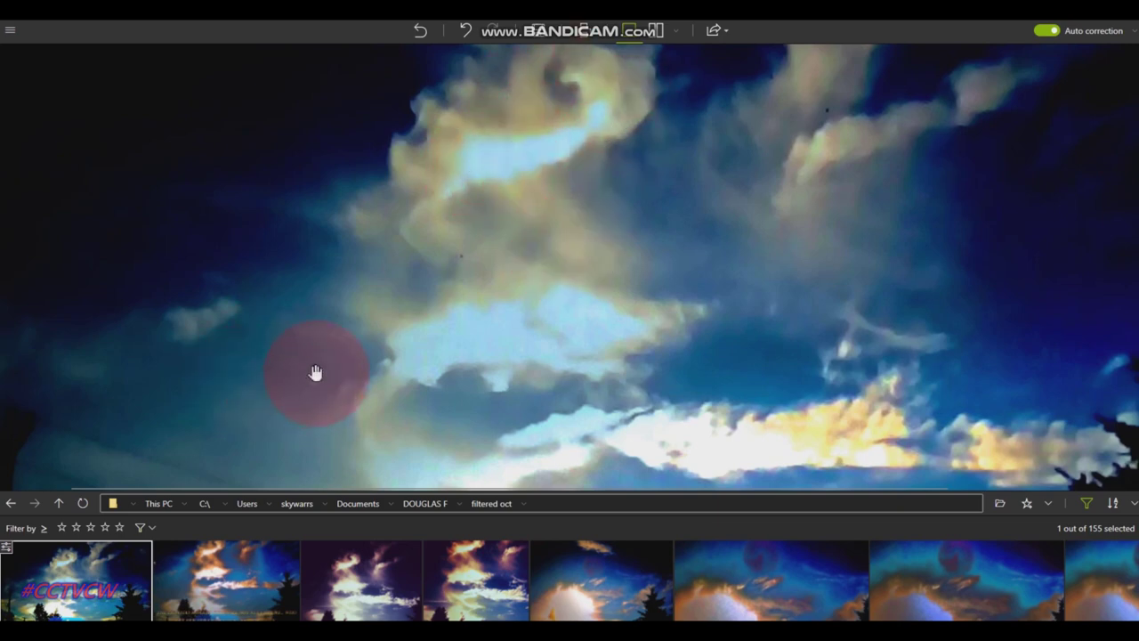
- Open the second photo in the filtered oct folder and examine its clouds and caption at several zoom levels
scroll(309, 375, "down", 1)
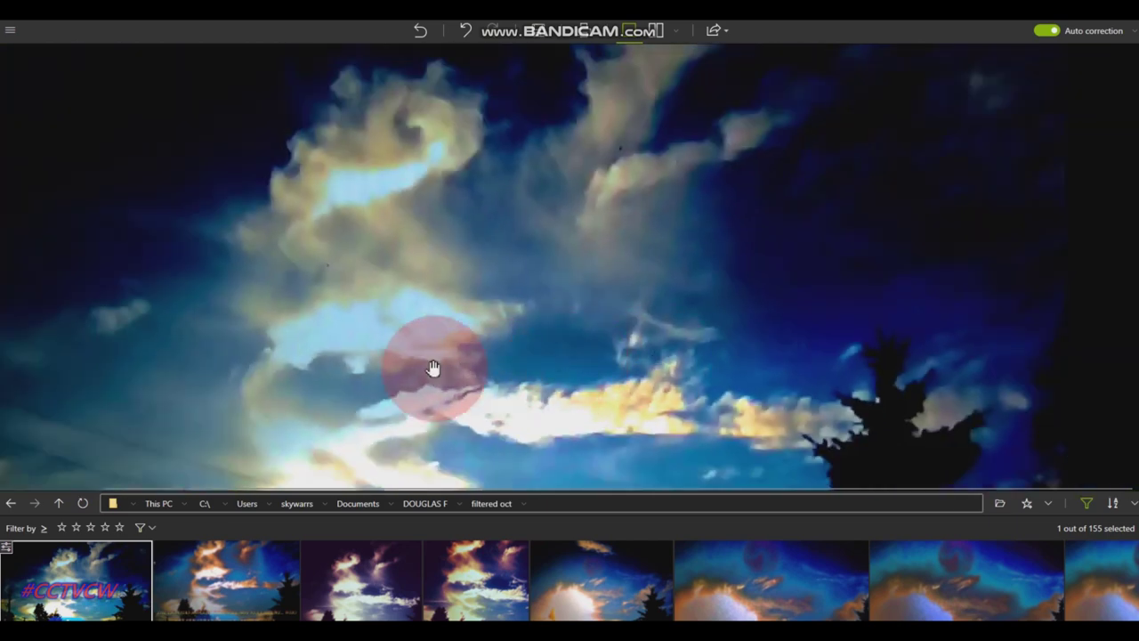
left_click(264, 587)
left_click(575, 198)
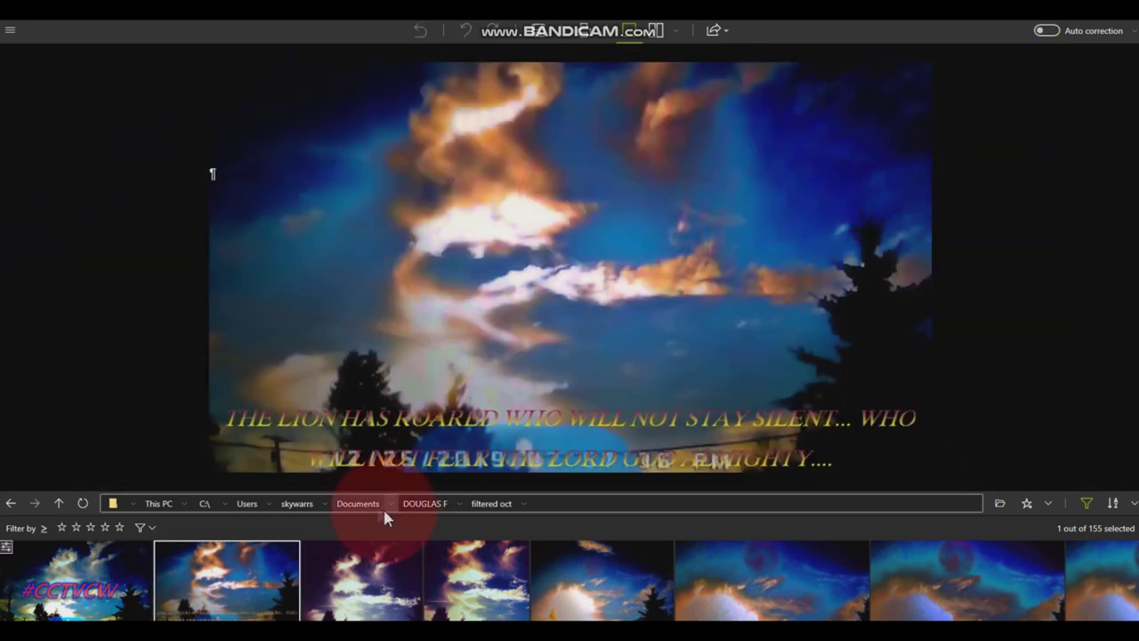
left_click(685, 384)
left_click(684, 286)
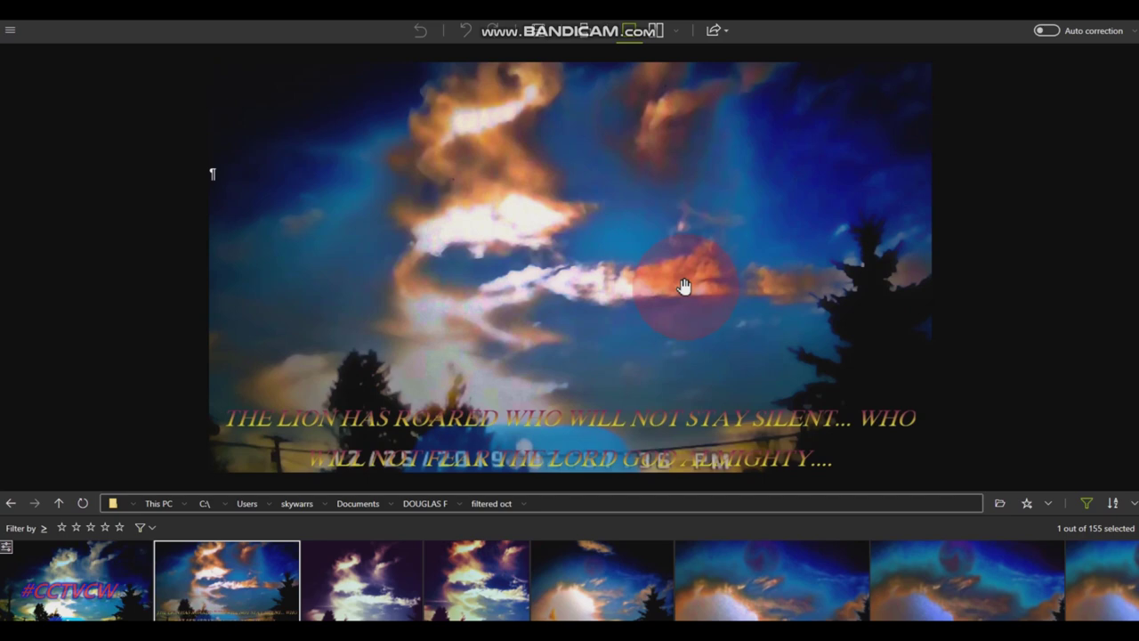
scroll(678, 354, "down", 2)
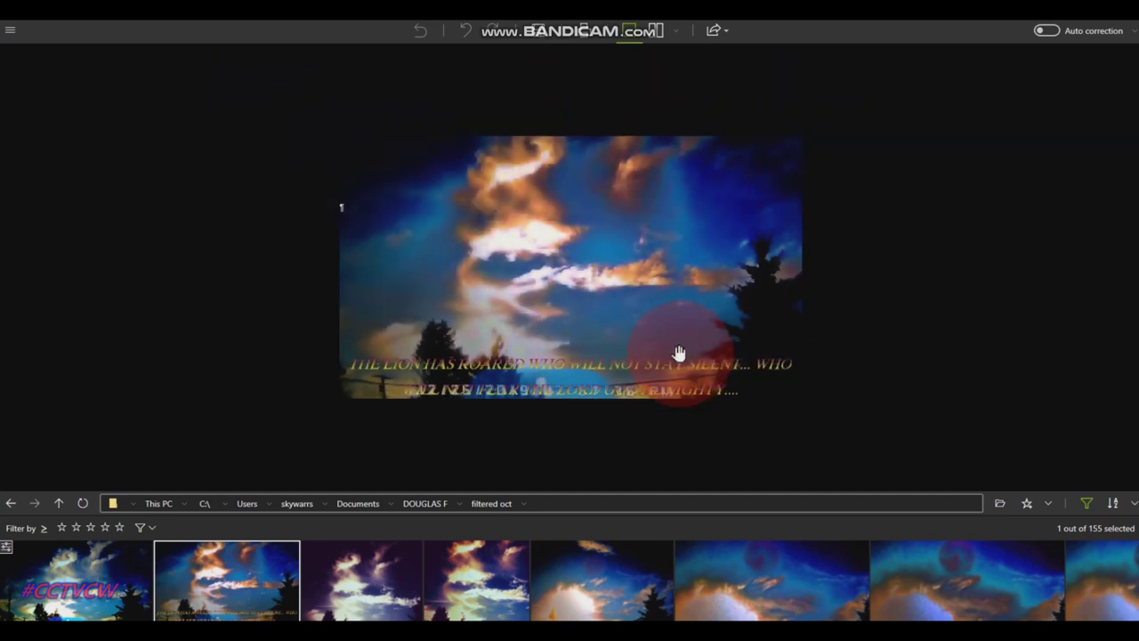
scroll(678, 354, "up", 2)
scroll(678, 355, "up", 1)
scroll(678, 354, "up", 2)
scroll(678, 354, "down", 2)
scroll(678, 354, "down", 2)
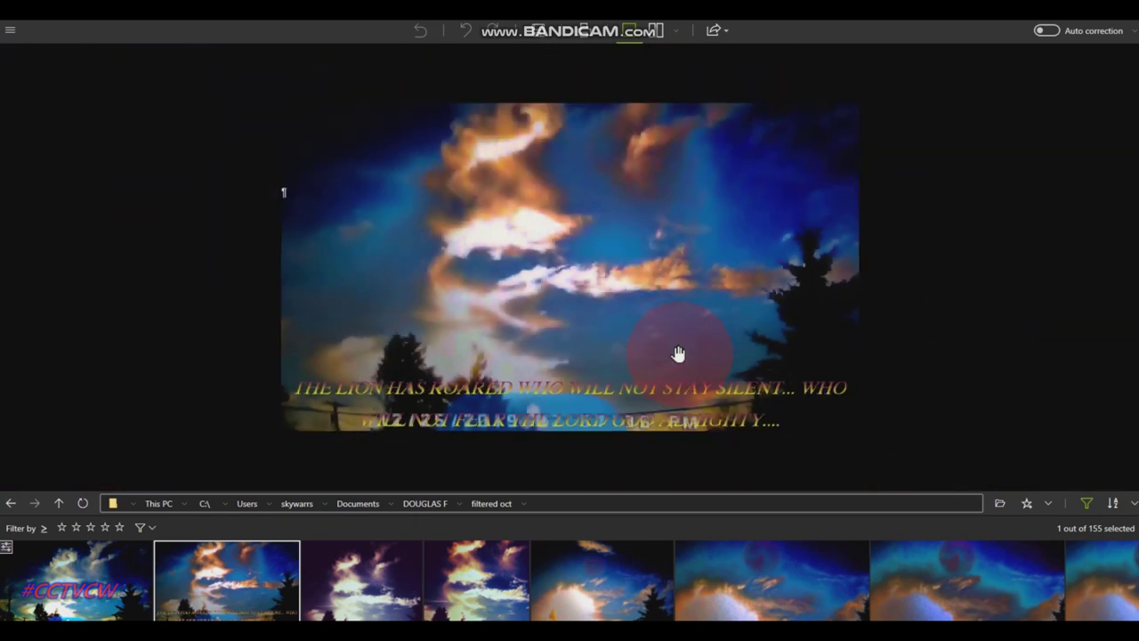
scroll(678, 354, "up", 1)
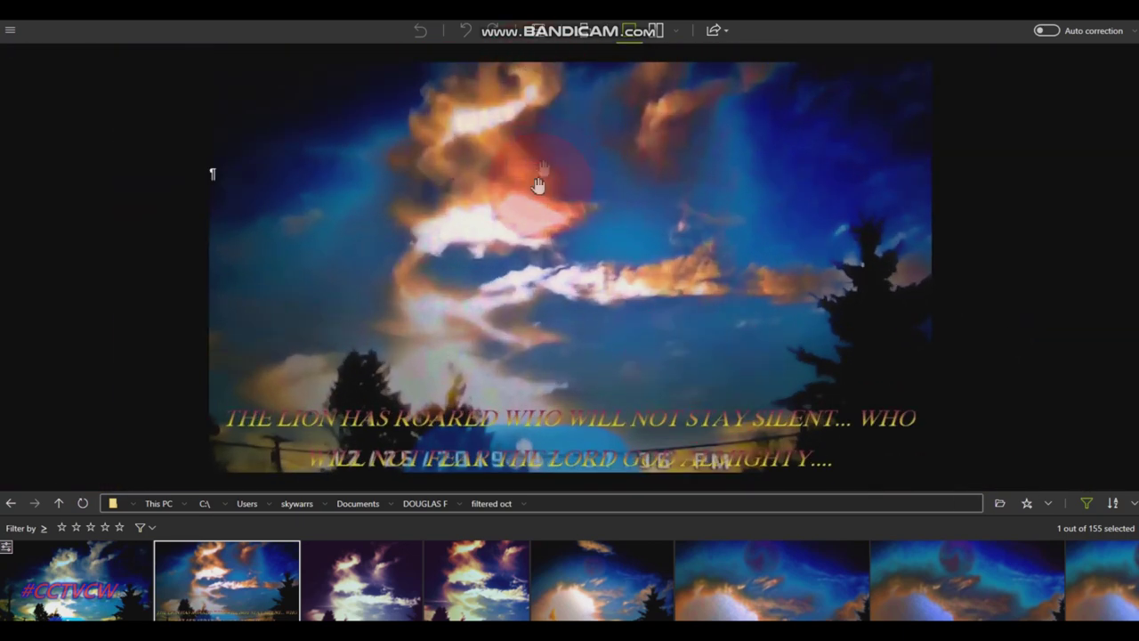
scroll(555, 272, "down", 1)
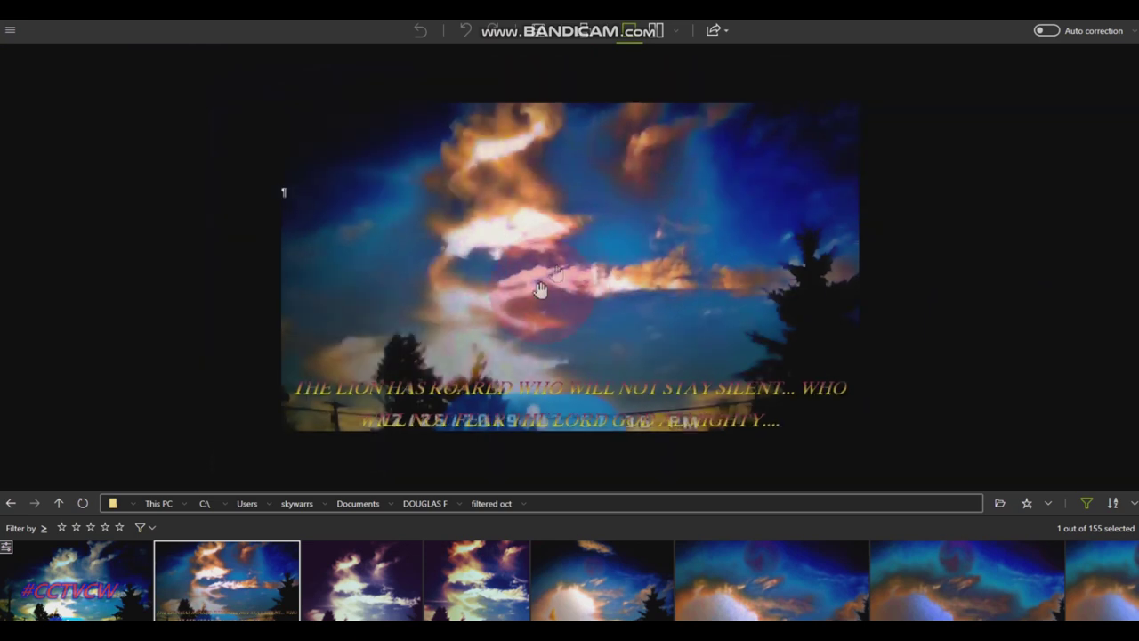
- View the third and fourth photos in the folder and inspect their cloud formations up close and at full size
key("Right")
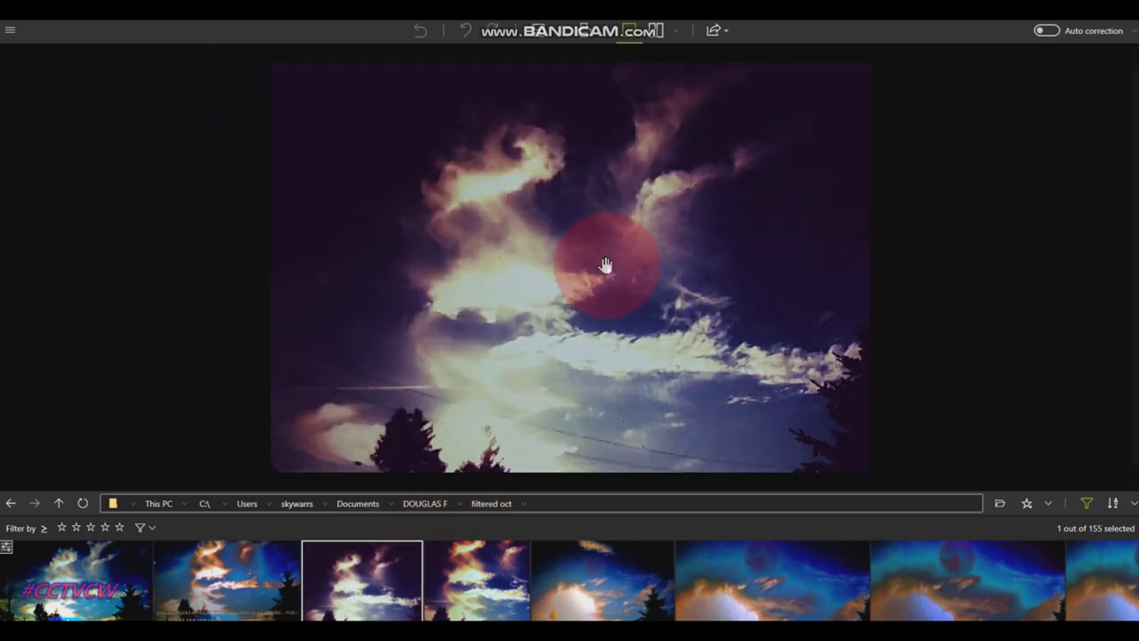
scroll(565, 208, "down", 1)
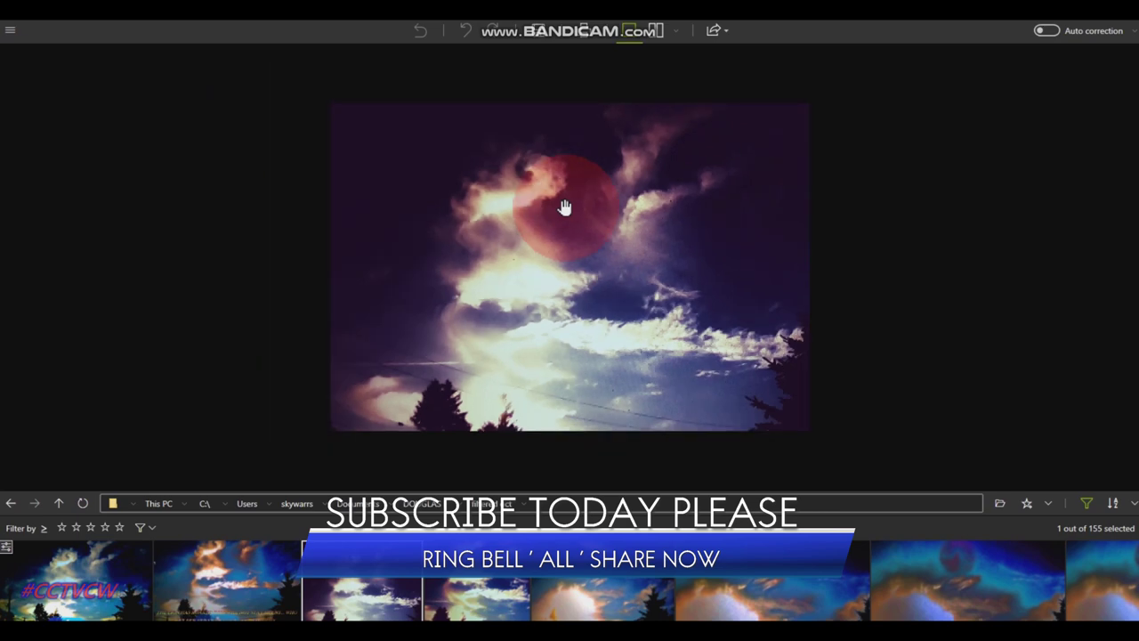
scroll(565, 207, "up", 2)
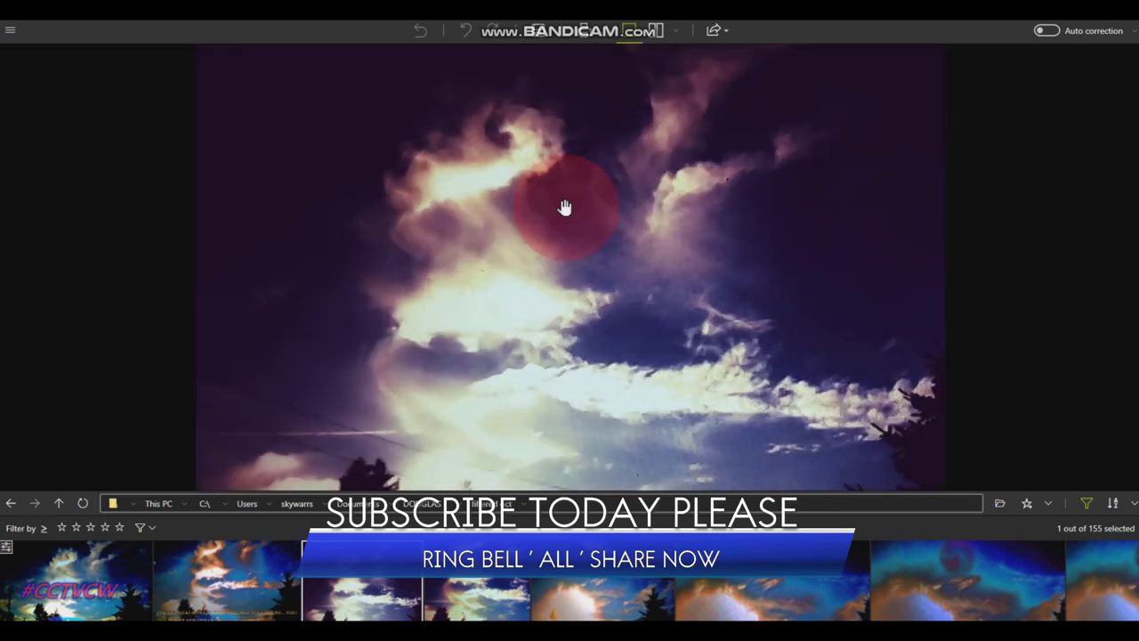
scroll(564, 207, "up", 1)
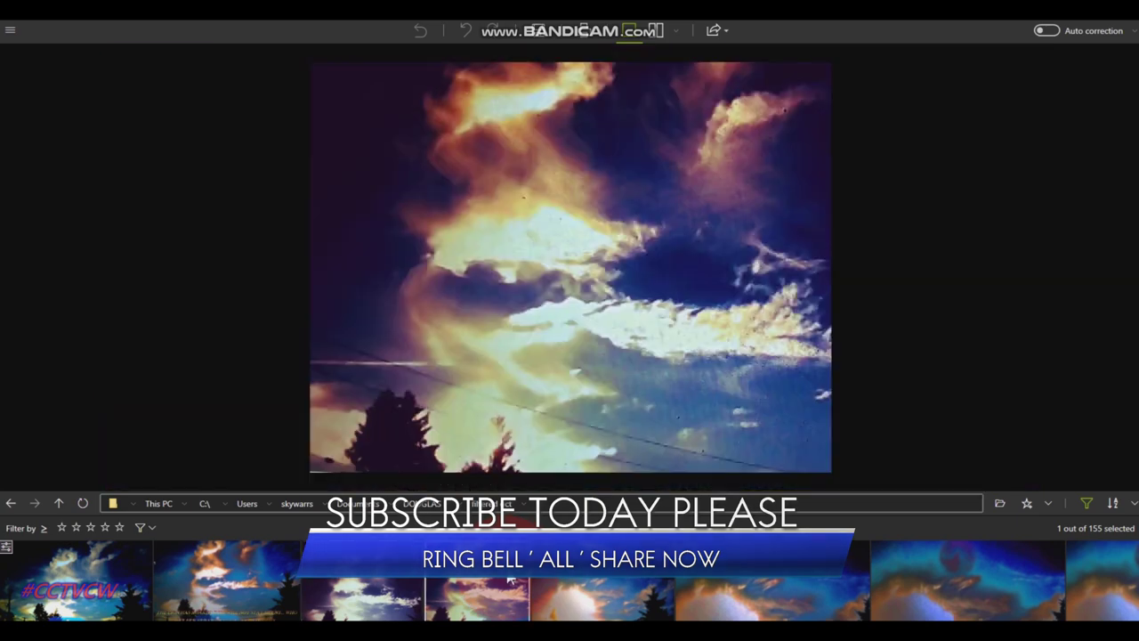
left_click(699, 212)
scroll(700, 212, "up", 1)
scroll(699, 211, "down", 1)
- Open the fifth photo, with the bright sun glow and dark tree, and examine its sky
left_click(610, 590)
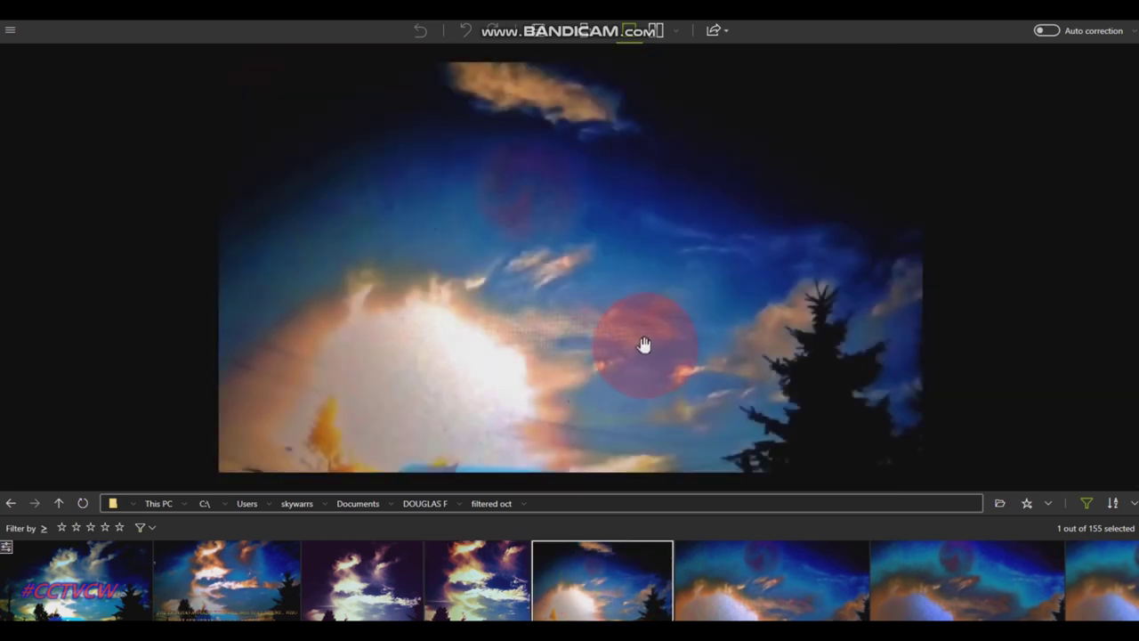
scroll(605, 245, "down", 1)
scroll(596, 256, "up", 1)
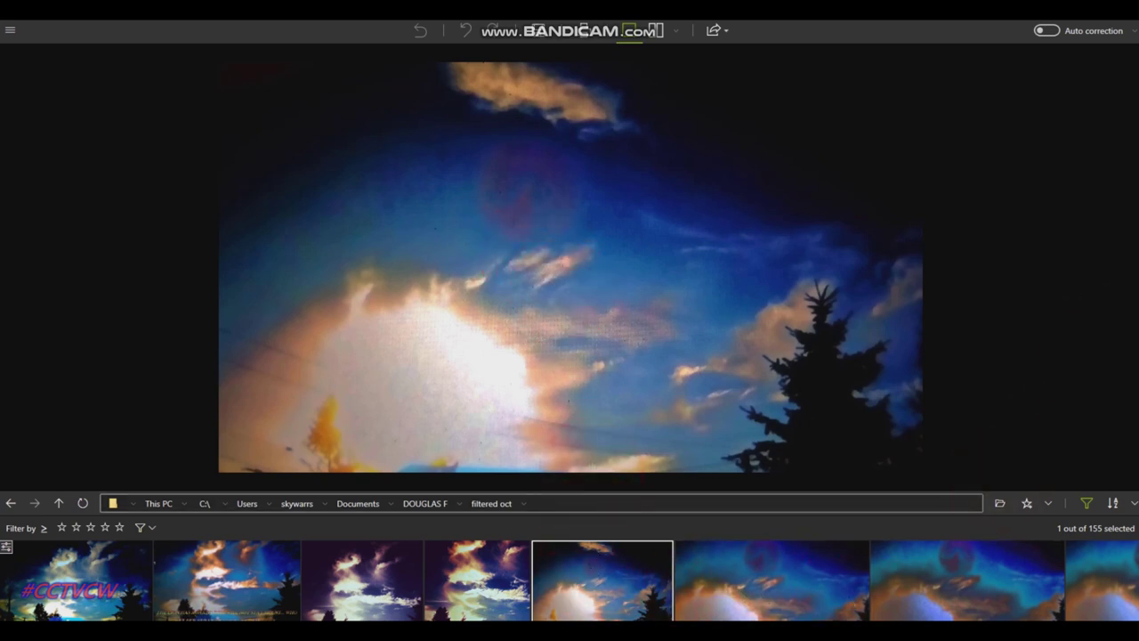
- Try the DOUG WOW user preset on the sun-glow photo and replace it with the DOUG WOW WO... preset
left_click(1136, 322)
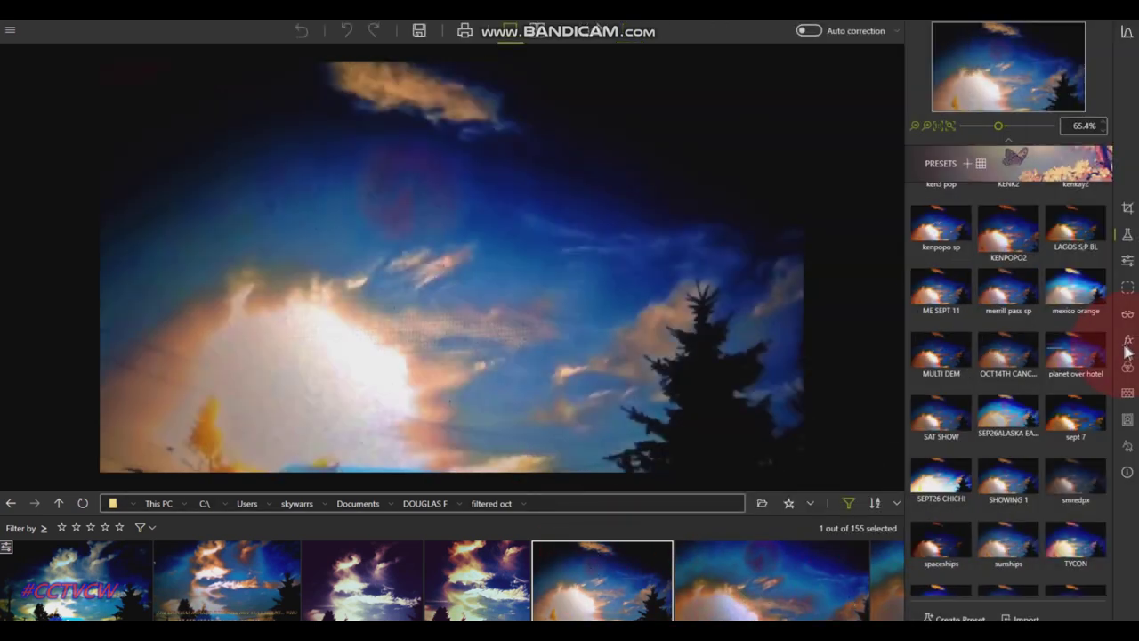
left_click(1014, 350)
scroll(1025, 348, "up", 3)
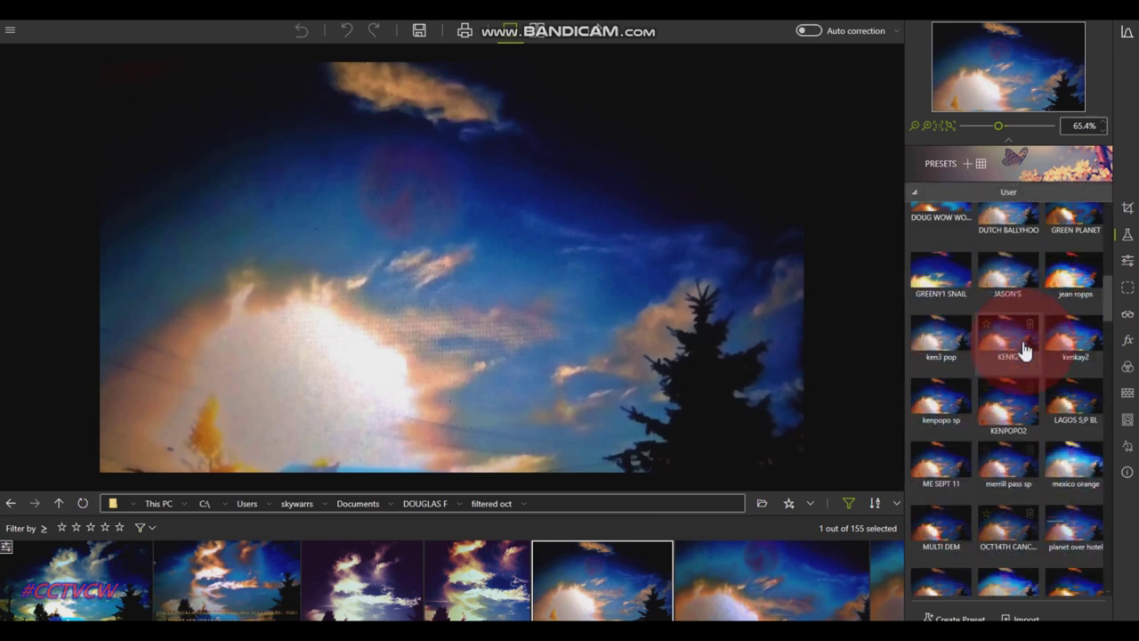
scroll(1023, 350, "up", 5)
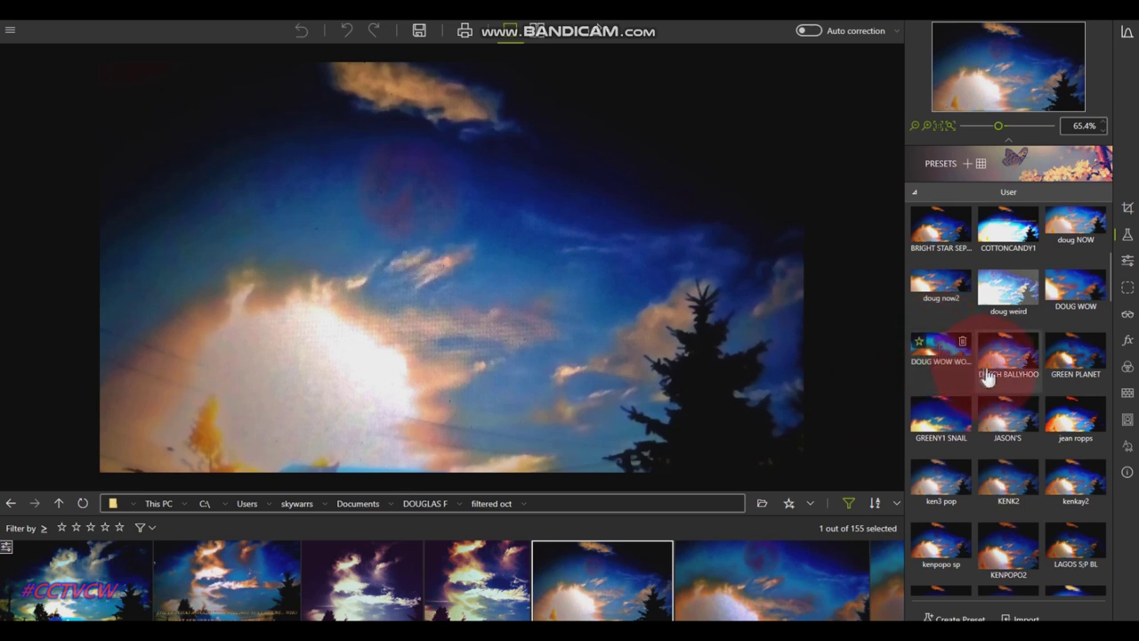
left_click(1074, 327)
left_click(1008, 319)
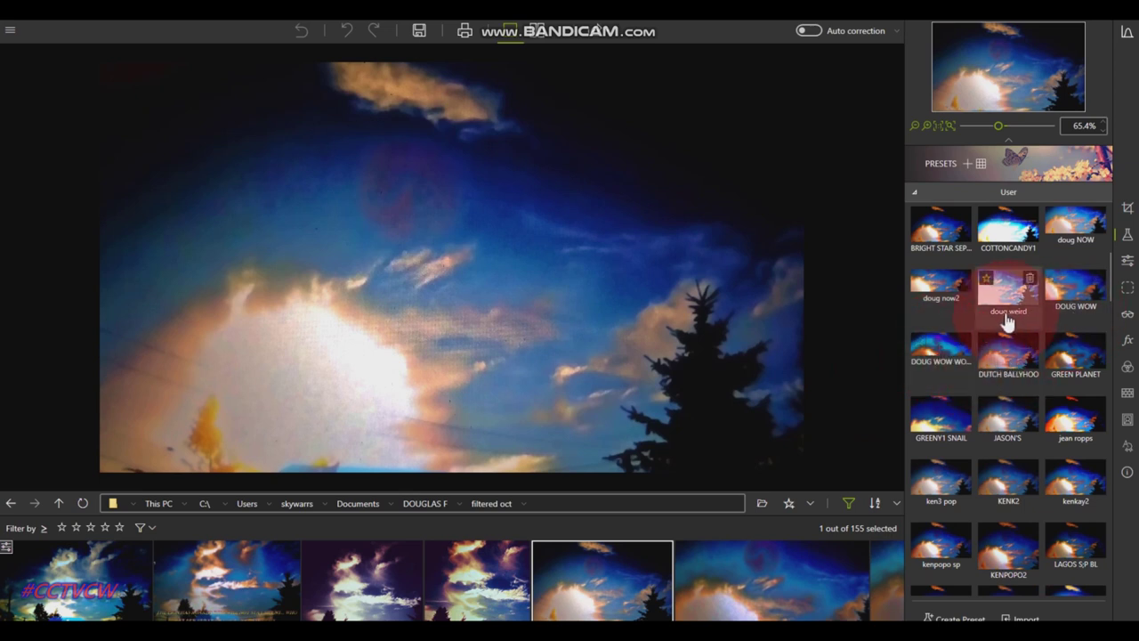
left_click(1066, 300)
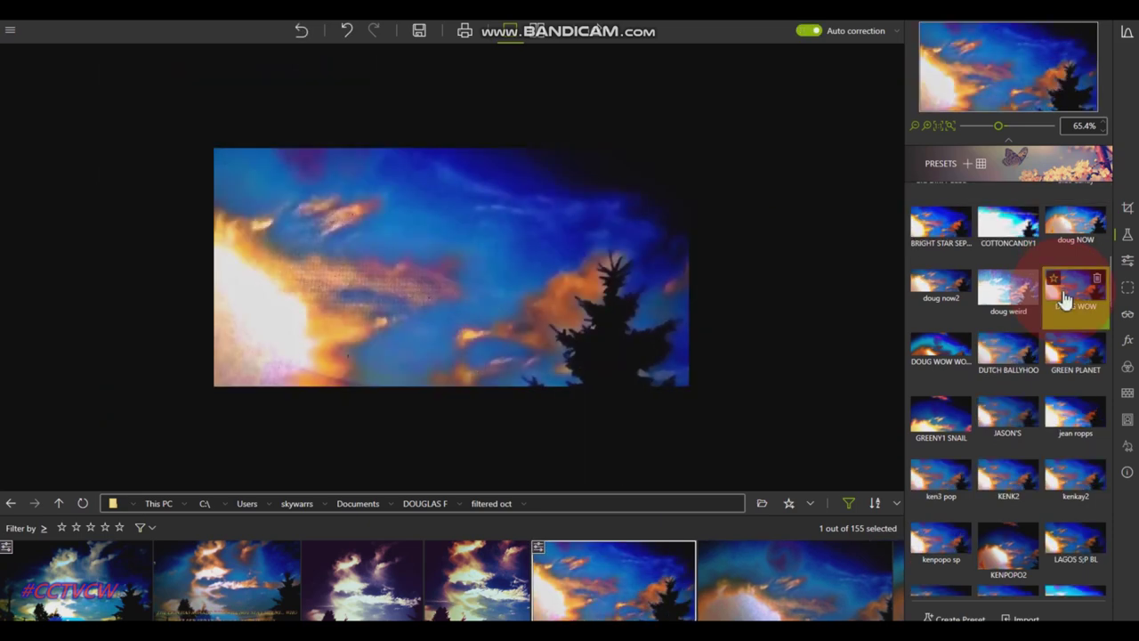
left_click(946, 353)
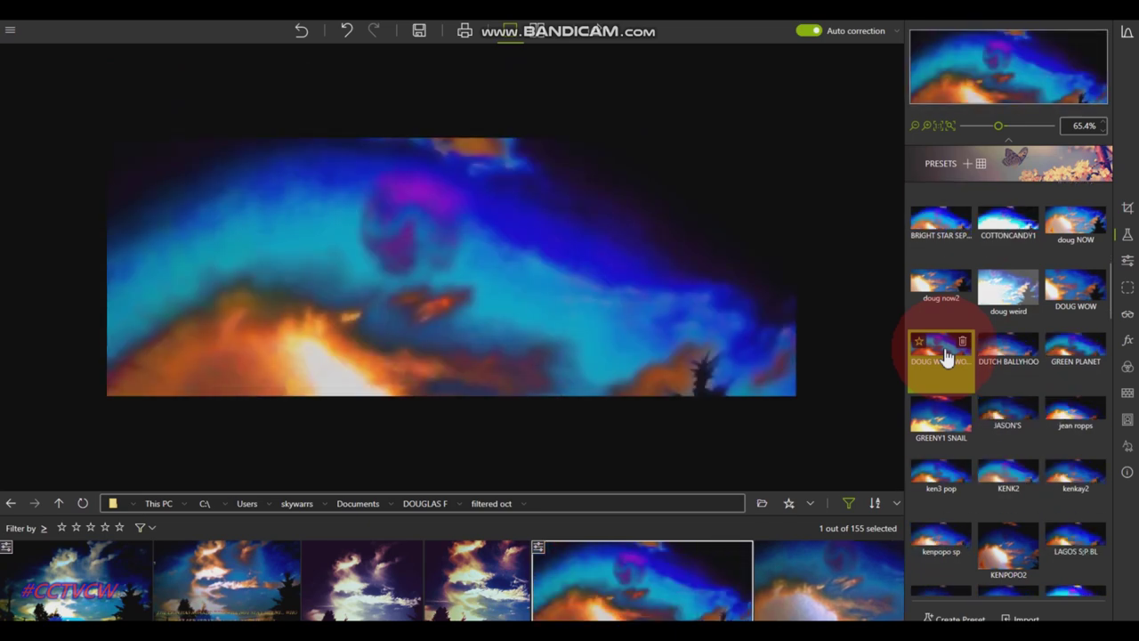
left_click(411, 264)
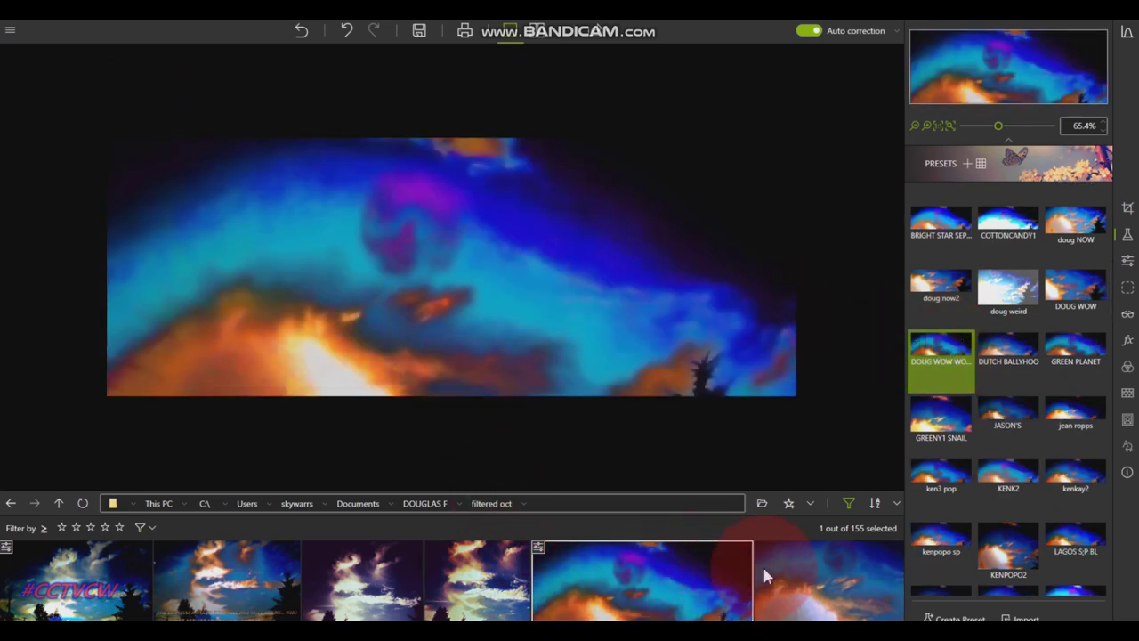
- Open the sixth photo in the folder and apply the DOUG WOW WO... user preset to it
left_click(819, 568)
left_click(819, 574)
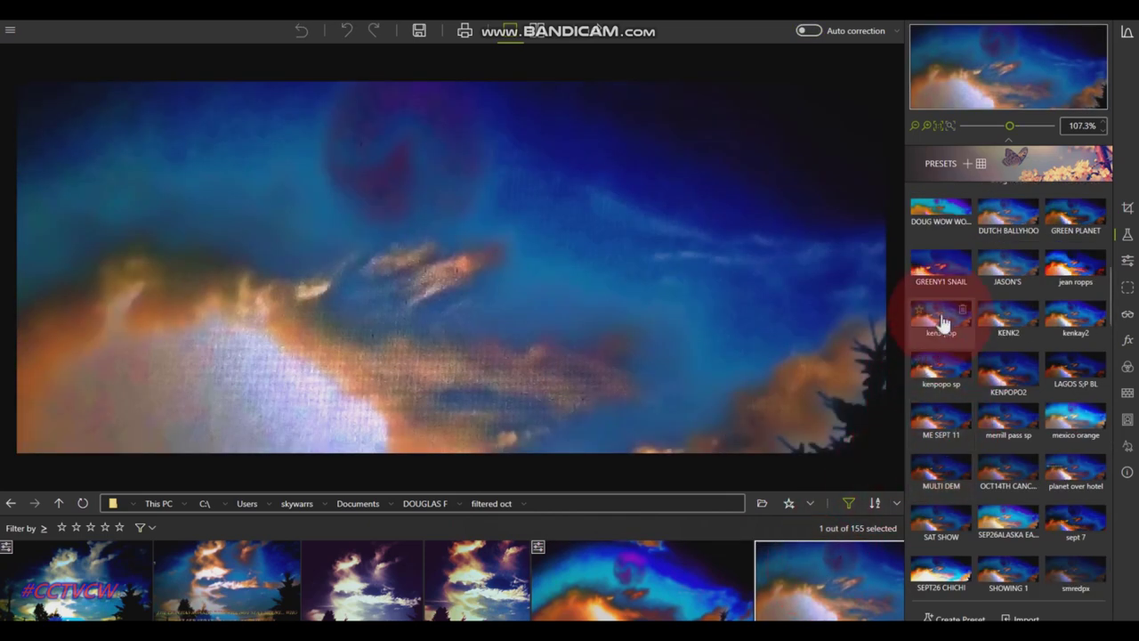
scroll(958, 378, "down", 1)
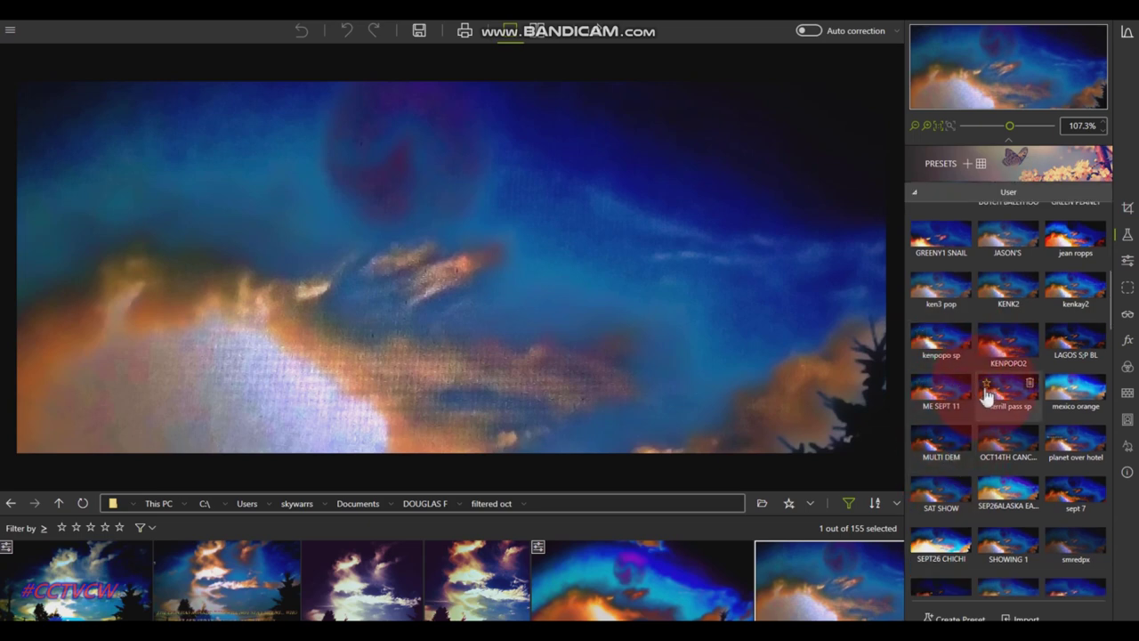
scroll(1001, 388, "up", 3)
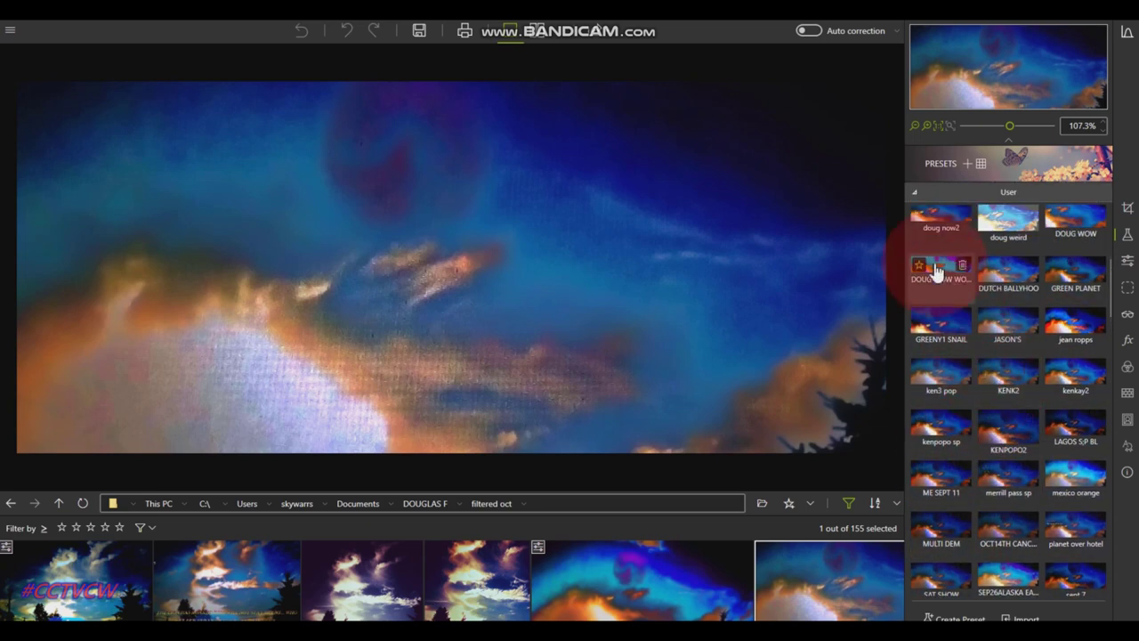
left_click(936, 269)
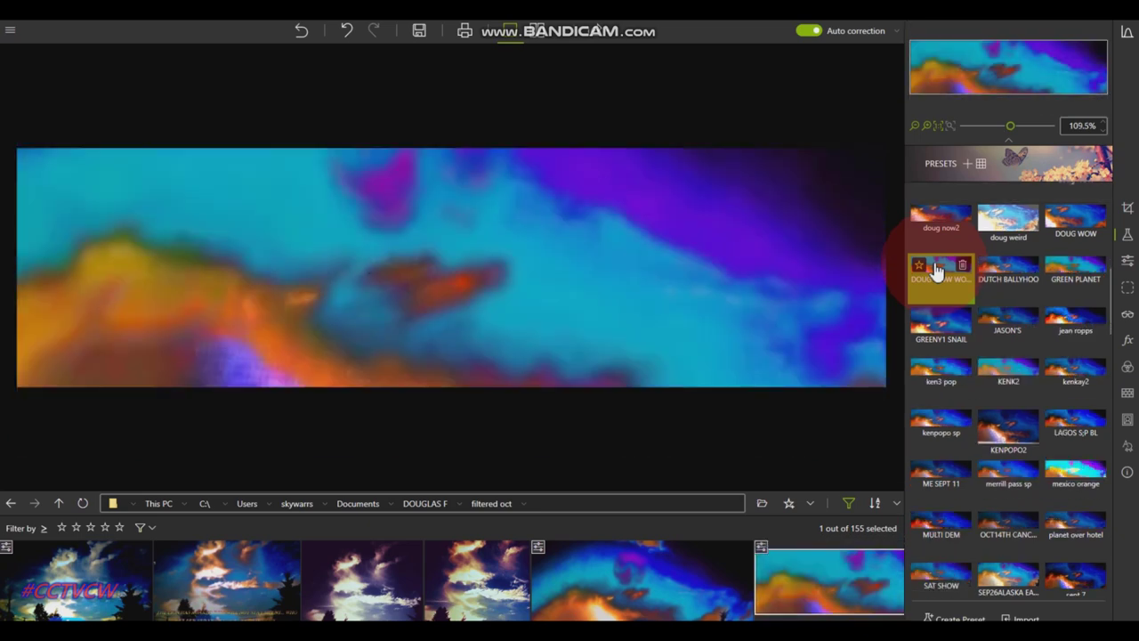
- Try adjusting the crop area on the sixth photo, cancel the crop and reset all of the photo's edits
left_click(1127, 208)
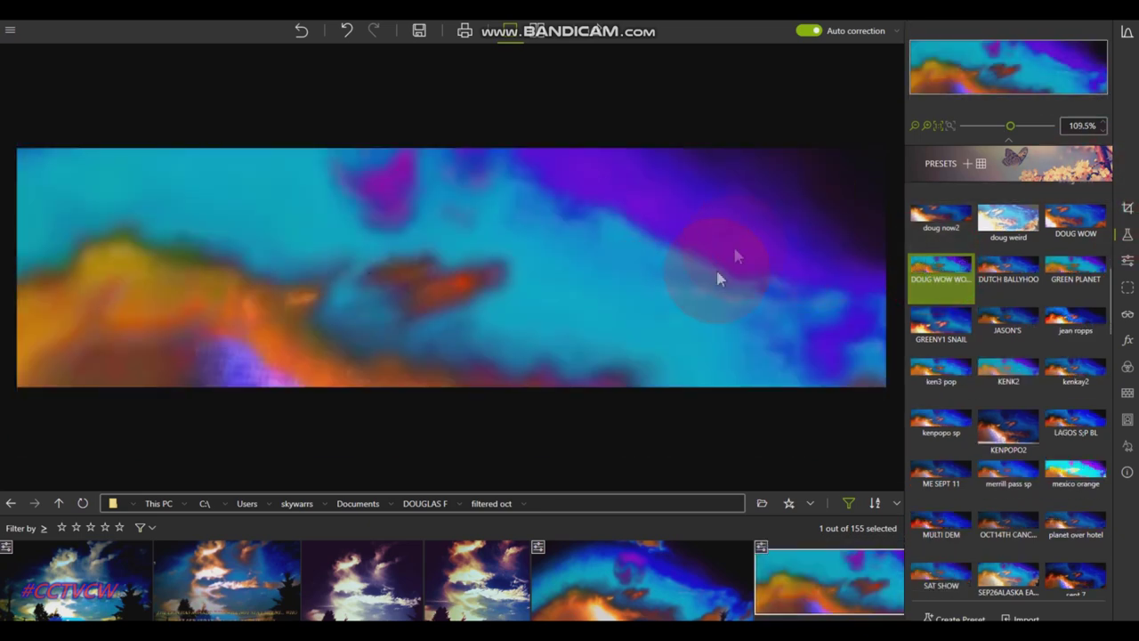
left_click_drag(464, 345, 455, 377)
left_click_drag(454, 104, 459, 72)
left_click_drag(510, 224, 539, 143)
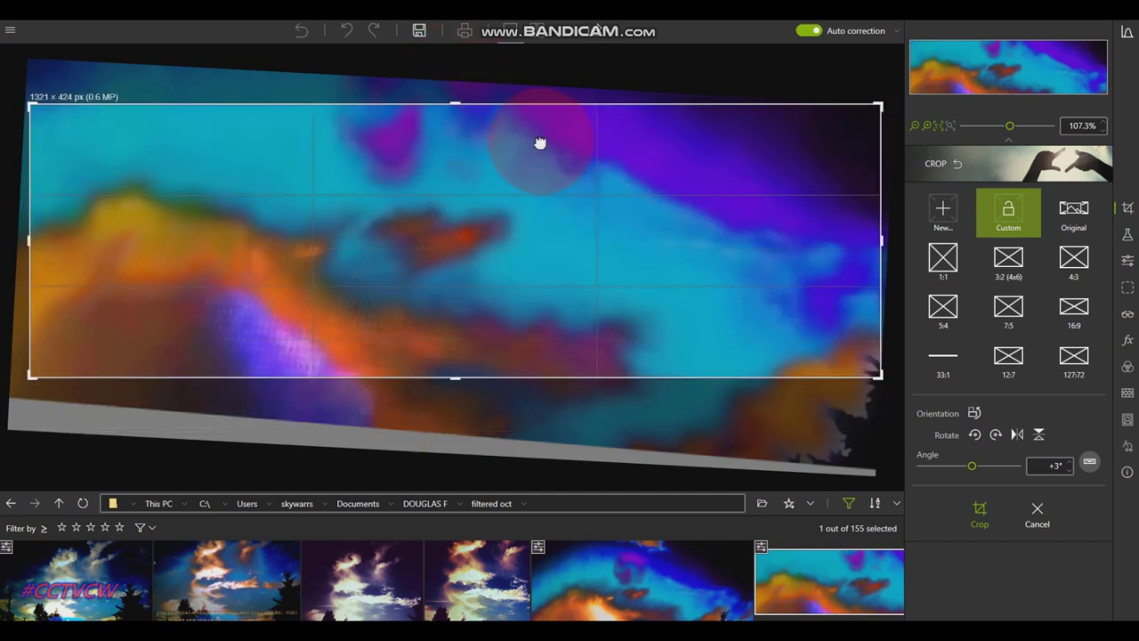
left_click(761, 570)
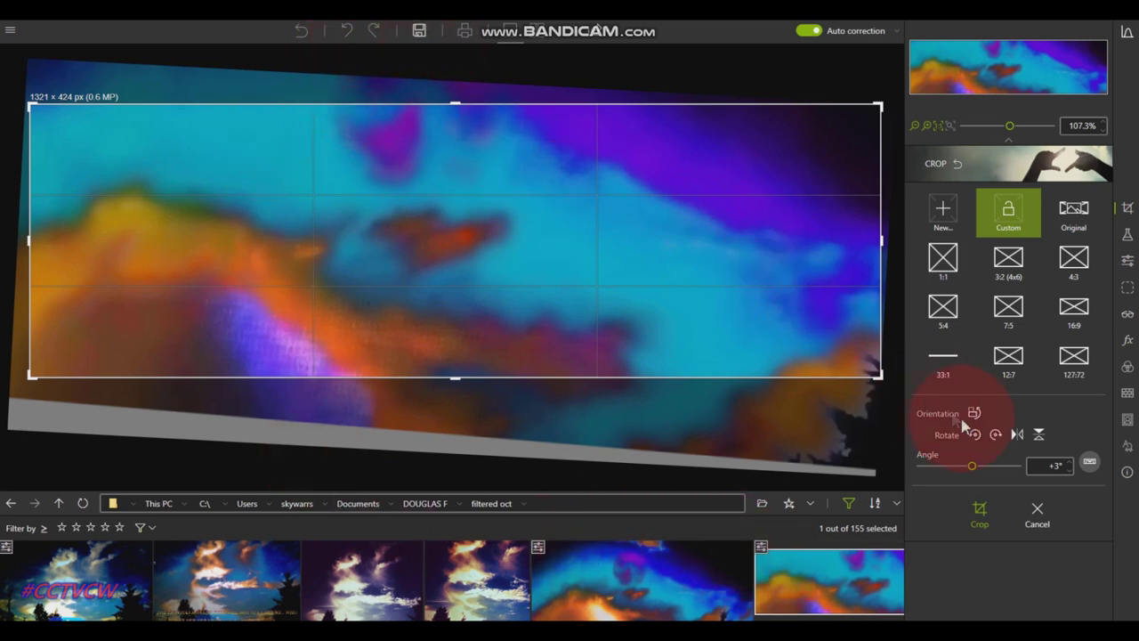
left_click(1037, 514)
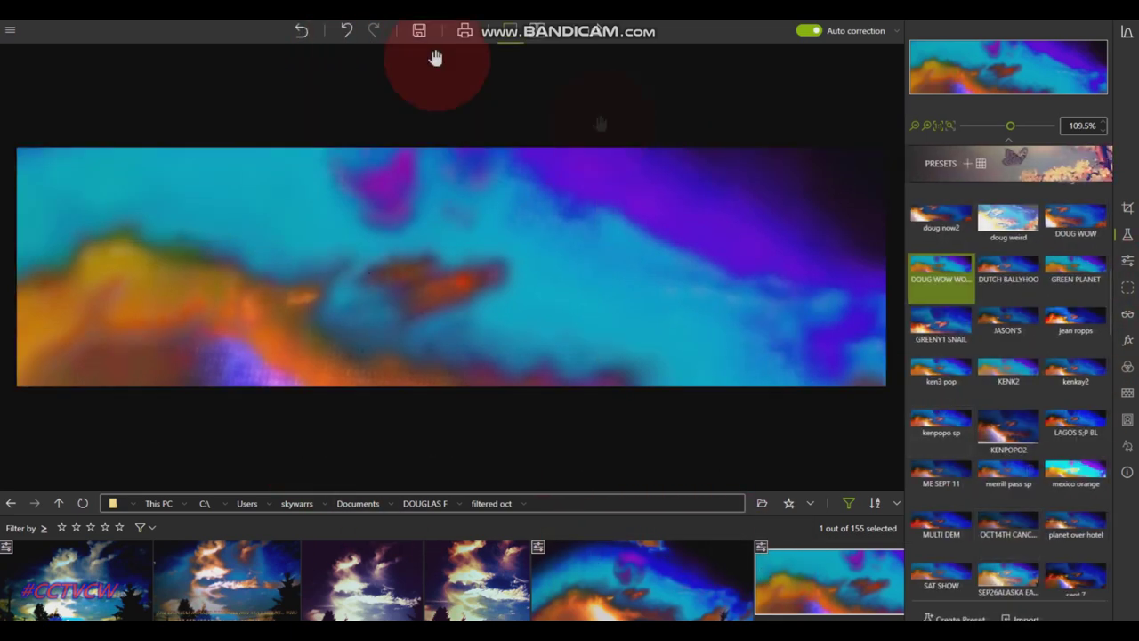
left_click(300, 31)
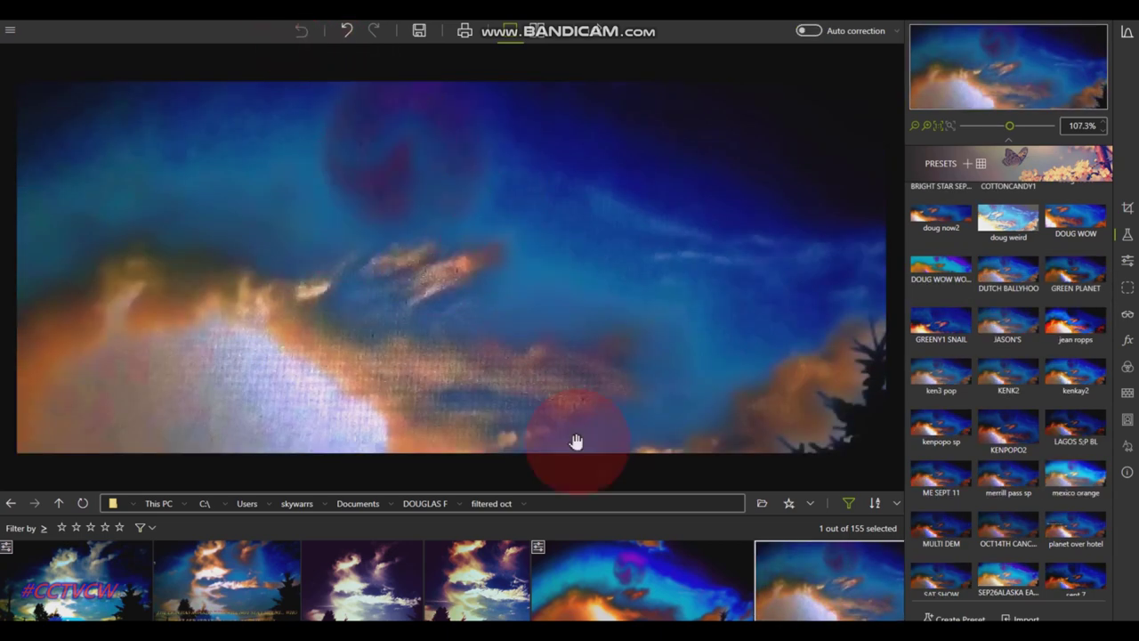
- View the next two variants of the photo with the reddish disc and examine the disc and clouds
scroll(566, 581, "up", 3)
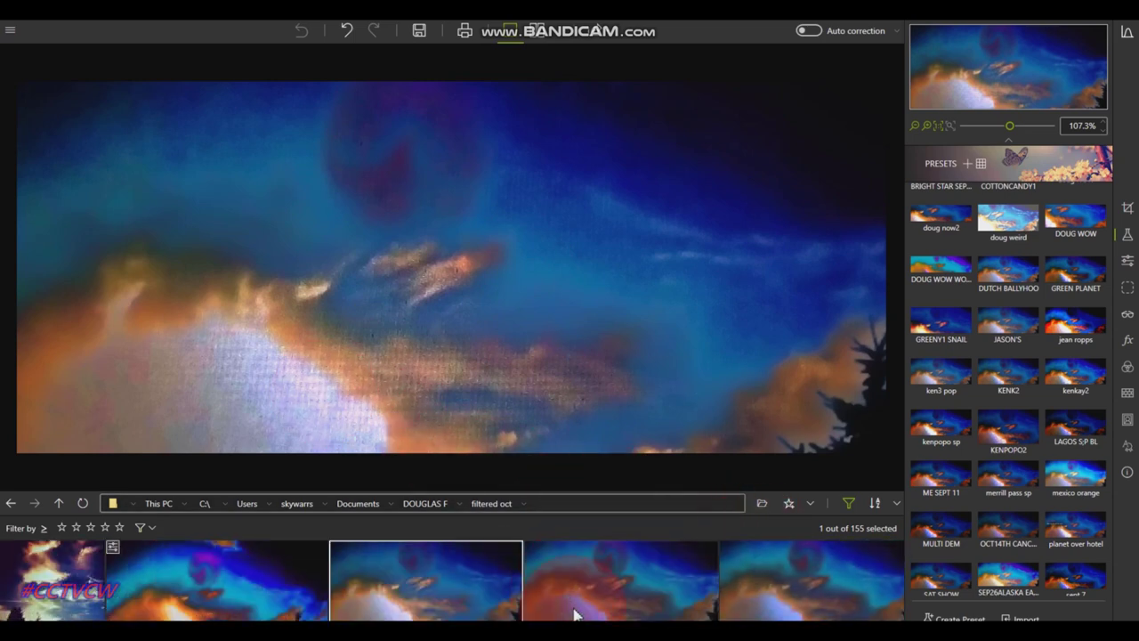
left_click(574, 614)
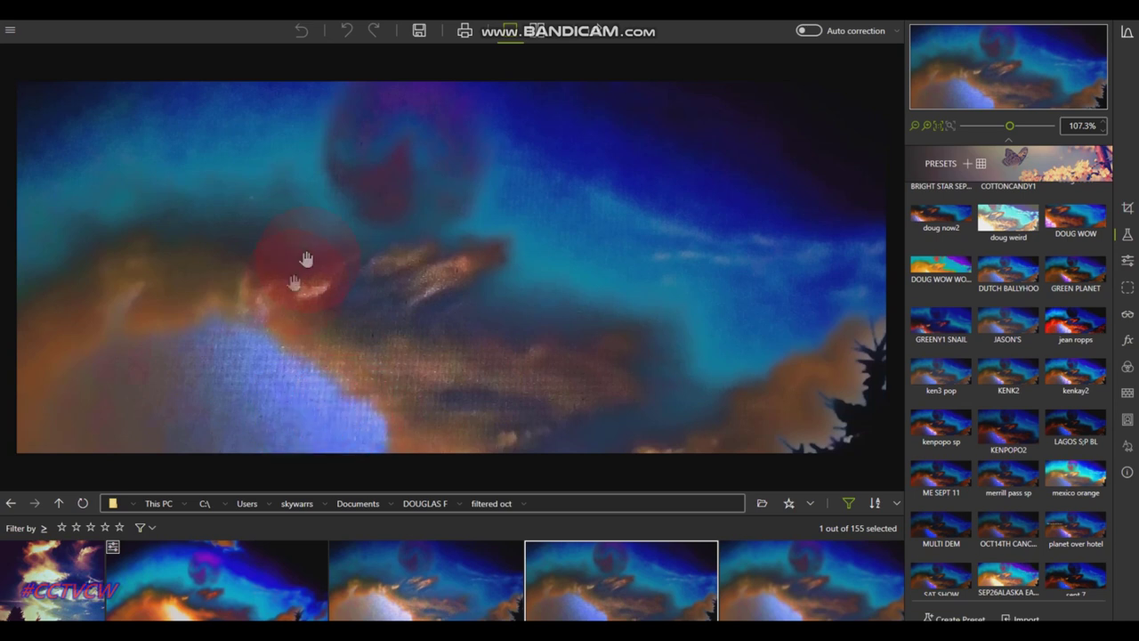
scroll(595, 581, "down", 1)
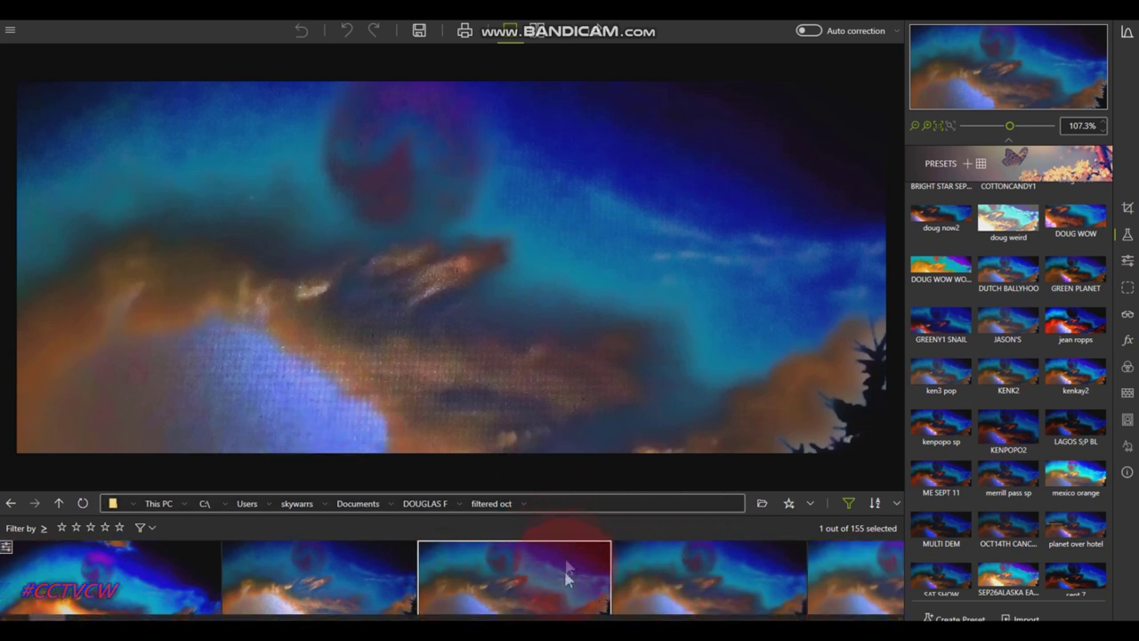
scroll(553, 579, "down", 2)
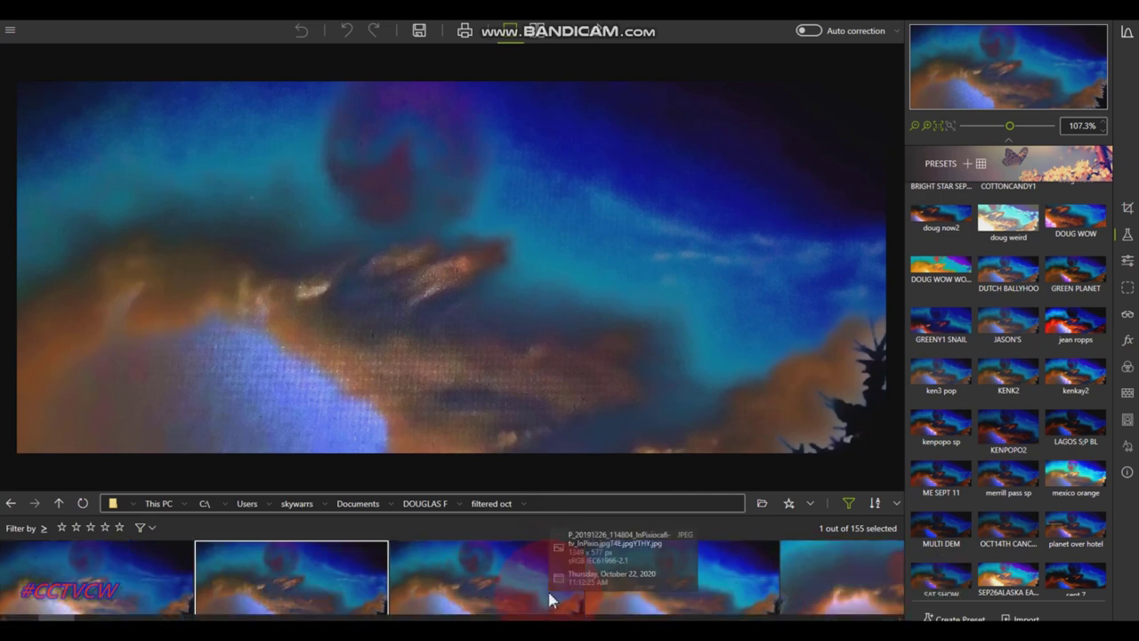
left_click(549, 601)
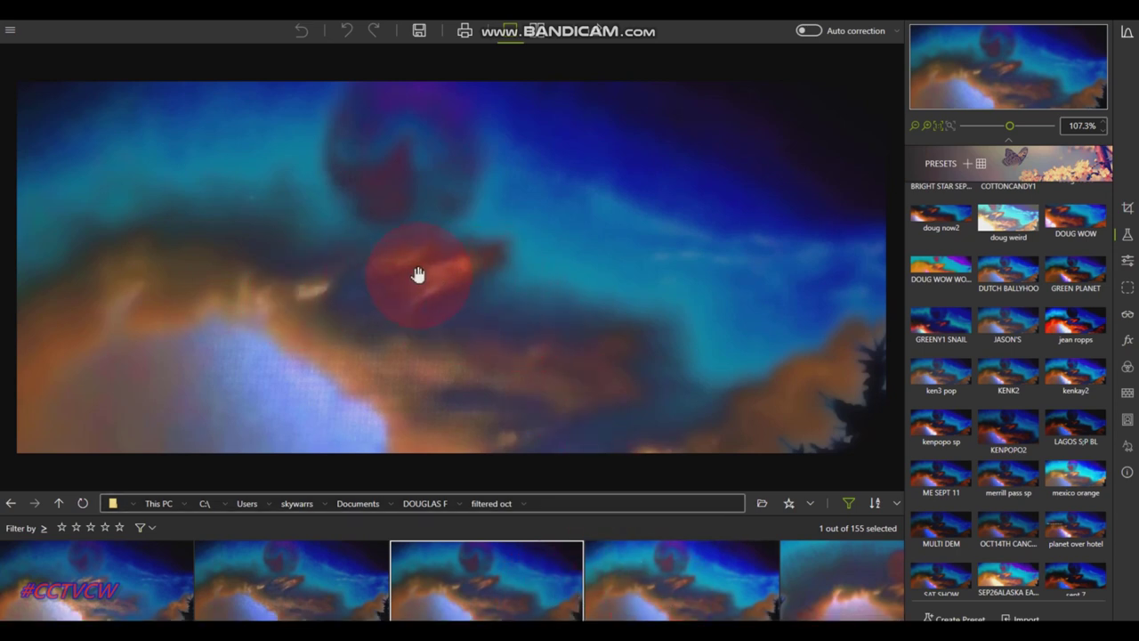
left_click_drag(419, 157, 419, 157)
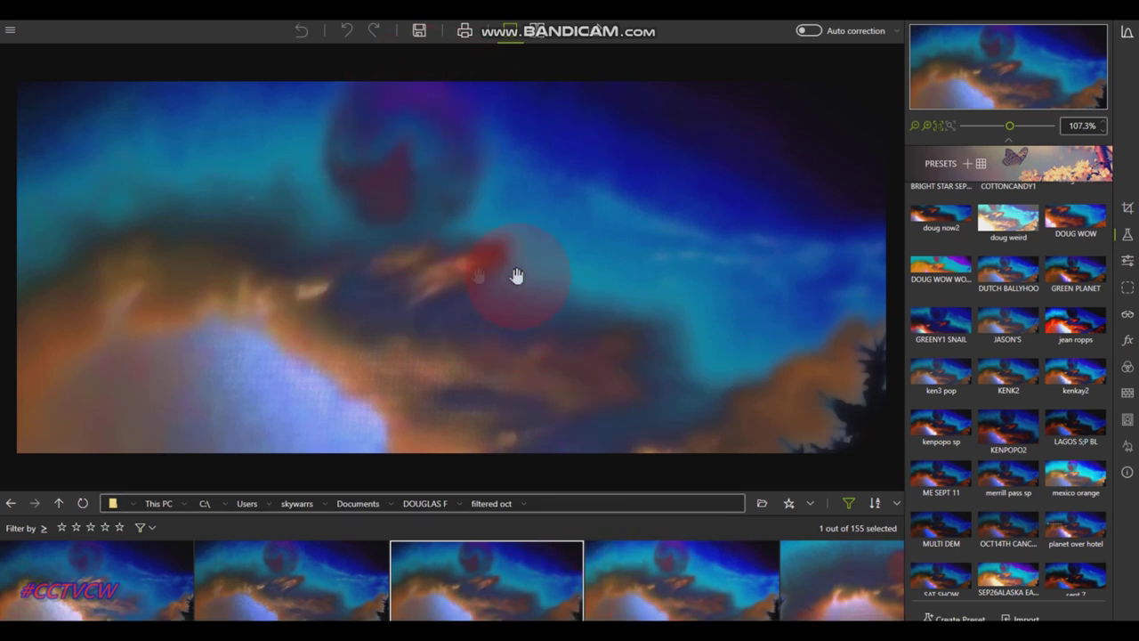
- View the next variant of the reddish-disc photo and the wider shot of the disc over glowing clouds, examining their details
left_click(934, 512)
left_click(721, 587)
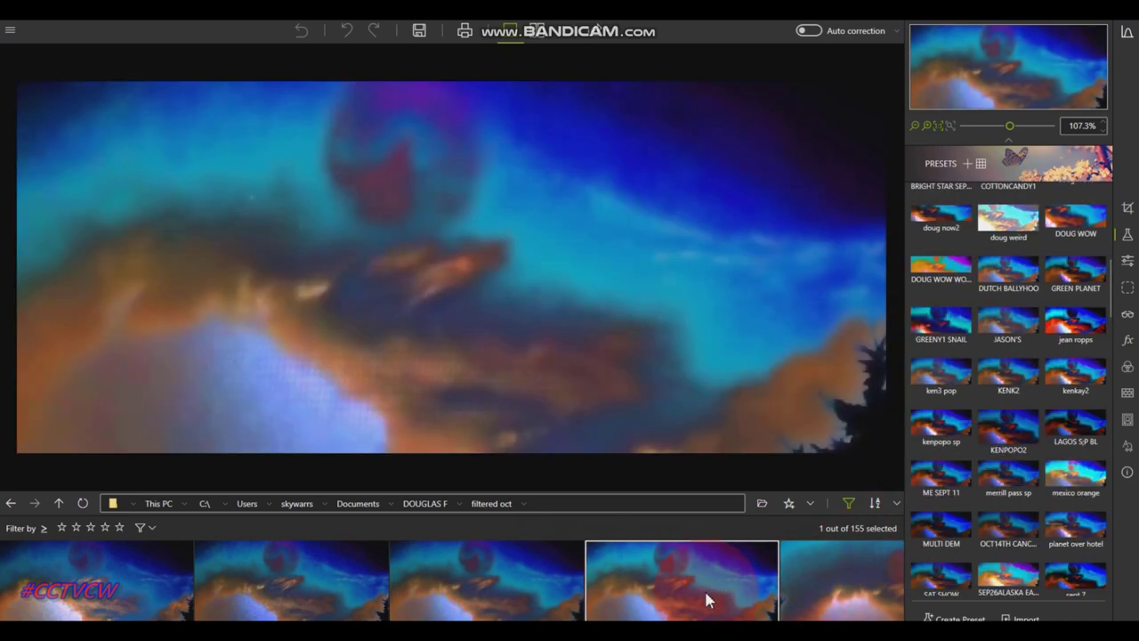
scroll(697, 608, "down", 2)
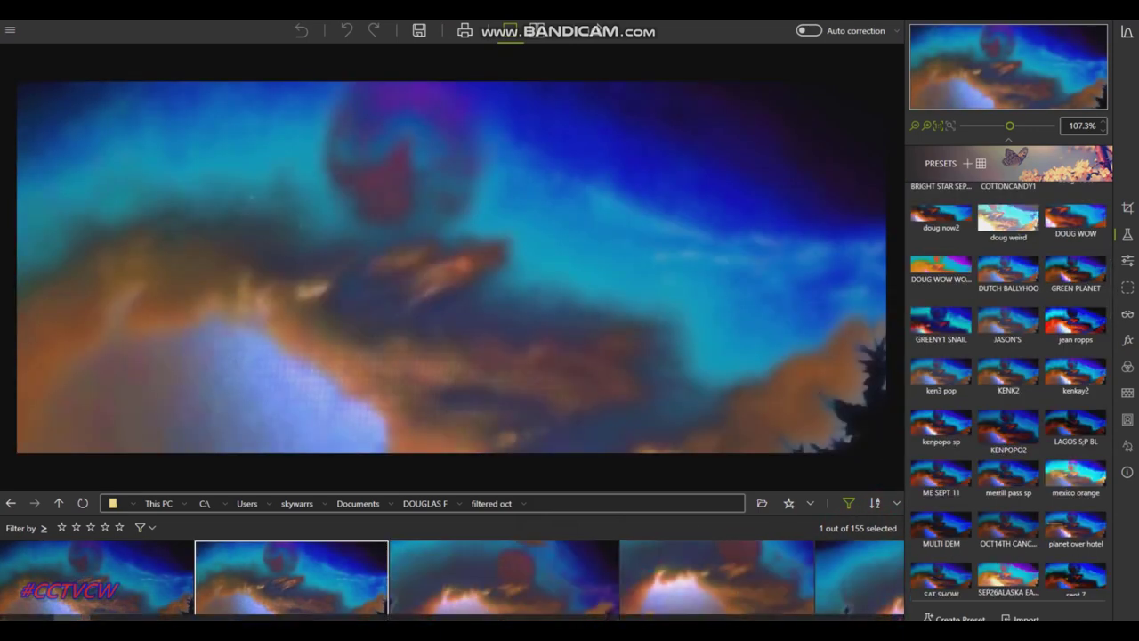
left_click(518, 609)
left_click(590, 280)
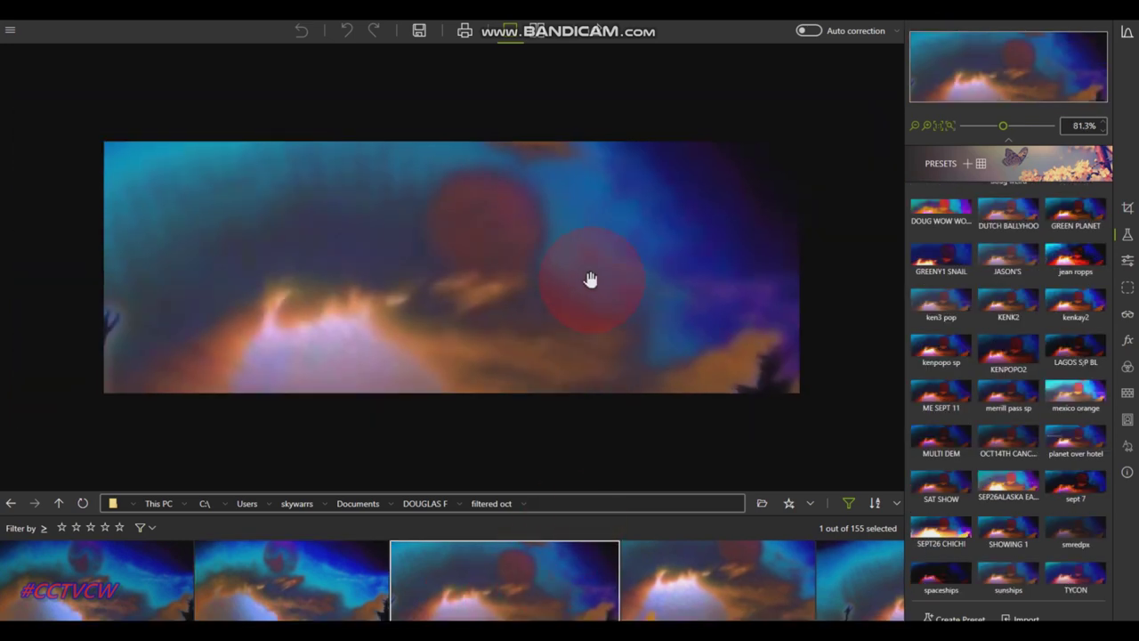
- View the close-up of the glowing cloud edge below the reddish disc and check its crop frame without cropping
left_click(705, 599)
left_click(656, 318)
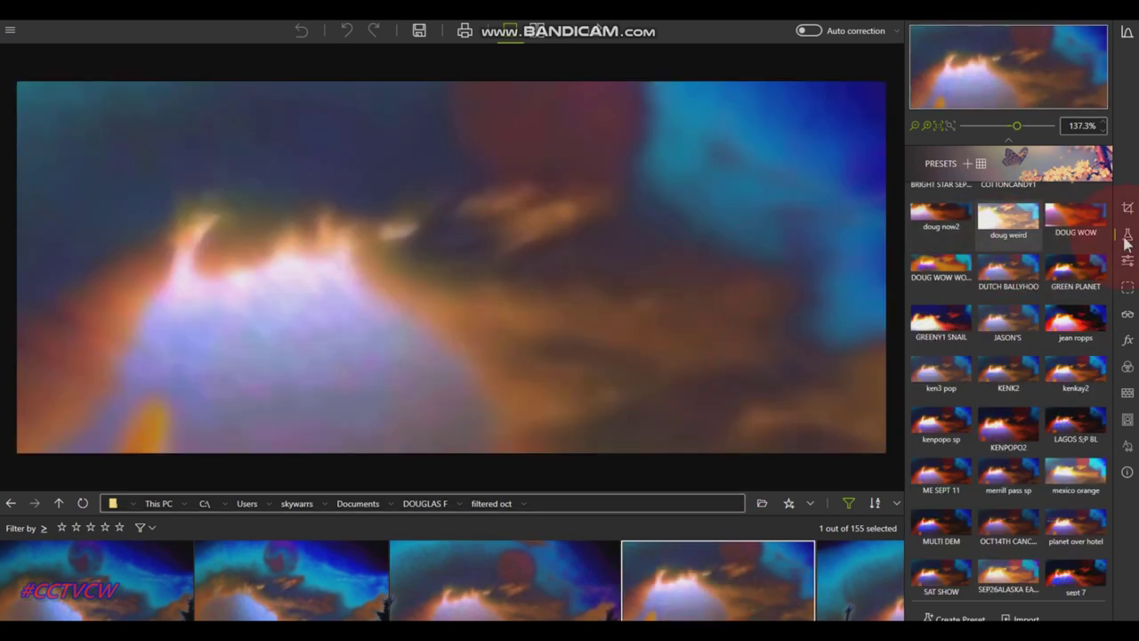
key("c")
left_click(588, 275)
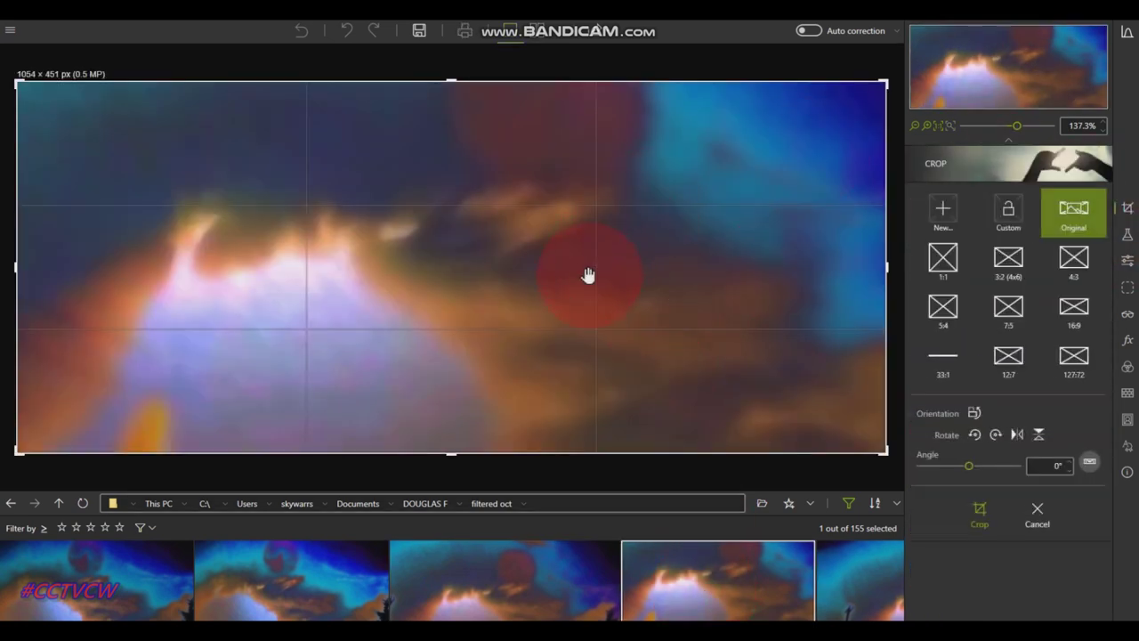
- View the two photos with the pole beside the glowing clouds and examine the reddish disc in each
left_click(837, 583)
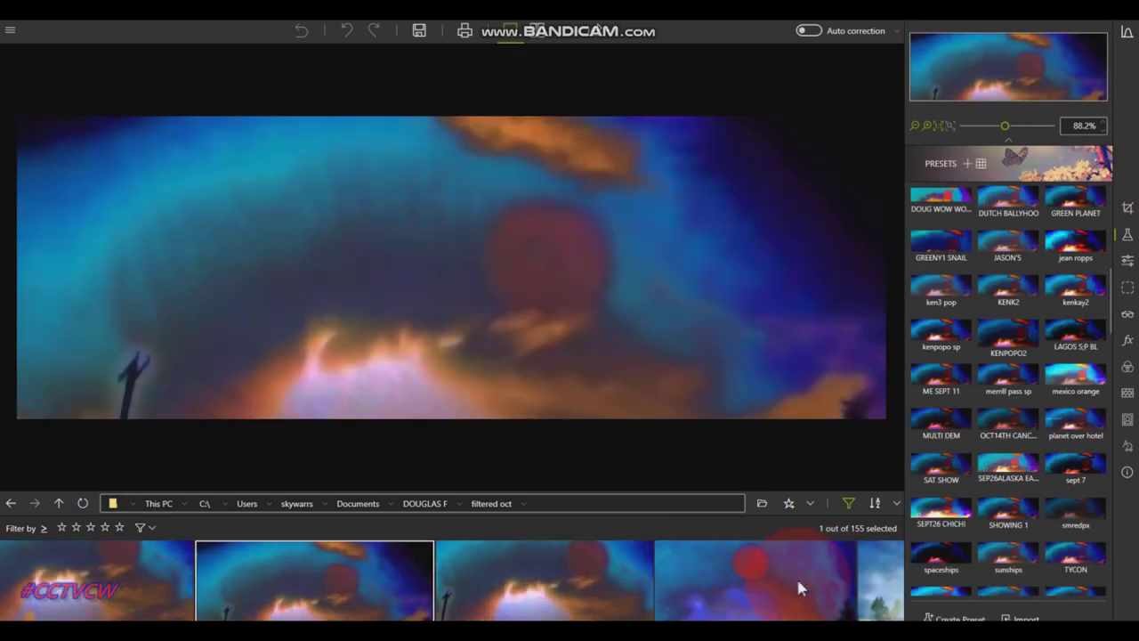
scroll(599, 325, "up", 3)
scroll(598, 323, "down", 4)
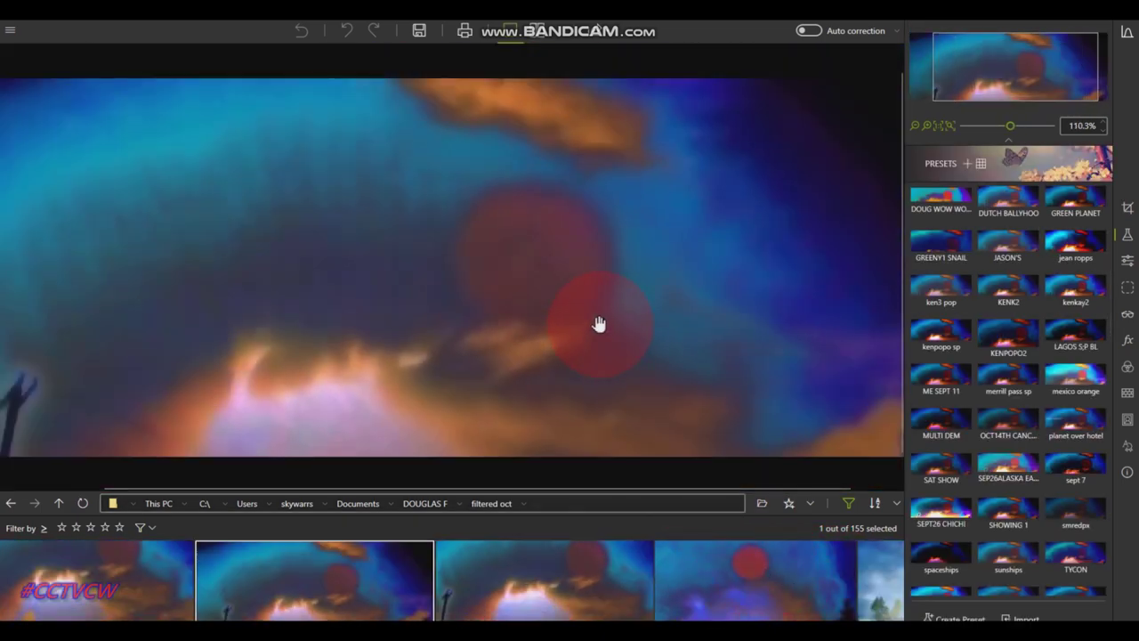
scroll(598, 324, "up", 2)
scroll(598, 324, "down", 1)
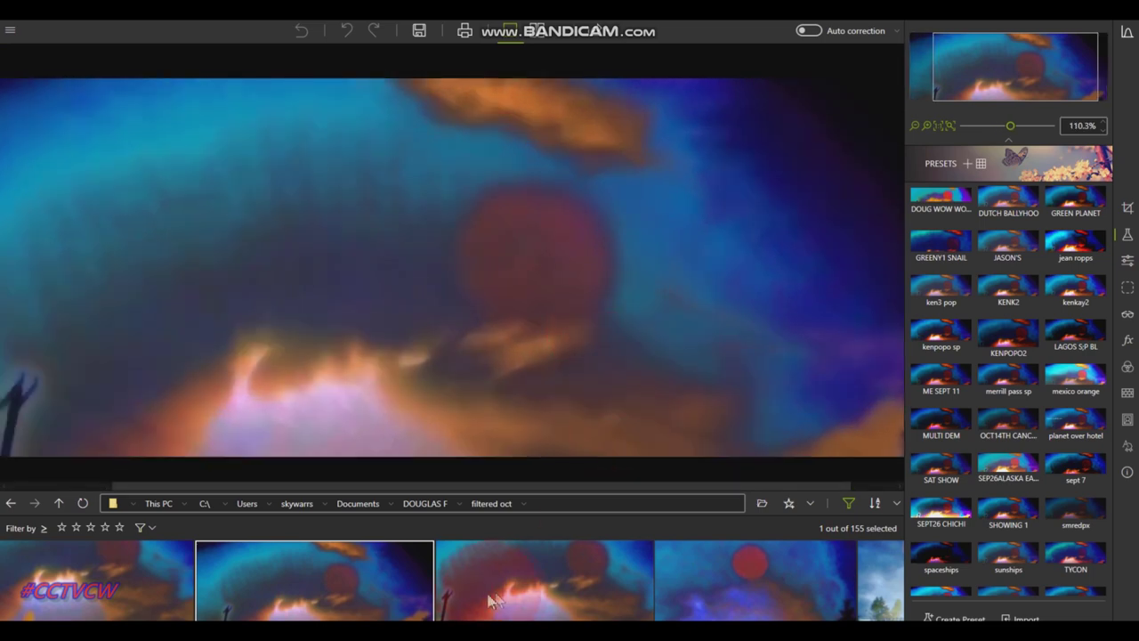
left_click(583, 584)
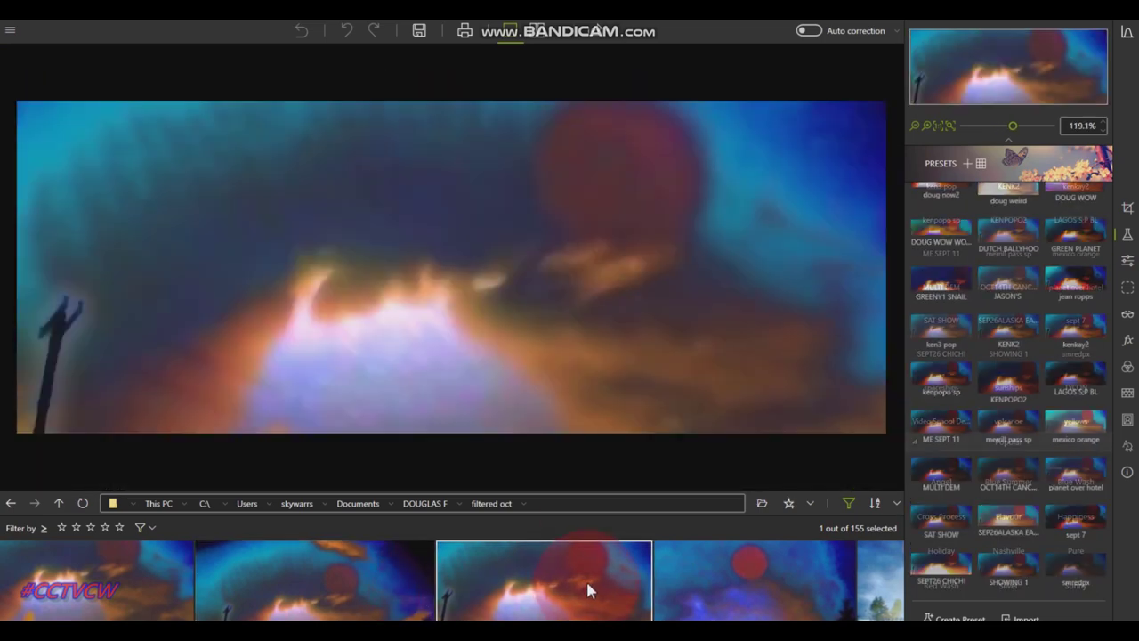
scroll(613, 258, "down", 2)
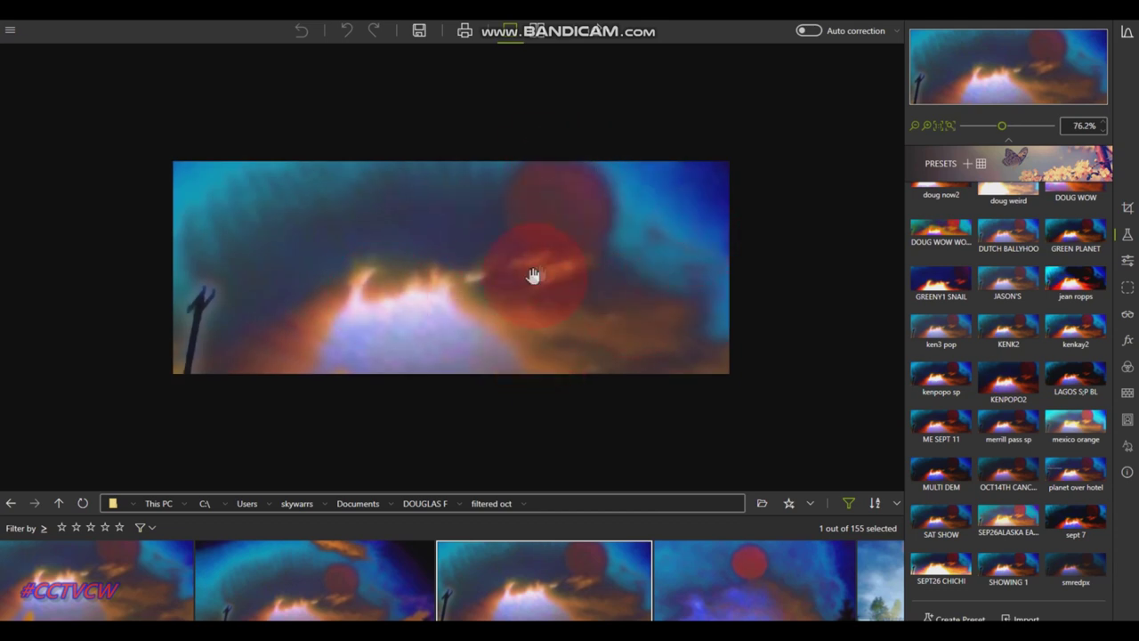
scroll(580, 550, "down", 2)
- View the photo with the bright red disc above violet clouds and examine it
left_click(594, 602)
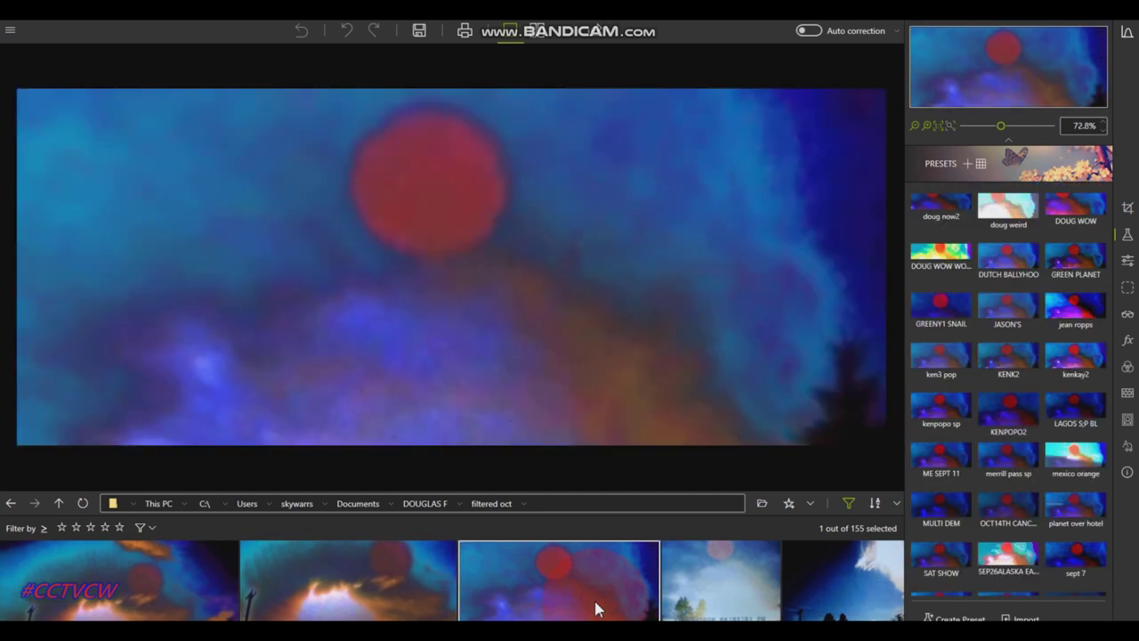
scroll(560, 226, "down", 2)
scroll(555, 232, "up", 2)
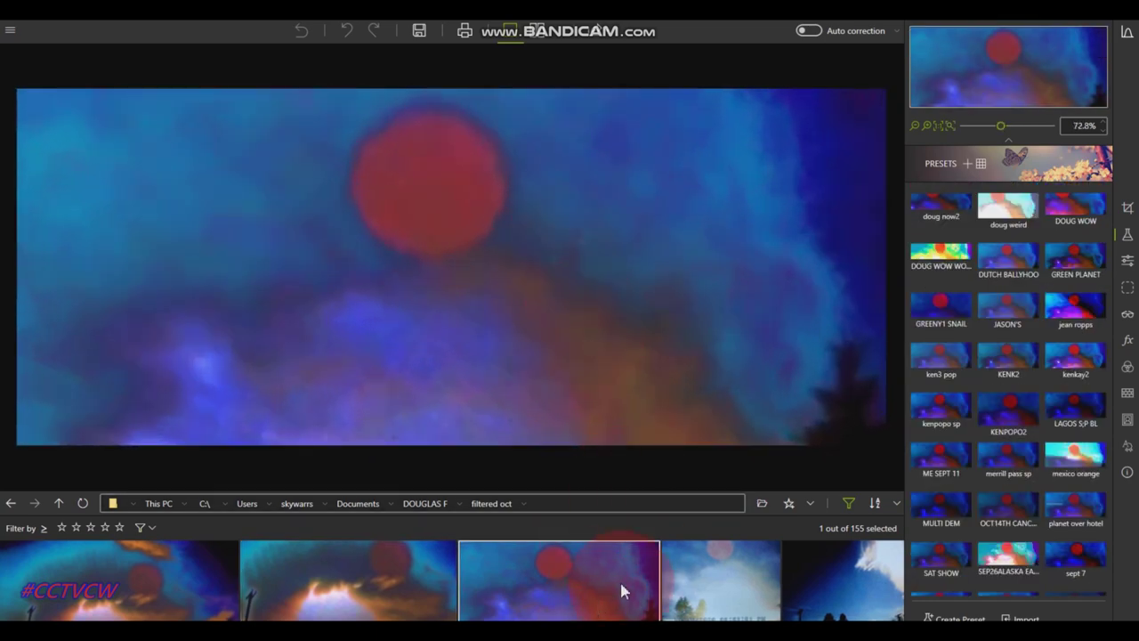
scroll(618, 575, "down", 2)
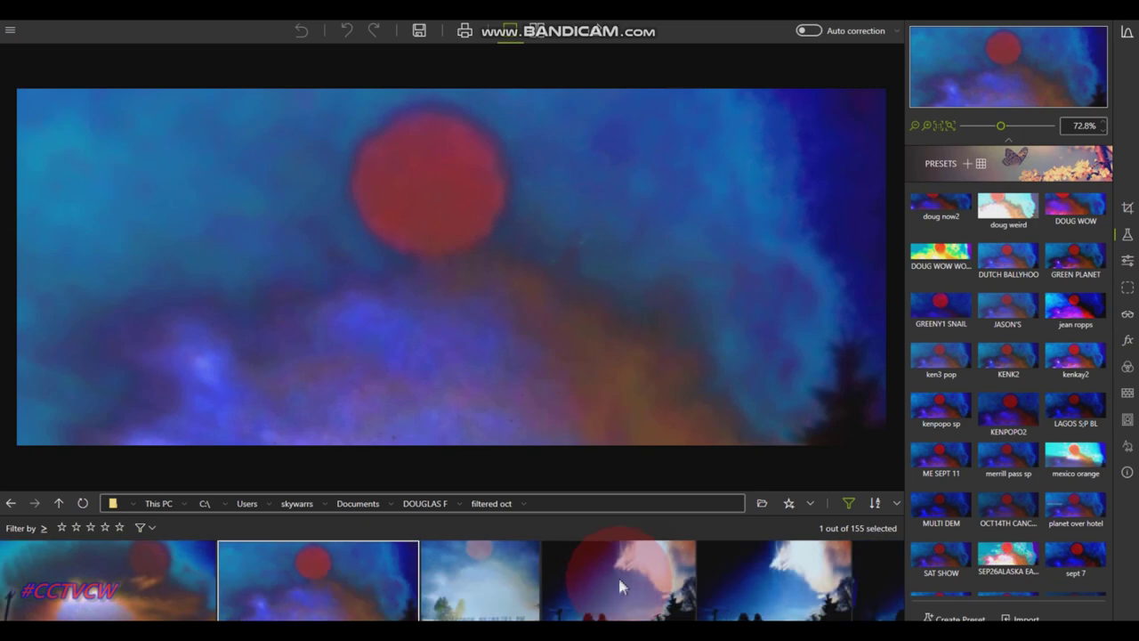
- Open the photo stamped 01/05/2020 and apply the DOUG WOW WO... user preset to it
left_click(522, 591)
left_click(585, 262)
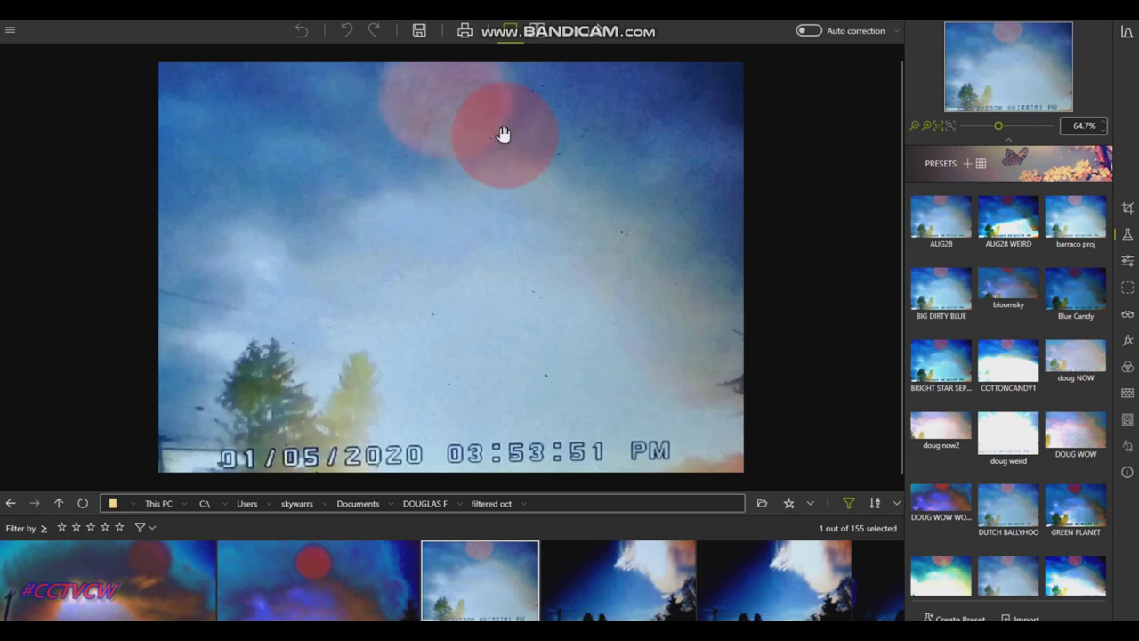
left_click(946, 514)
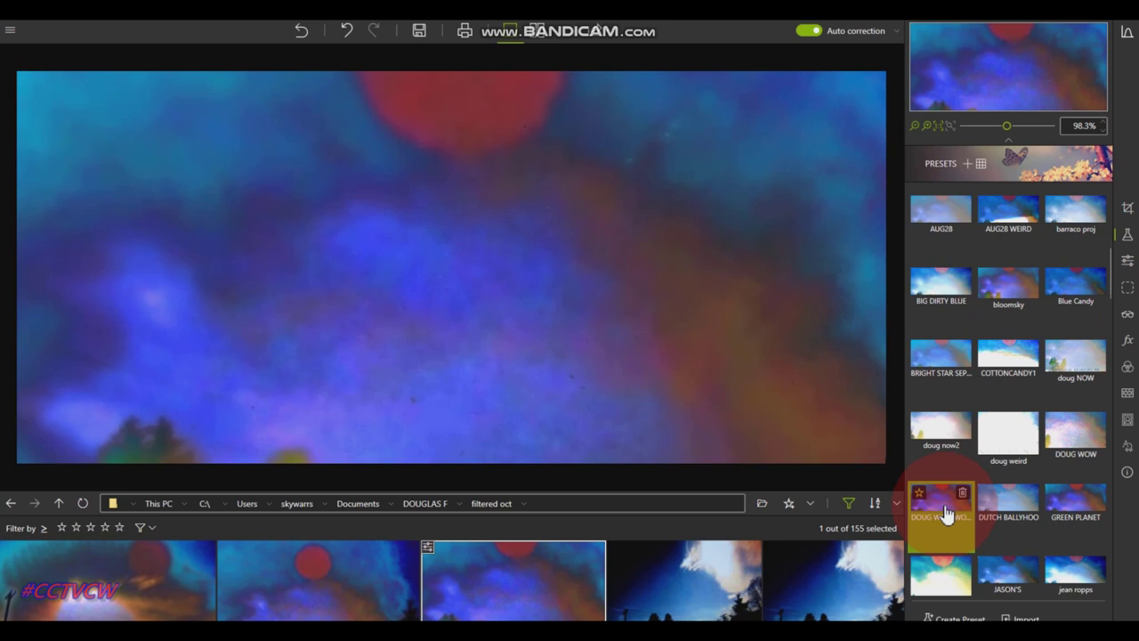
- Try repositioning the crop area on the date-stamped photo, cancel the crop and reset all of the photo's edits
left_click(1128, 210)
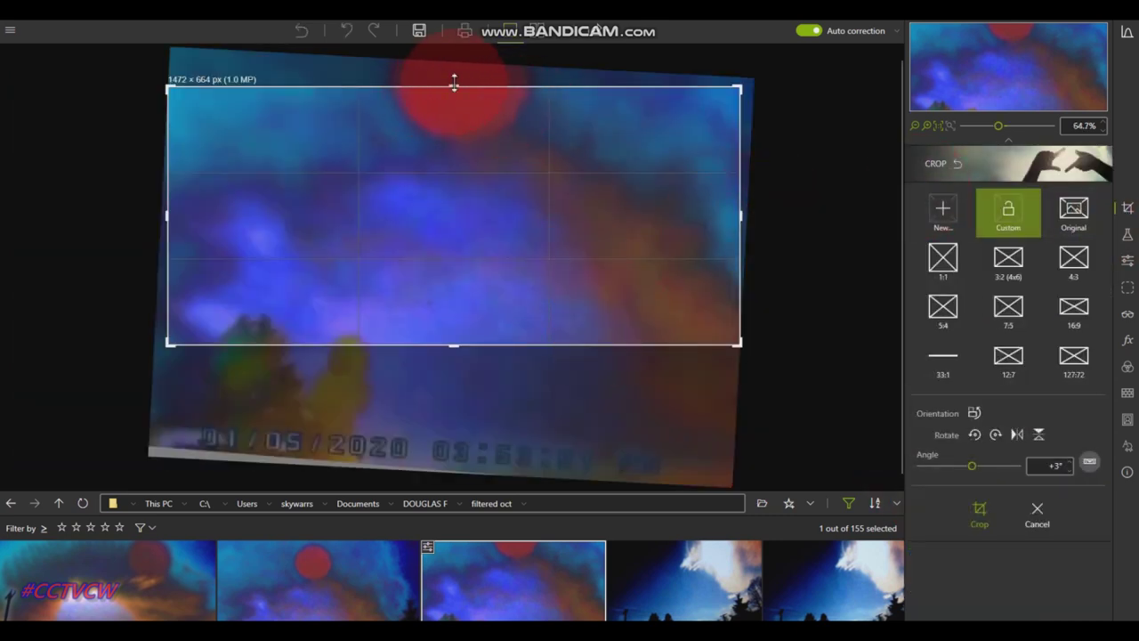
left_click_drag(482, 285, 485, 172)
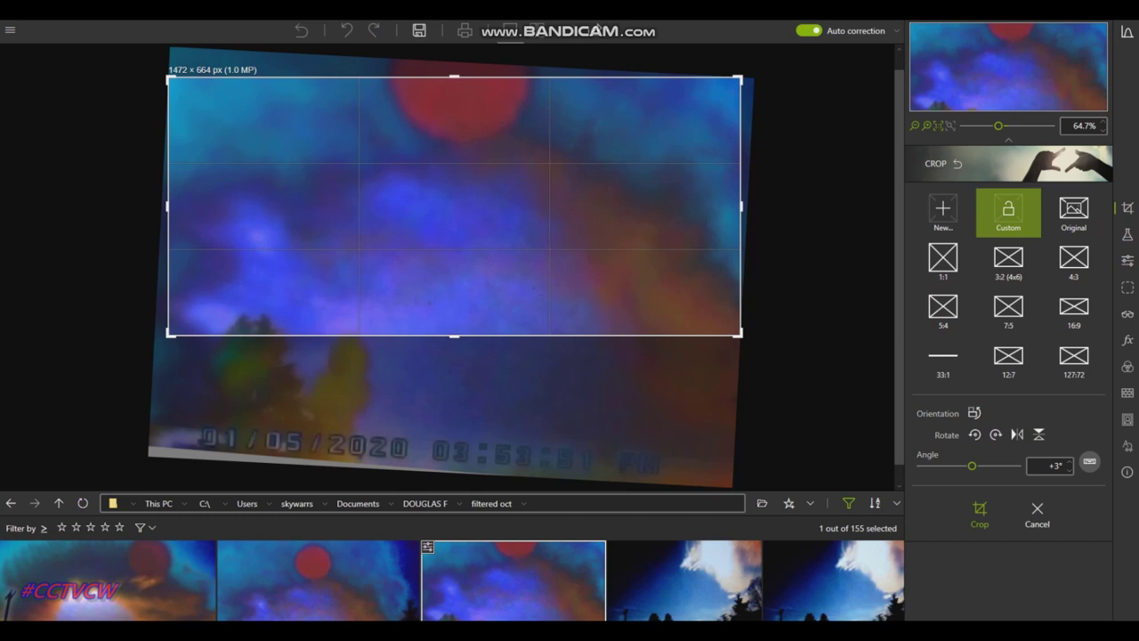
left_click(1021, 525)
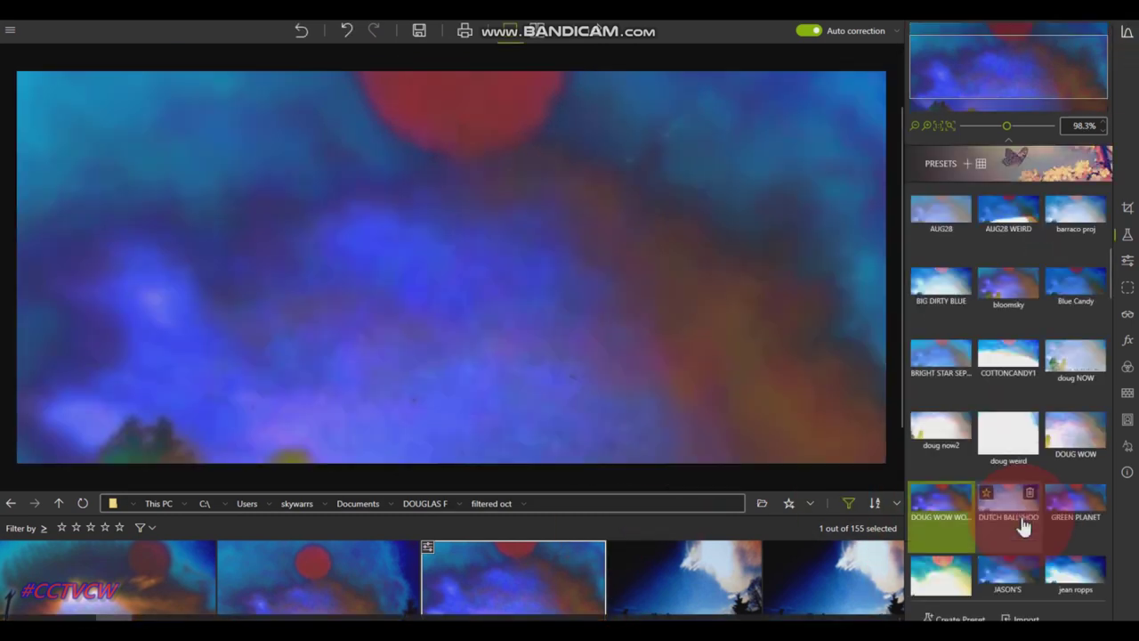
left_click(304, 34)
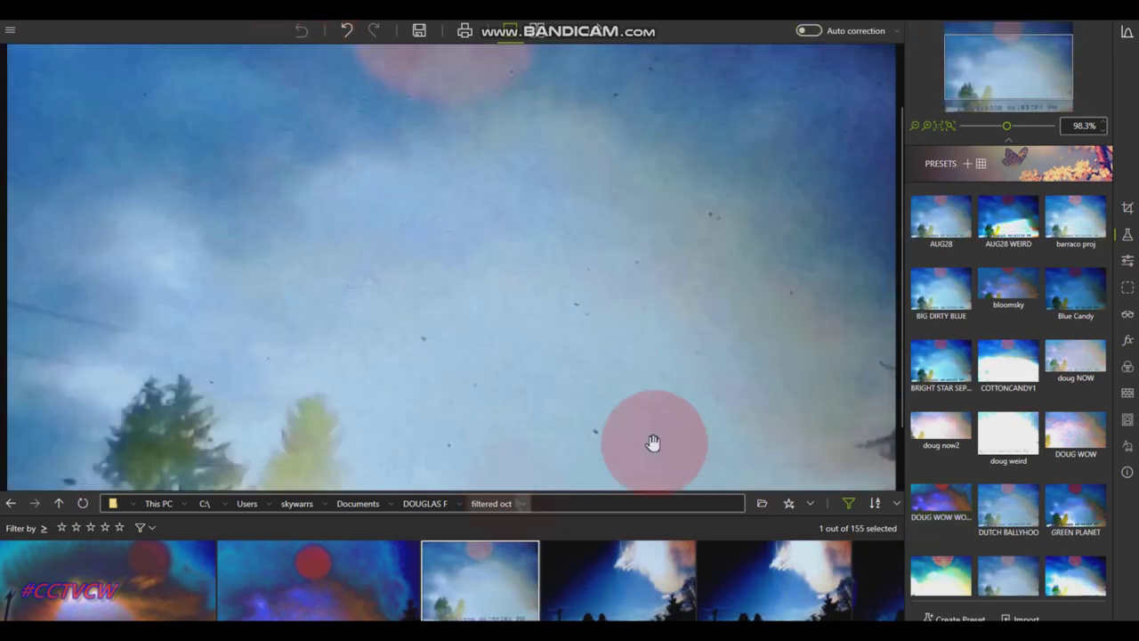
- Crop the date-stamped photo to its upper part with the pale disc, about 1505 × 599 px
left_click(1128, 210)
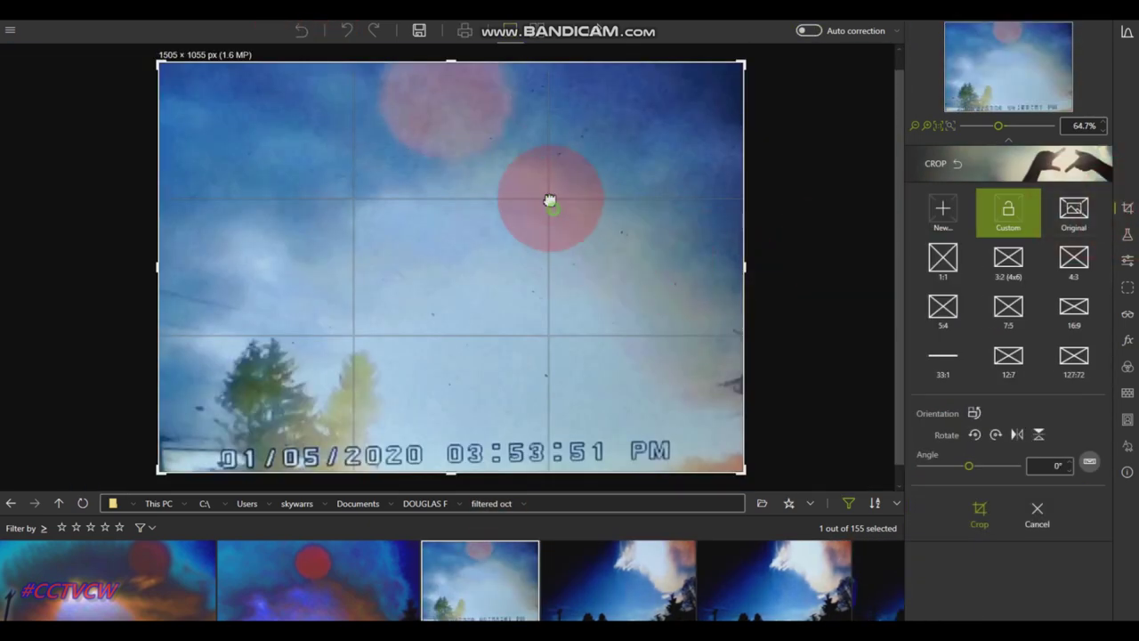
left_click_drag(452, 471, 478, 293)
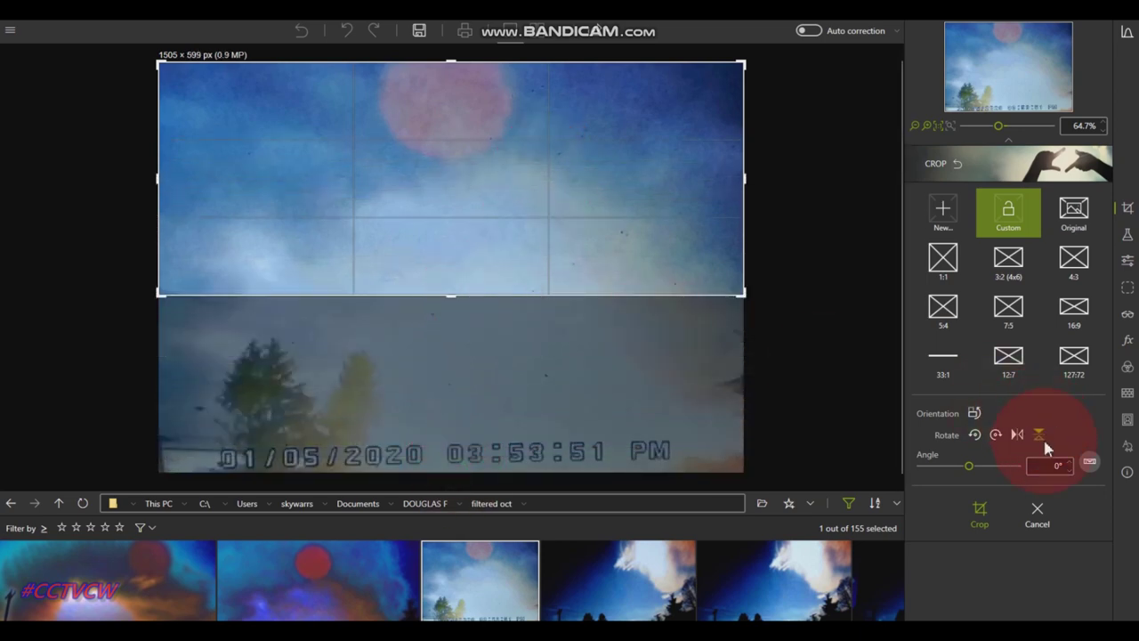
left_click(976, 515)
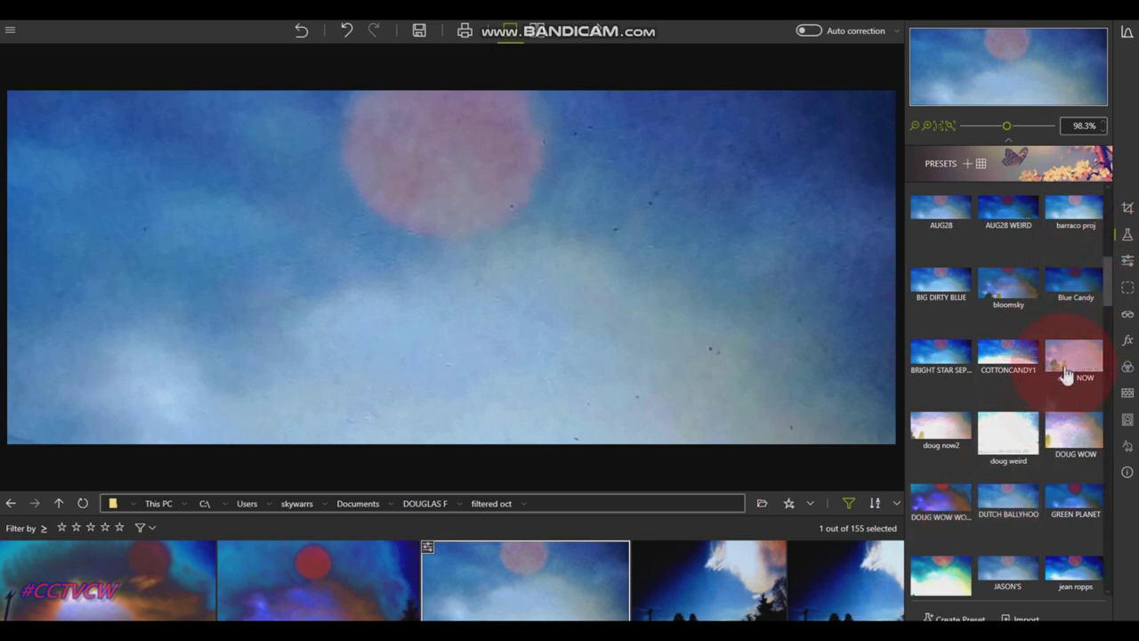
- Apply the DOUG WOW WO... user preset to the cropped disc photo and check the whole image
scroll(930, 320, "down", 3)
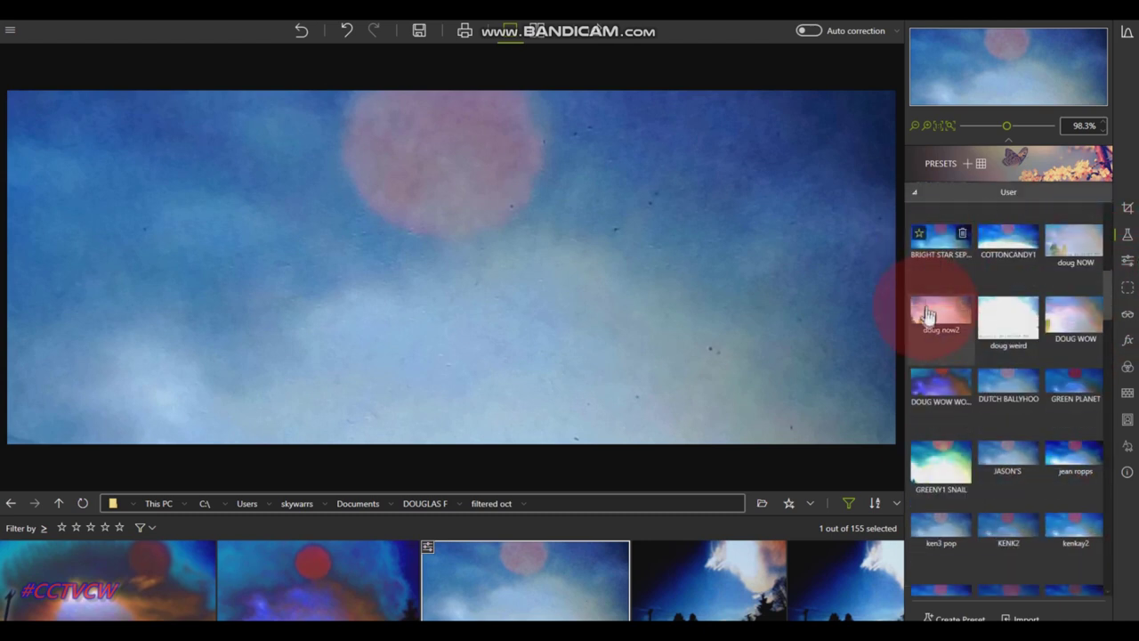
left_click(930, 389)
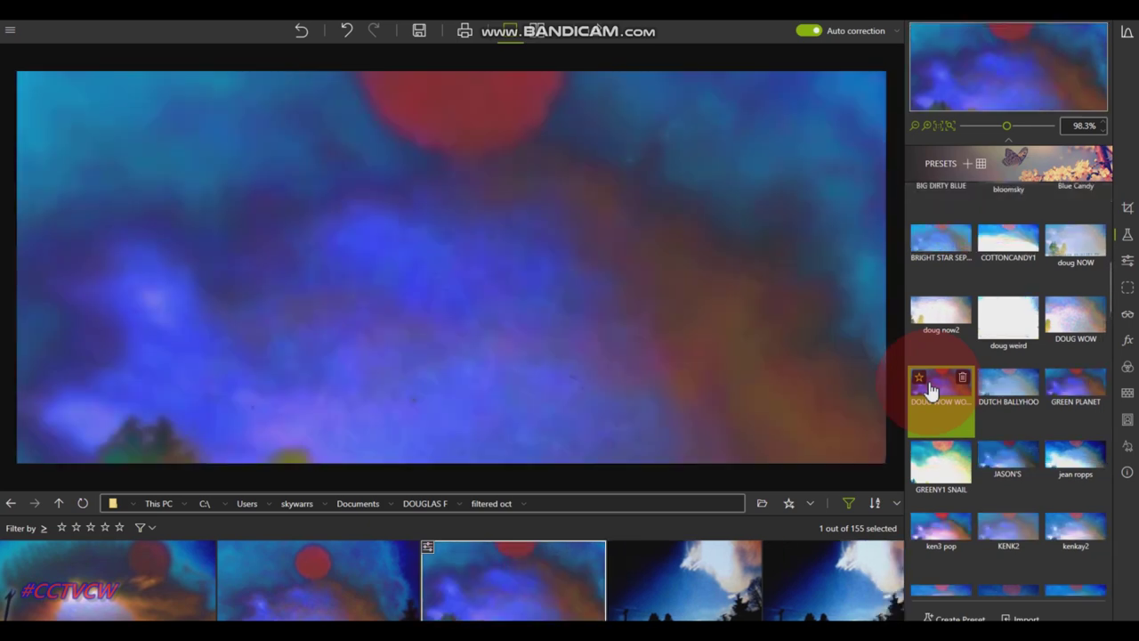
left_click_drag(669, 88, 654, 153)
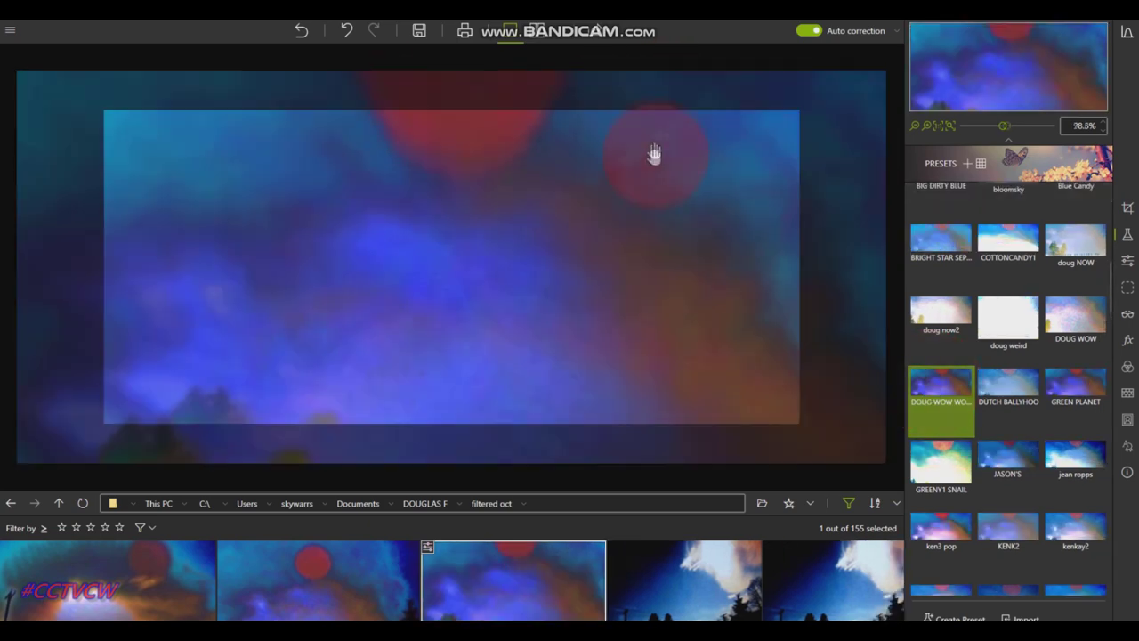
scroll(654, 155, "down", 1)
scroll(651, 166, "up", 1)
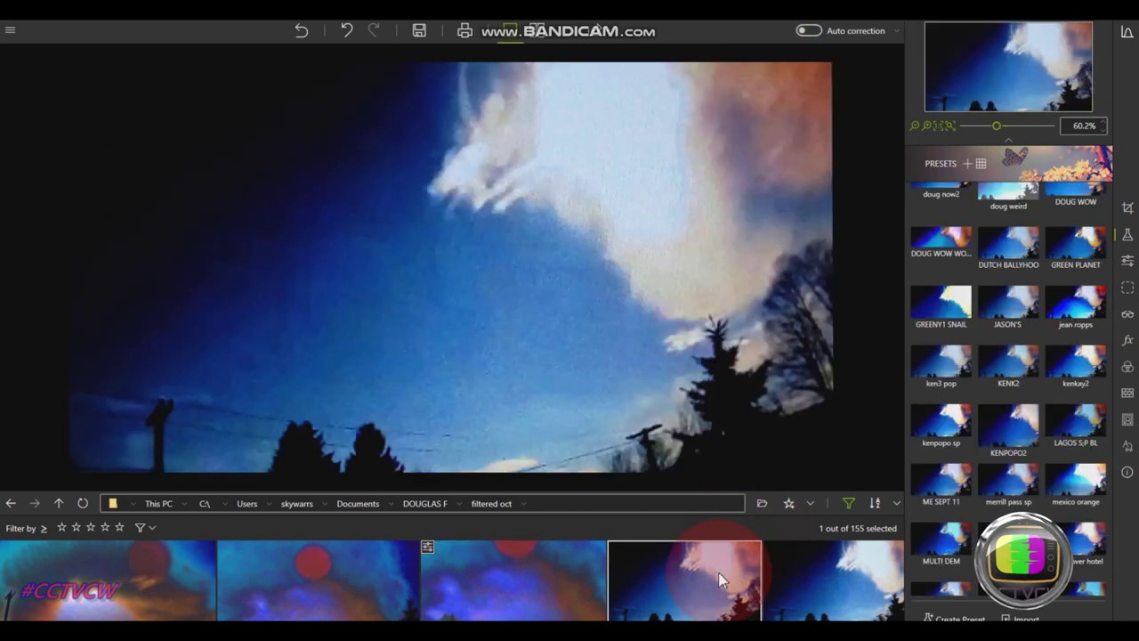
- Try the DOUG WOW WO... preset on the first photo of the large white cloud and reset the photo's edits
left_click(721, 582)
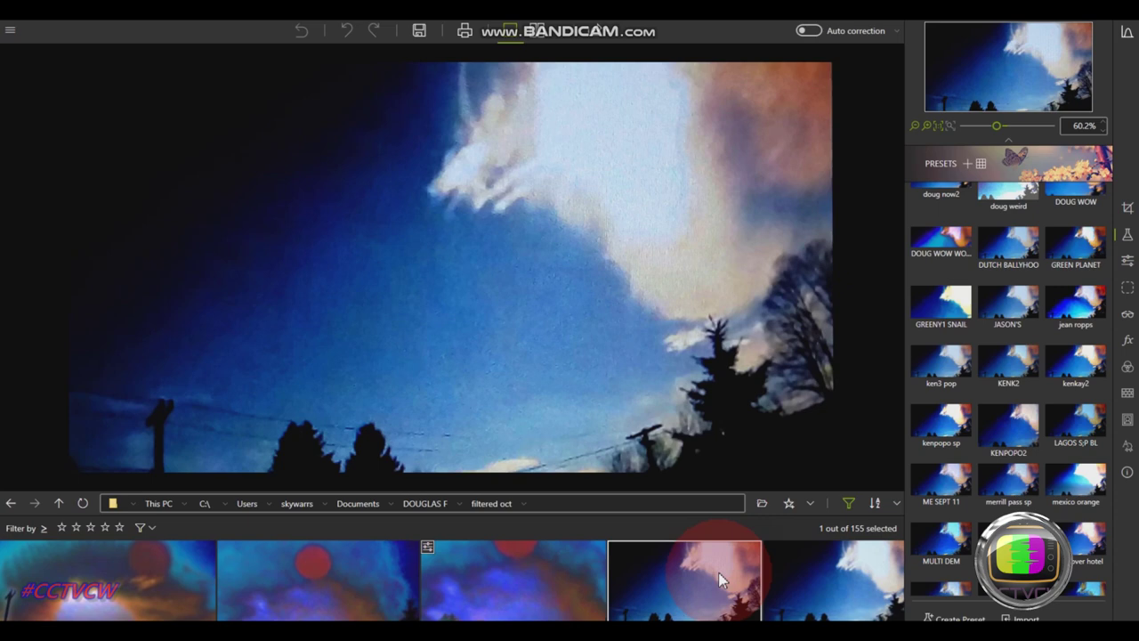
left_click(935, 253)
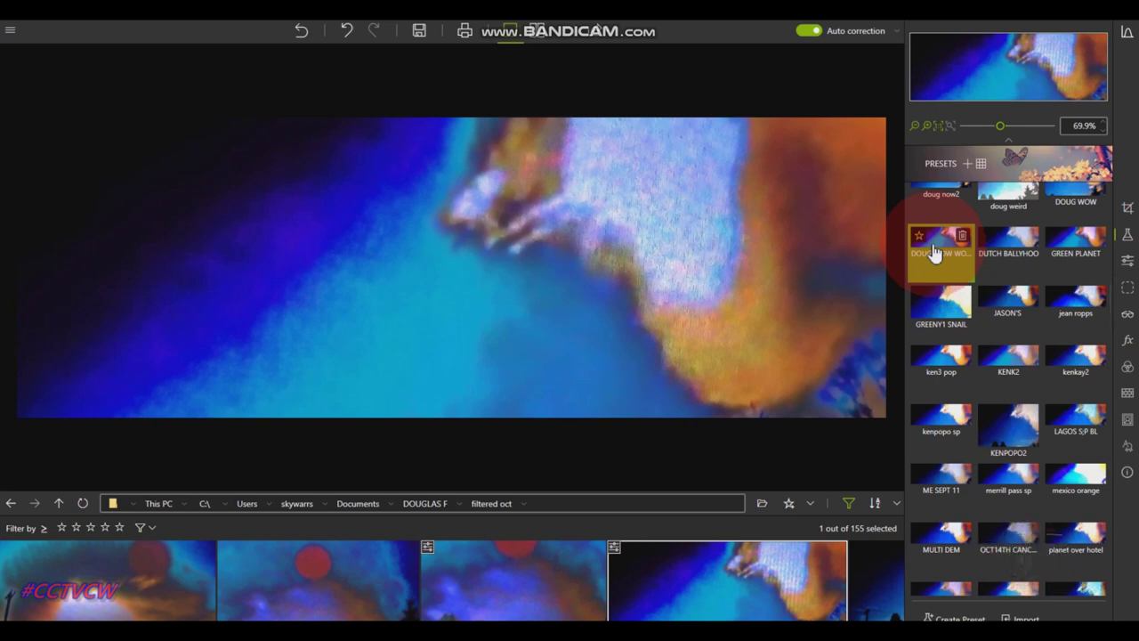
left_click(301, 32)
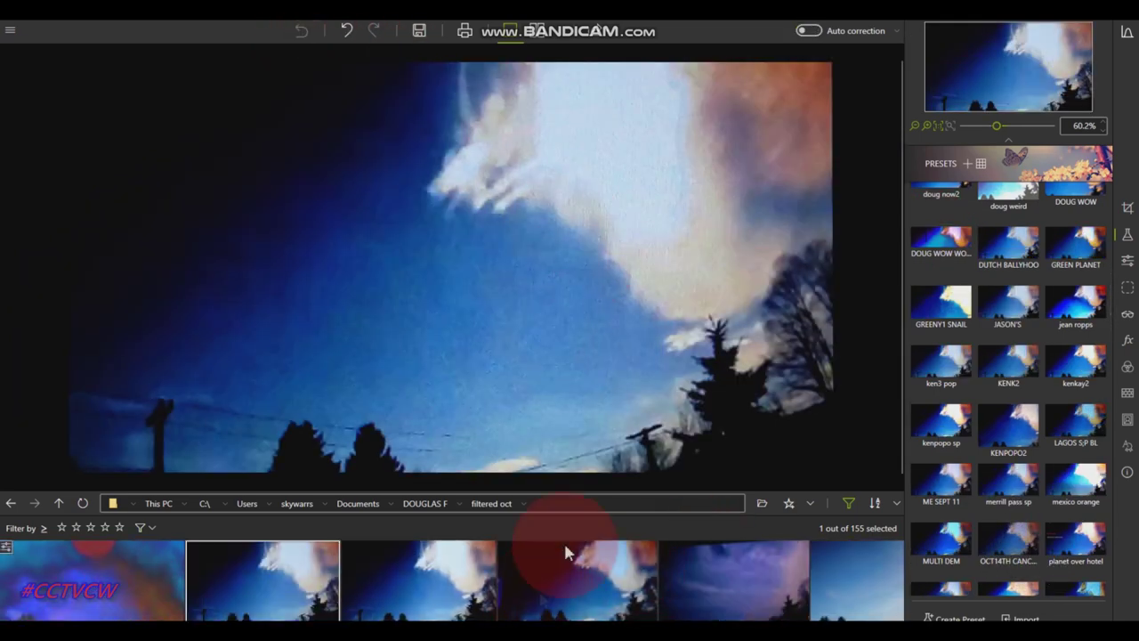
- Examine the dark sky, white cloud and tree line in the unedited white-cloud photo
left_click(503, 419)
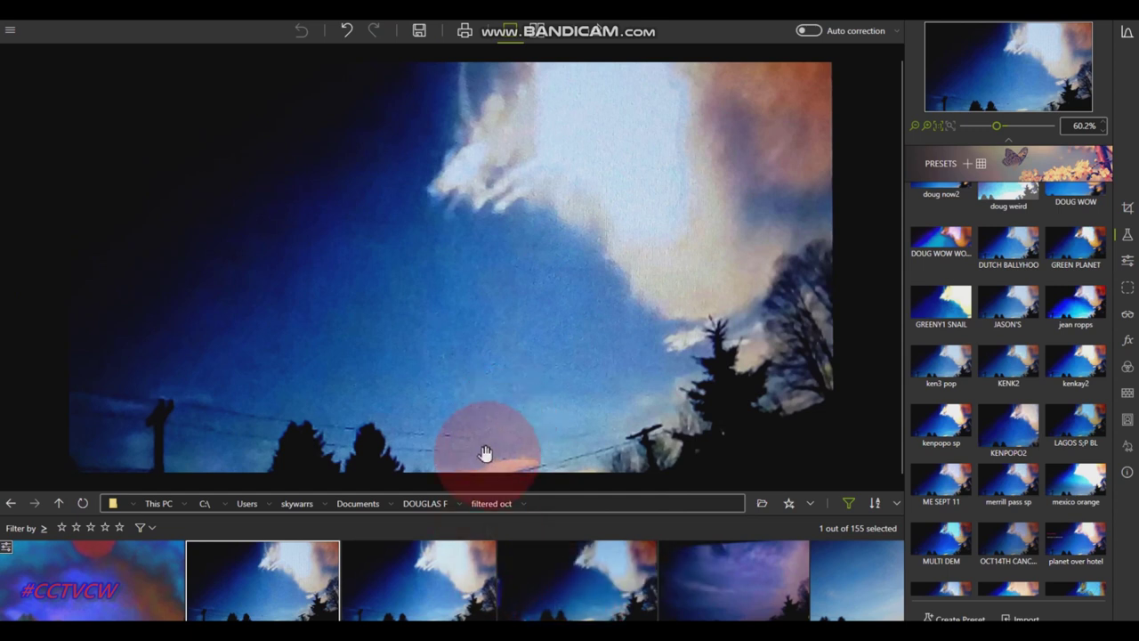
left_click(486, 584)
left_click(184, 240)
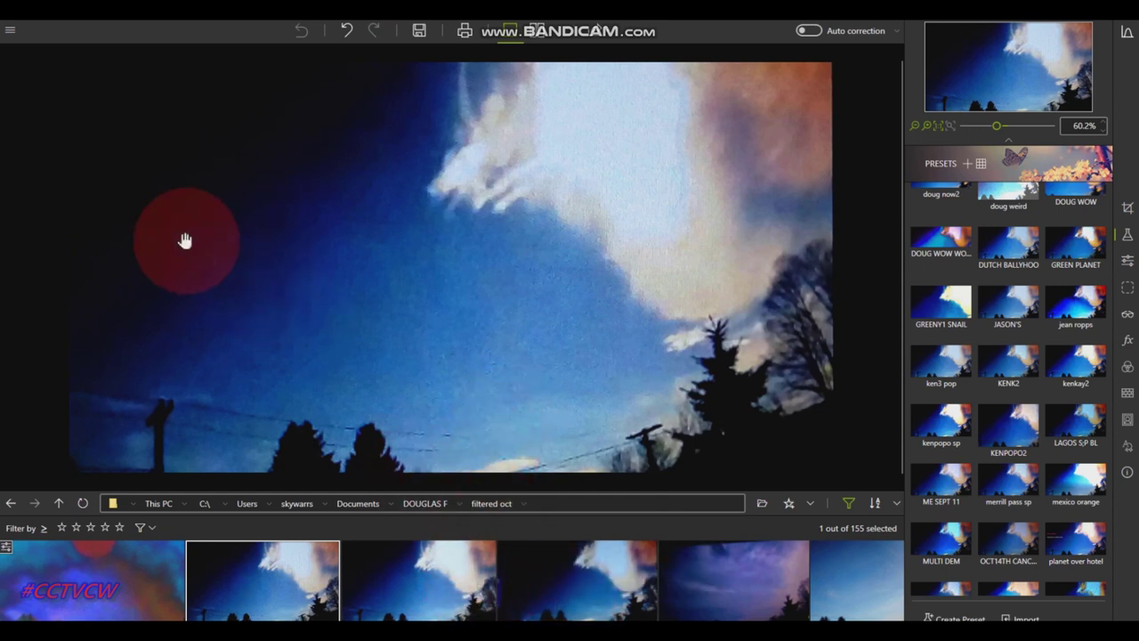
left_click(98, 170)
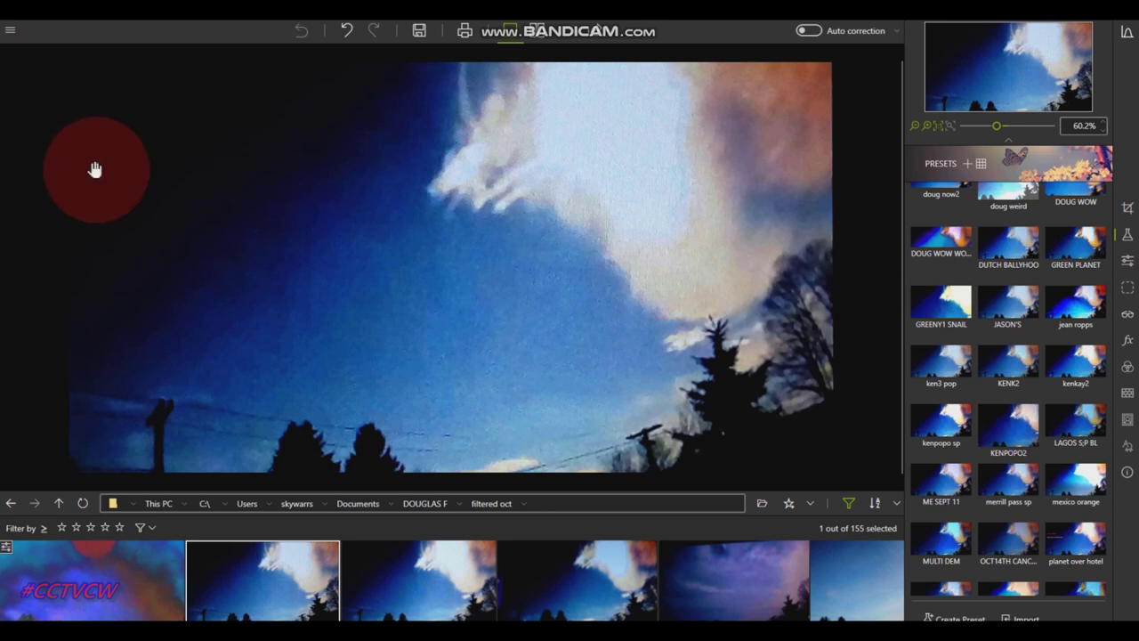
left_click(614, 194)
left_click(682, 400)
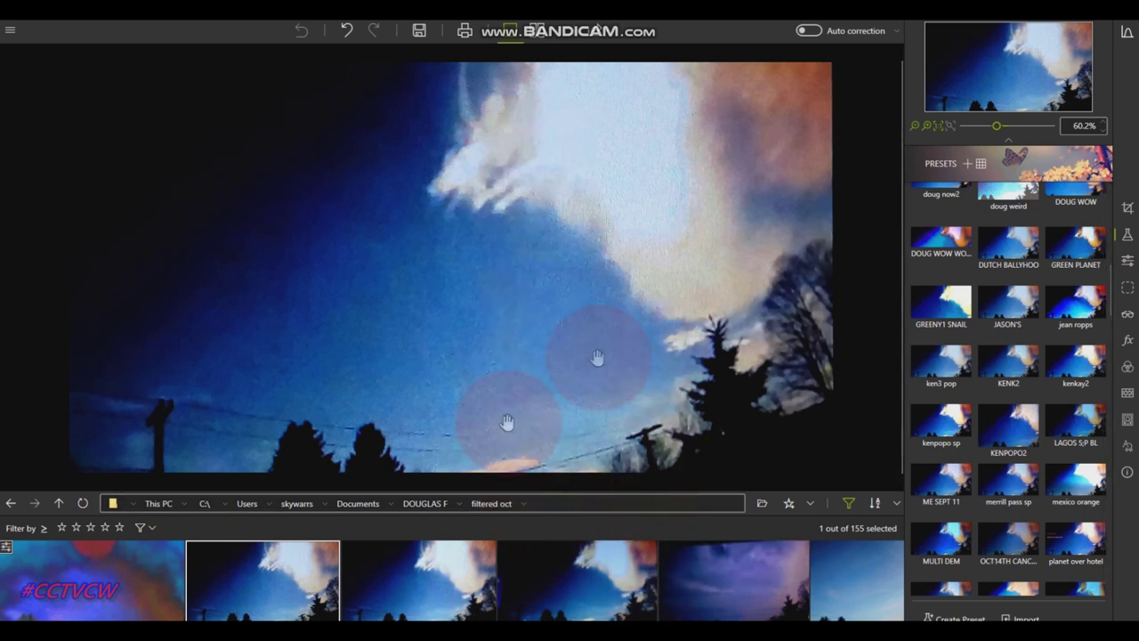
- Open the second variant of the white-cloud photo and apply the DOUG WOW WO... user preset to it
left_click(464, 589)
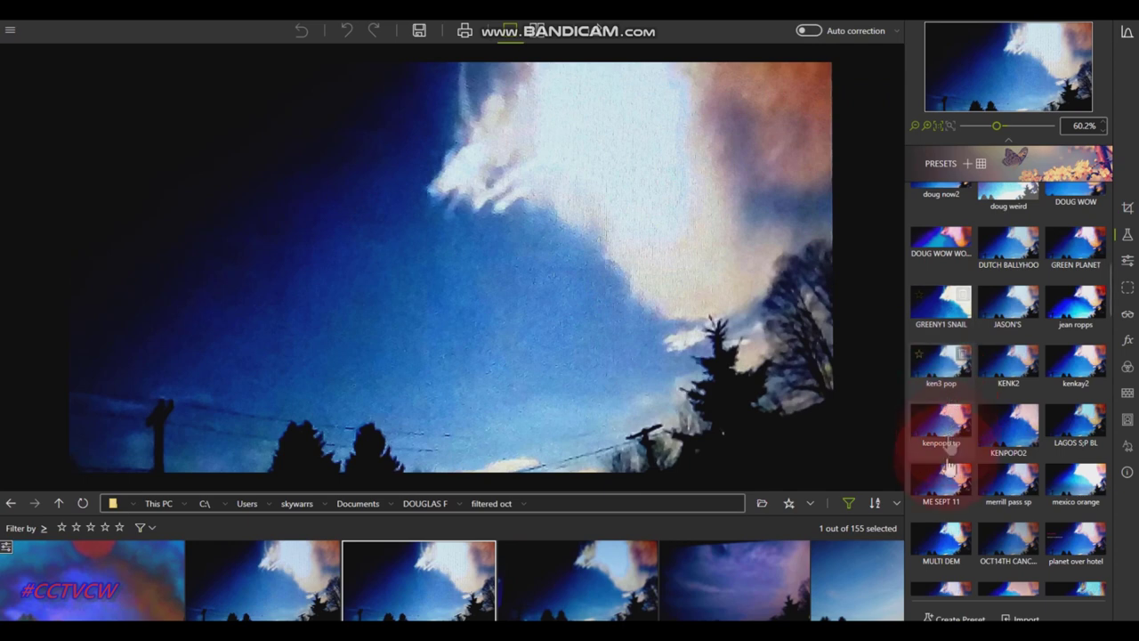
left_click(934, 255)
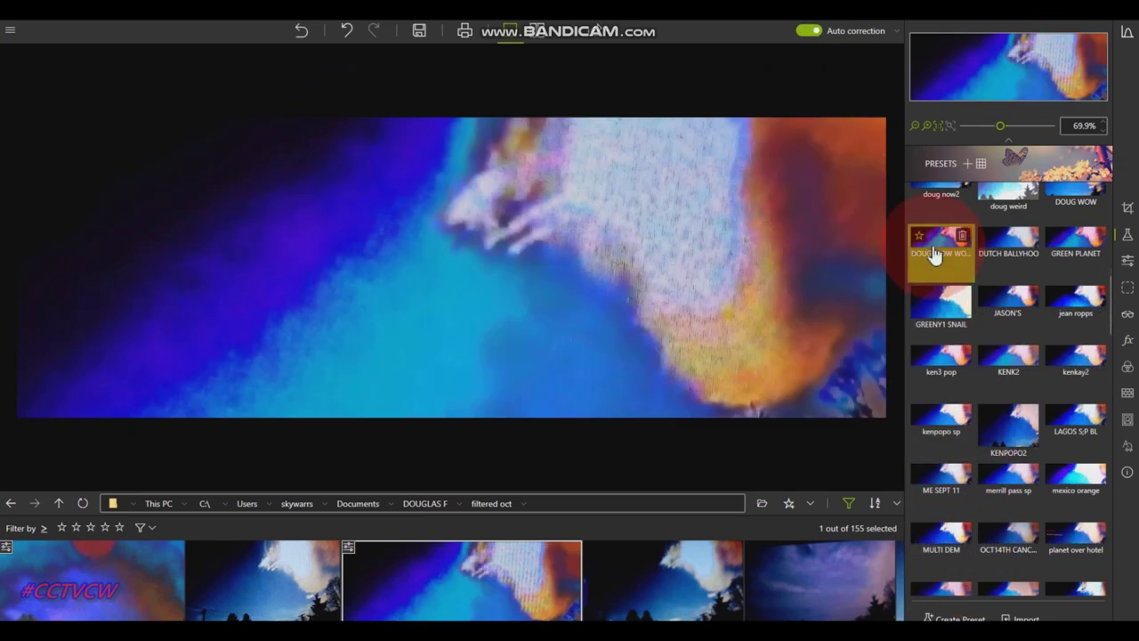
- Reset the edits on the second white-cloud variant and look at the darker variant and the purple cloudy-sky photo
left_click(297, 32)
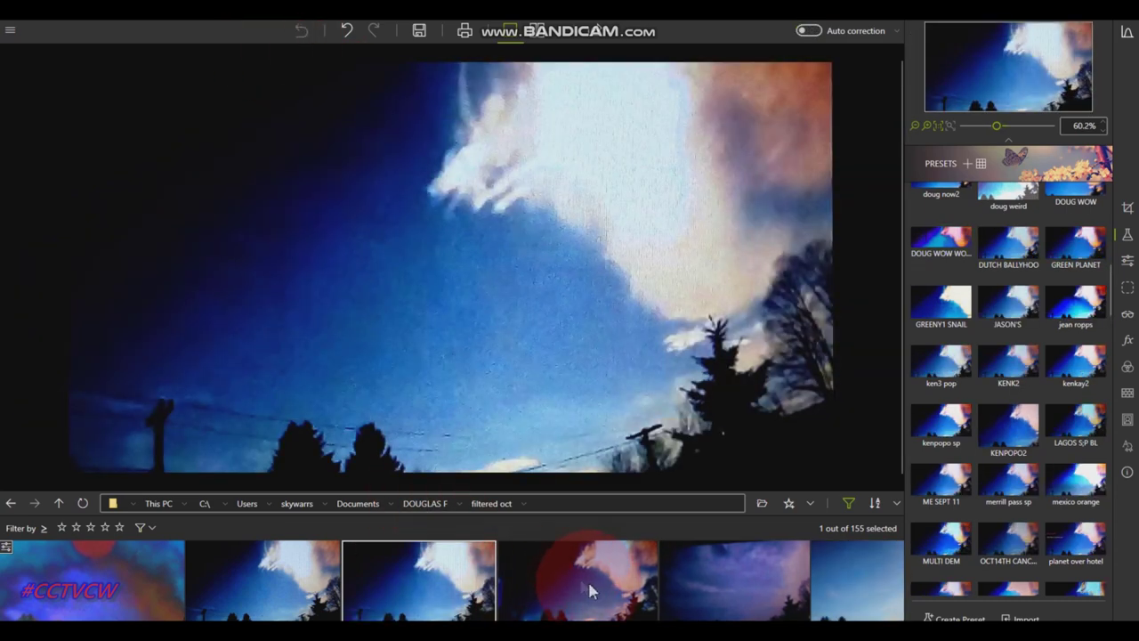
left_click(611, 581)
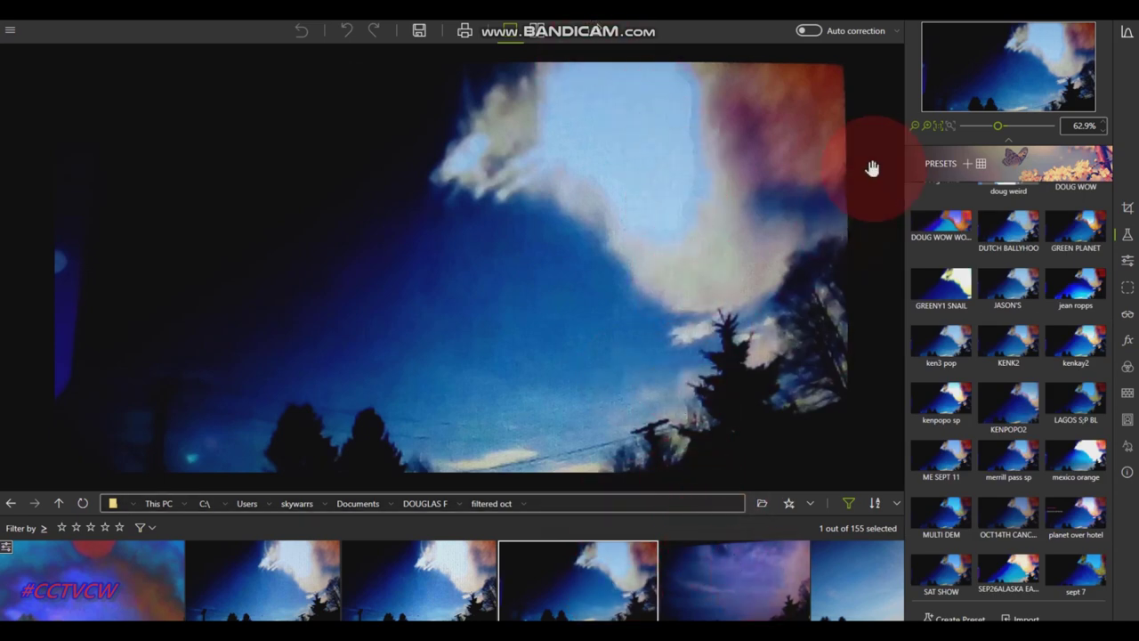
left_click(767, 569)
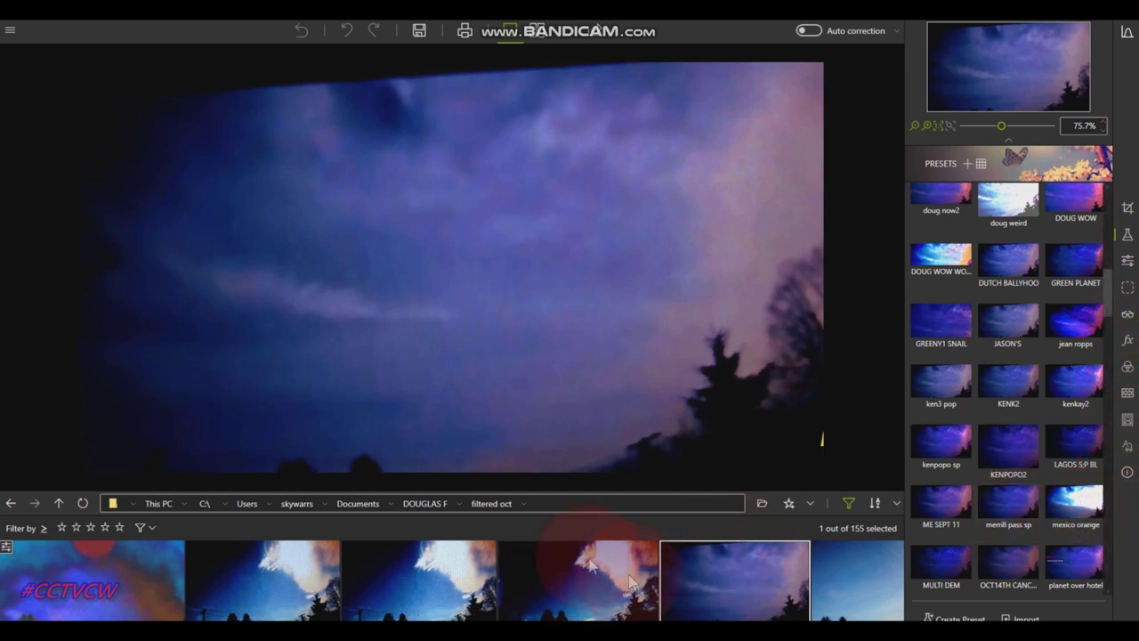
scroll(553, 587, "down", 2)
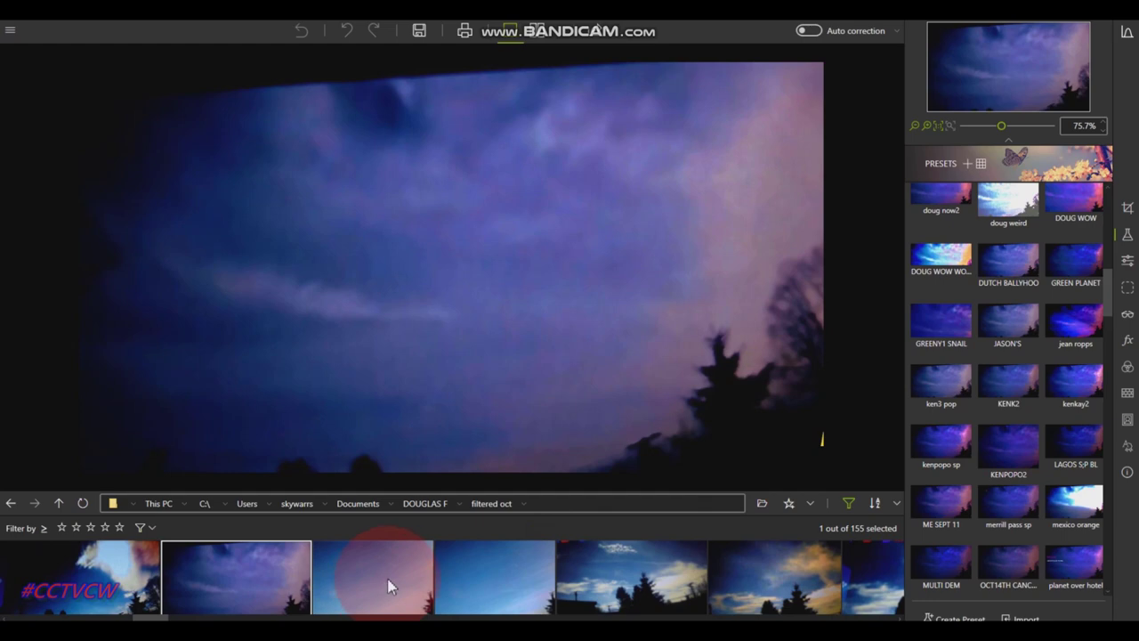
- Open the first blue-sky photo with the faint trail and examine the dark speck and small white wisp up close
left_click(388, 577)
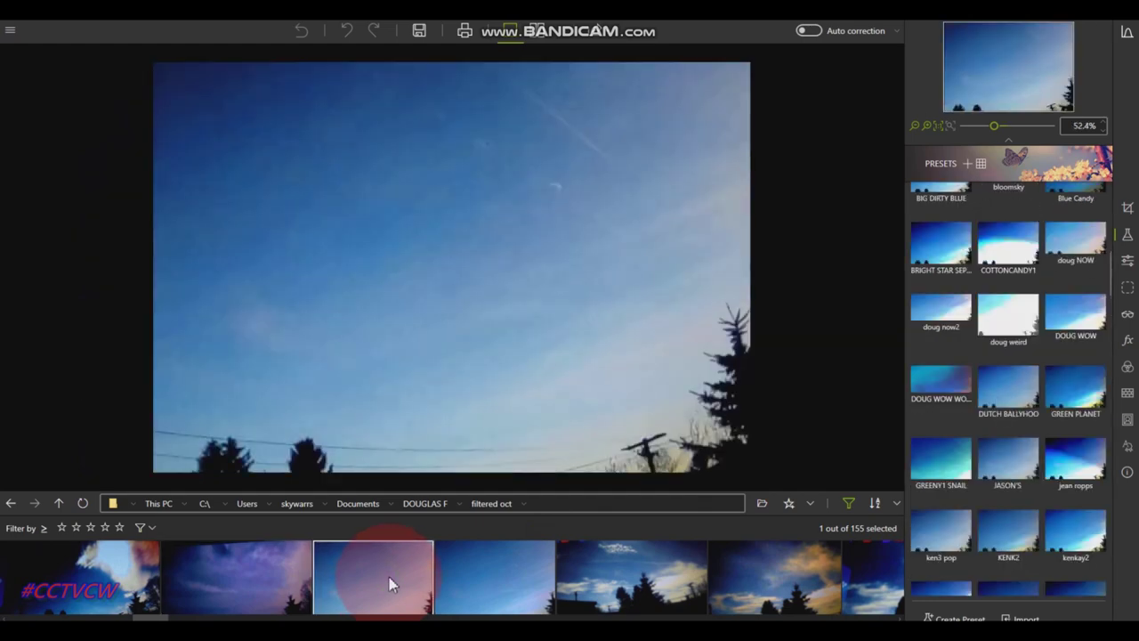
scroll(516, 201, "up", 2)
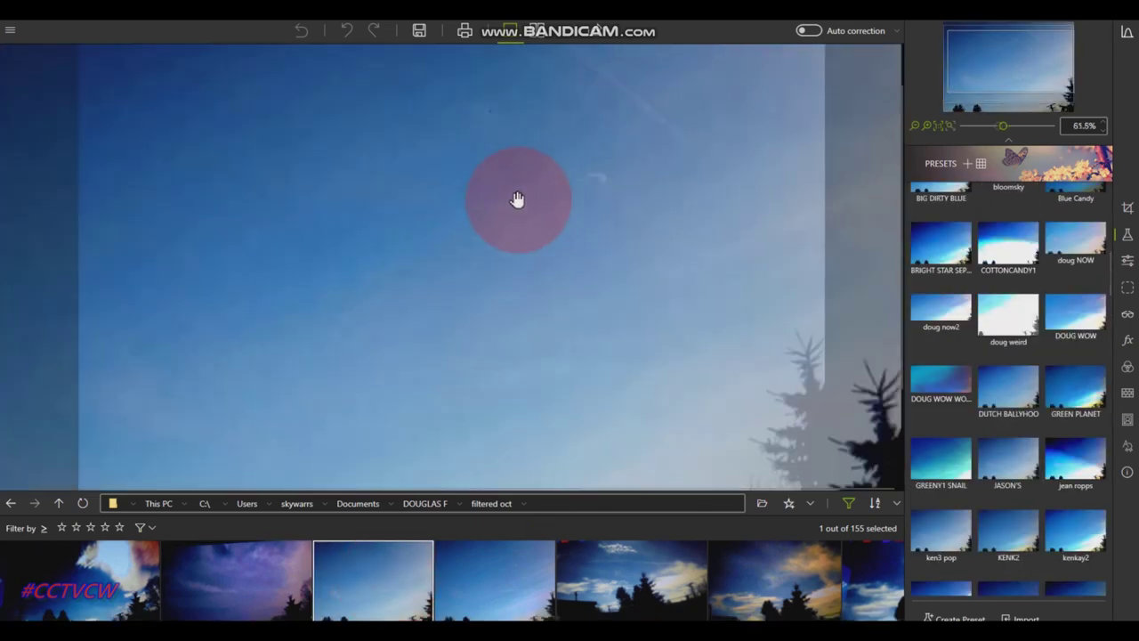
scroll(735, 165, "up", 3)
scroll(258, 143, "up", 1)
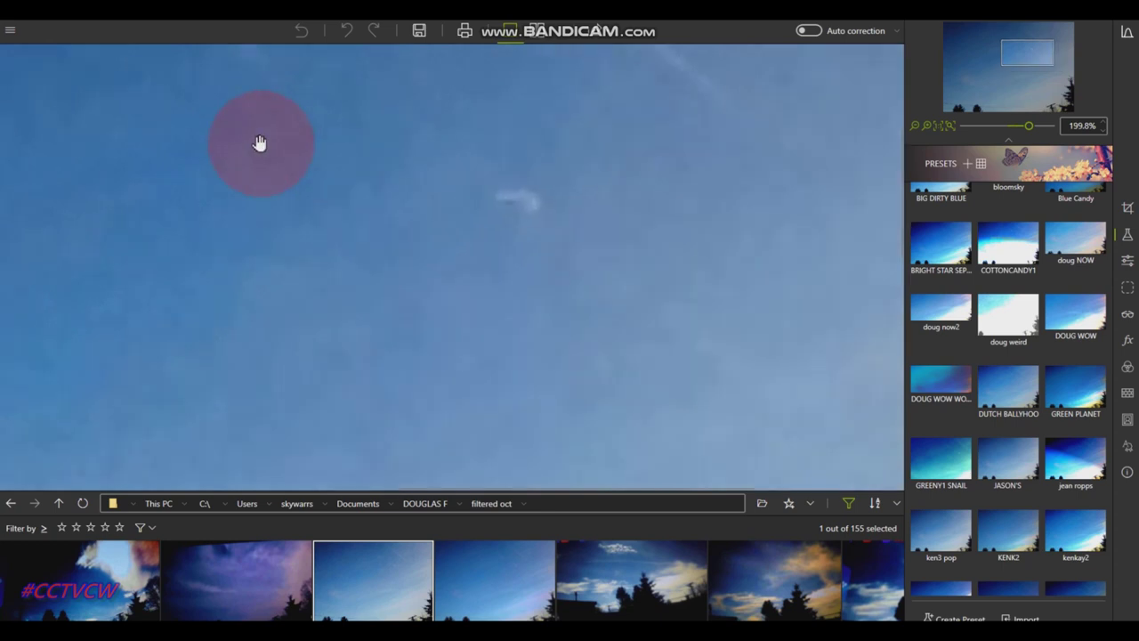
left_click_drag(299, 150, 369, 255)
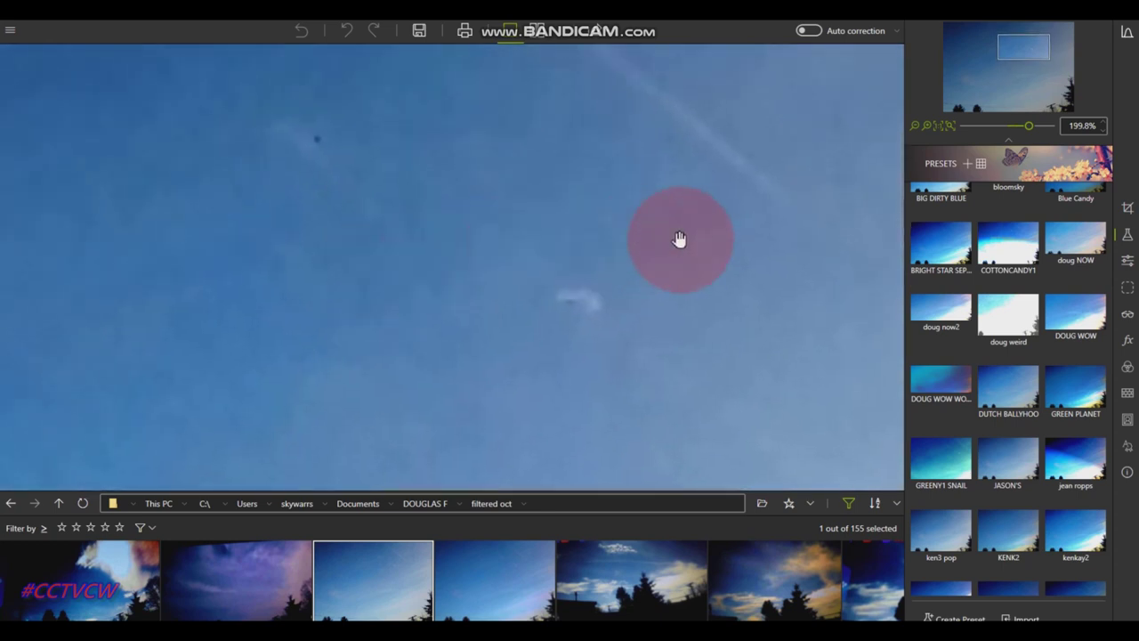
scroll(652, 233, "up", 2)
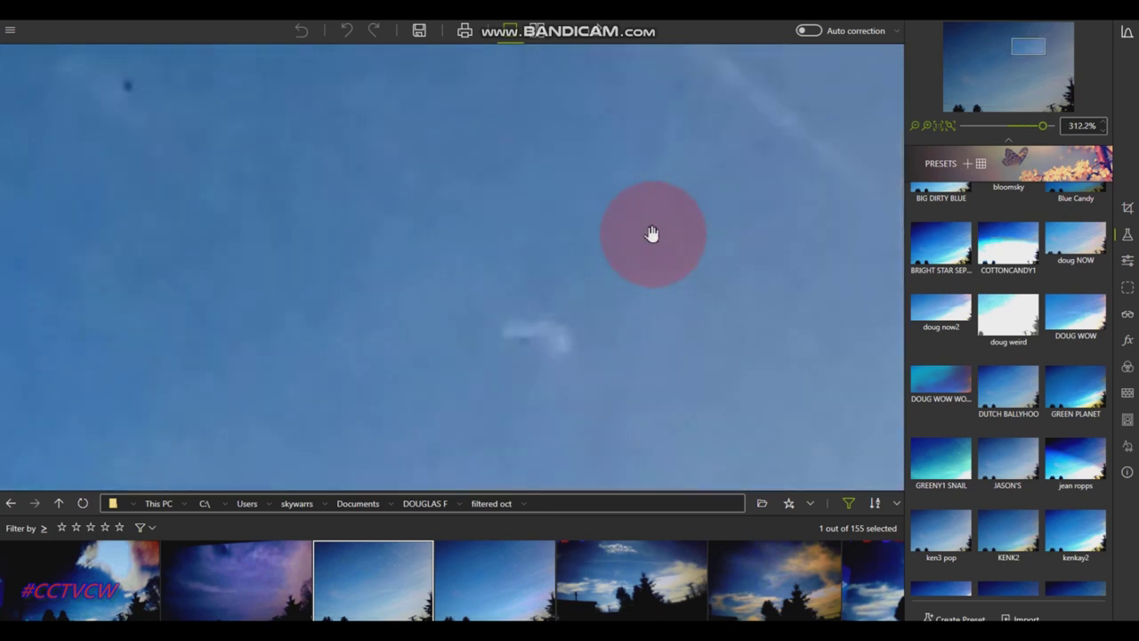
scroll(651, 234, "down", 1)
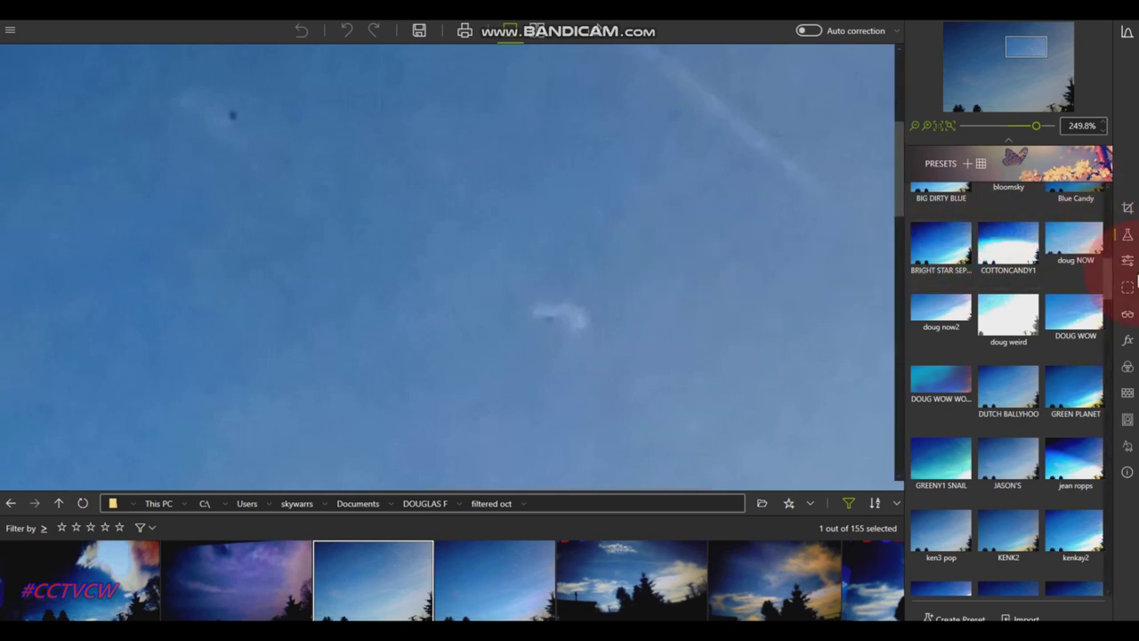
- Set the blue-sky photo's dehaze amount to 84% and turn on auto correction, using the larger image view
left_click(1128, 315)
left_click_drag(979, 321, 1020, 337)
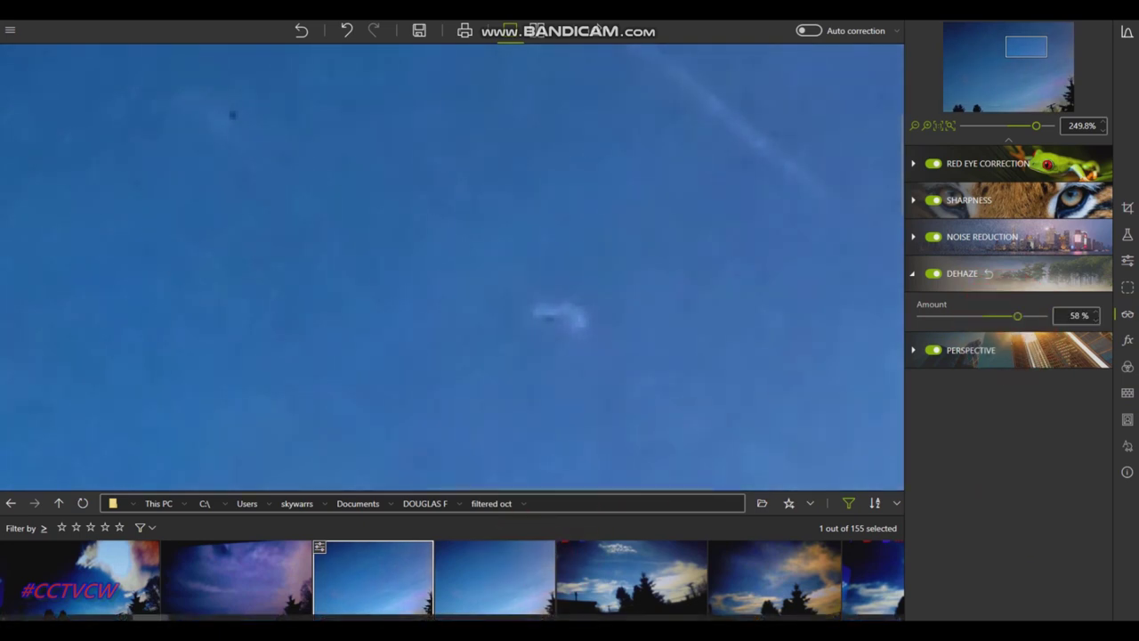
left_click_drag(524, 491, 525, 617)
scroll(521, 213, "up", 2)
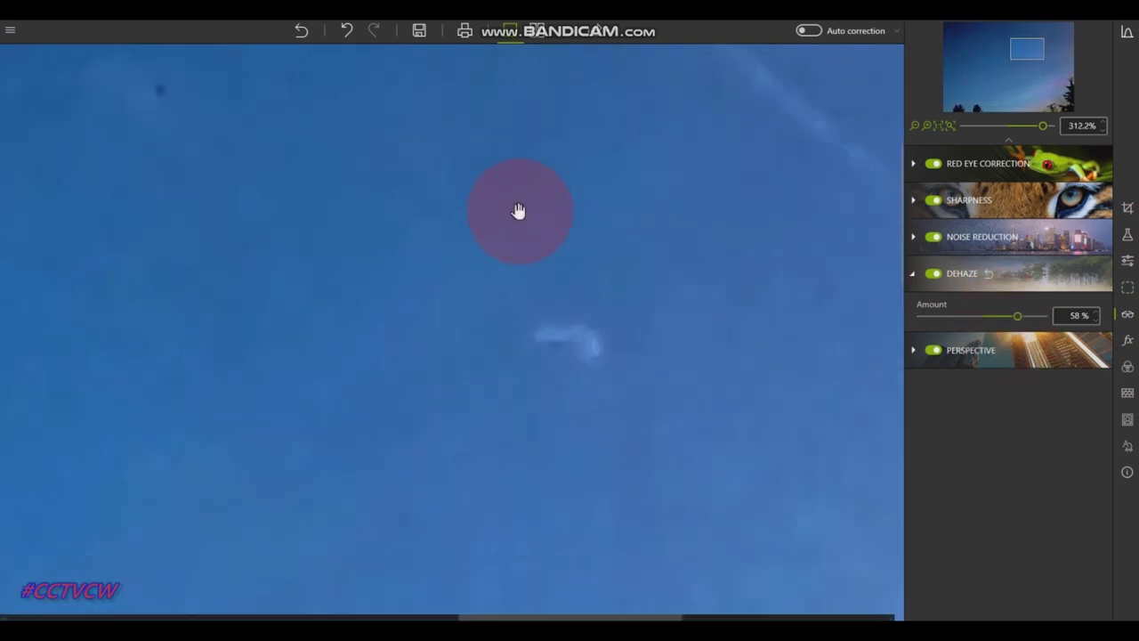
left_click_drag(489, 231, 545, 386)
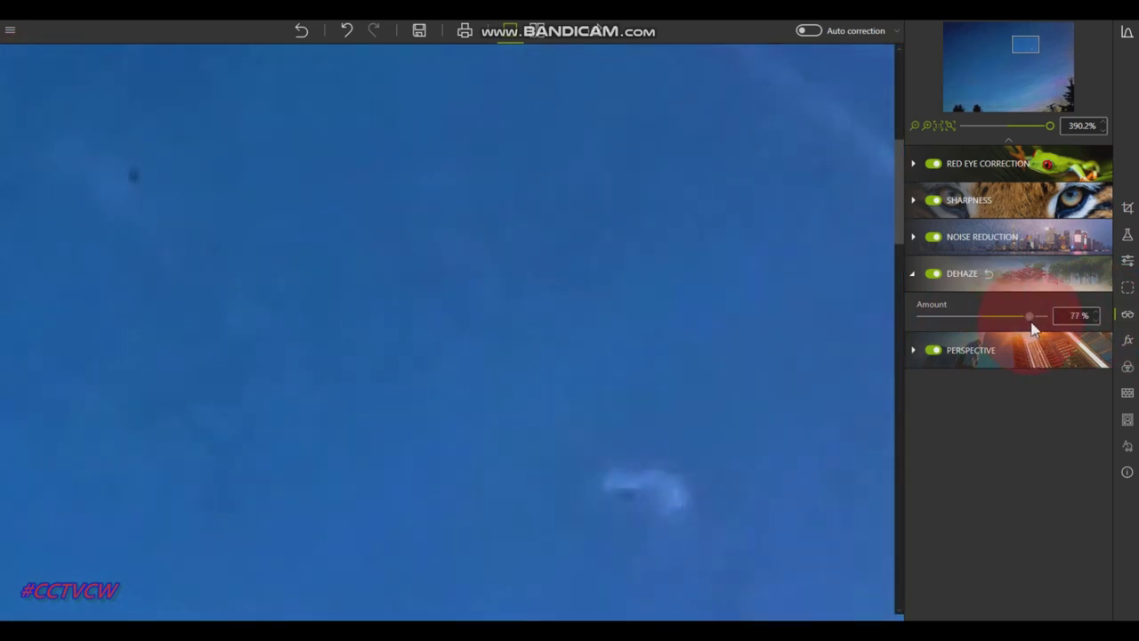
left_click_drag(1037, 331, 1032, 327)
left_click(816, 29)
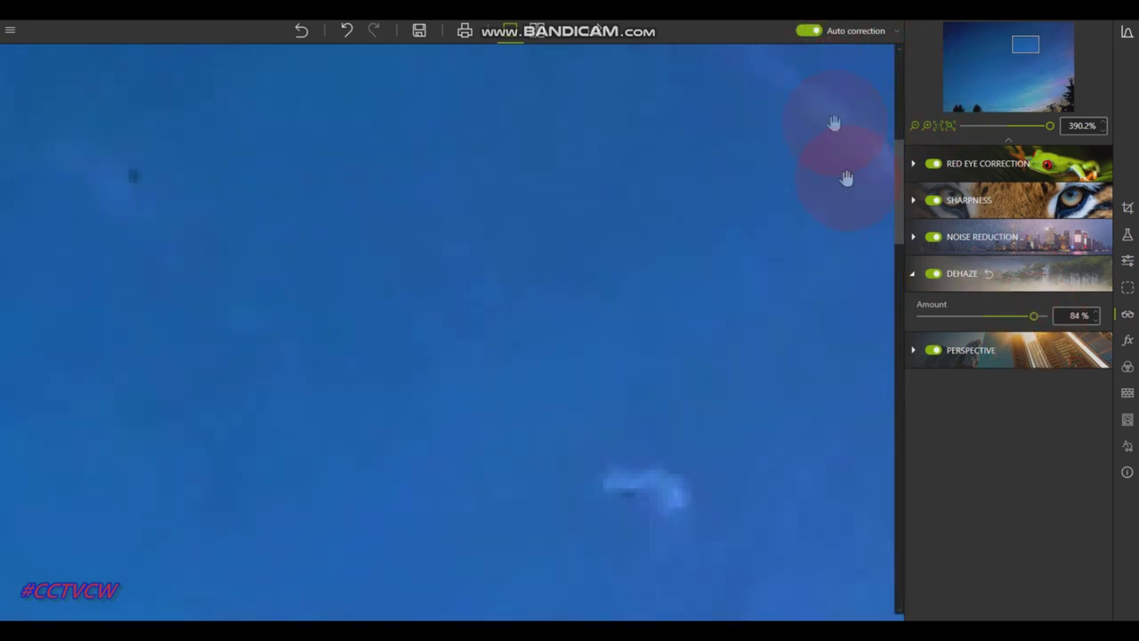
- Set the blue-sky photo's noise reduction to 49% and check the speck and wisp
left_click(959, 240)
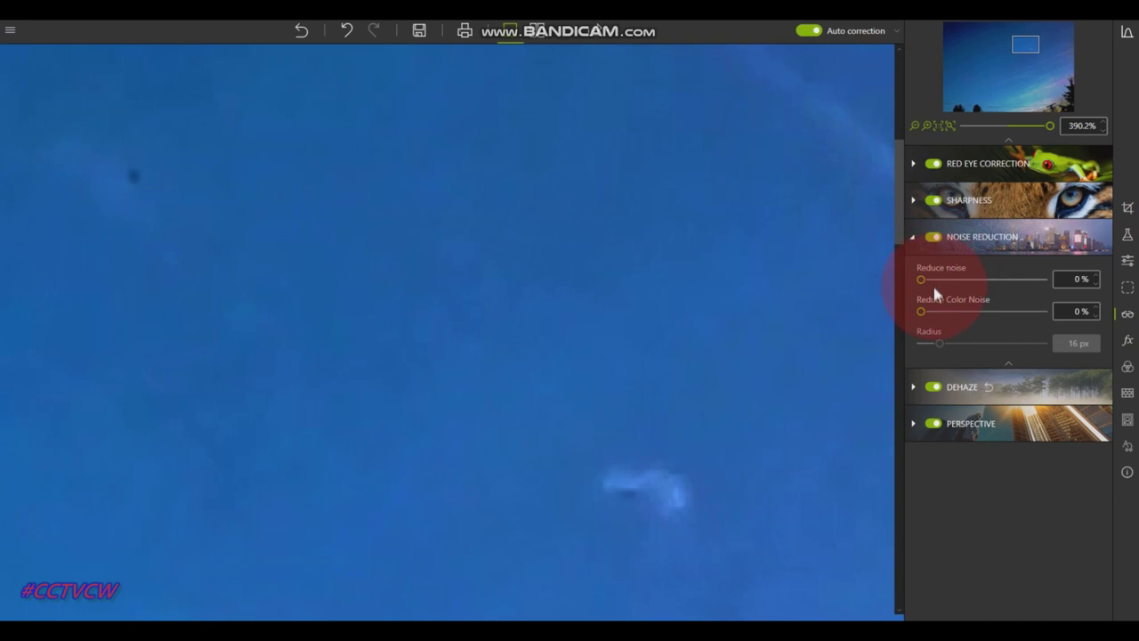
left_click_drag(923, 283, 980, 283)
left_click(592, 287)
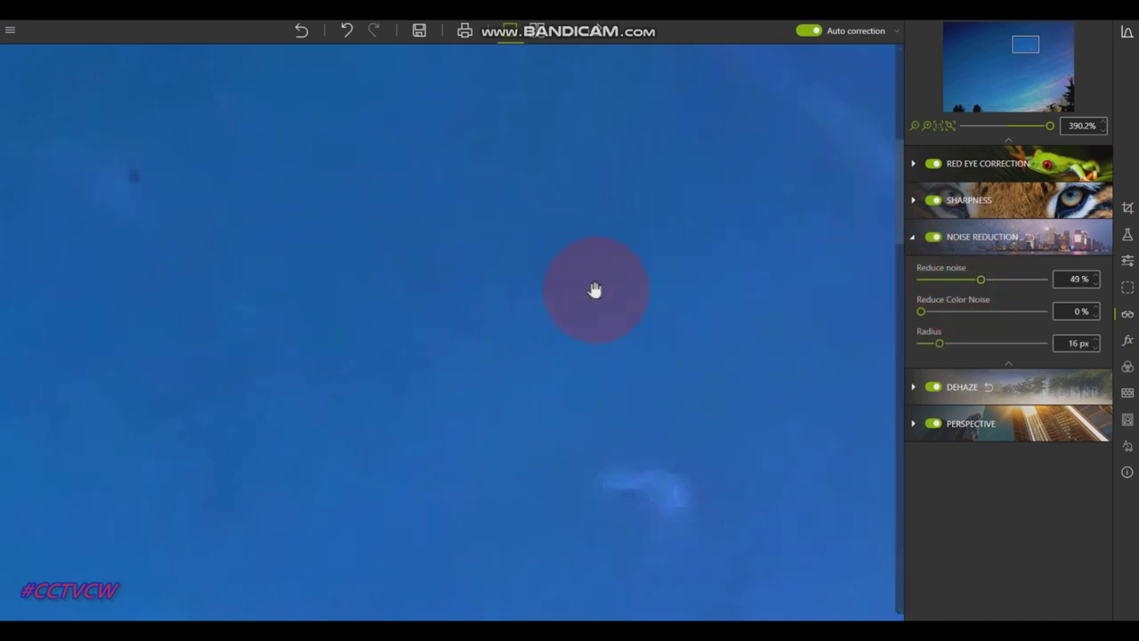
scroll(592, 289, "down", 1)
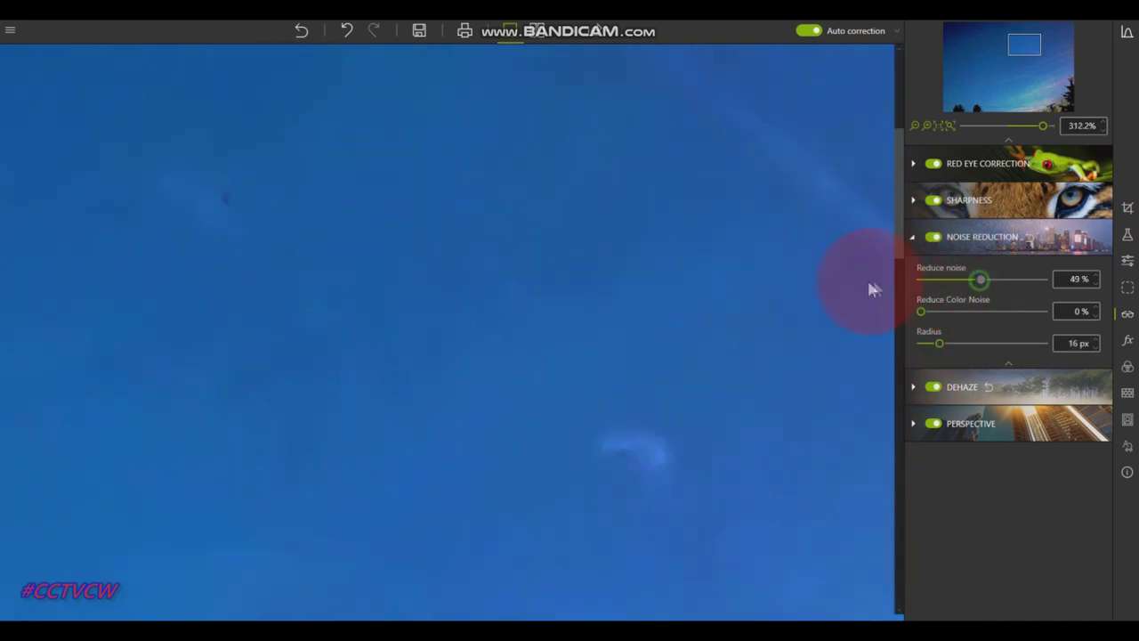
- Set the blue-sky photo's sharpness amount to 282% and check the whole image and the speck
left_click(916, 200)
left_click_drag(930, 242, 996, 252)
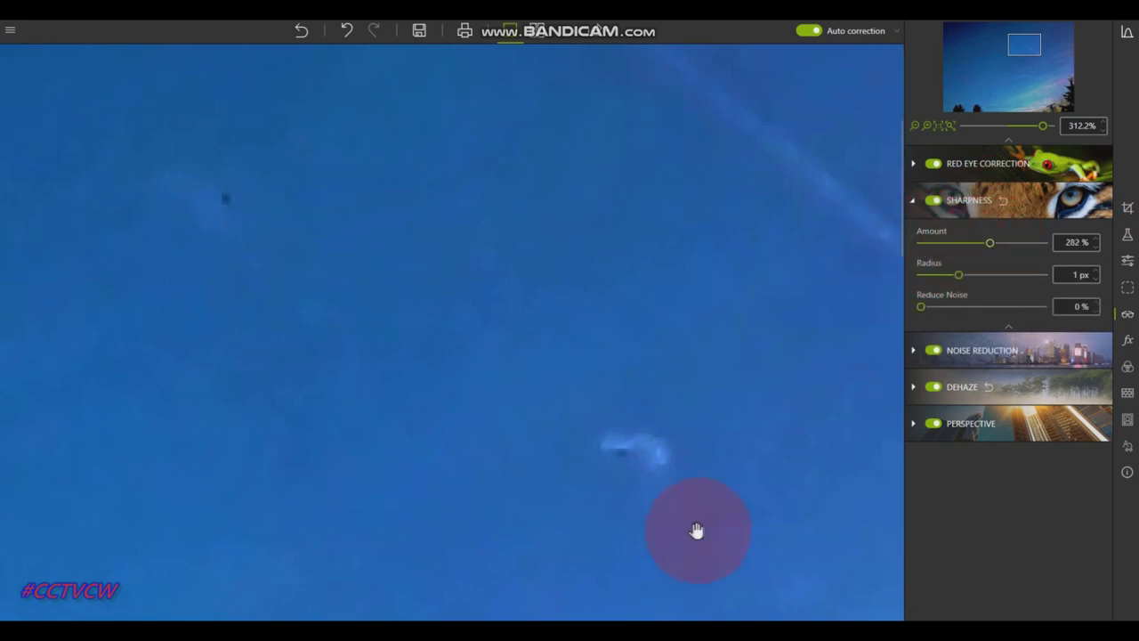
scroll(383, 352, "down", 7)
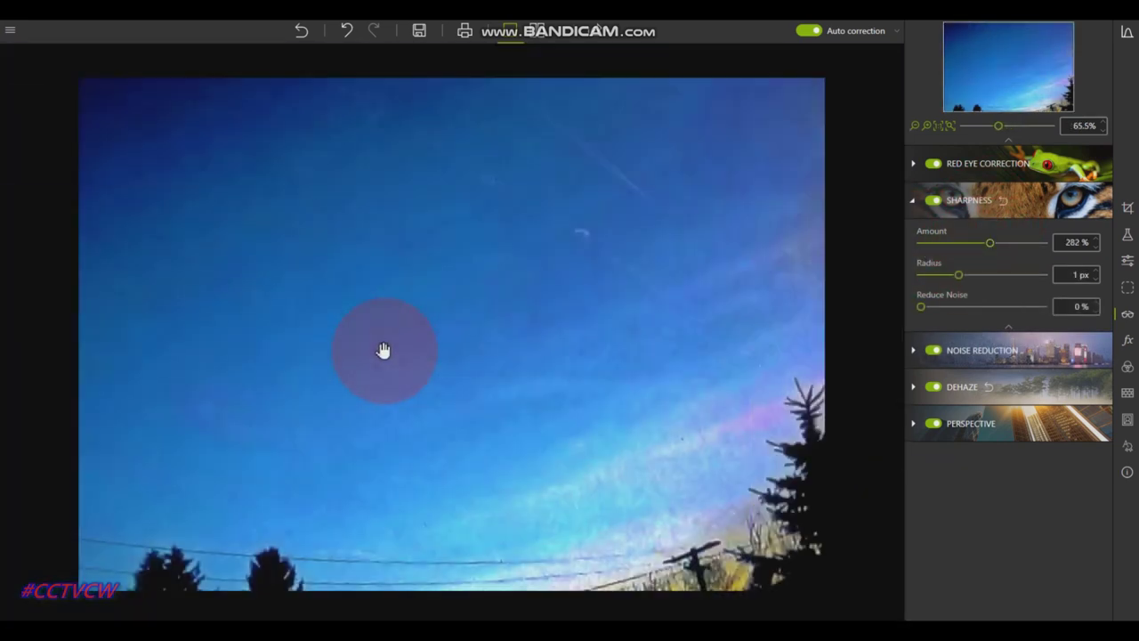
scroll(432, 221, "up", 5)
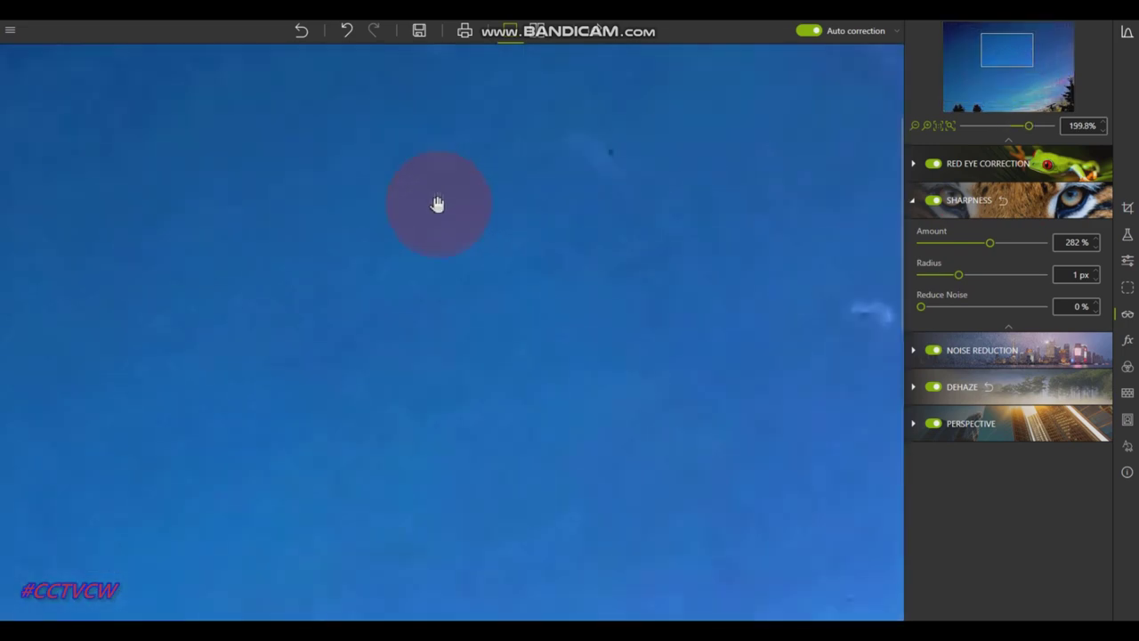
- Open the second blue-sky photo and examine its dark speck and white wisp up close
mouse_move(489, 618)
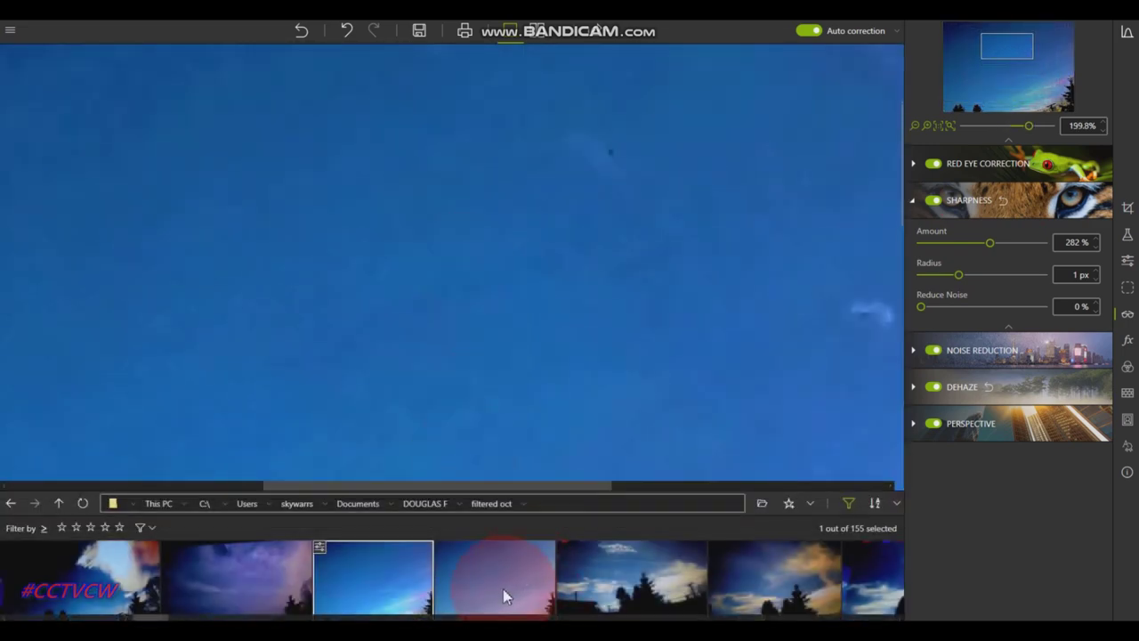
left_click(520, 597)
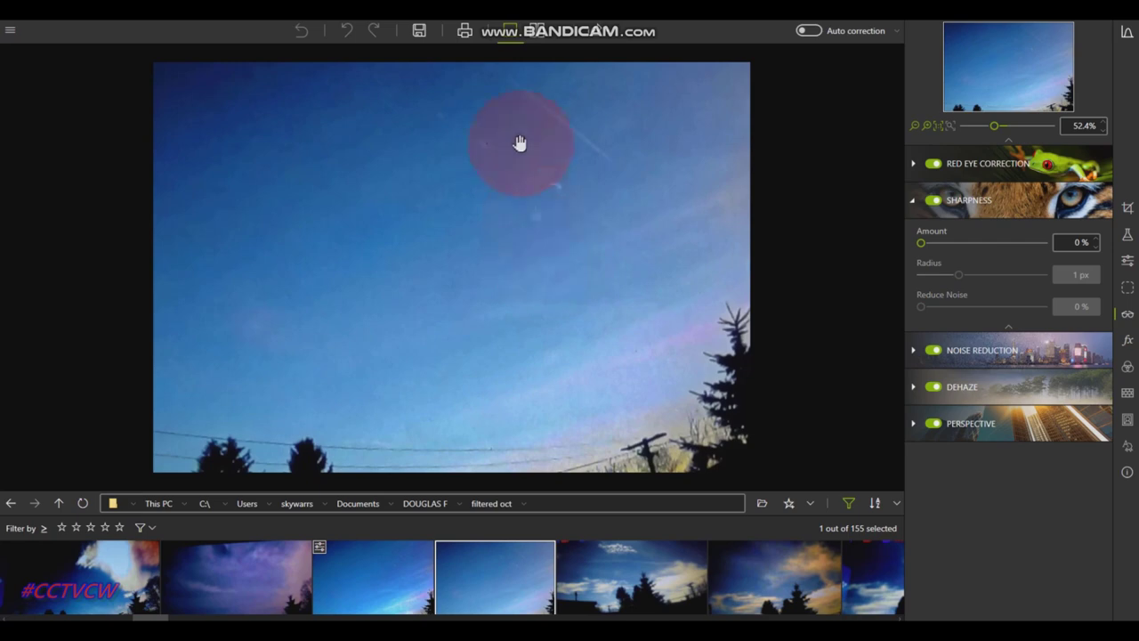
scroll(507, 126, "up", 5)
scroll(518, 268, "up", 2)
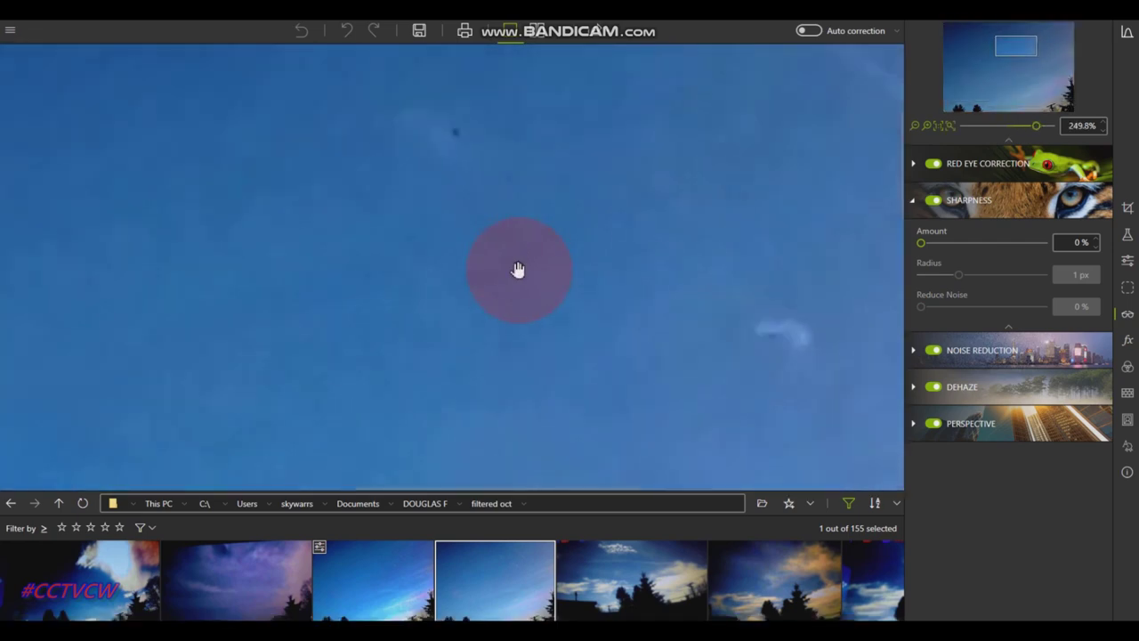
- Open the photo with the textured cloud patch above the dark trees and examine the whole sky
left_click(619, 591)
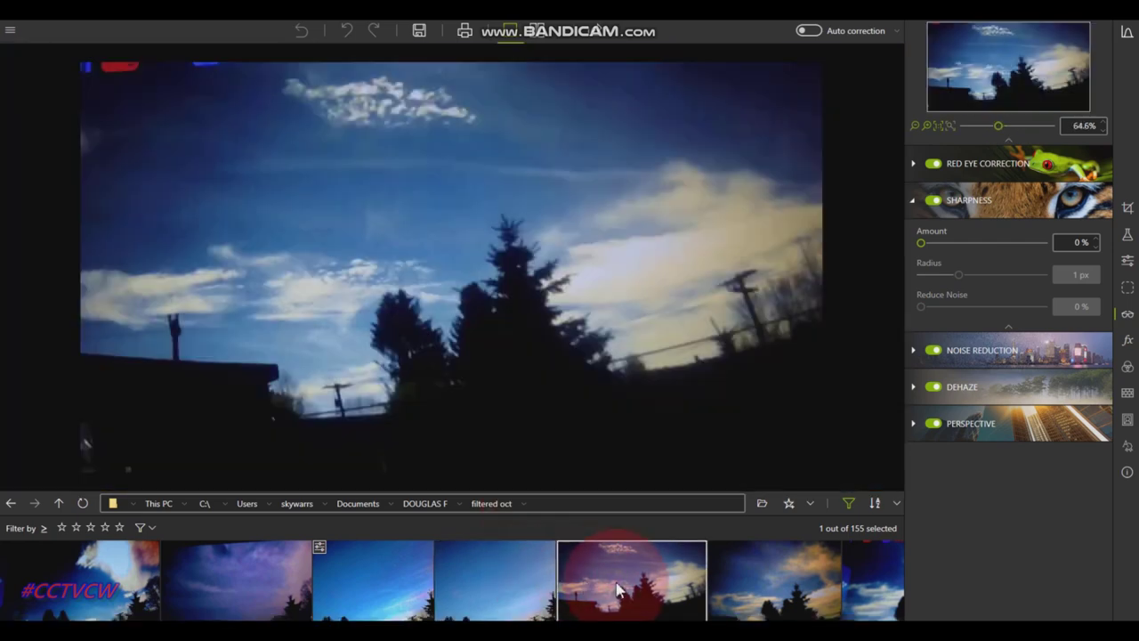
scroll(517, 153, "up", 2)
scroll(516, 153, "down", 2)
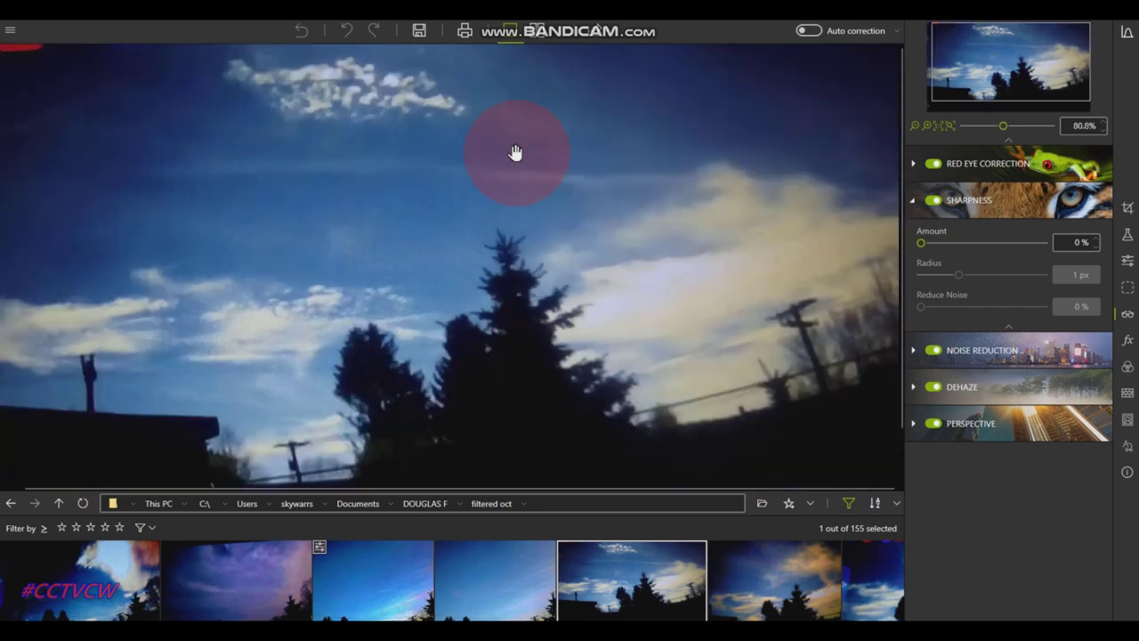
left_click(392, 206)
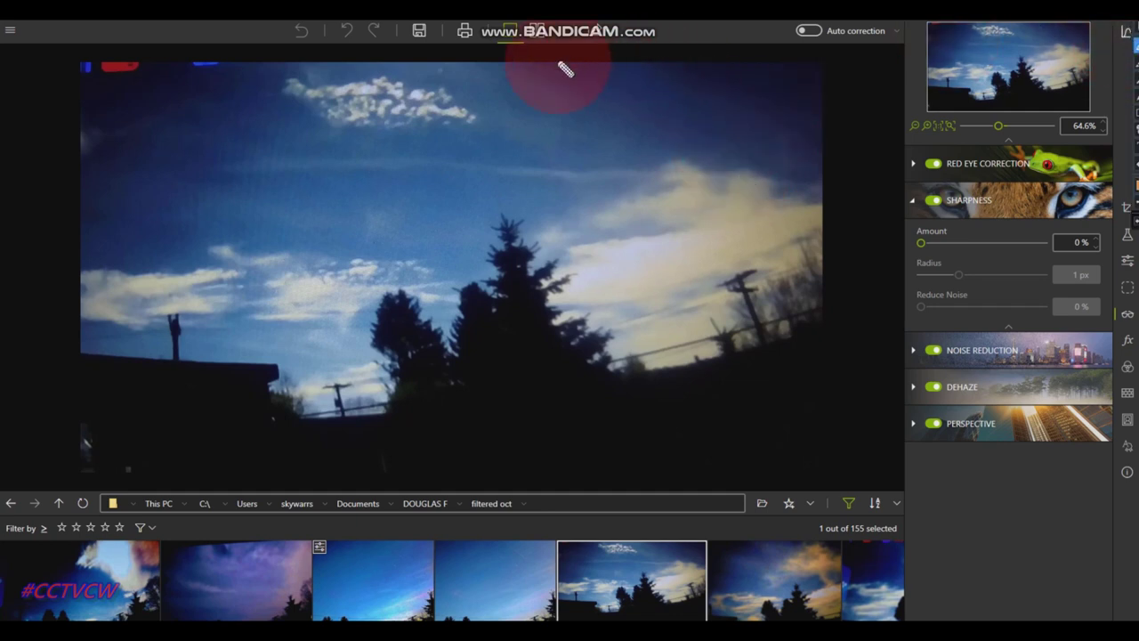
- Outline the textured cloud patch and trace the surrounding sky and lower cloud edges with freehand orange lines, and end the annotation
mouse_move(561, 66)
left_mouse_down()
mouse_move(673, 142)
mouse_move(812, 198)
left_mouse_up()
mouse_move(300, 63)
left_mouse_down()
mouse_move(53, 298)
mouse_move(11, 301)
left_mouse_up()
mouse_move(249, 85)
left_mouse_down()
mouse_move(304, 118)
mouse_move(390, 141)
mouse_move(523, 138)
mouse_move(506, 94)
mouse_move(224, 90)
left_mouse_up()
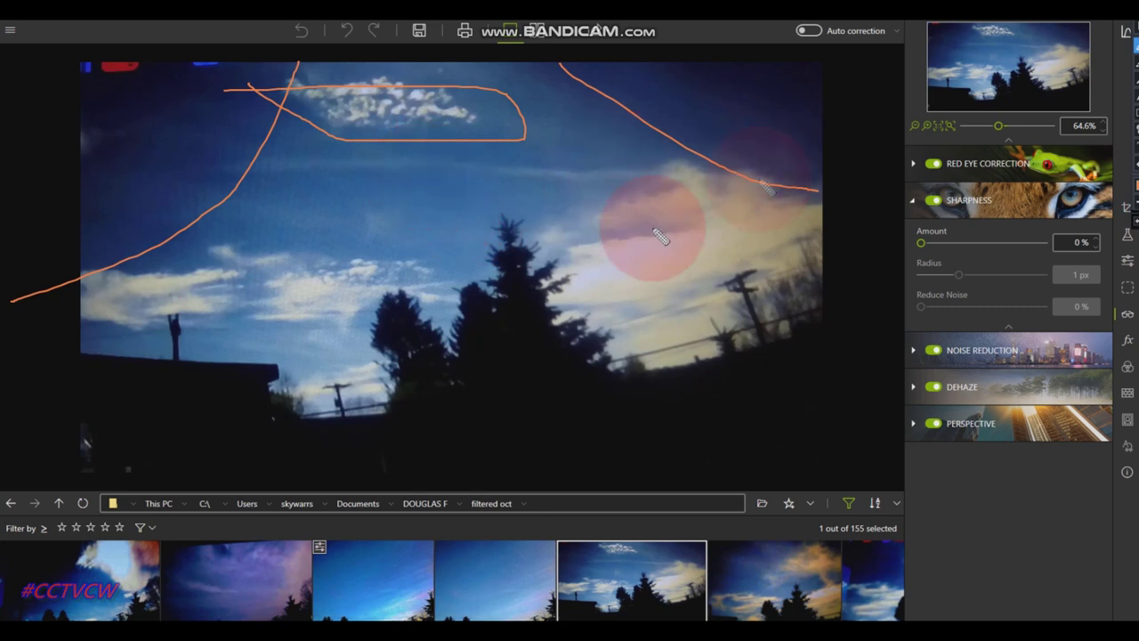
mouse_move(678, 167)
left_mouse_down()
mouse_move(597, 203)
mouse_move(523, 266)
mouse_move(379, 313)
mouse_move(239, 313)
mouse_move(164, 283)
left_mouse_up()
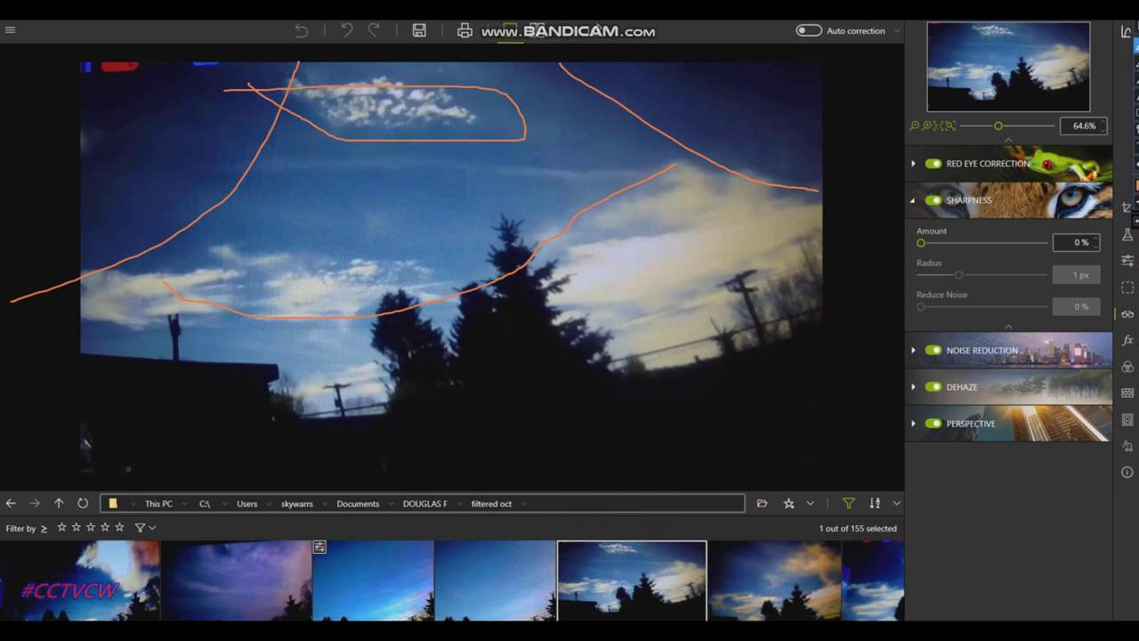
left_click(1137, 28)
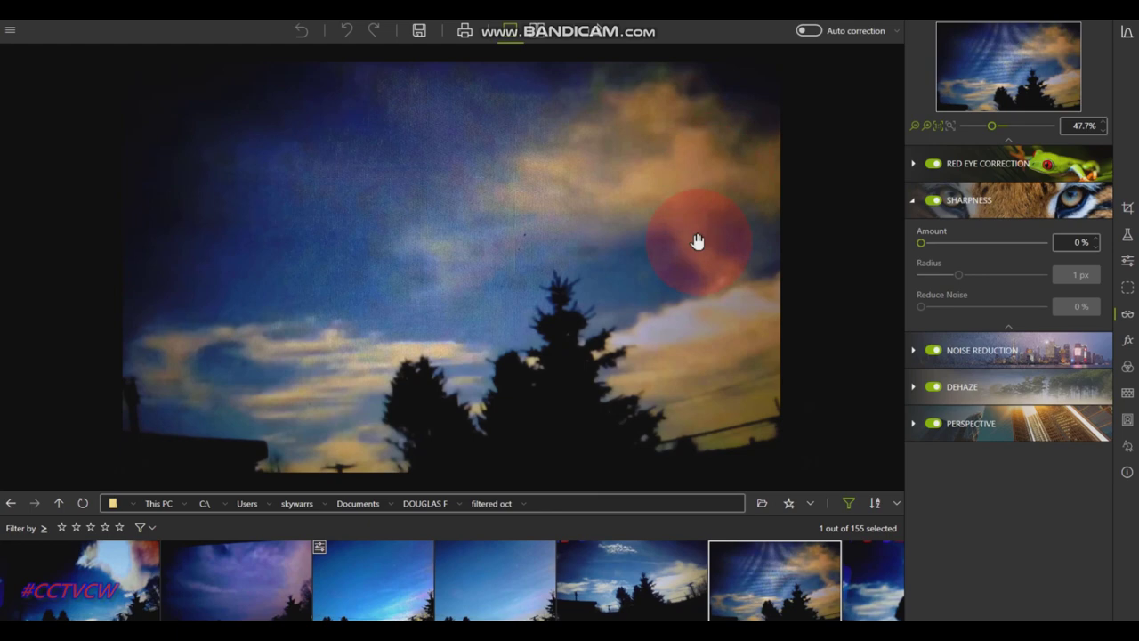
- Examine the hazy sky area above the treetops in the orange-cloud photo
left_click(428, 256)
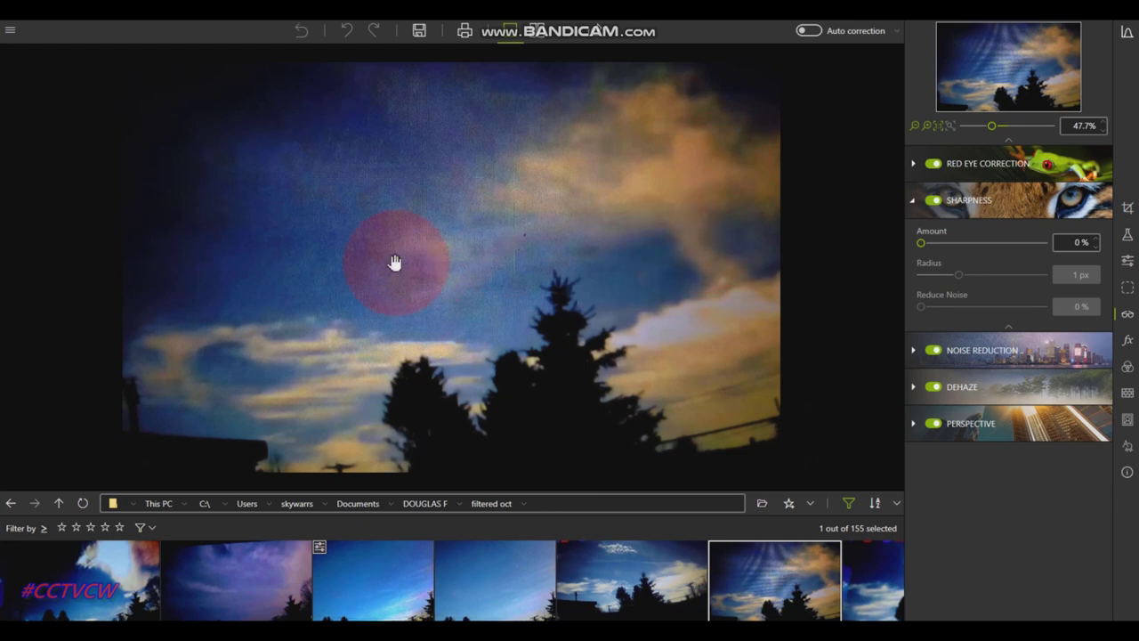
scroll(404, 256, "down", 2)
scroll(556, 315, "up", 3)
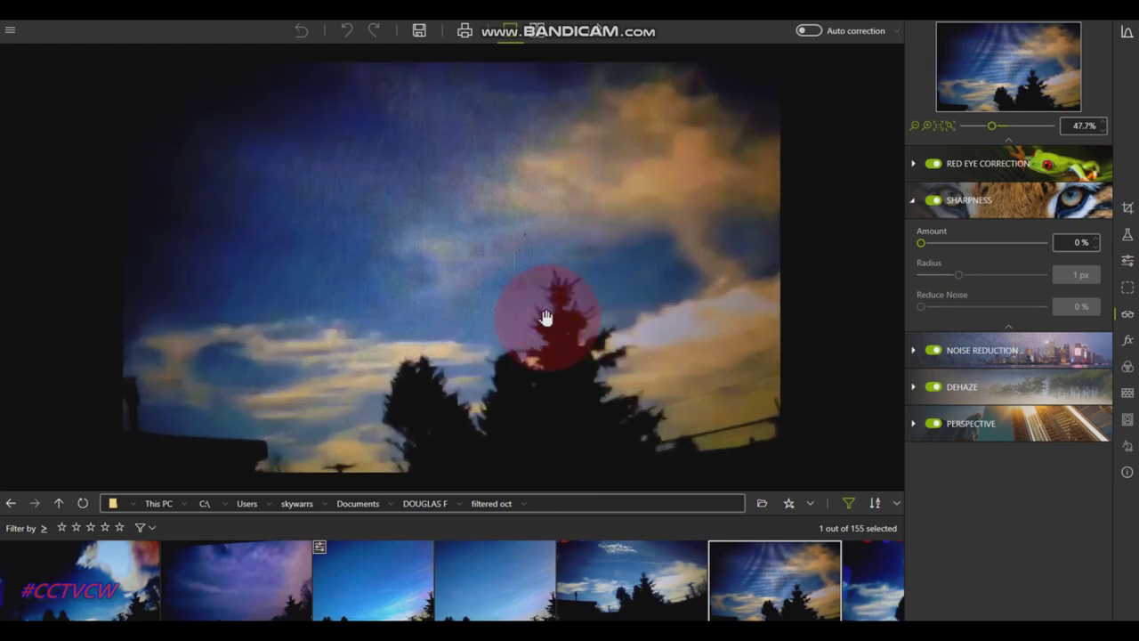
scroll(460, 305, "up", 4)
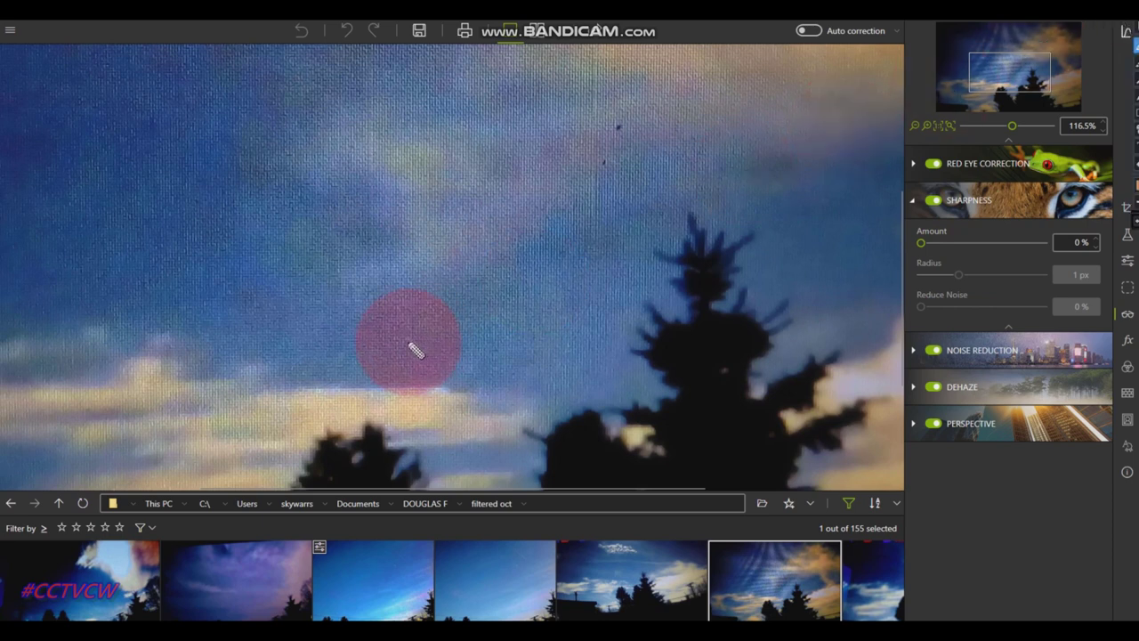
- Circle the round shape in the hazy sky and draw a freehand line from above the trees to the photo's edge
mouse_move(405, 165)
left_mouse_down()
mouse_move(323, 161)
mouse_move(298, 222)
mouse_move(346, 297)
mouse_move(437, 208)
left_mouse_up()
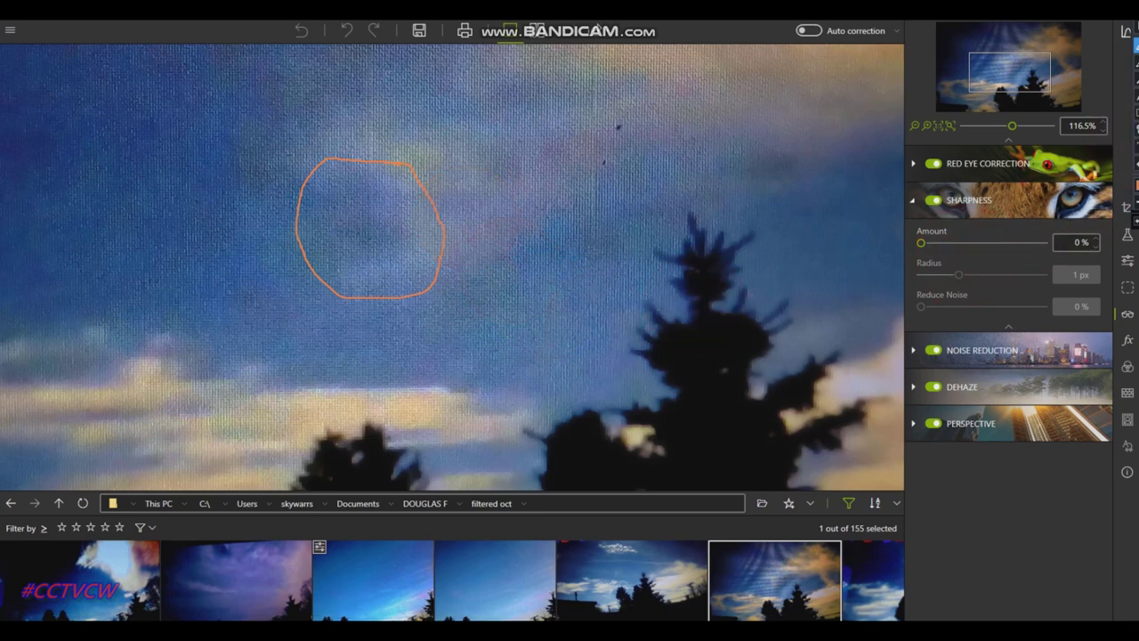
scroll(575, 212, "down", 5)
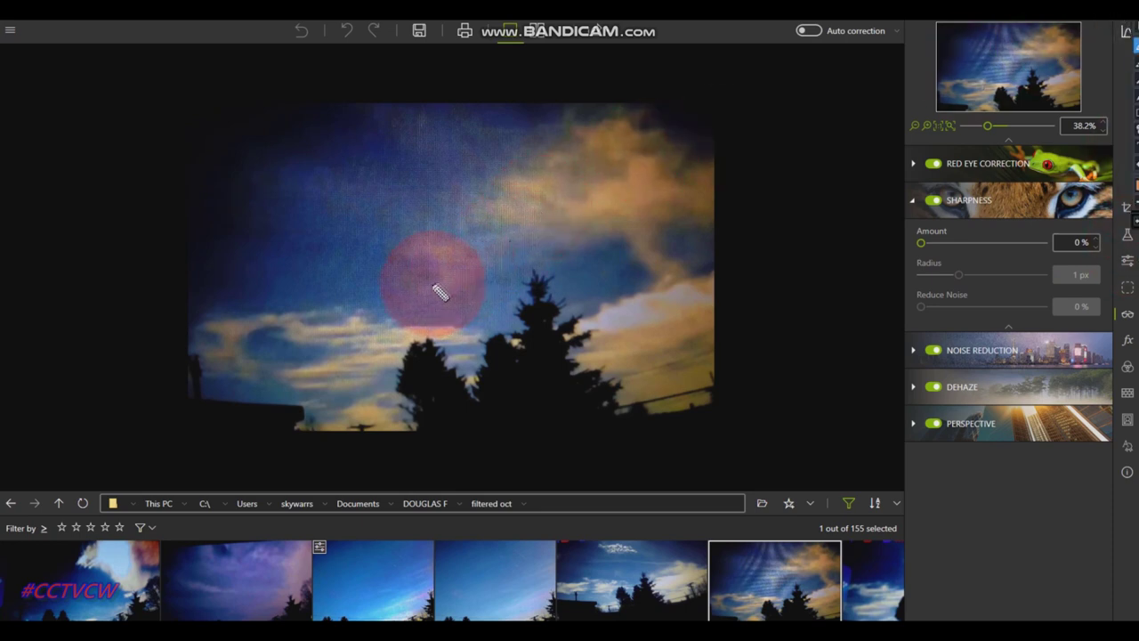
left_click_drag(427, 300, 725, 207)
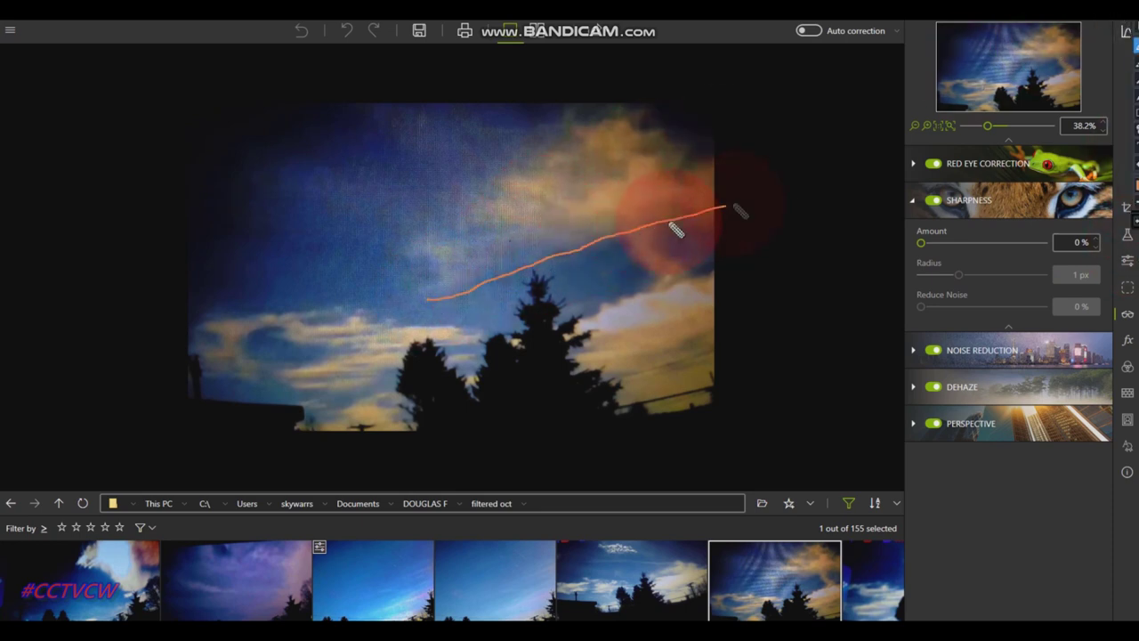
- Draw a second freehand orange line above the first, clear the annotation, and examine the dark specks in the sky near the treetop
mouse_move(383, 239)
left_mouse_down()
mouse_move(570, 223)
mouse_move(719, 189)
left_mouse_up()
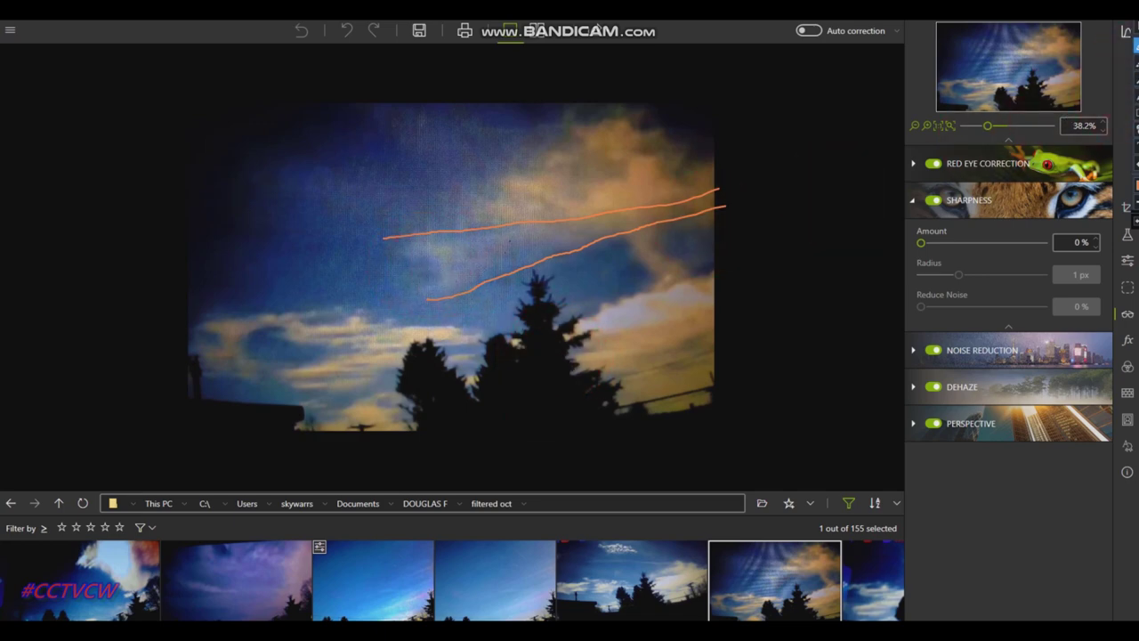
scroll(436, 297, "up", 5)
left_click_drag(427, 283, 336, 177)
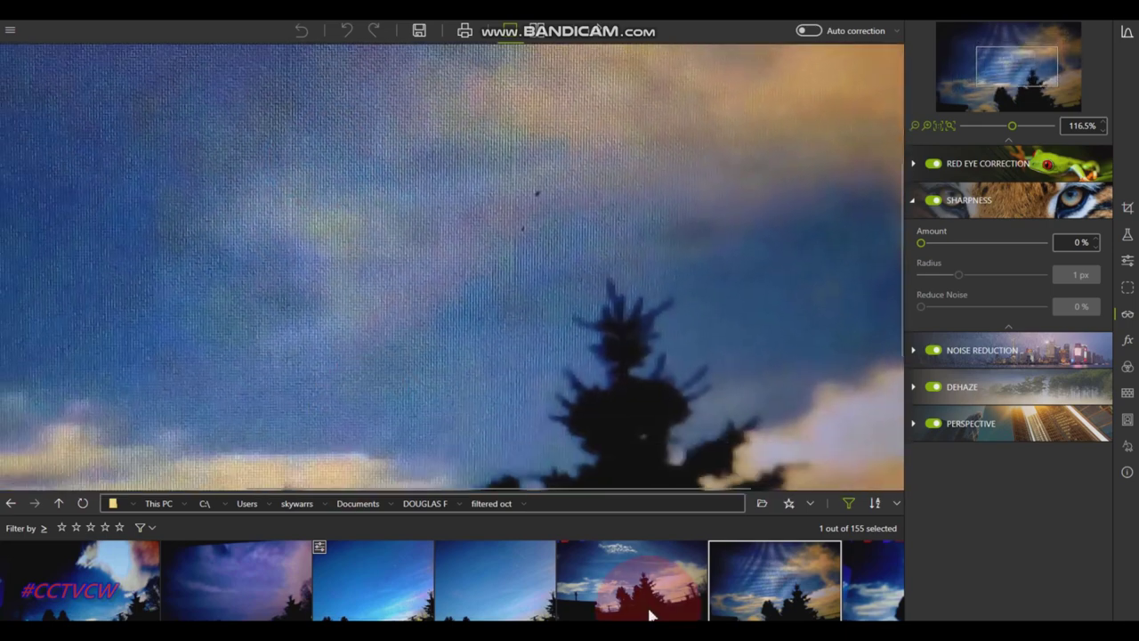
- Open the wide photo with bright cloud bands beside the trees and magnify its dark blue sky area
scroll(652, 614, "down", 5)
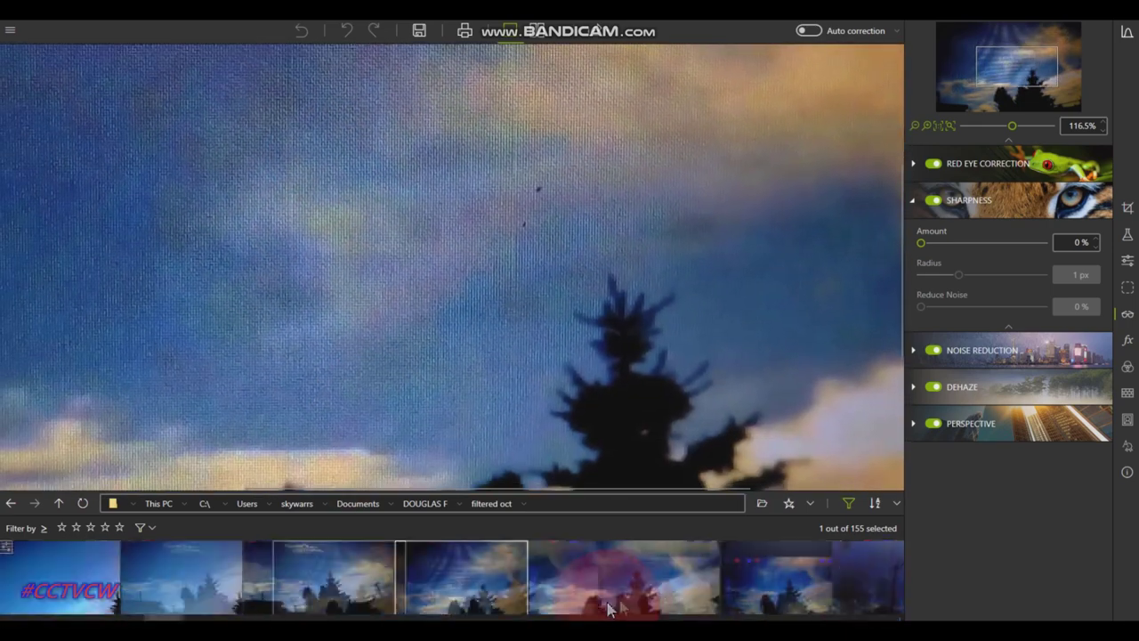
left_click(538, 609)
scroll(561, 265, "down", 3)
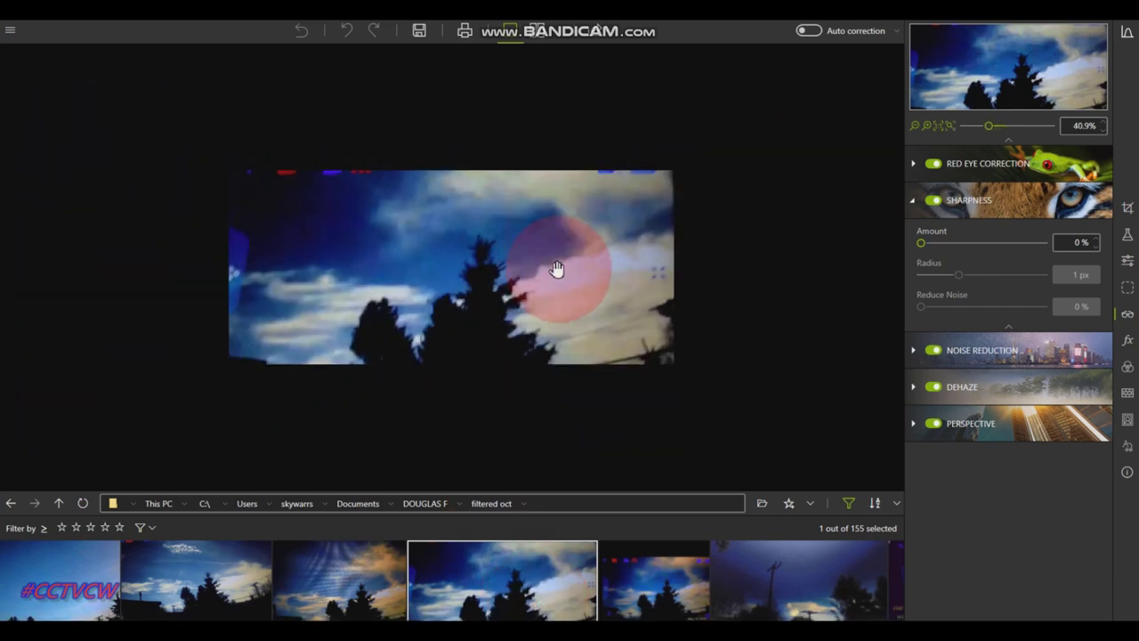
double_click(536, 272)
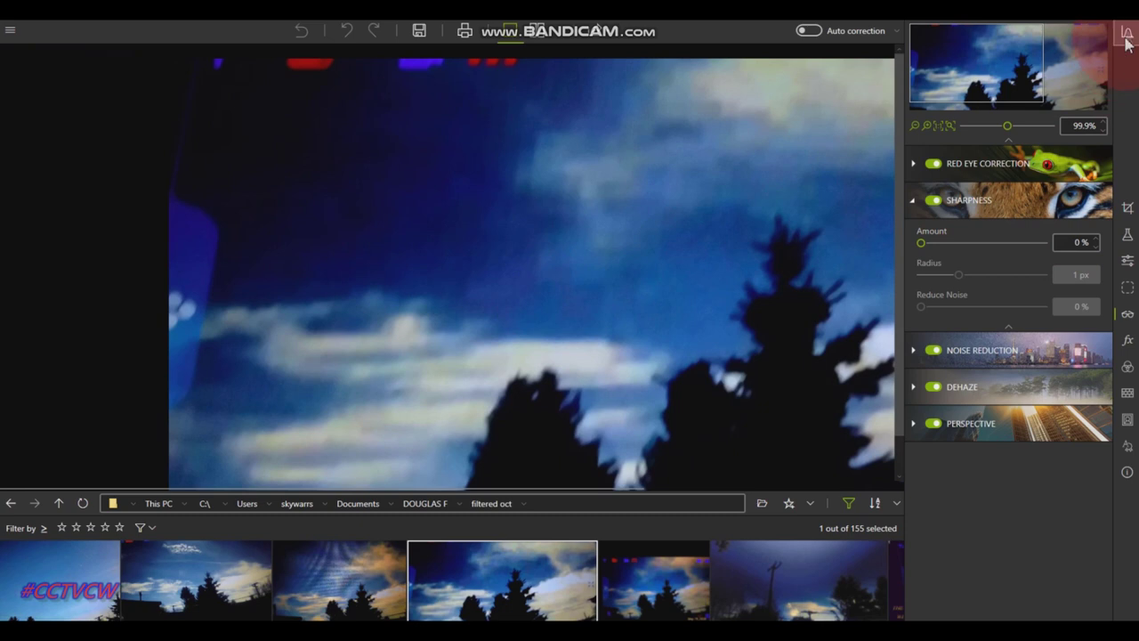
- Trace the dark sky area's curved edge, circle two patches beside it in orange, and end the annotation
mouse_move(593, 56)
left_mouse_down()
mouse_move(575, 159)
mouse_move(422, 272)
mouse_move(199, 303)
left_mouse_up()
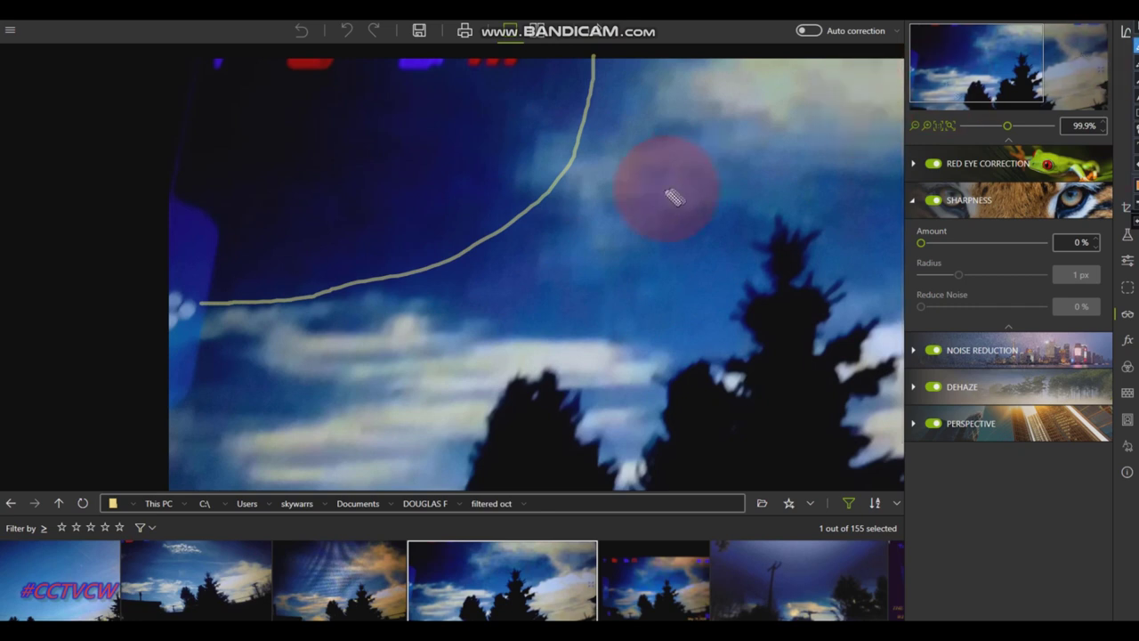
mouse_move(650, 169)
left_mouse_down()
mouse_move(573, 153)
mouse_move(559, 193)
mouse_move(591, 247)
mouse_move(677, 205)
mouse_move(608, 133)
left_mouse_up()
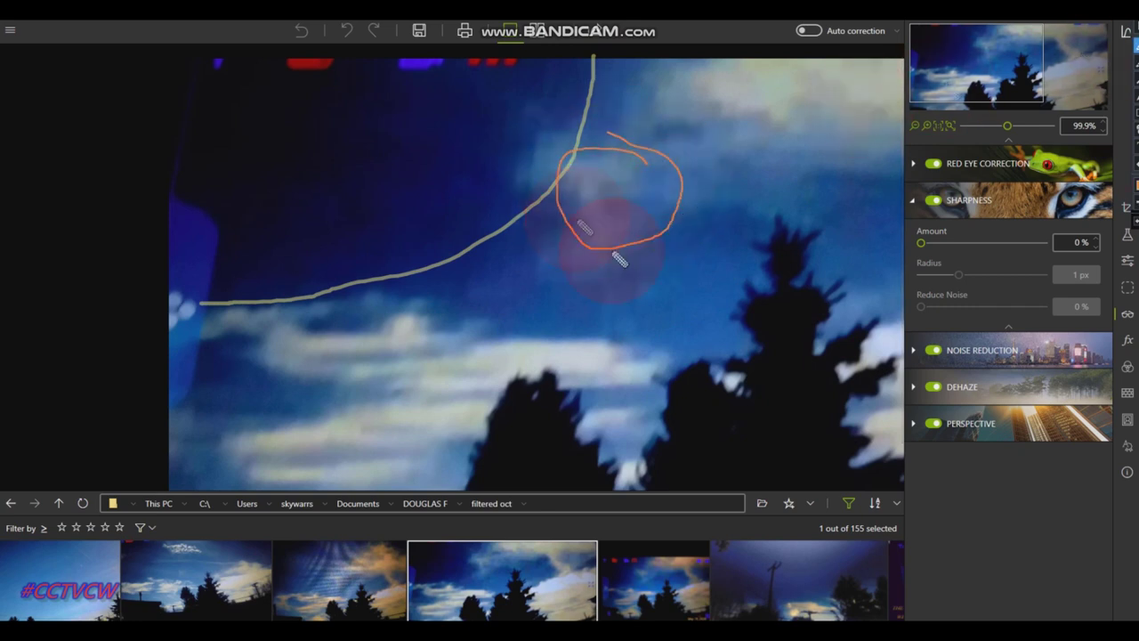
left_click_drag(708, 243, 643, 153)
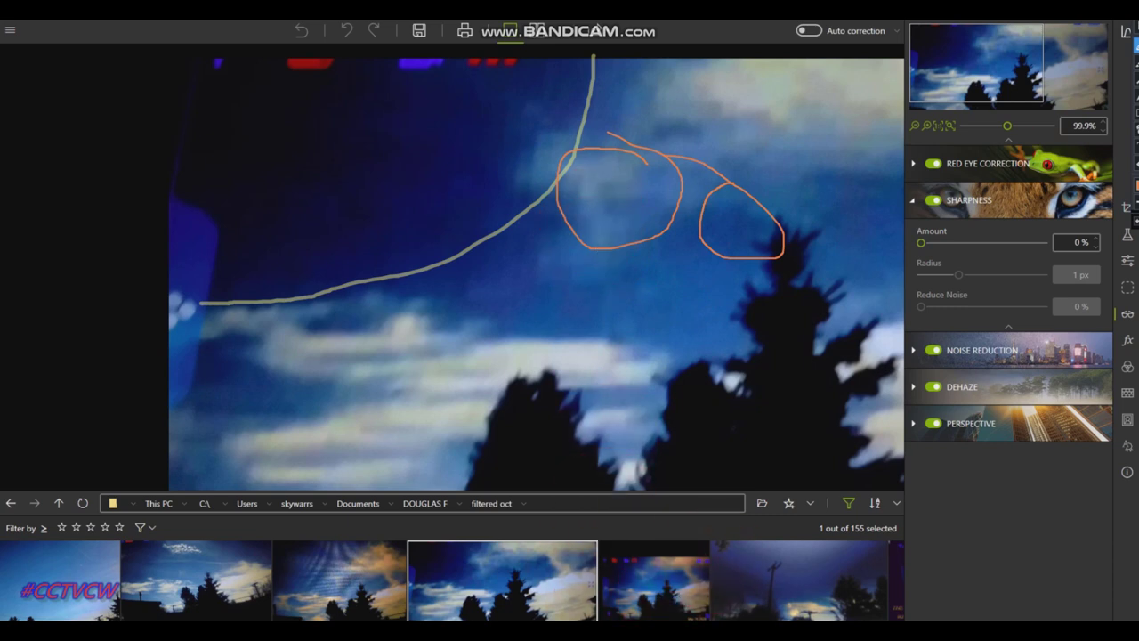
key("Escape")
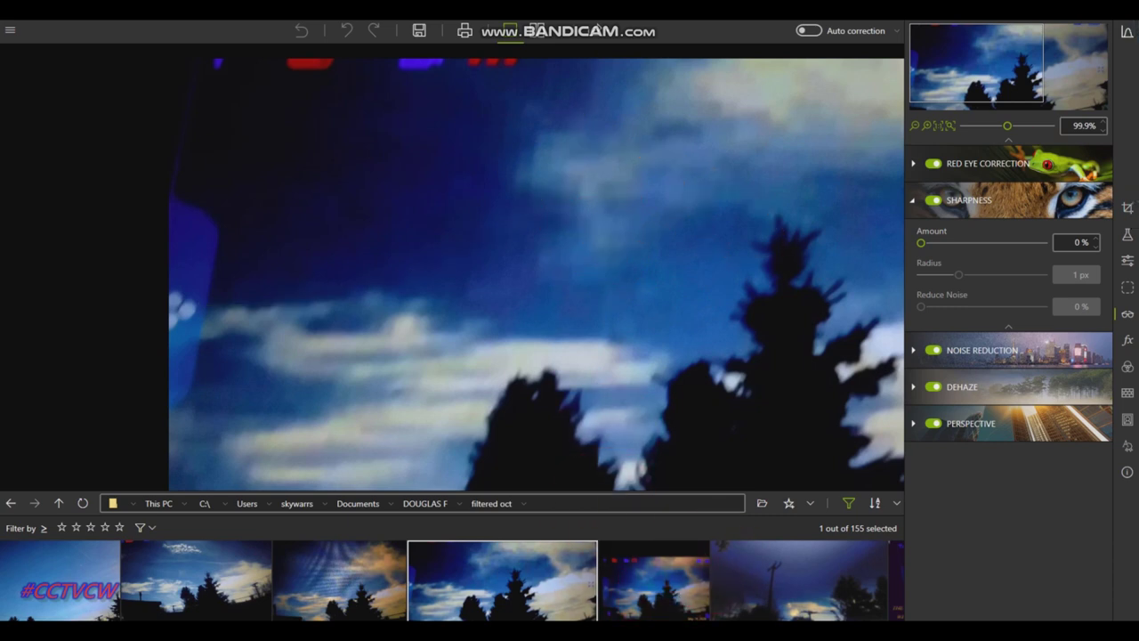
- Open the May 19, 2020 photo, circle the pale sky patch and trace the dark area's edge in orange, and end the annotation
left_click(686, 582)
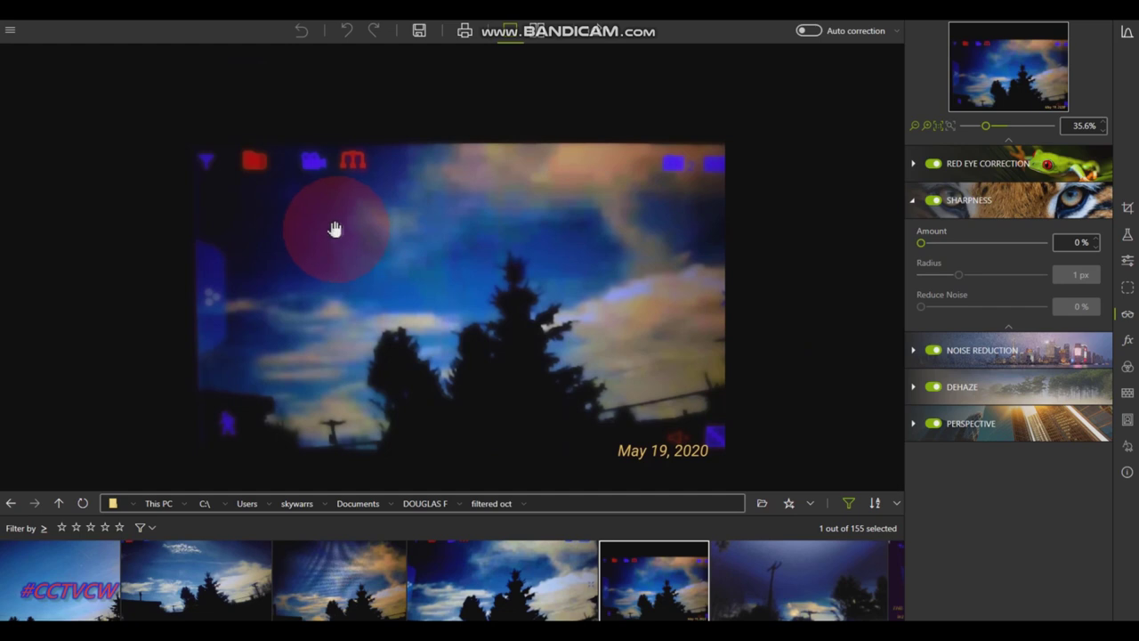
scroll(334, 230, "up", 3)
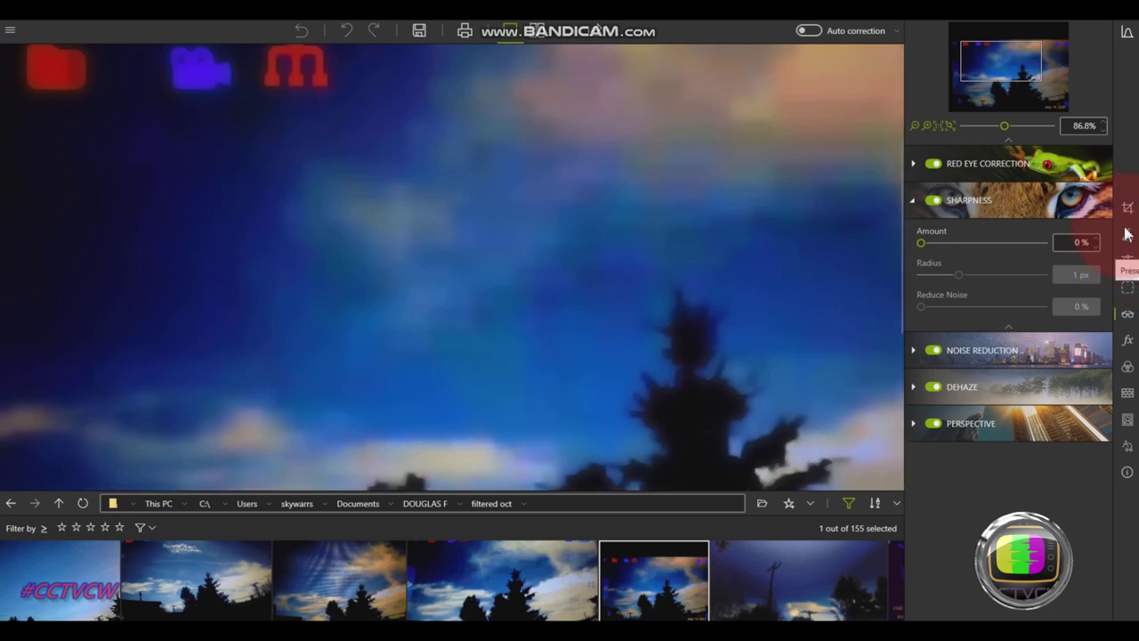
mouse_move(334, 180)
left_mouse_down()
mouse_move(297, 190)
mouse_move(280, 223)
mouse_move(313, 287)
left_mouse_up()
mouse_move(425, 293)
left_mouse_down()
mouse_move(411, 210)
mouse_move(340, 203)
left_mouse_up()
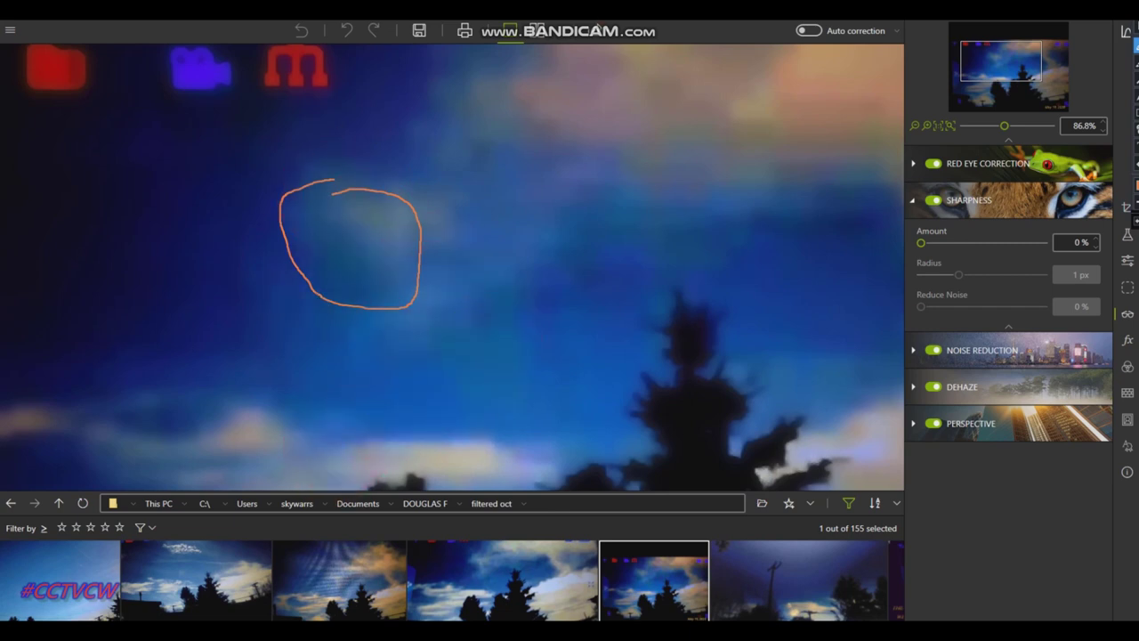
left_click_drag(404, 56, 283, 171)
left_click_drag(244, 257, 2, 412)
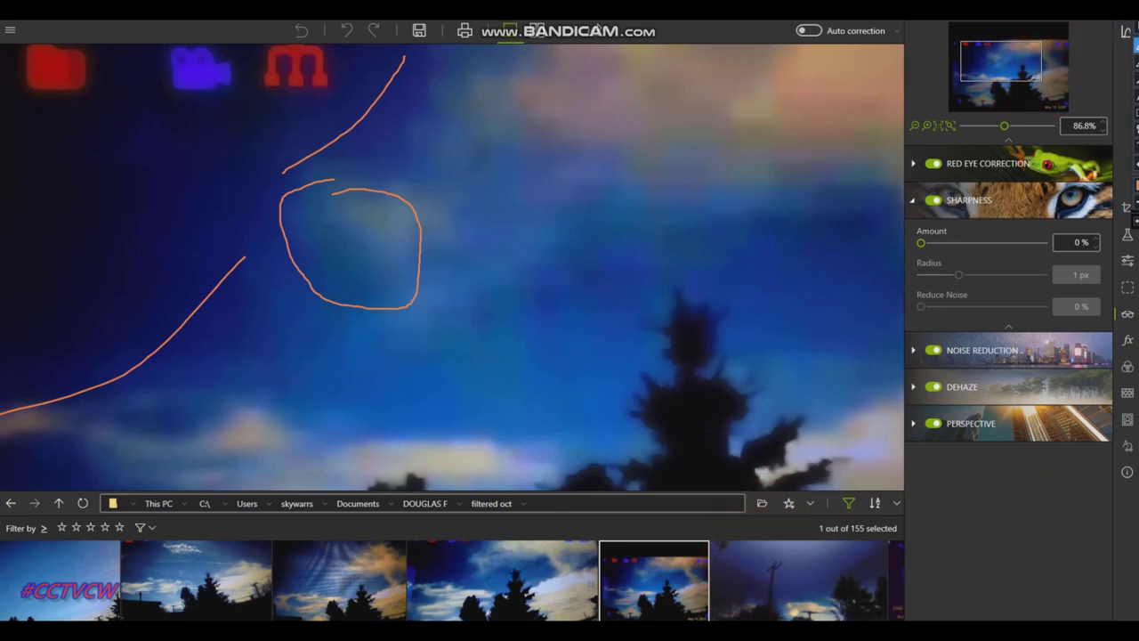
left_click(1137, 220)
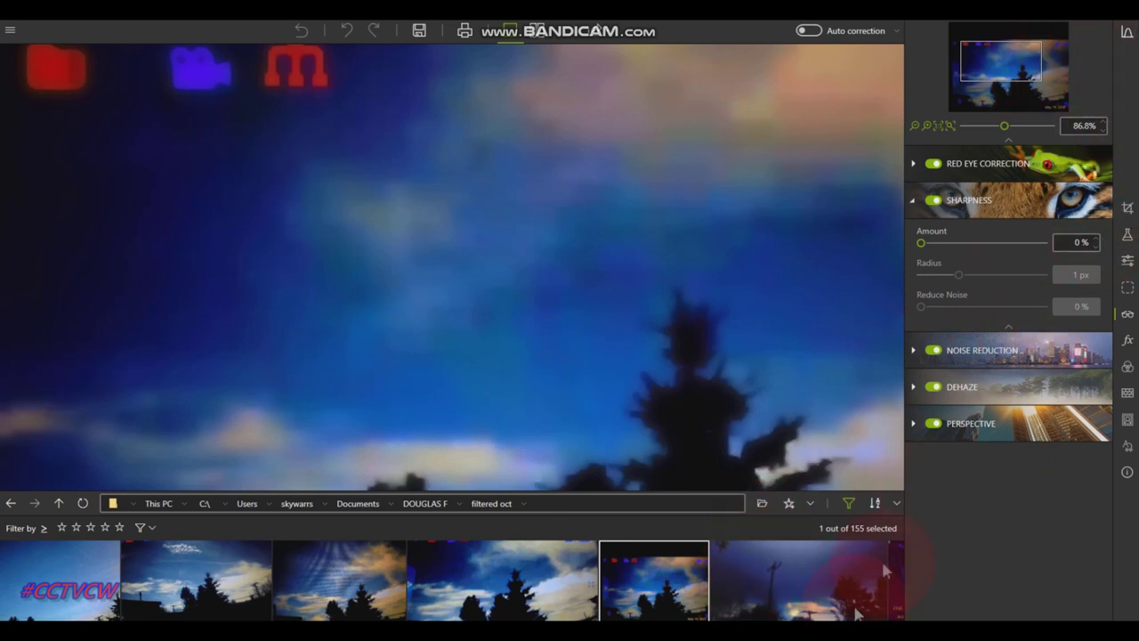
- Open the dark blue photo with the utility pole and examine its sky
left_click(811, 596)
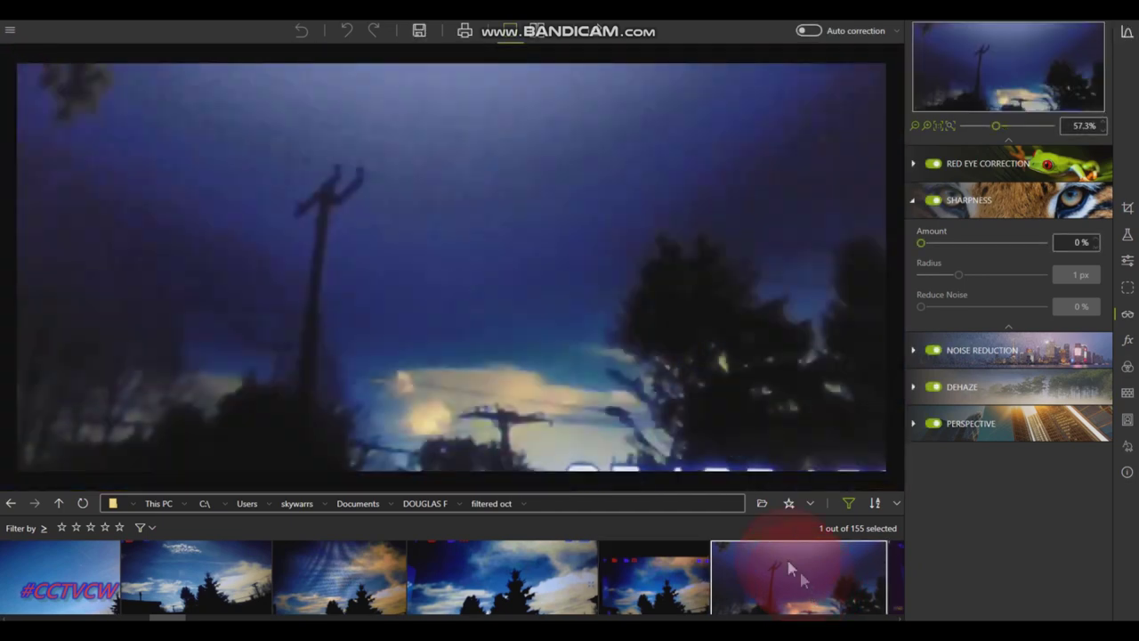
scroll(488, 246, "down", 2)
double_click(508, 237)
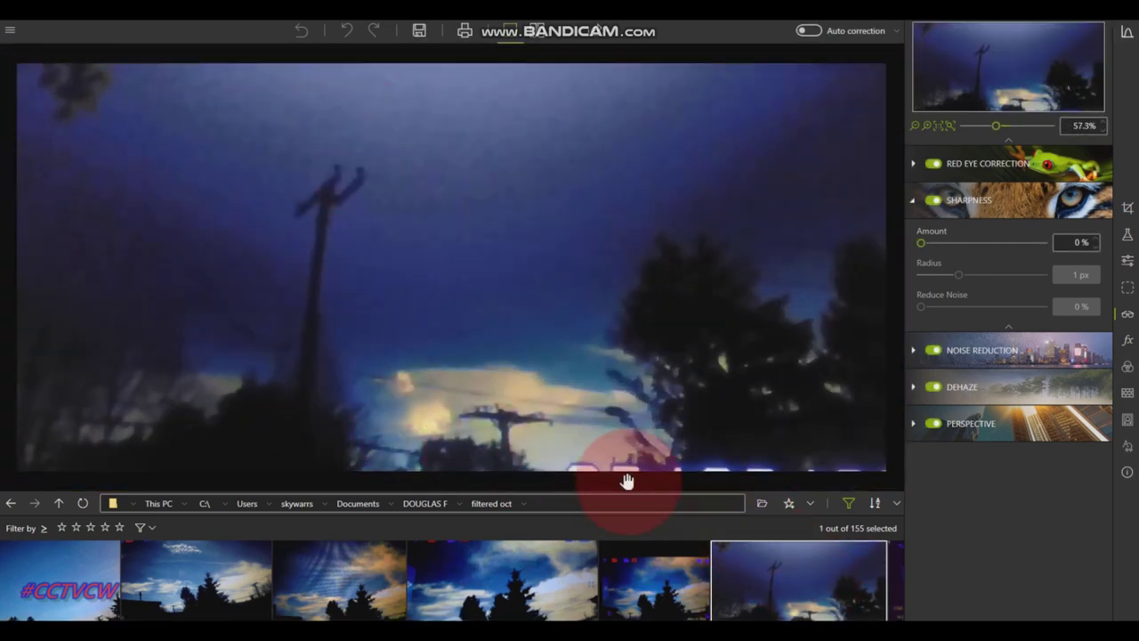
scroll(569, 584, "down", 3)
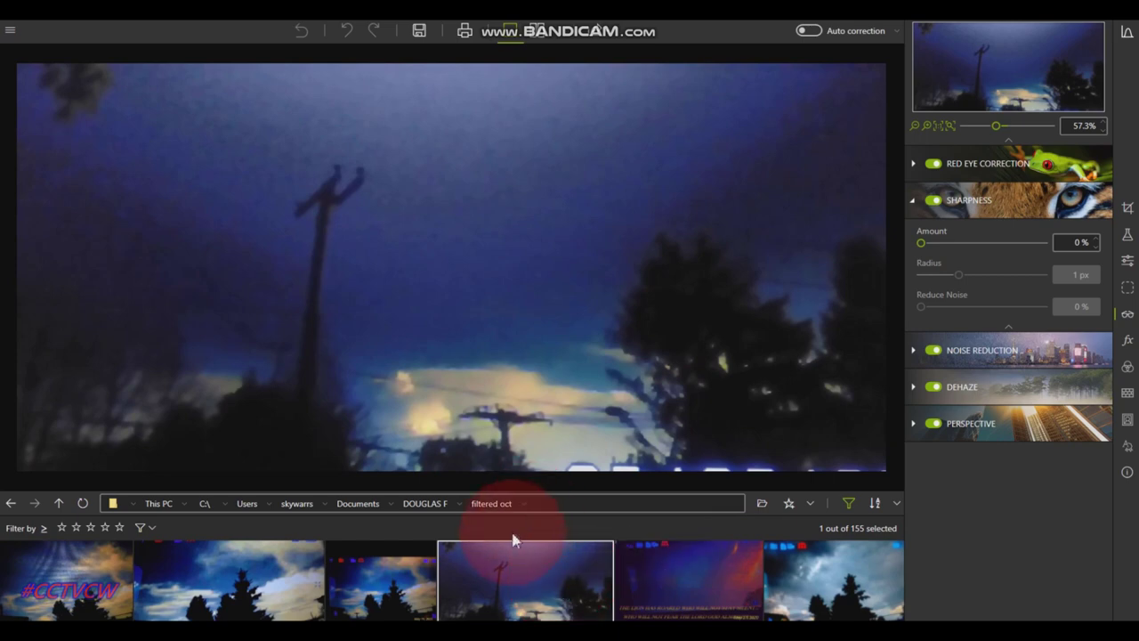
- Open the May 27, 2020 photo with the lion caption and examine its blue and orange sky
left_click(694, 607)
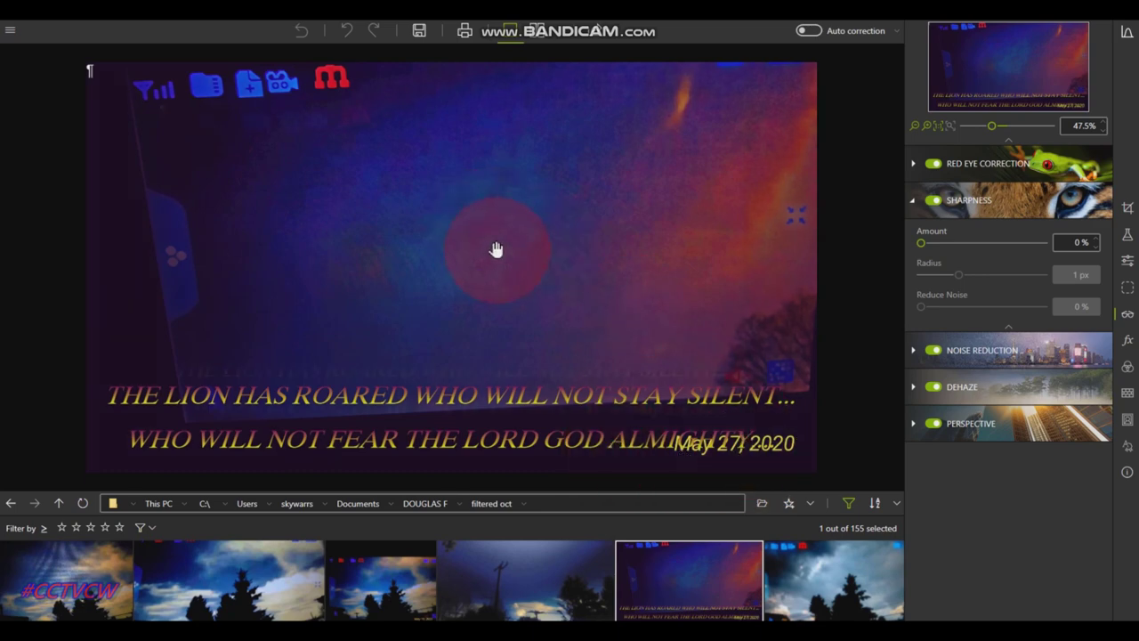
scroll(497, 250, "down", 3)
scroll(497, 249, "up", 3)
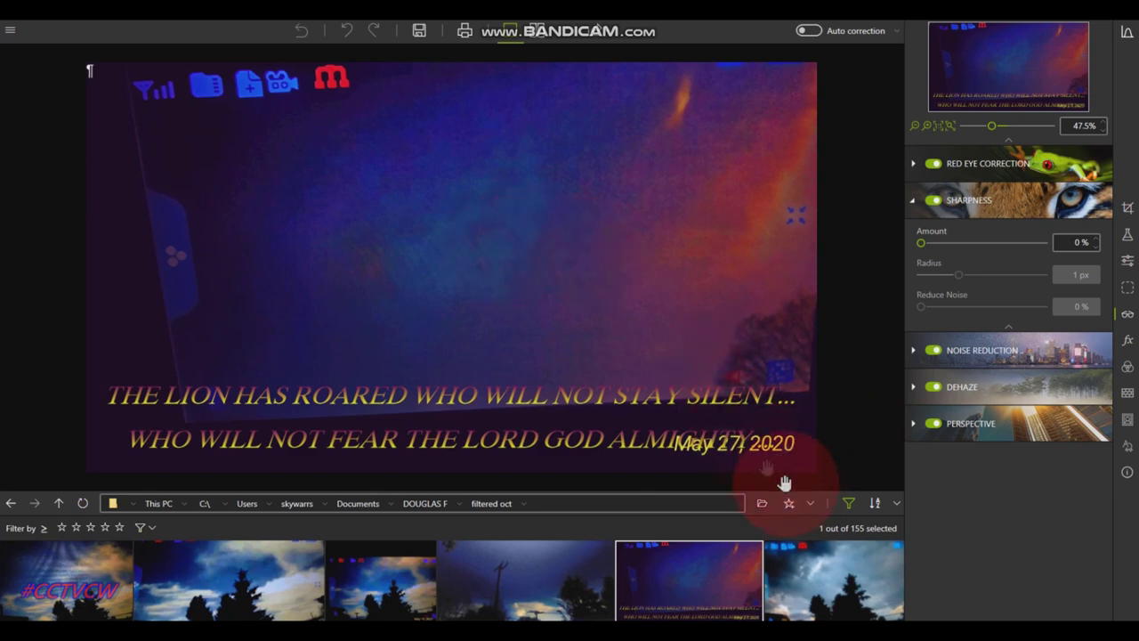
scroll(785, 482, "up", 1)
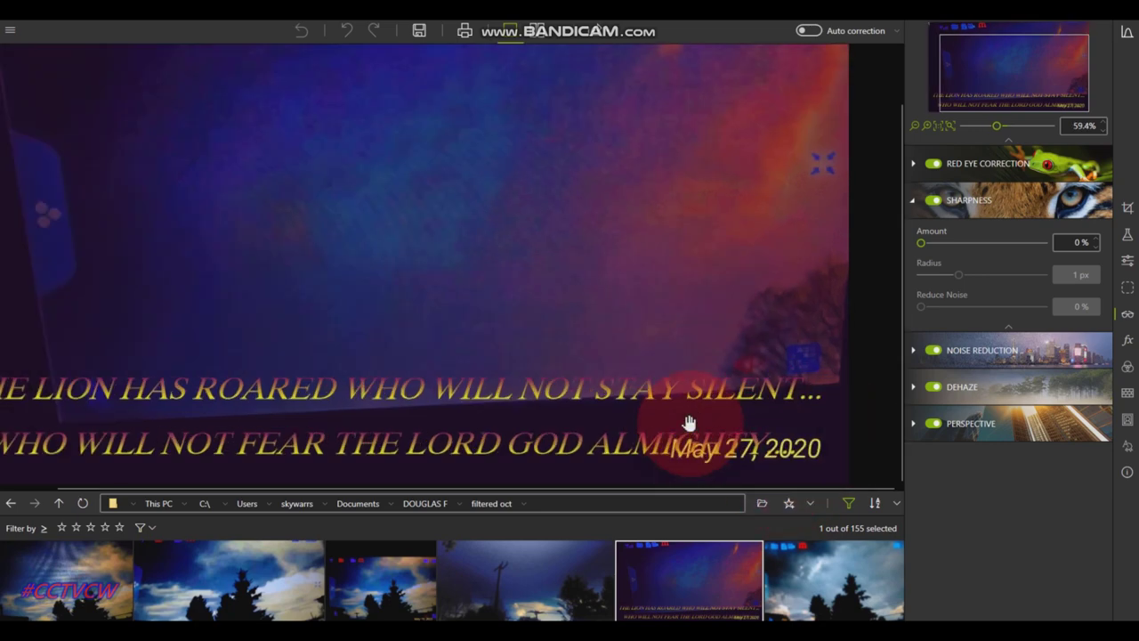
- Open the cloudy photo with the bright streak above the trees and examine the white spots beside the streak
left_click(820, 593)
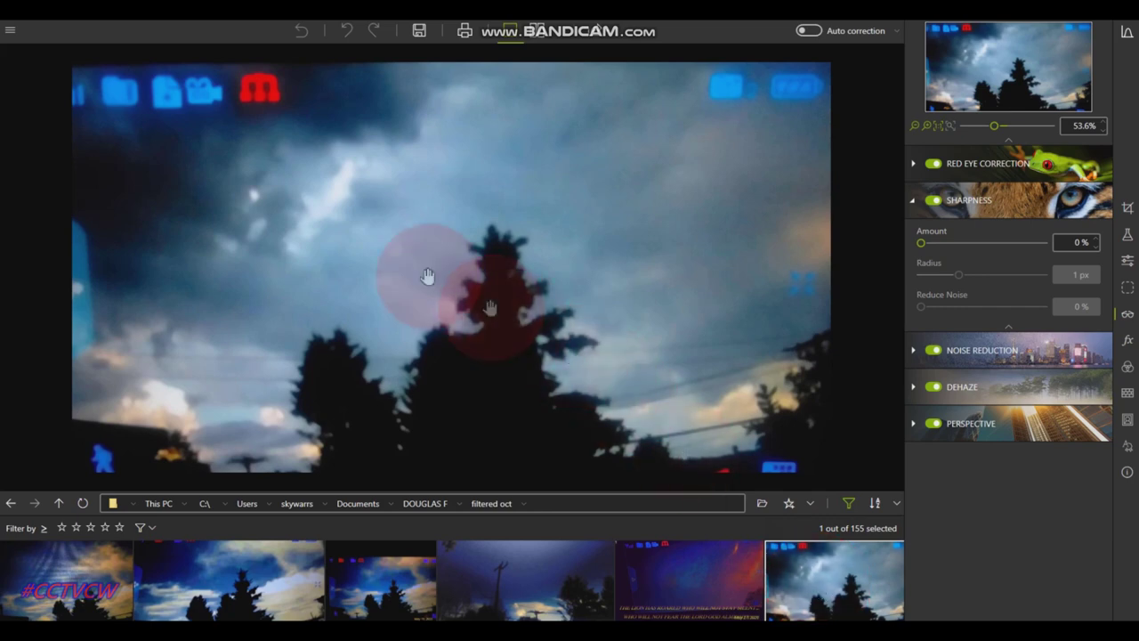
scroll(187, 195, "up", 4)
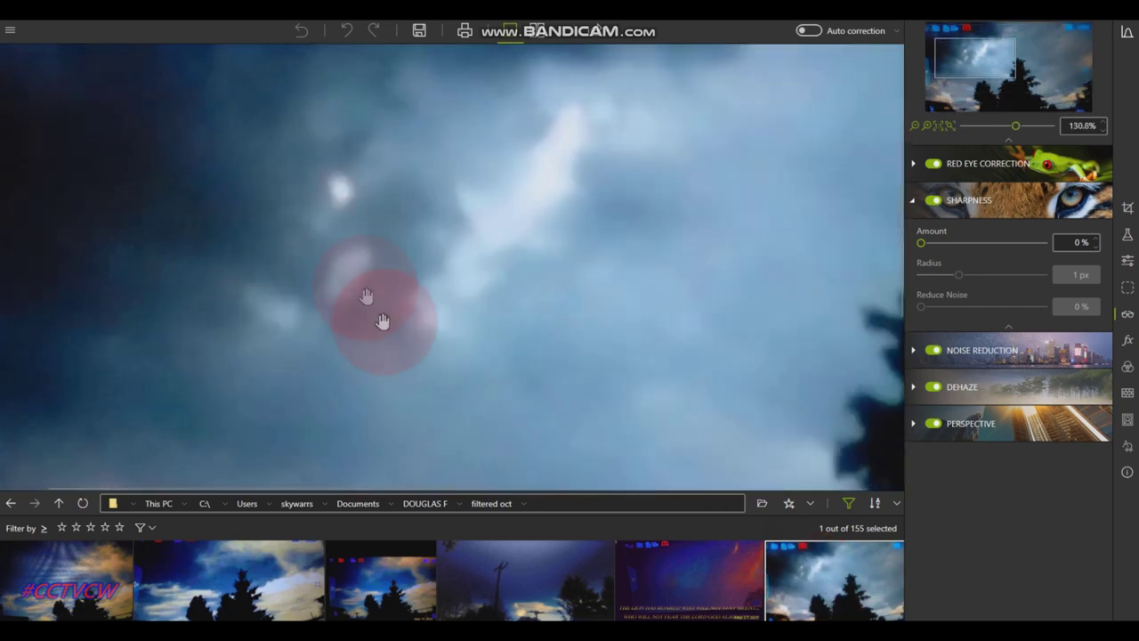
scroll(381, 317, "down", 2)
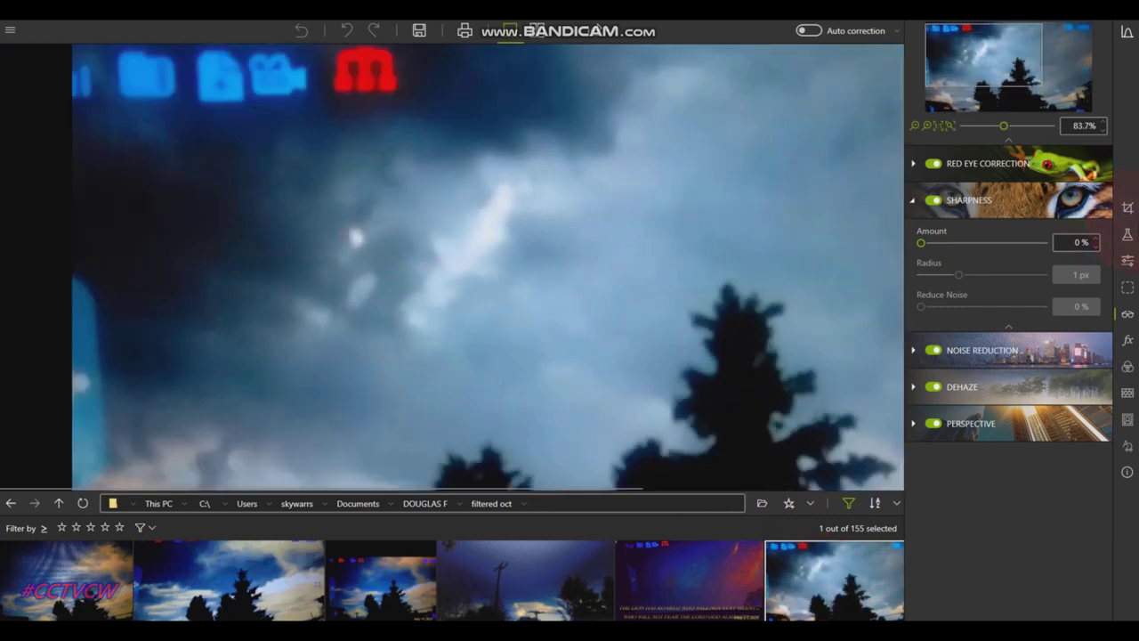
- Try presets including DUTCH BALLYHOO, GREEN PLANET, KENPOPO2 and LAGOS S;P BL on the bright-streak photo, and apply merrill pass sp
left_click(1129, 238)
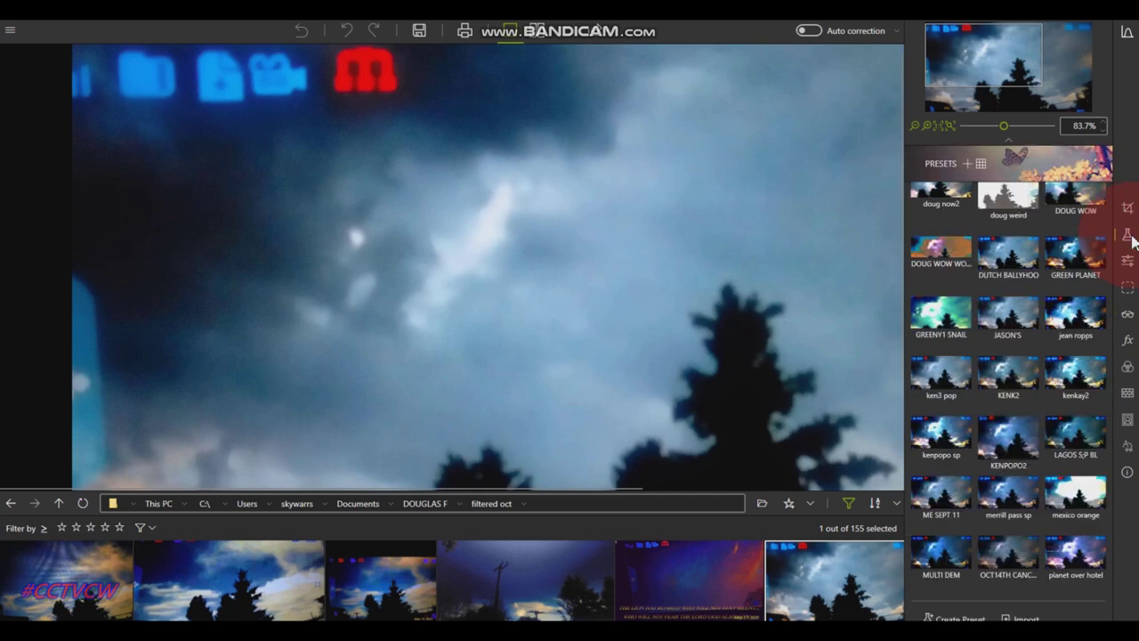
left_click(1002, 309)
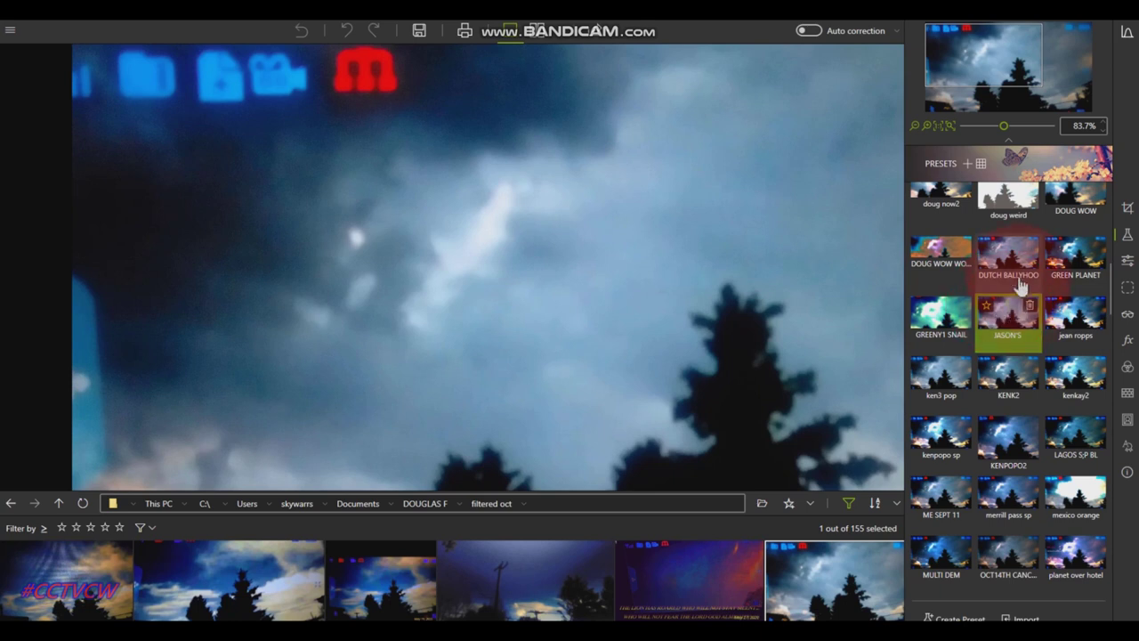
left_click(1019, 263)
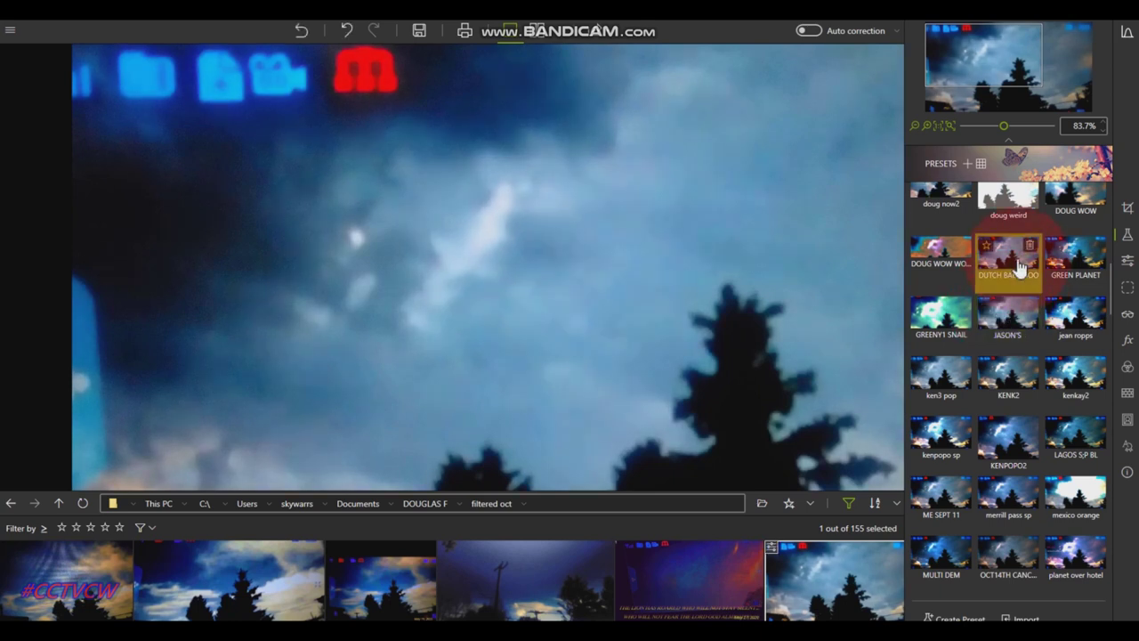
left_click(1096, 268)
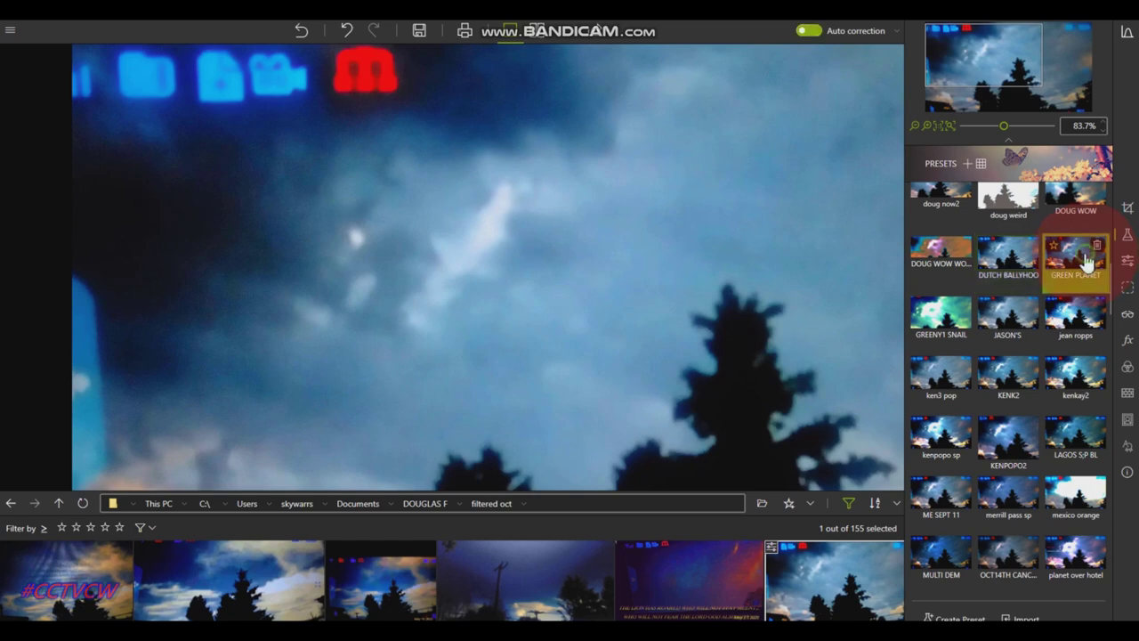
left_click(1003, 442)
left_click(1072, 434)
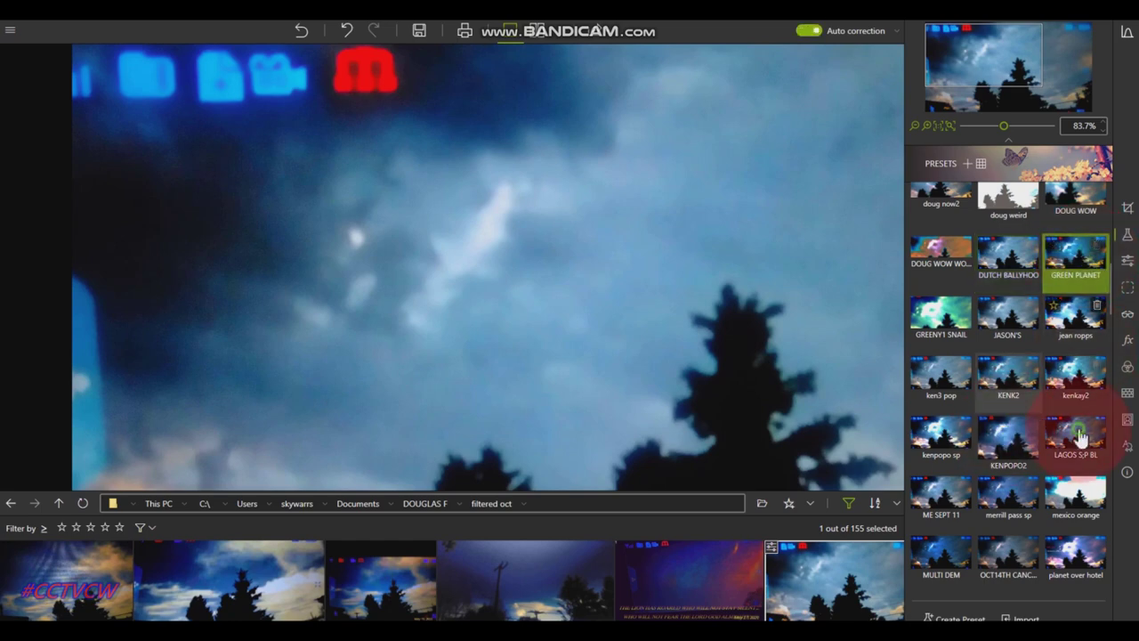
left_click(1011, 495)
left_click(794, 434)
left_click(355, 272)
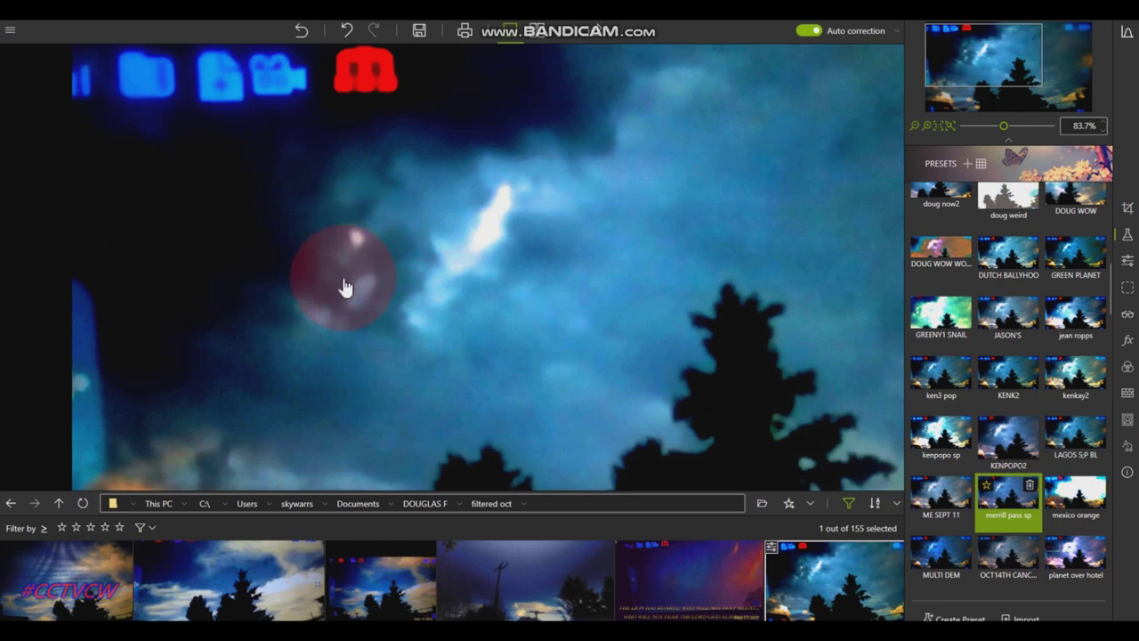
- Examine the white spots beside the bright streak up close and the whole sky with the merrill pass sp preset applied
scroll(344, 280, "up", 1)
scroll(165, 253, "up", 4)
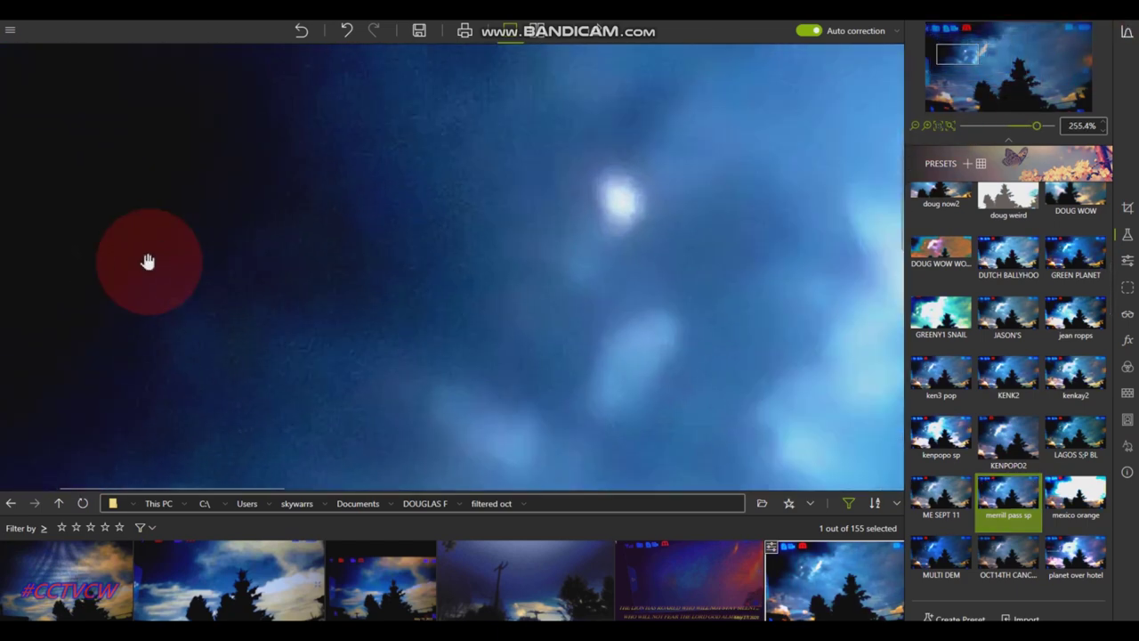
scroll(178, 273, "down", 6)
scroll(272, 269, "down", 3)
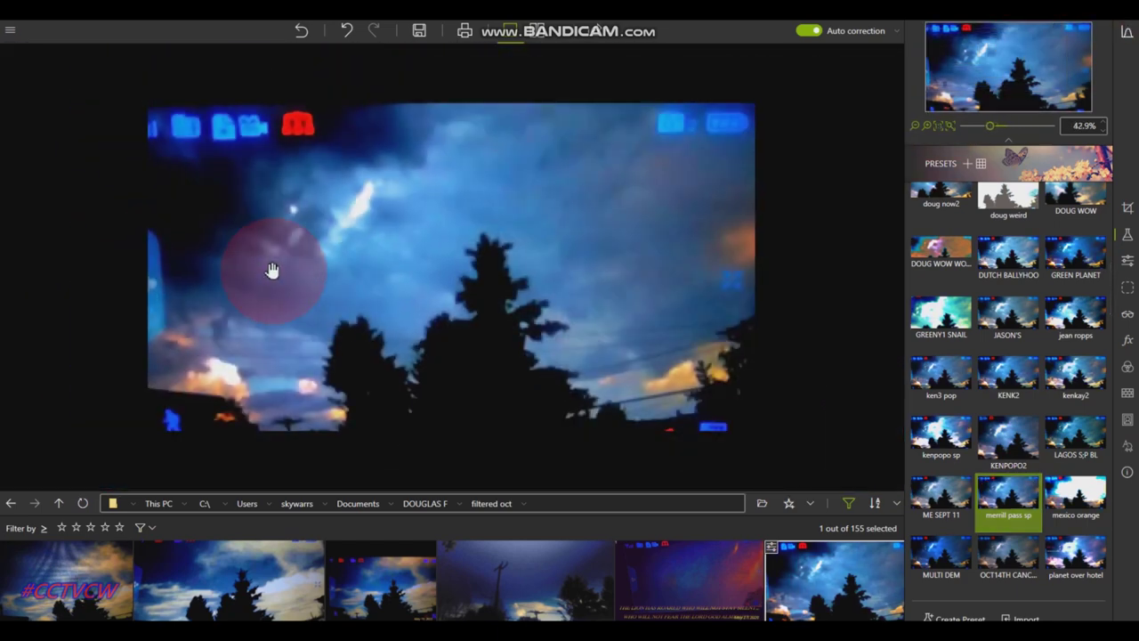
scroll(271, 269, "up", 2)
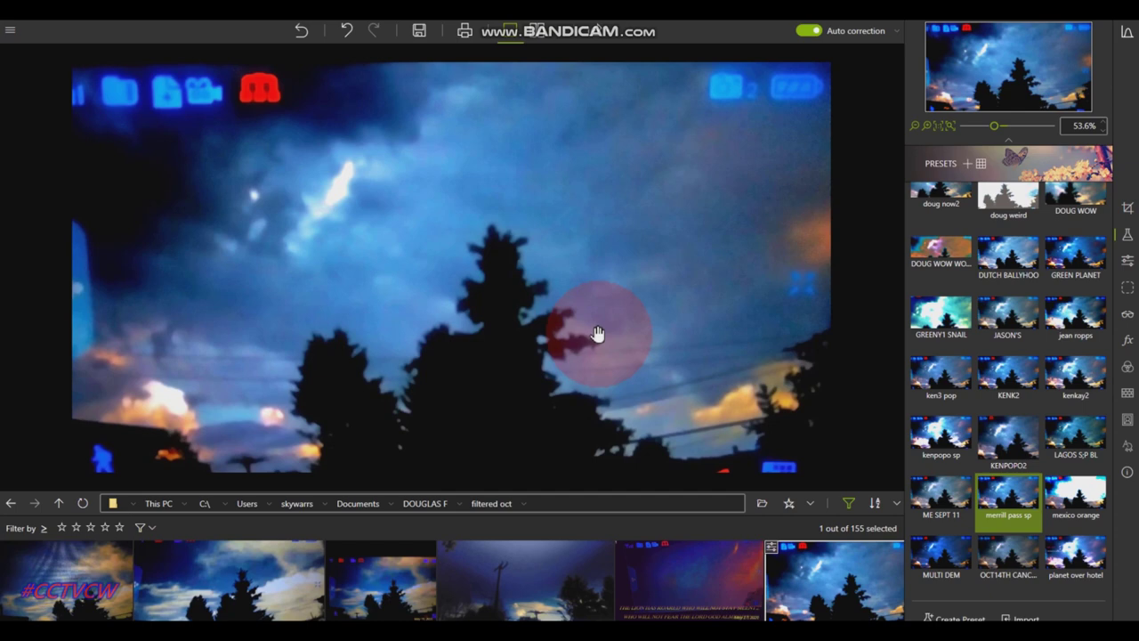
- Open the Jun 6, 2020 photo of clouds above the dark trees and examine its sky
scroll(632, 560, "down", 3)
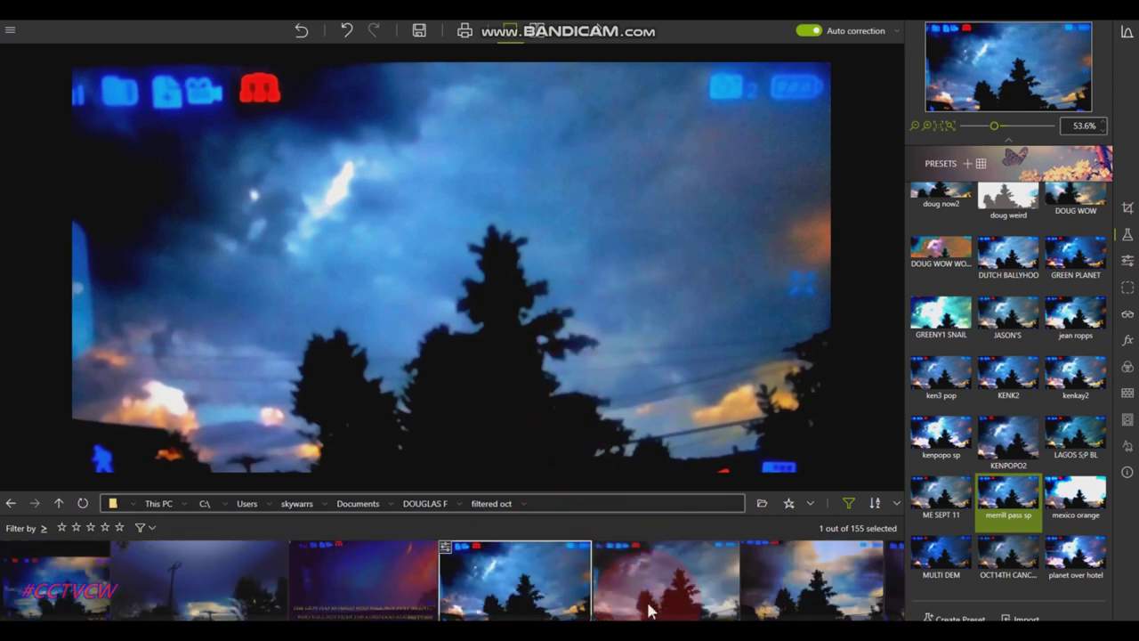
left_click(650, 610)
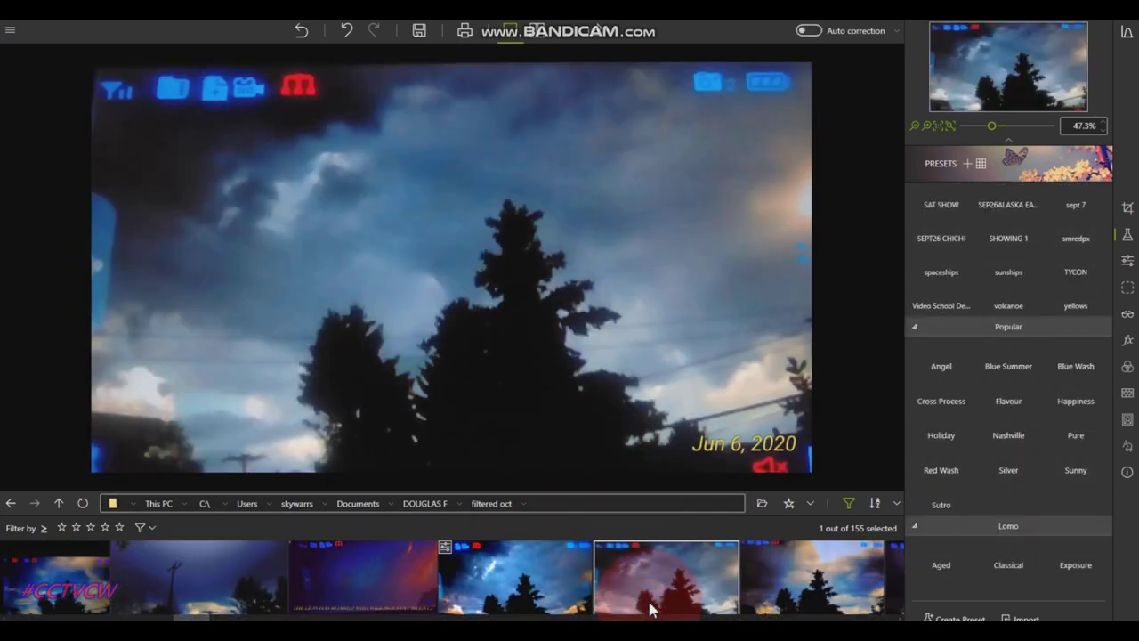
left_click(596, 377)
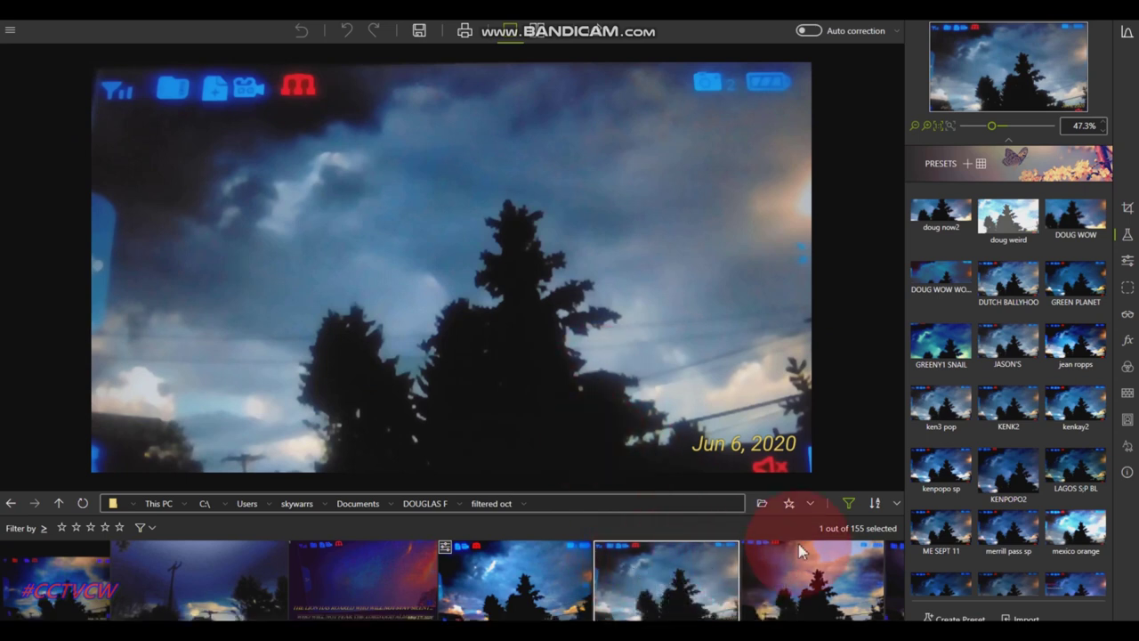
- Open two successive photos of tan and dark blue clouds above the silhouetted trees and examine their skies
left_click(783, 592)
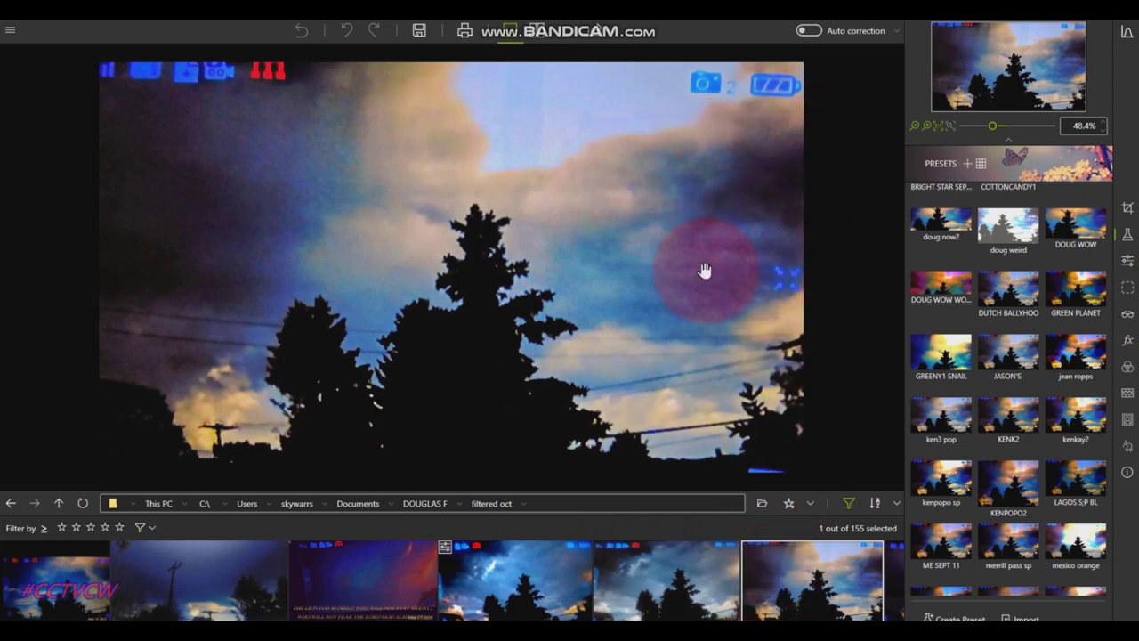
scroll(694, 592, "down", 2)
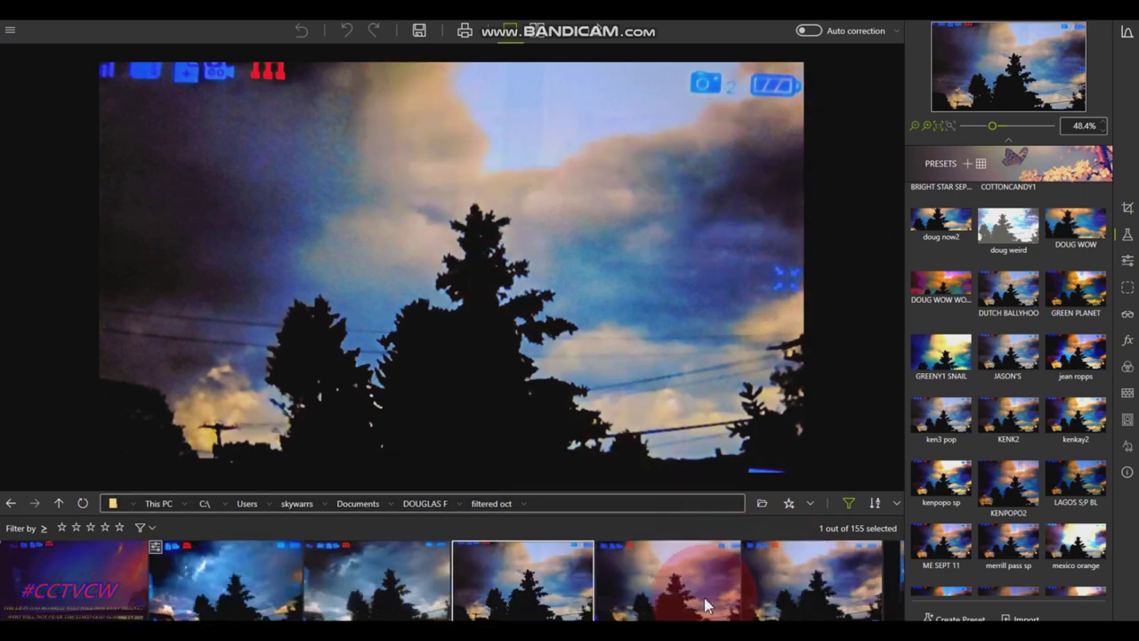
left_click(700, 592)
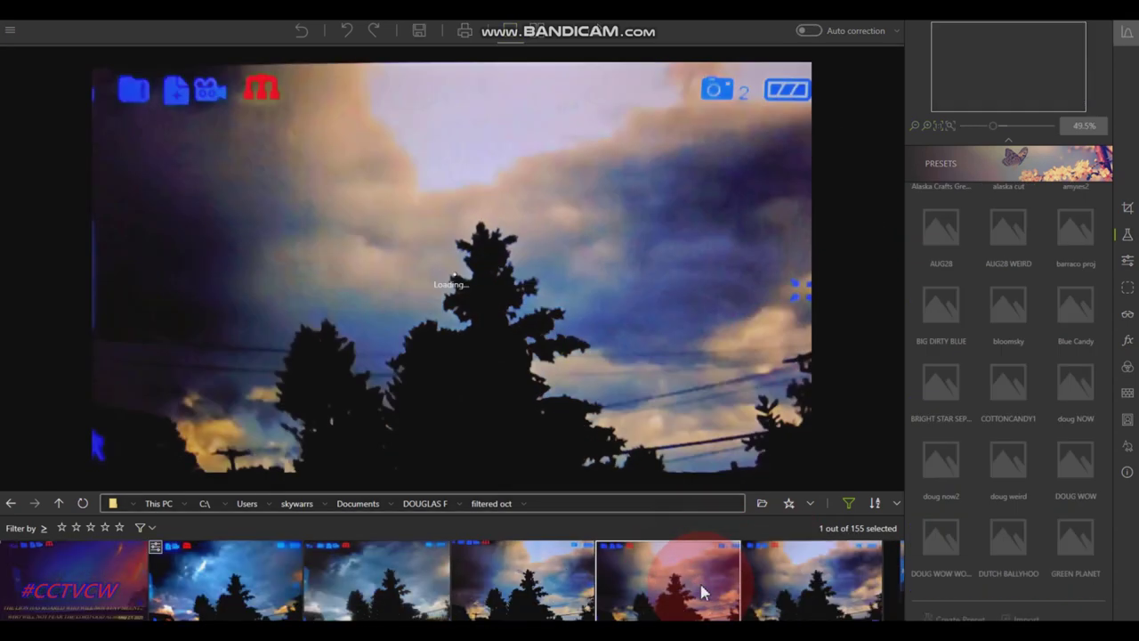
left_click(621, 428)
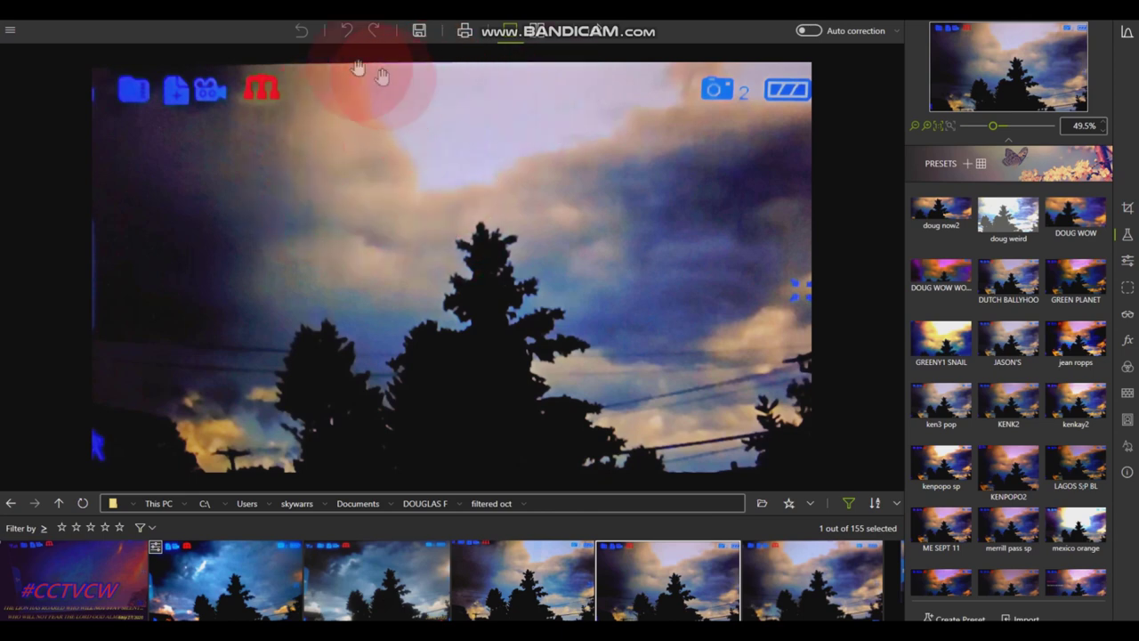
scroll(610, 573, "down", 2)
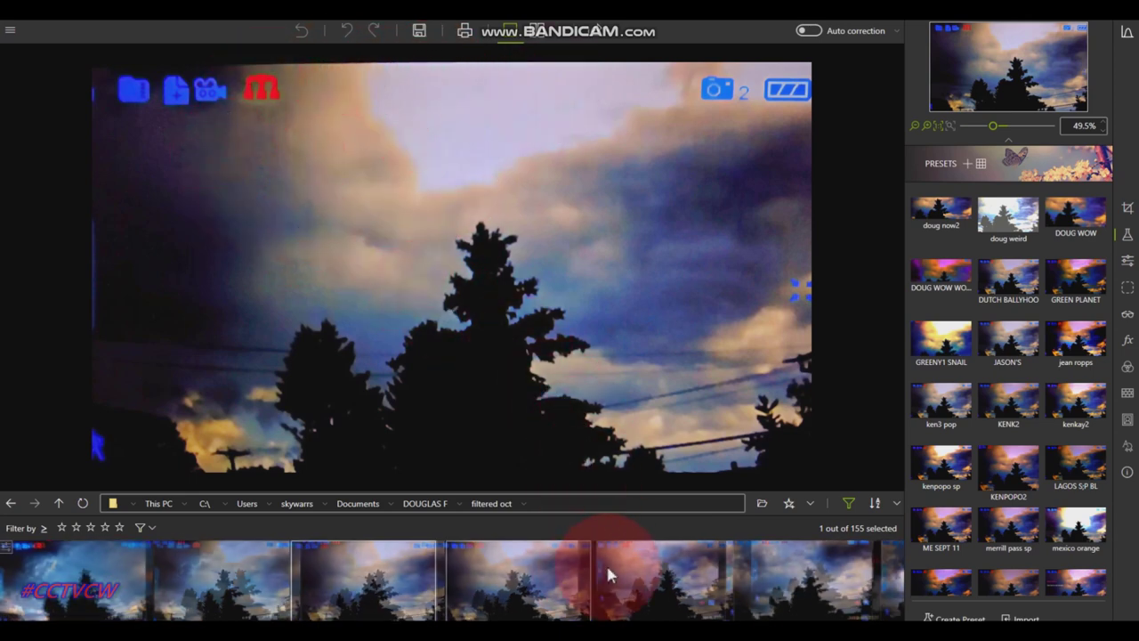
- Open the following tree-and-cloud photo with the small blue grid icon and turn on auto correction for it
left_click(515, 602)
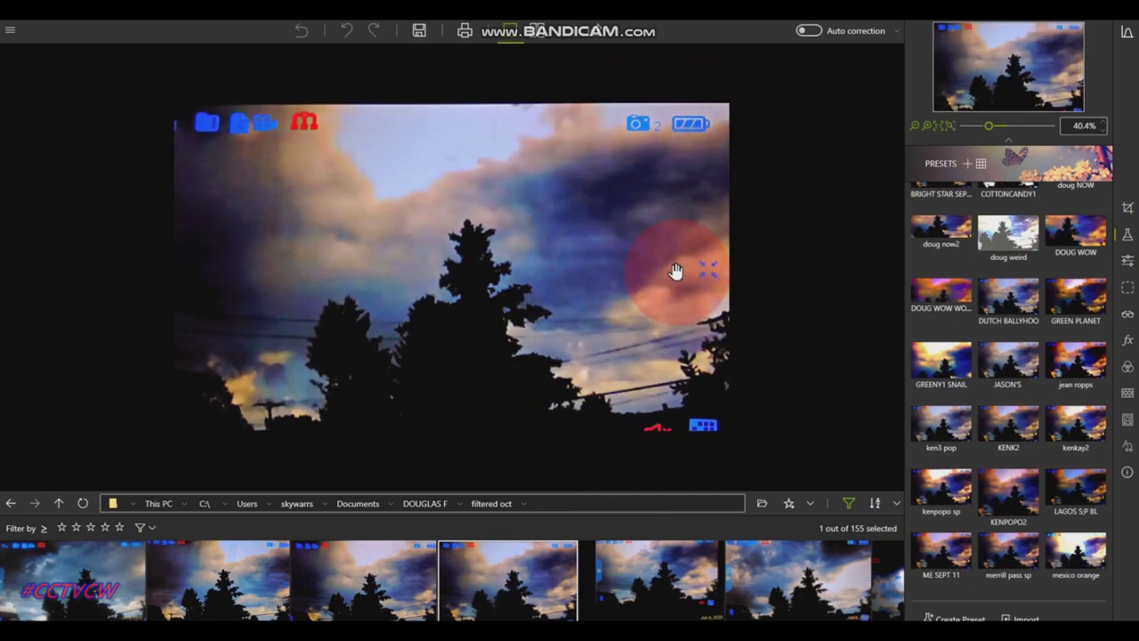
left_click(809, 30)
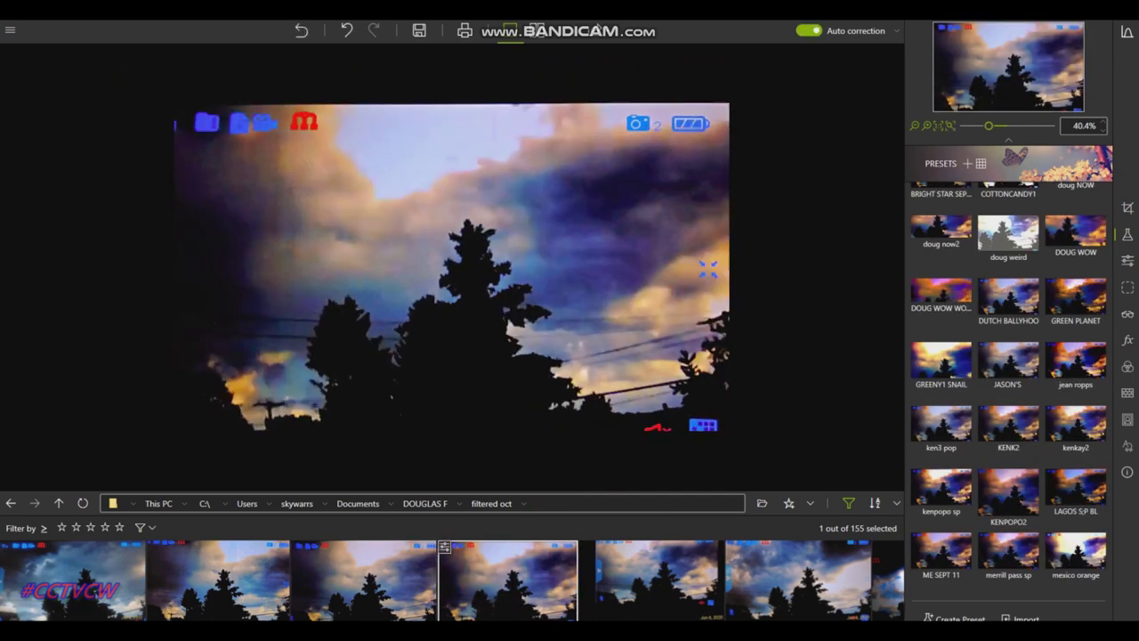
scroll(617, 239, "up", 2)
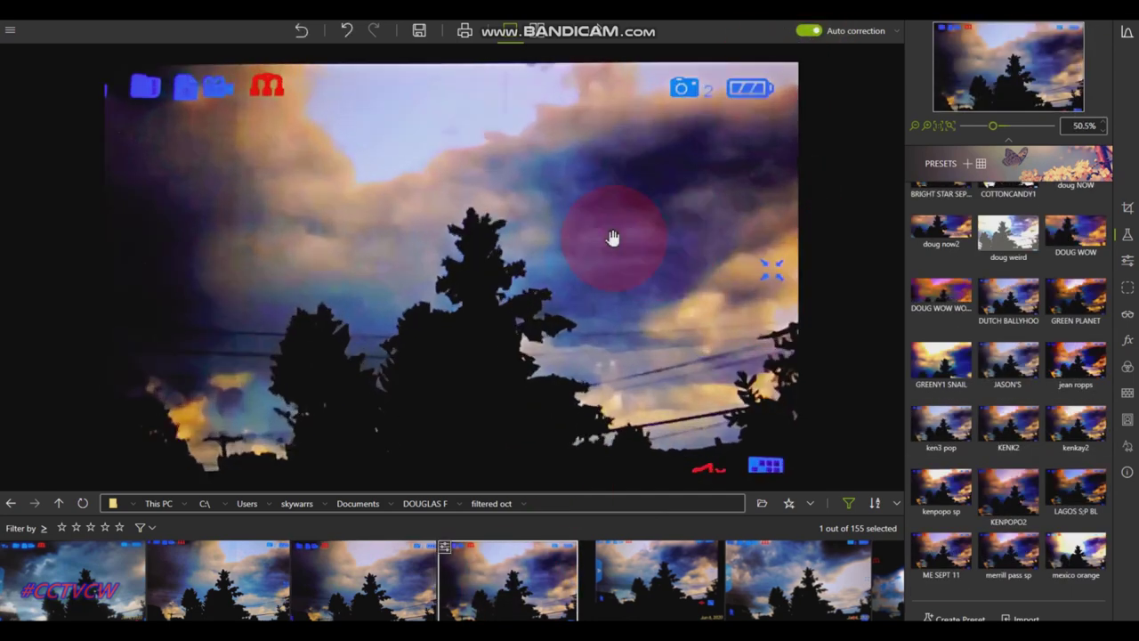
scroll(612, 237, "down", 1)
scroll(612, 237, "up", 1)
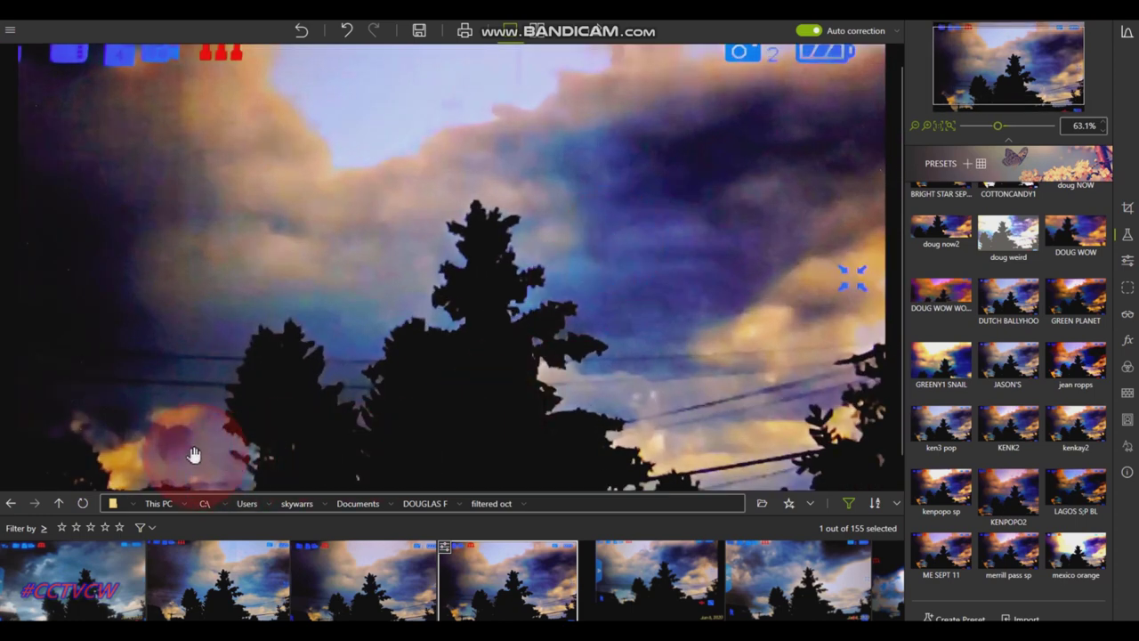
- Raise Contrast to +47 % and Blacks to +41 % while focused on the dark spot above the utility pole
scroll(169, 457, "up", 5)
left_click_drag(166, 458, 443, 164)
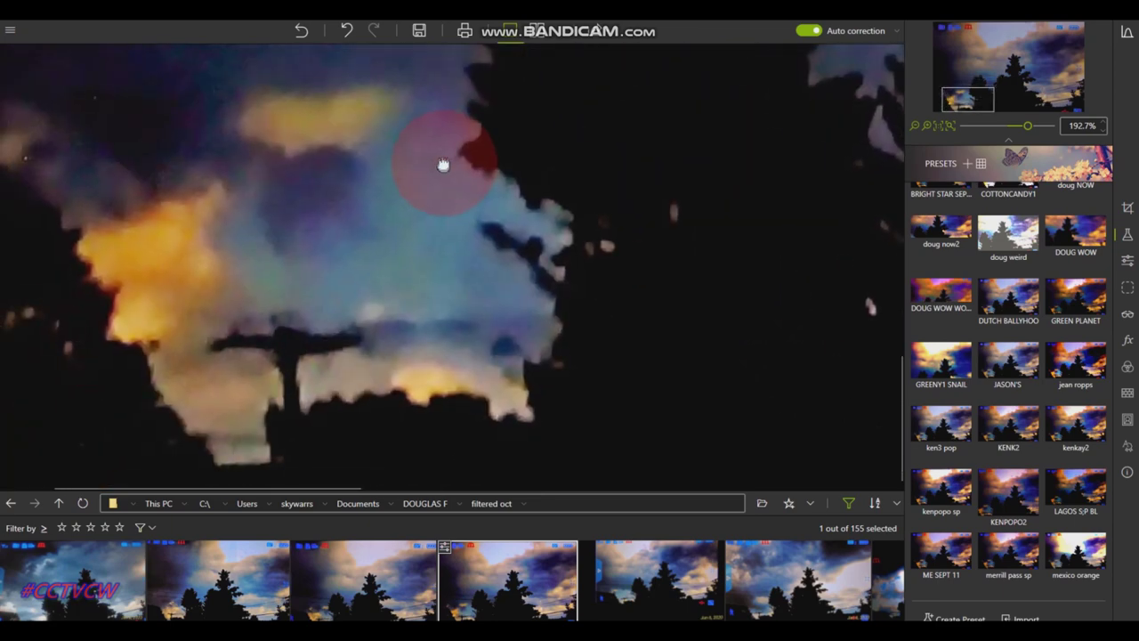
scroll(331, 224, "up", 2)
left_click_drag(382, 249, 597, 351)
left_click(1135, 224)
left_click(1128, 260)
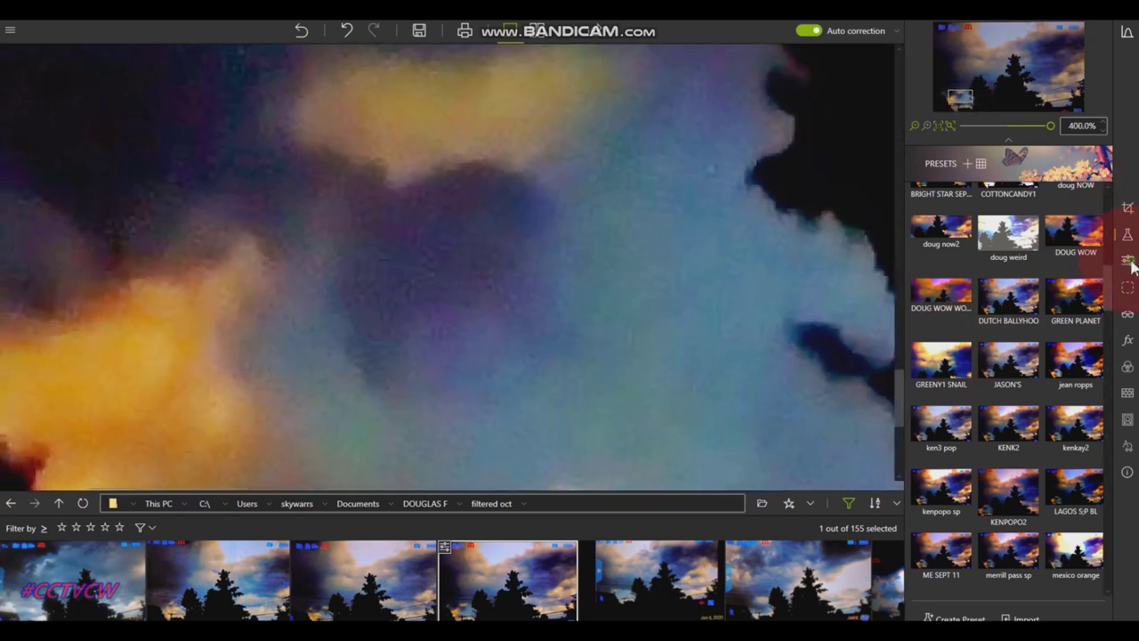
left_click_drag(984, 326, 1012, 308)
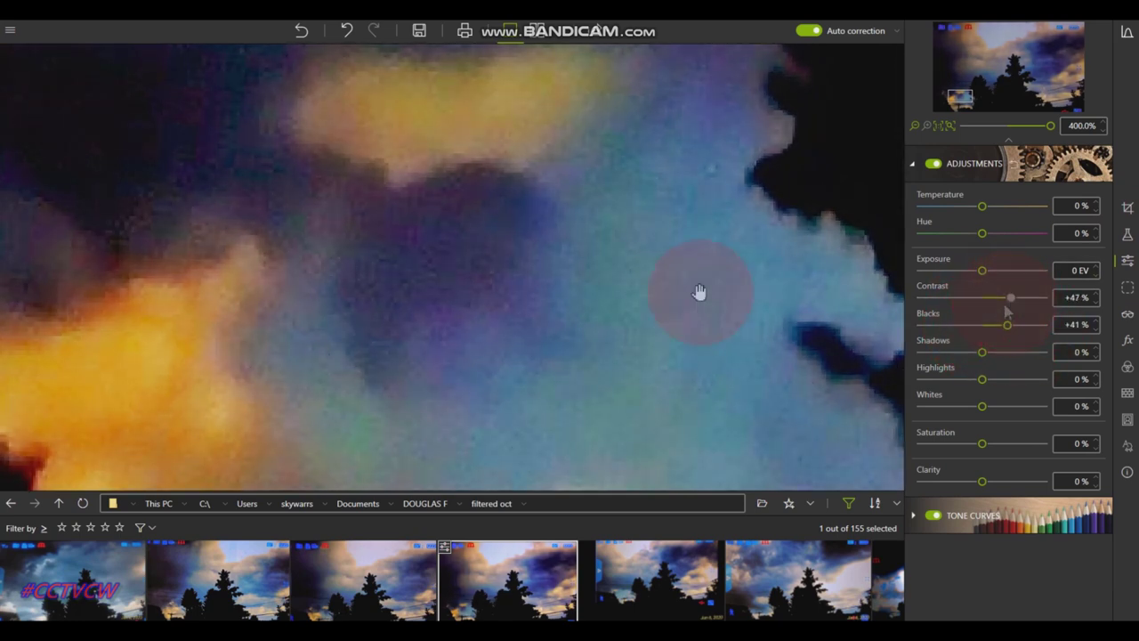
scroll(407, 257, "down", 5)
scroll(474, 264, "down", 5)
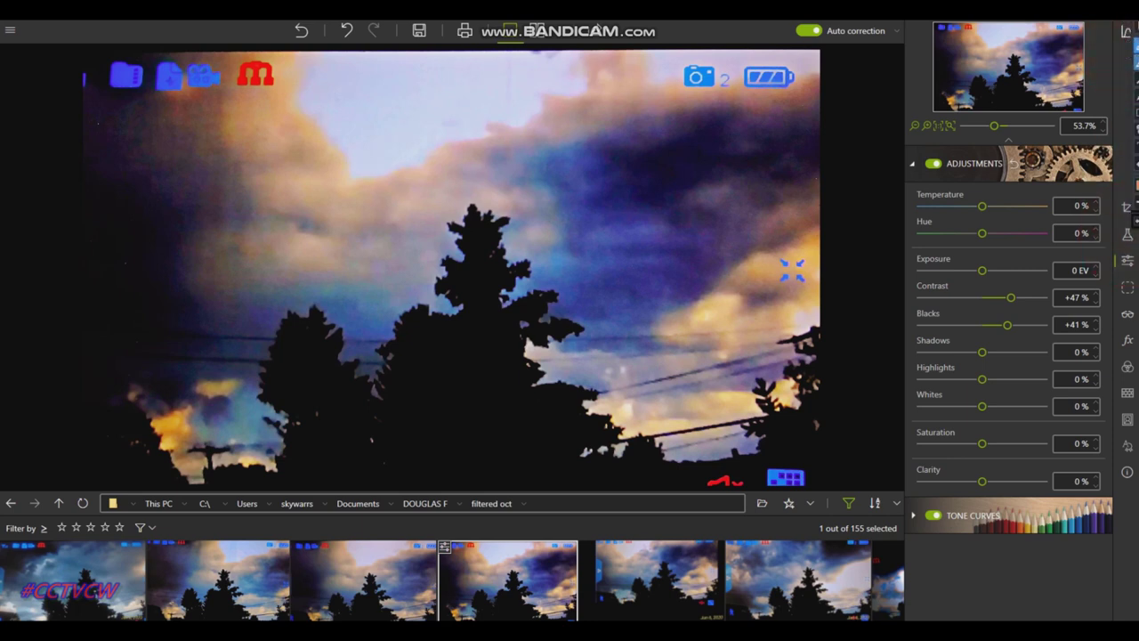
mouse_move(541, 155)
left_mouse_down()
mouse_move(590, 298)
mouse_move(617, 320)
left_mouse_up()
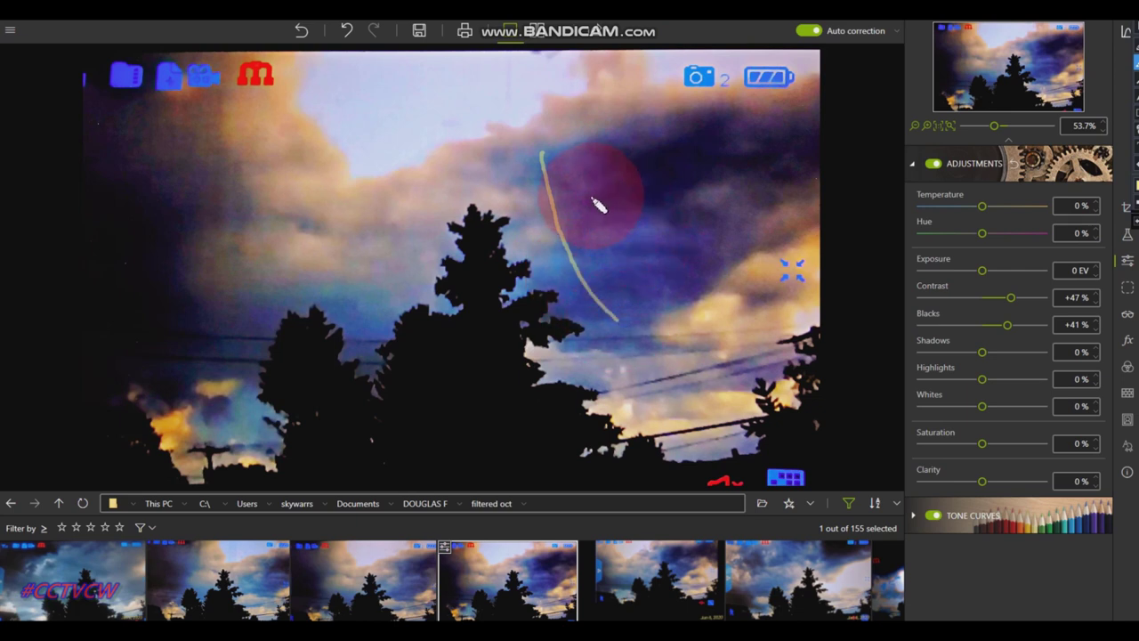
mouse_move(590, 205)
left_mouse_down()
mouse_move(569, 254)
mouse_move(583, 286)
mouse_move(659, 311)
mouse_move(699, 280)
mouse_move(673, 229)
mouse_move(528, 213)
mouse_move(522, 310)
mouse_move(795, 298)
left_mouse_up()
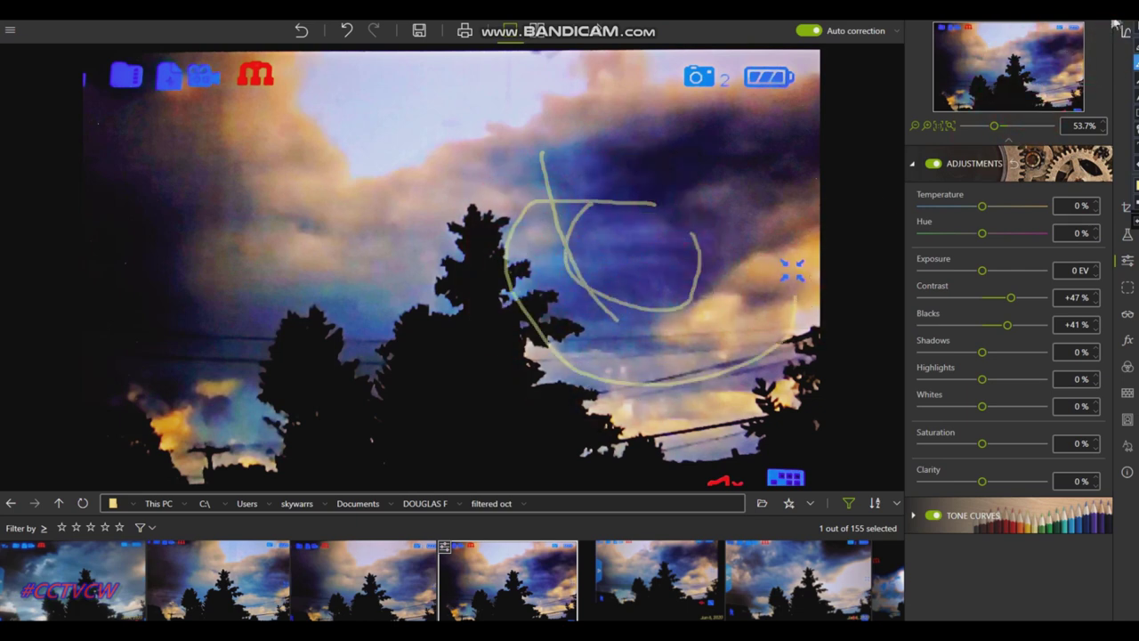
key("Escape")
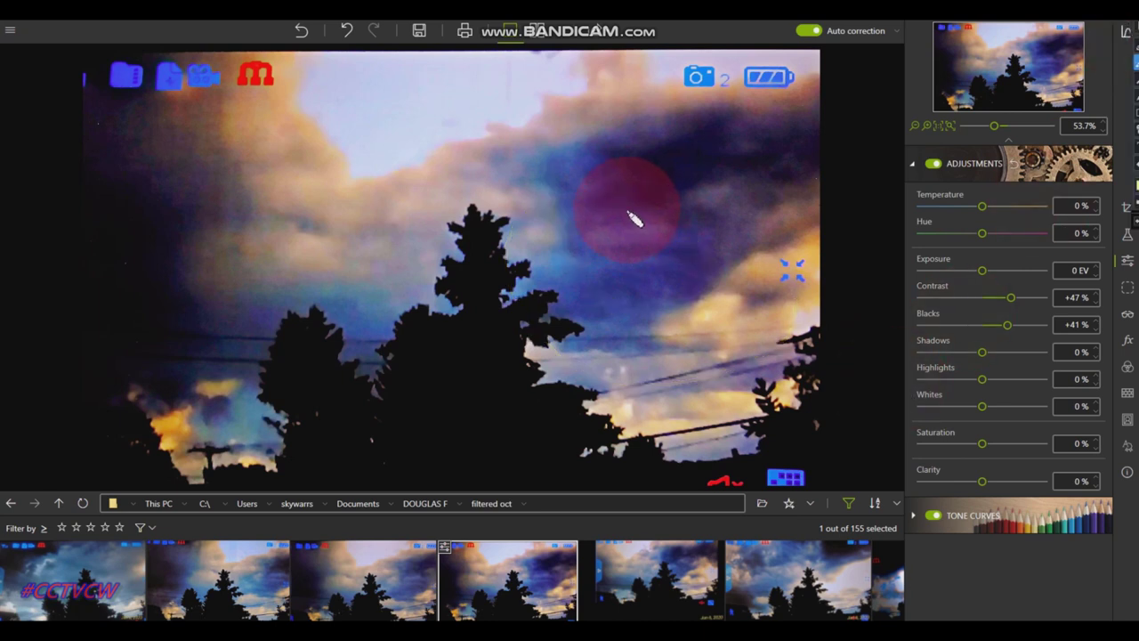
- Circle the dark blue patch beside the tall tree, draw arcs around it, and outline the dark spot above the utility pole
left_click_drag(625, 208, 586, 243)
mouse_move(592, 292)
left_mouse_down()
mouse_move(635, 301)
mouse_move(686, 274)
mouse_move(682, 229)
mouse_move(618, 212)
left_mouse_up()
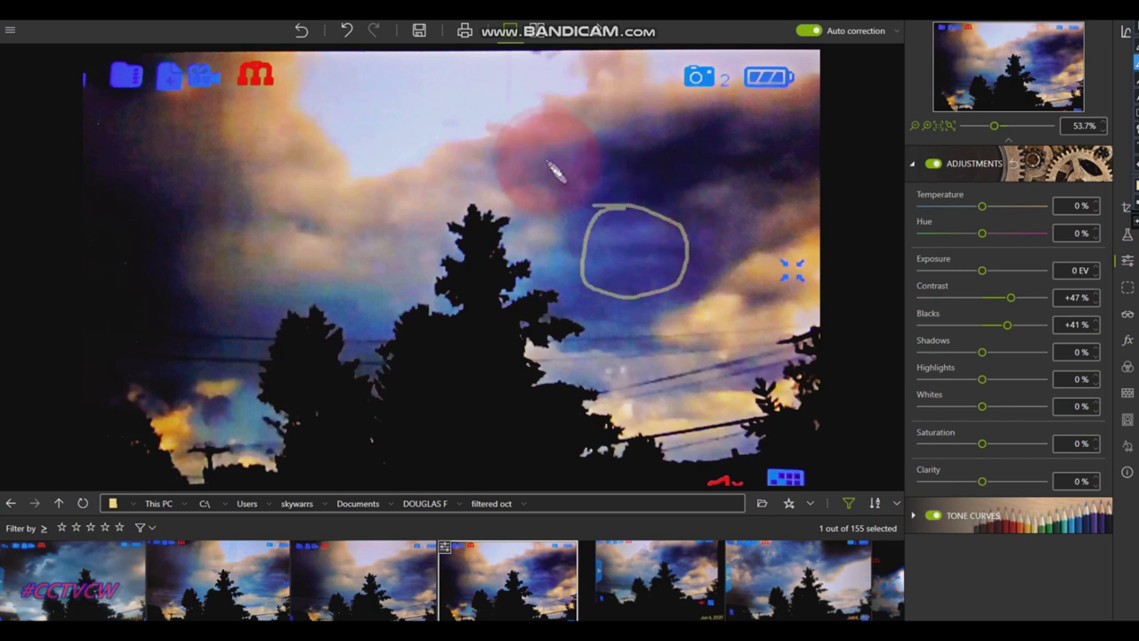
mouse_move(536, 142)
left_mouse_down()
mouse_move(545, 215)
mouse_move(576, 278)
mouse_move(536, 308)
left_mouse_up()
left_click_drag(709, 214, 755, 285)
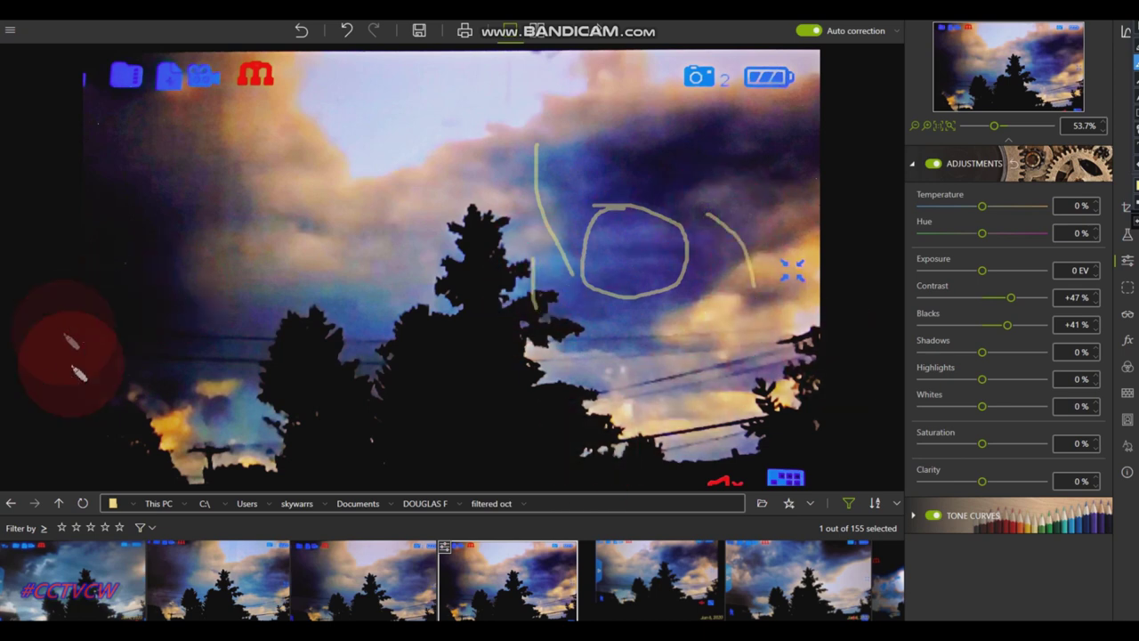
mouse_move(214, 437)
left_mouse_down()
mouse_move(249, 434)
mouse_move(237, 385)
mouse_move(185, 384)
mouse_move(186, 411)
mouse_move(213, 436)
left_mouse_up()
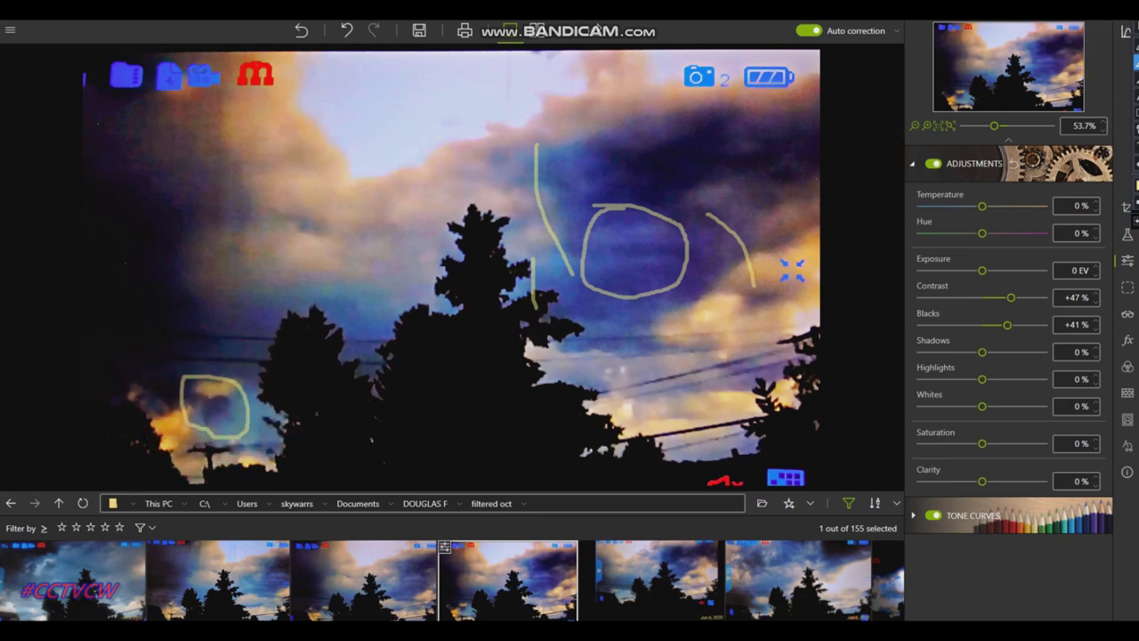
left_click(1136, 27)
- Examine the adjusted photo's sky up close and as a whole
scroll(320, 458, "up", 5)
left_click_drag(58, 335, 589, 315)
scroll(589, 316, "up", 4)
scroll(589, 315, "down", 3)
scroll(587, 315, "down", 4)
scroll(587, 315, "down", 2)
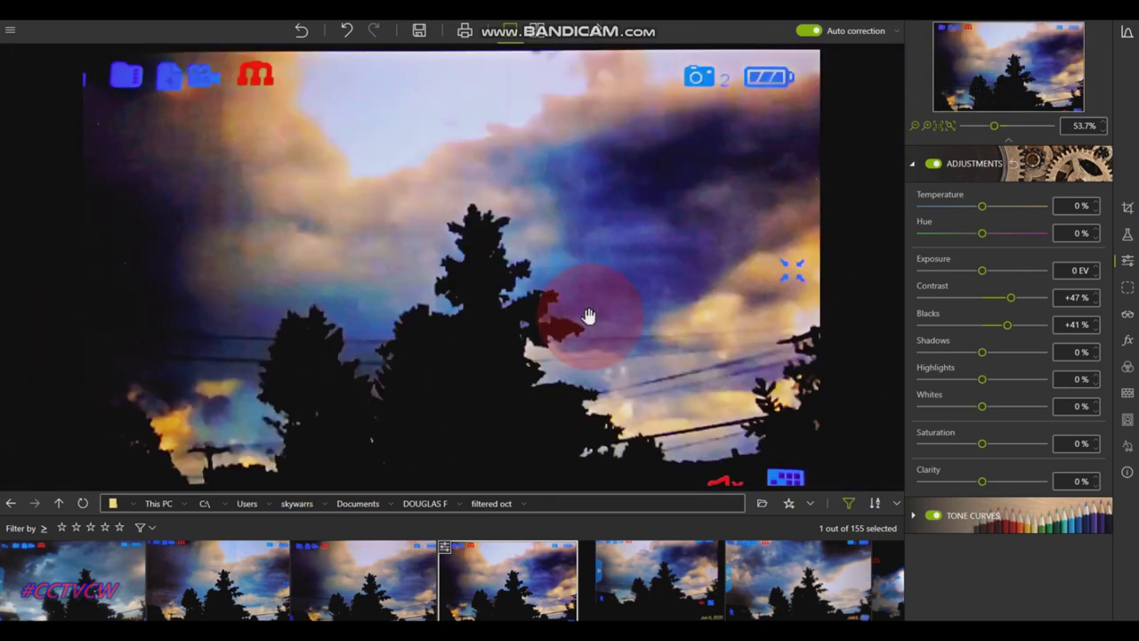
scroll(587, 315, "down", 2)
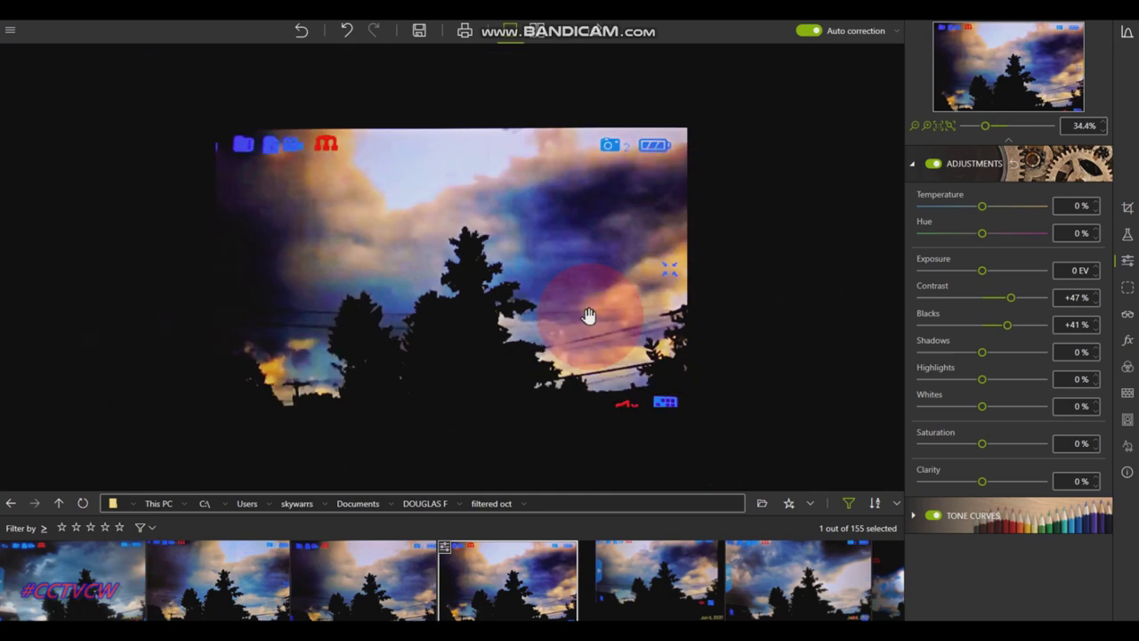
scroll(588, 315, "up", 1)
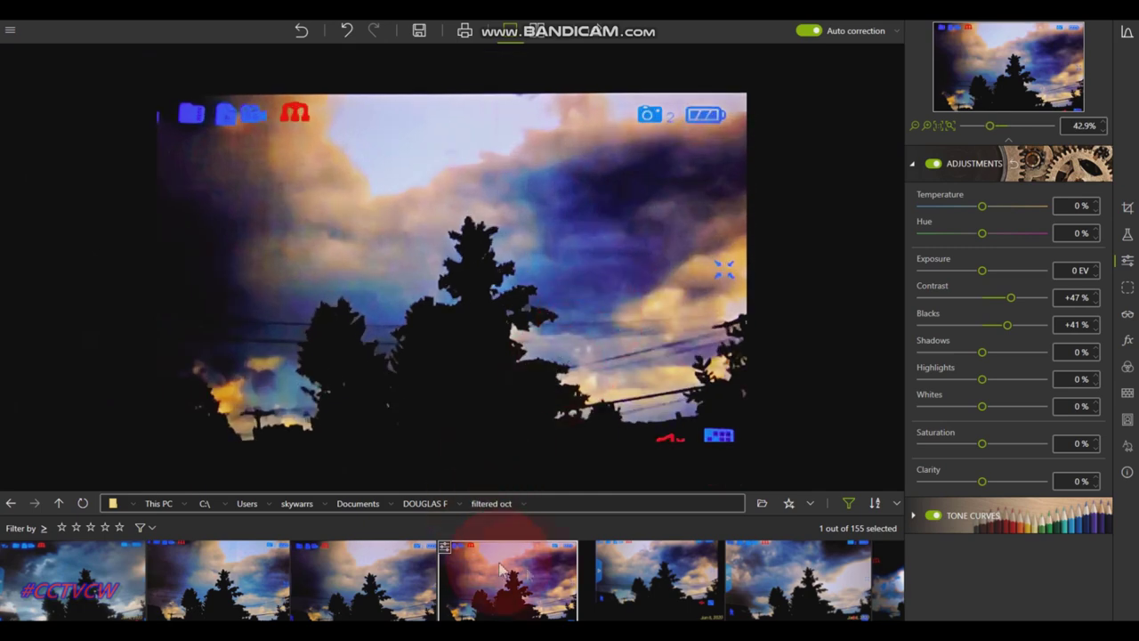
- Open the next Jun 6, 2020 photo with the black lower border and circle the dark patch of sky above the tall tree
left_click(639, 593)
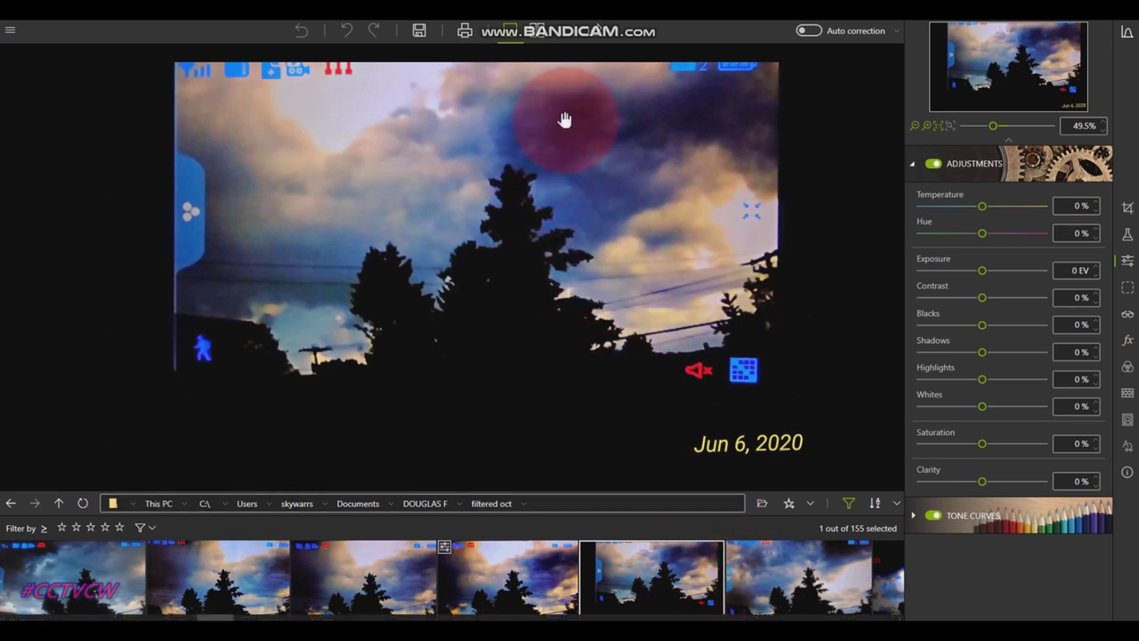
scroll(564, 117, "up", 3)
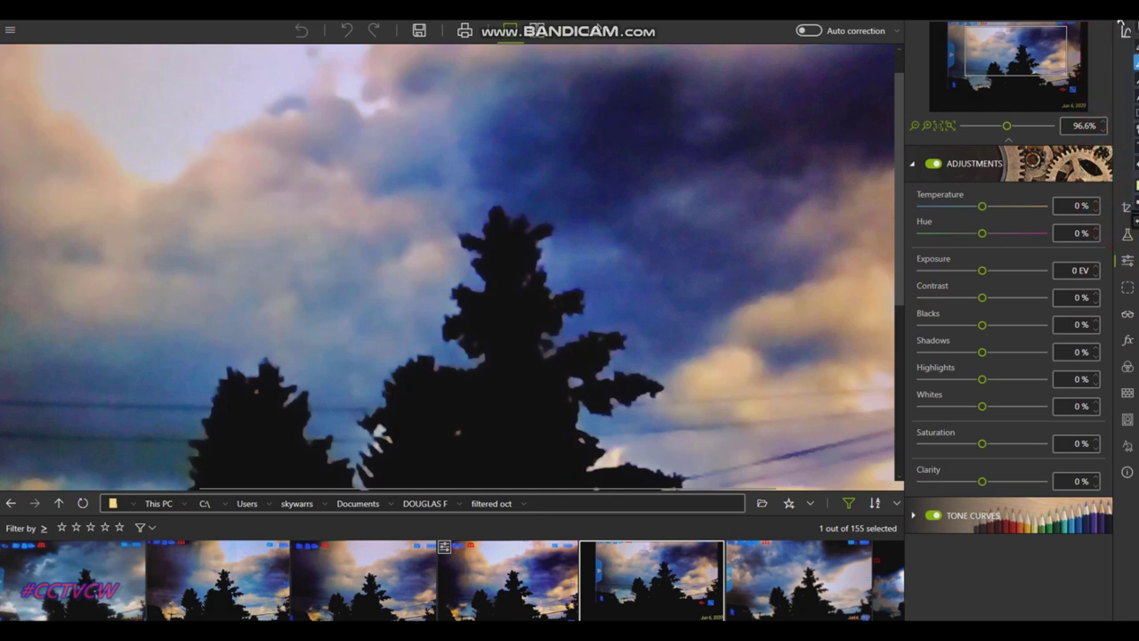
mouse_move(623, 58)
left_mouse_down()
mouse_move(576, 79)
mouse_move(561, 108)
mouse_move(558, 153)
mouse_move(595, 187)
mouse_move(676, 160)
mouse_move(692, 114)
mouse_move(674, 71)
mouse_move(605, 71)
left_mouse_up()
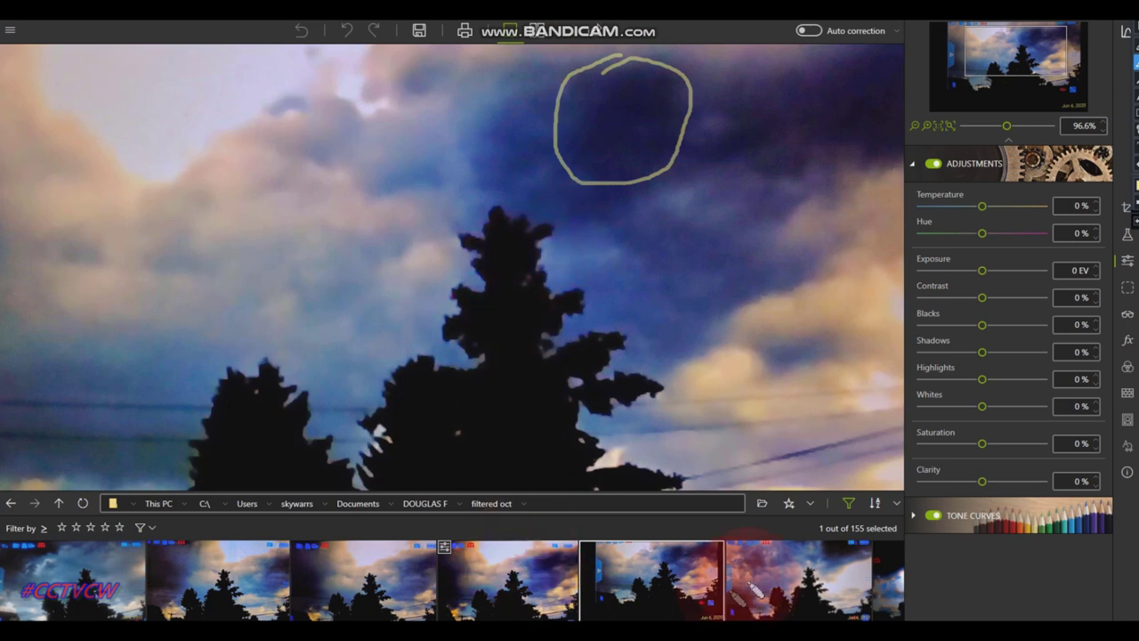
left_click(789, 595)
left_click(1138, 28)
- Open the following Jun 6, 2020 photo and outline the dark cloud in its upper right corner and the triangular dark cloud opposite
left_click(833, 575)
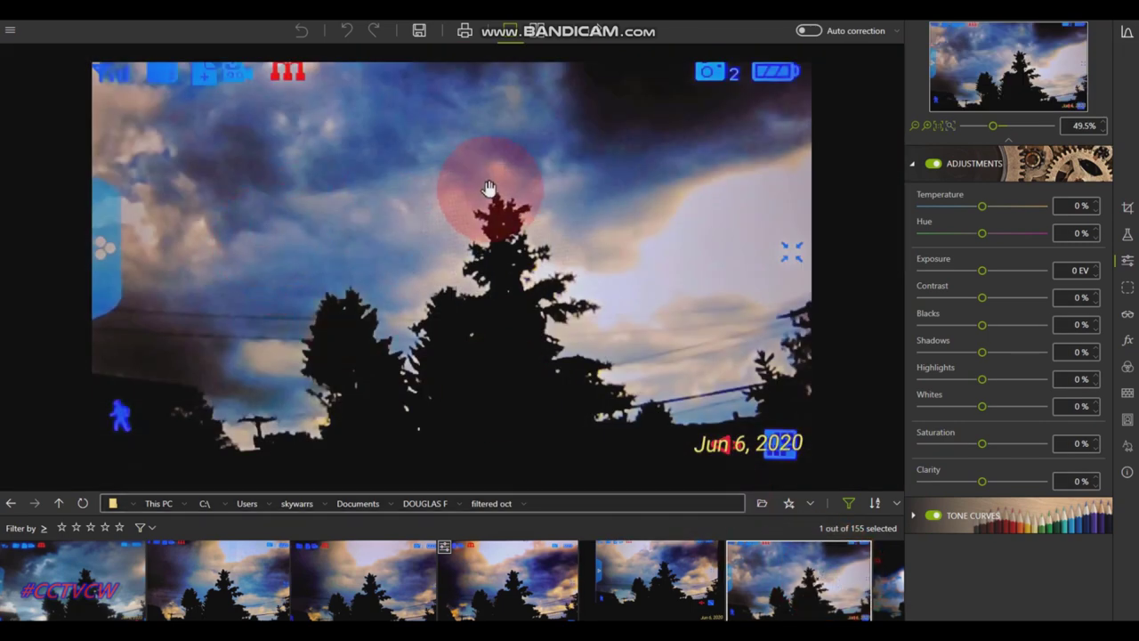
scroll(503, 216, "down", 2)
scroll(503, 227, "up", 2)
left_click_drag(503, 227, 653, 297)
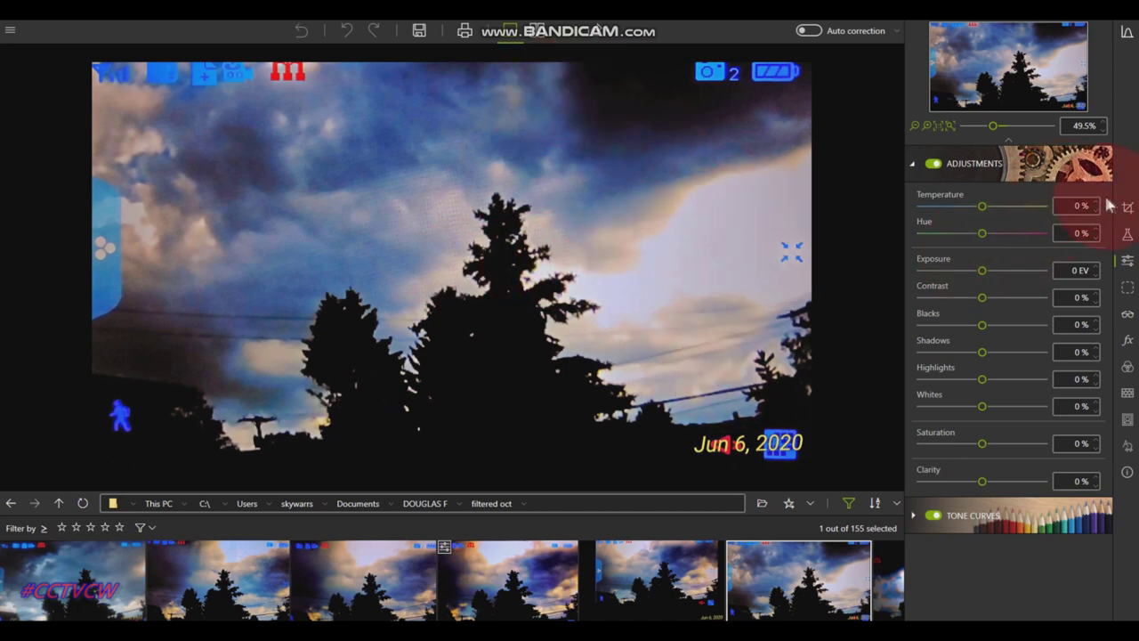
mouse_move(903, 115)
left_mouse_down()
mouse_move(548, 107)
mouse_move(572, 204)
mouse_move(1057, 153)
left_mouse_up()
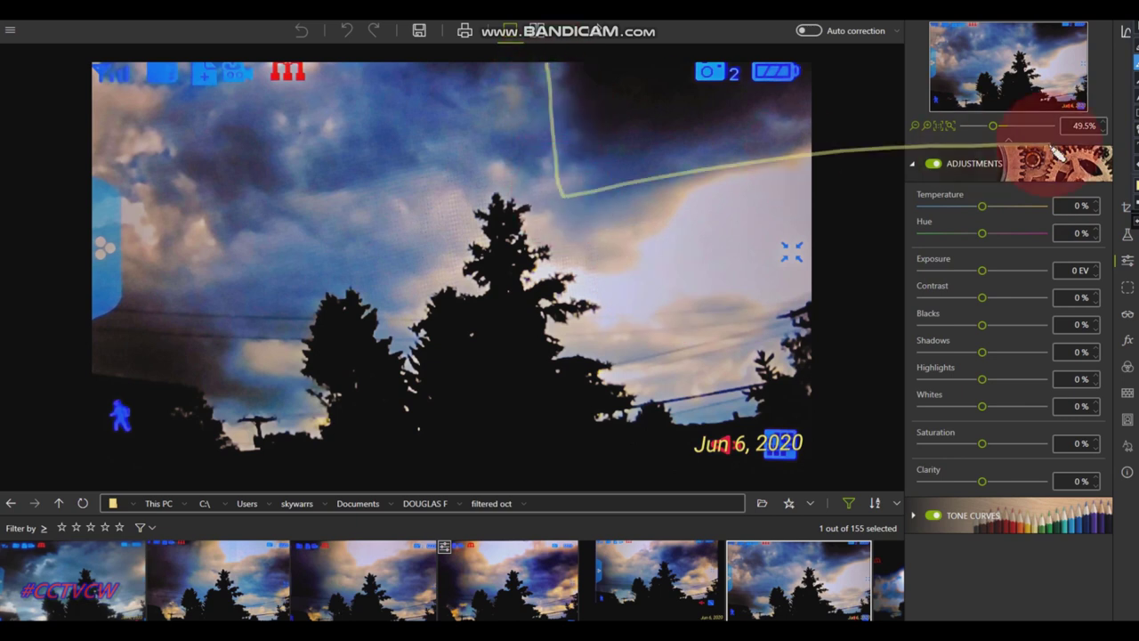
mouse_move(265, 92)
left_mouse_down()
mouse_move(203, 129)
mouse_move(173, 166)
mouse_move(190, 187)
mouse_move(290, 214)
mouse_move(278, 91)
mouse_move(712, 533)
left_mouse_up()
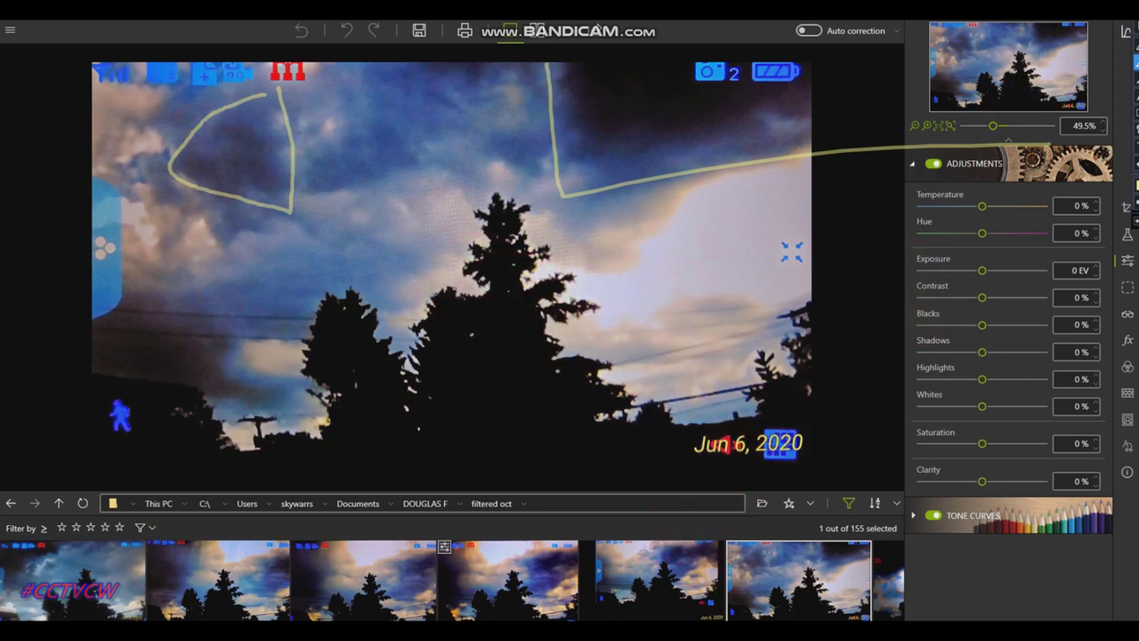
left_click(772, 445)
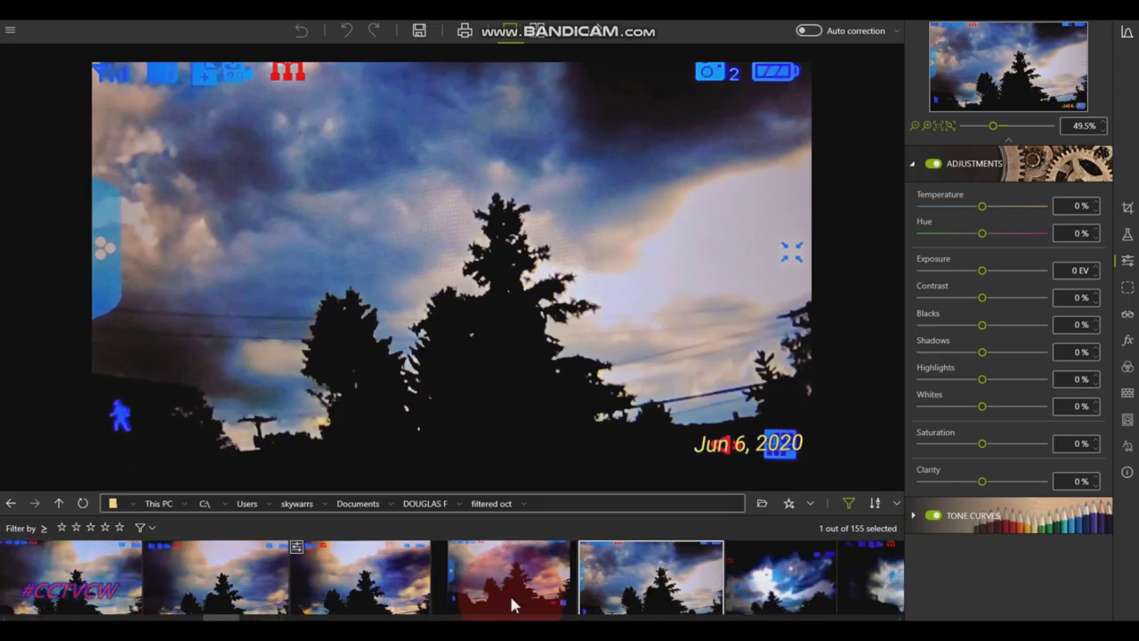
- Examine the photo of blue clouds around a bright white glow, and open the similar overlapping-exposure photo following it
left_click(503, 611)
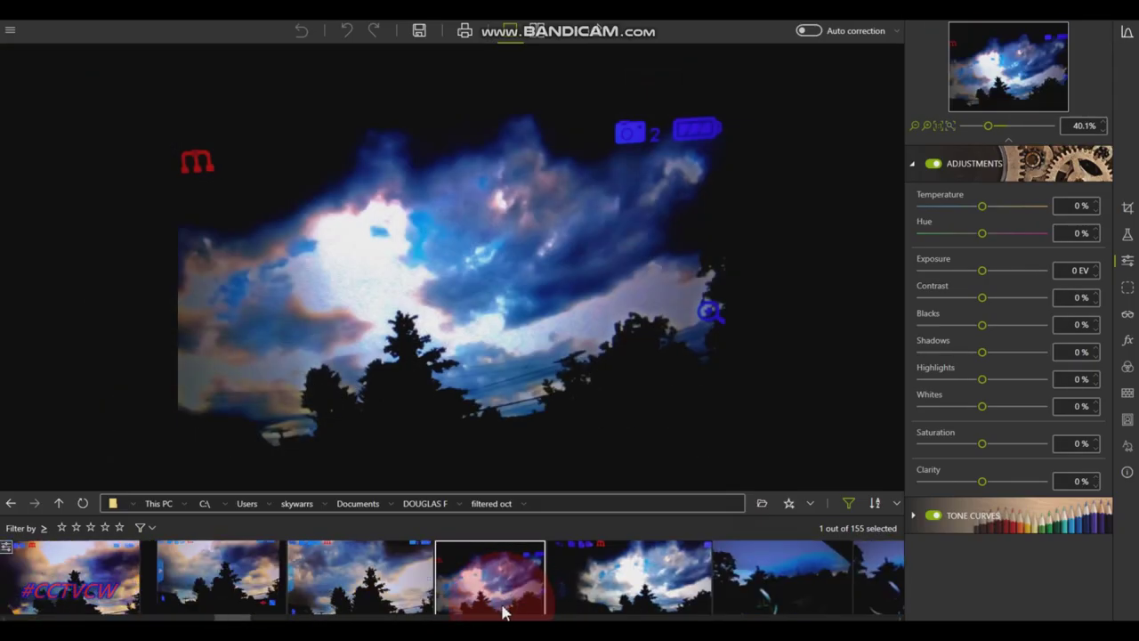
scroll(452, 182, "up", 2)
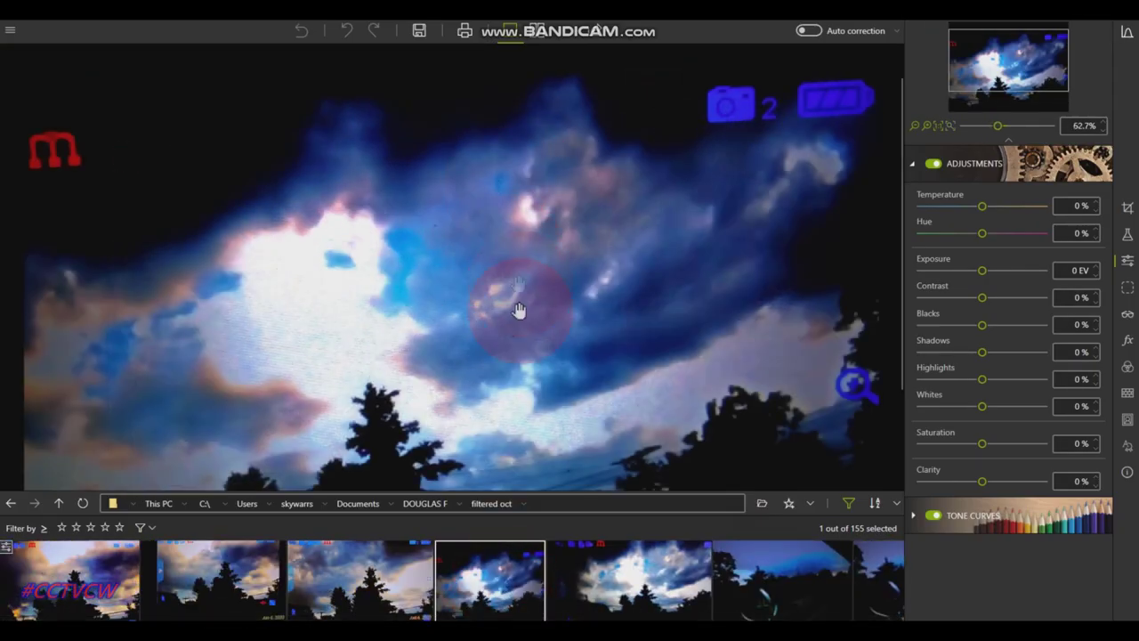
scroll(610, 465, "down", 1)
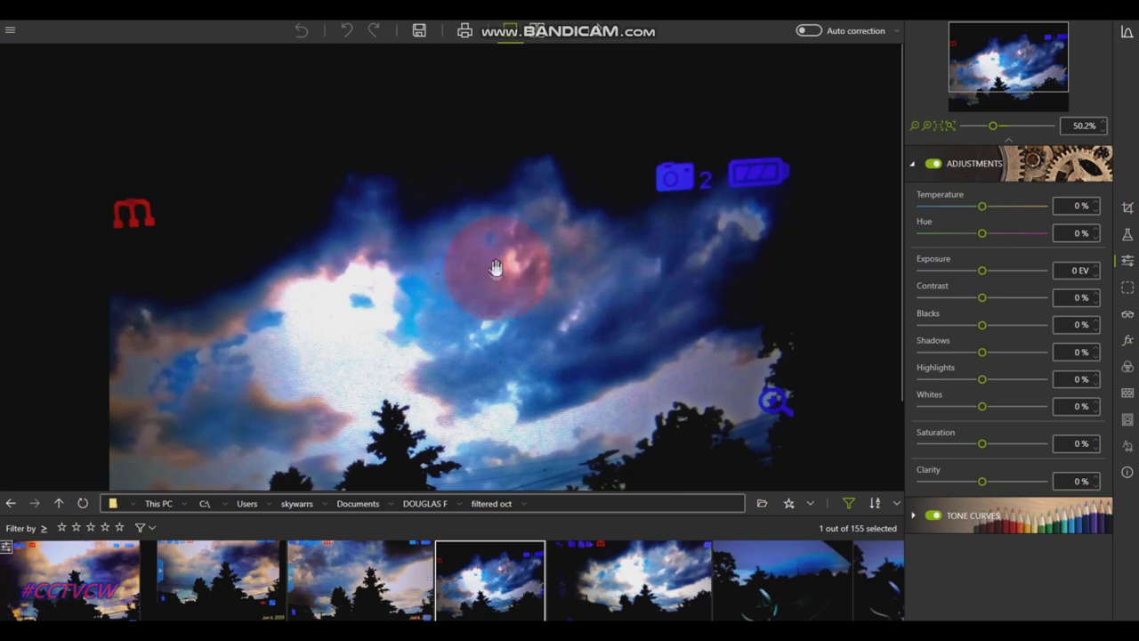
scroll(597, 585, "down", 3)
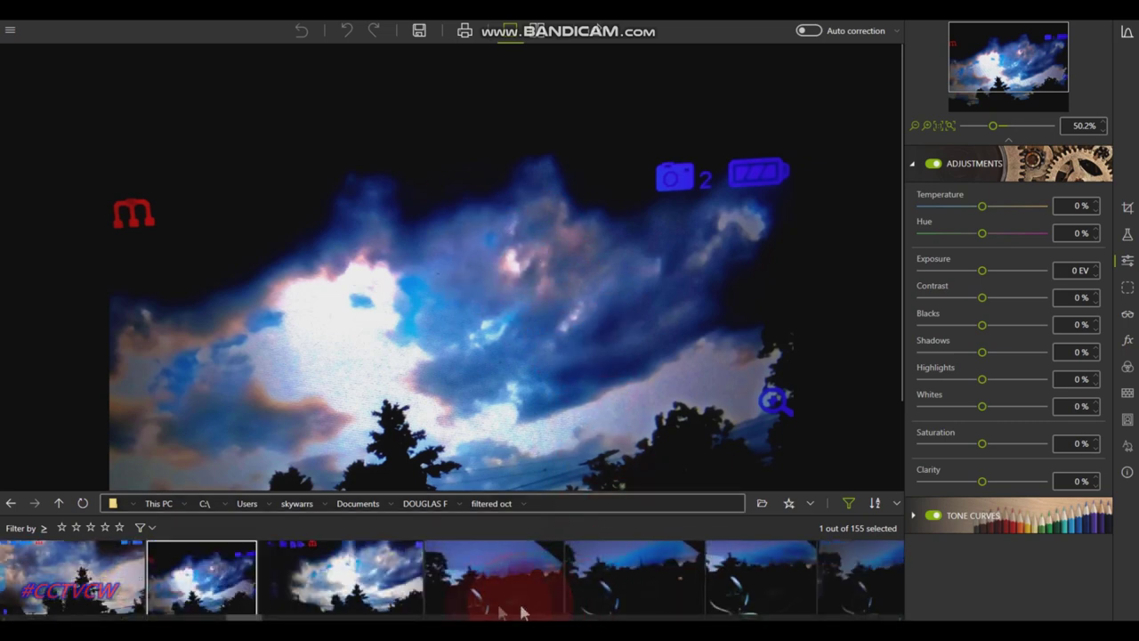
left_click(358, 599)
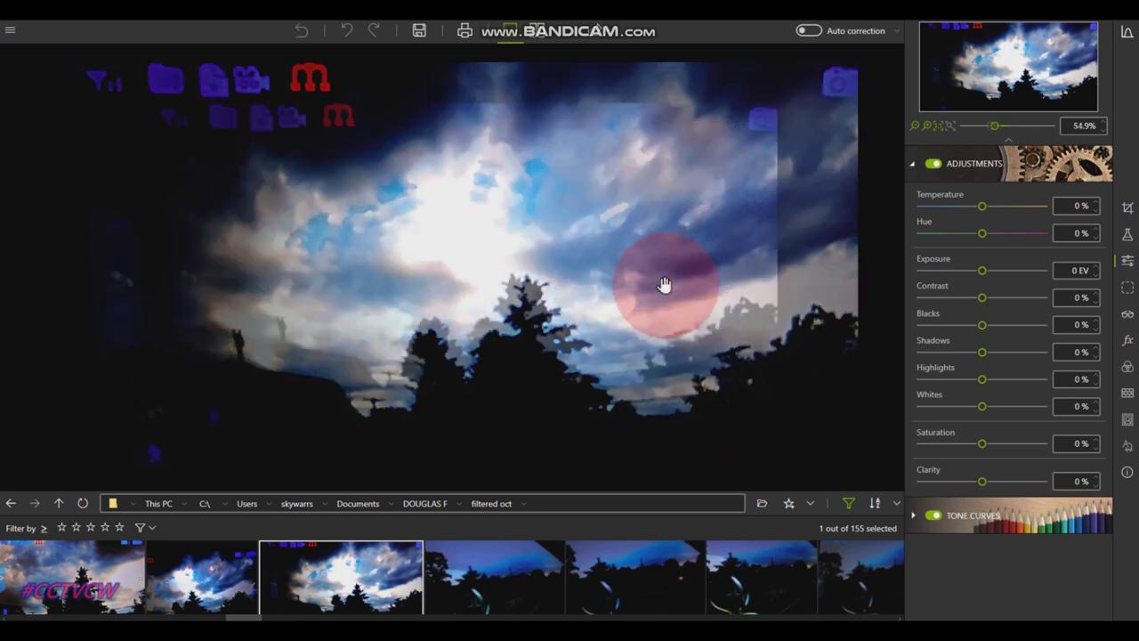
- Examine the overlapping-exposure photo with the bright white glow up close and as a whole
scroll(657, 292, "up", 1)
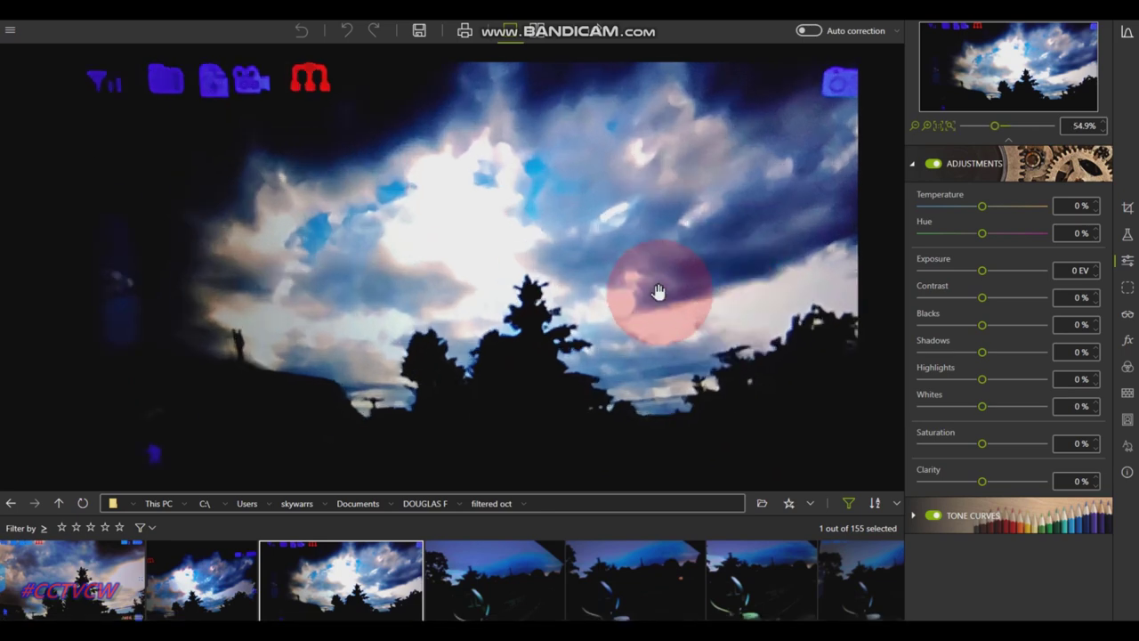
left_click_drag(658, 60, 532, 586)
scroll(427, 263, "down", 1)
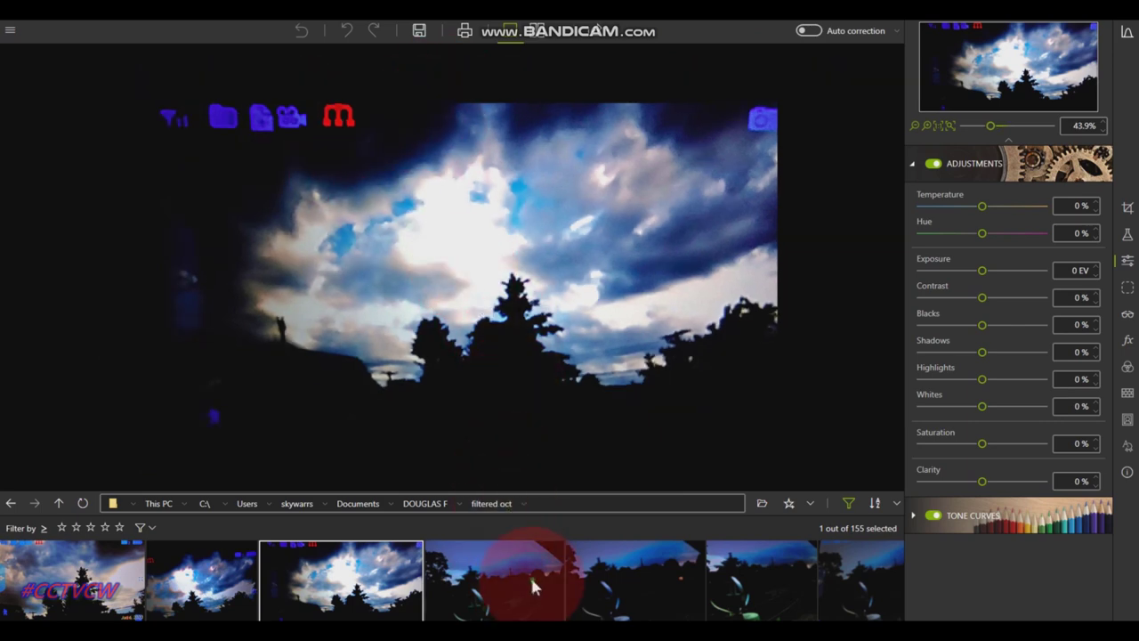
- View the series of dusk photos with the blue band of sky above the dark tree line one after another
left_click(531, 596)
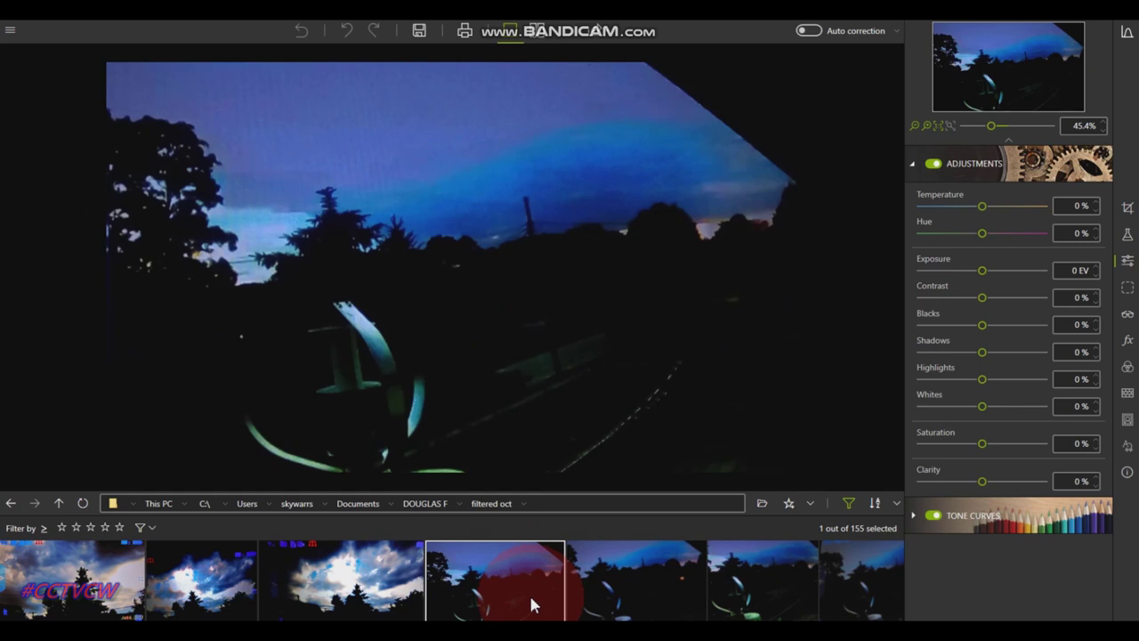
left_click(608, 594)
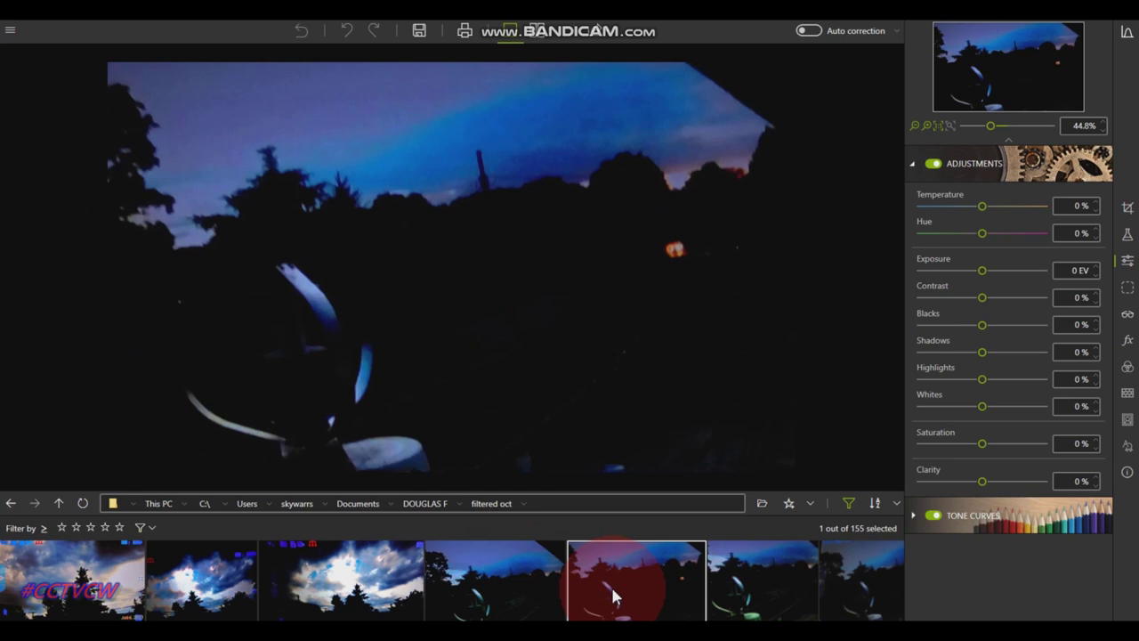
scroll(610, 584, "down", 3)
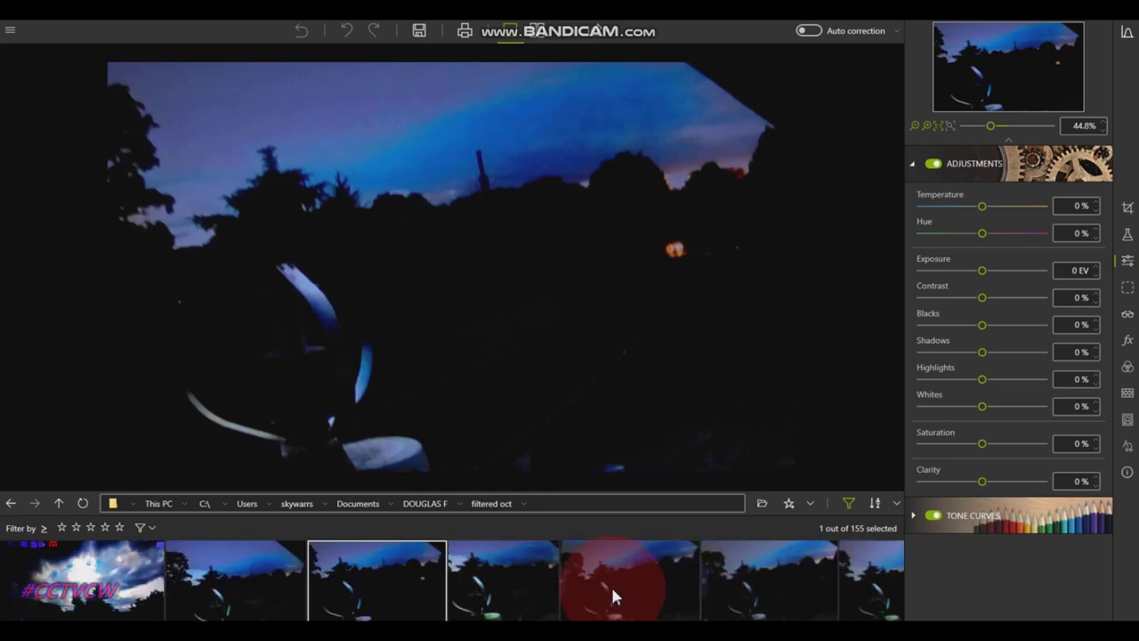
left_click(564, 609)
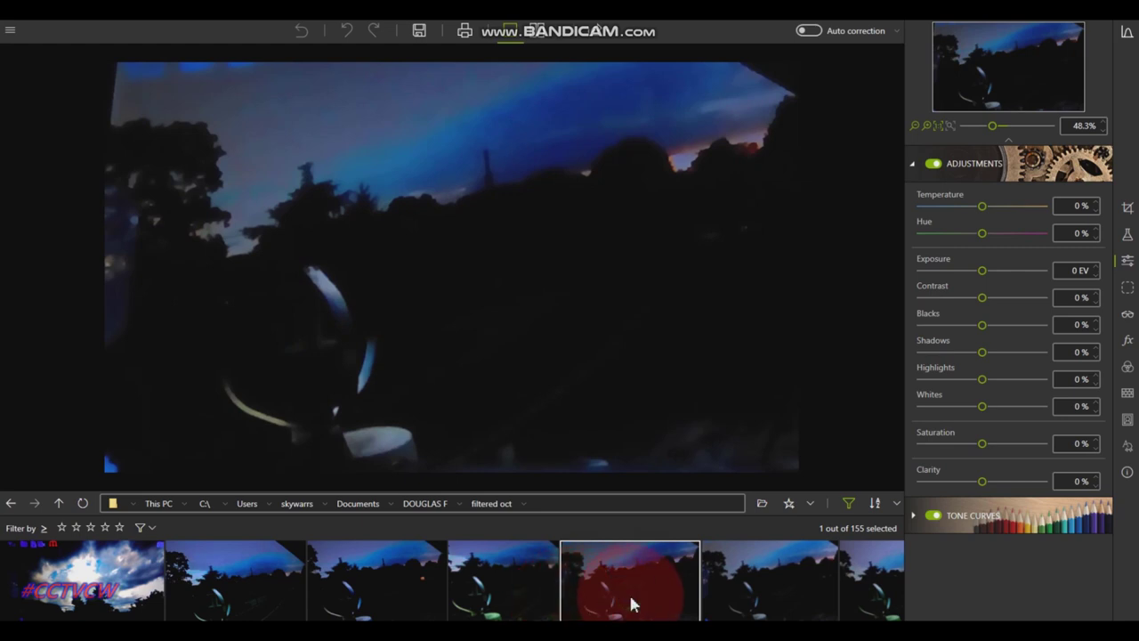
left_click(817, 584)
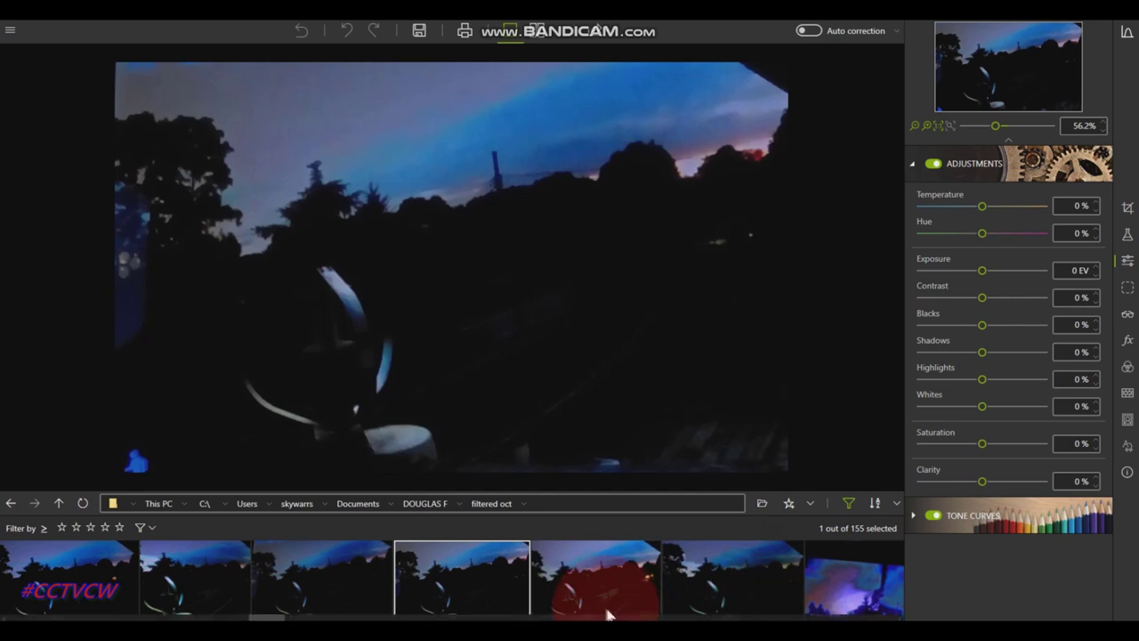
left_click(602, 601)
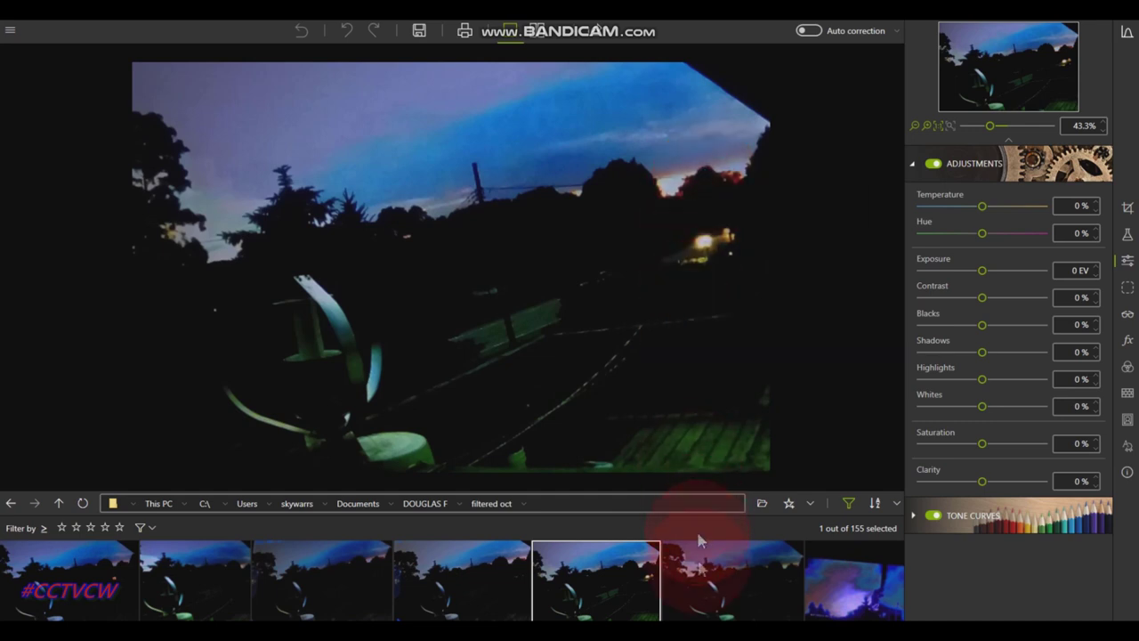
left_click(703, 580)
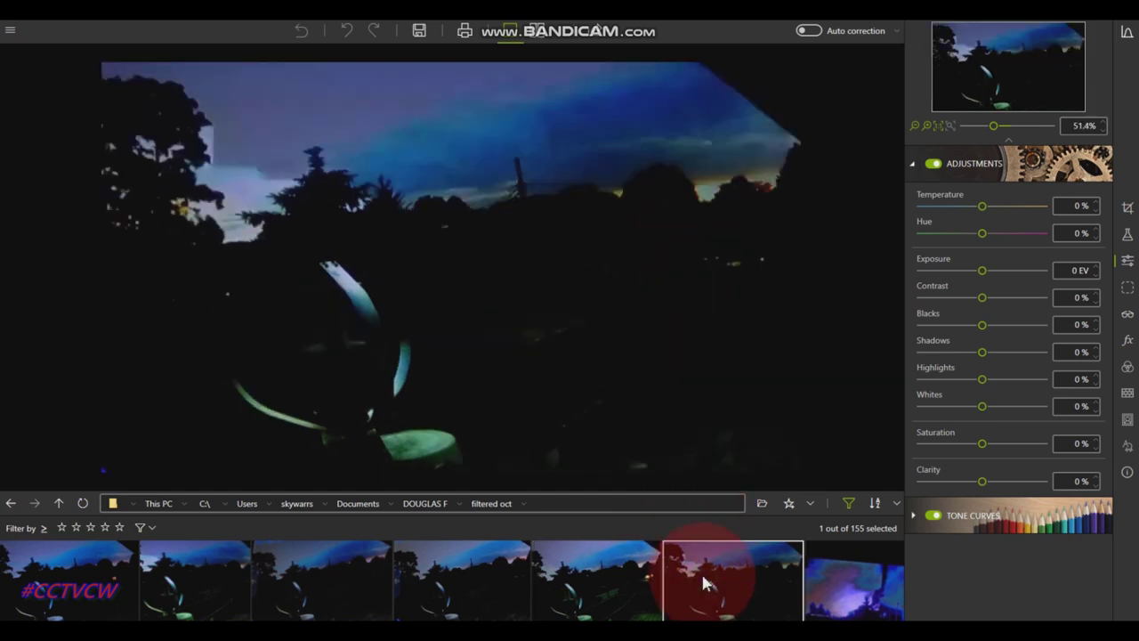
left_click(579, 203)
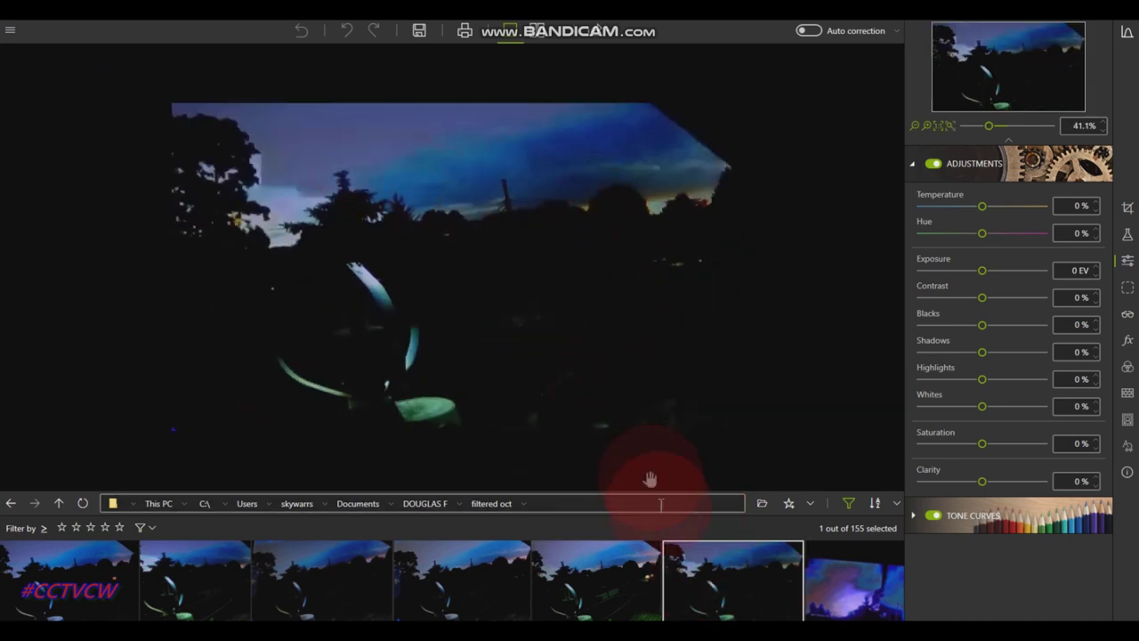
- Open and view the purple and blue split-sky photo that follows the dusk series
scroll(685, 583, "down", 3)
left_click_drag(683, 586, 651, 588)
left_click(549, 347)
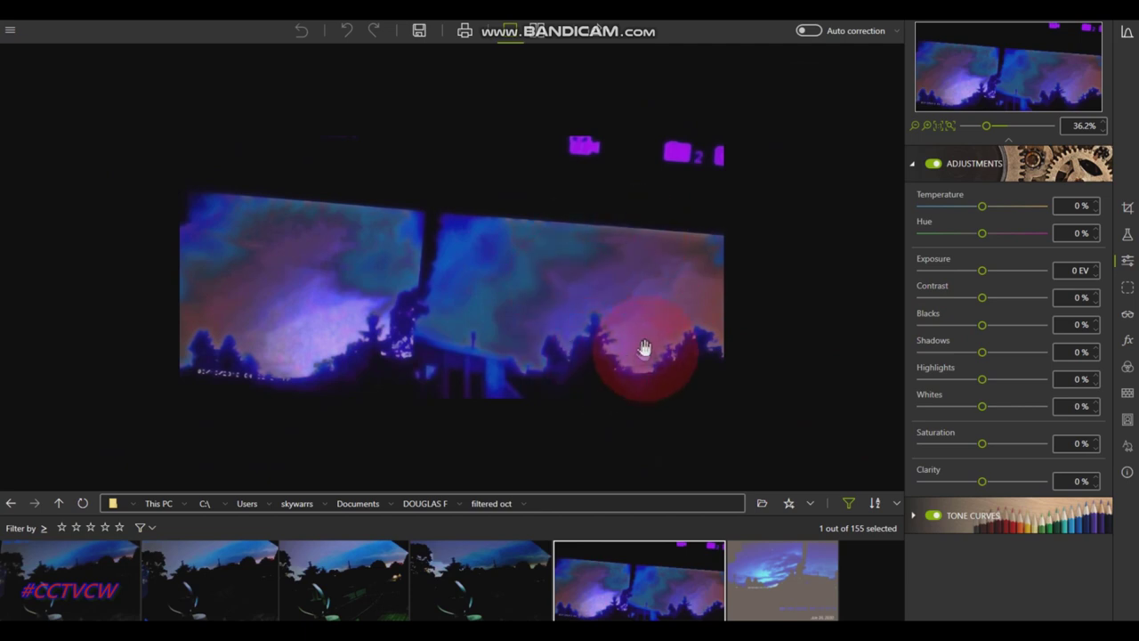
scroll(626, 593, "down", 1)
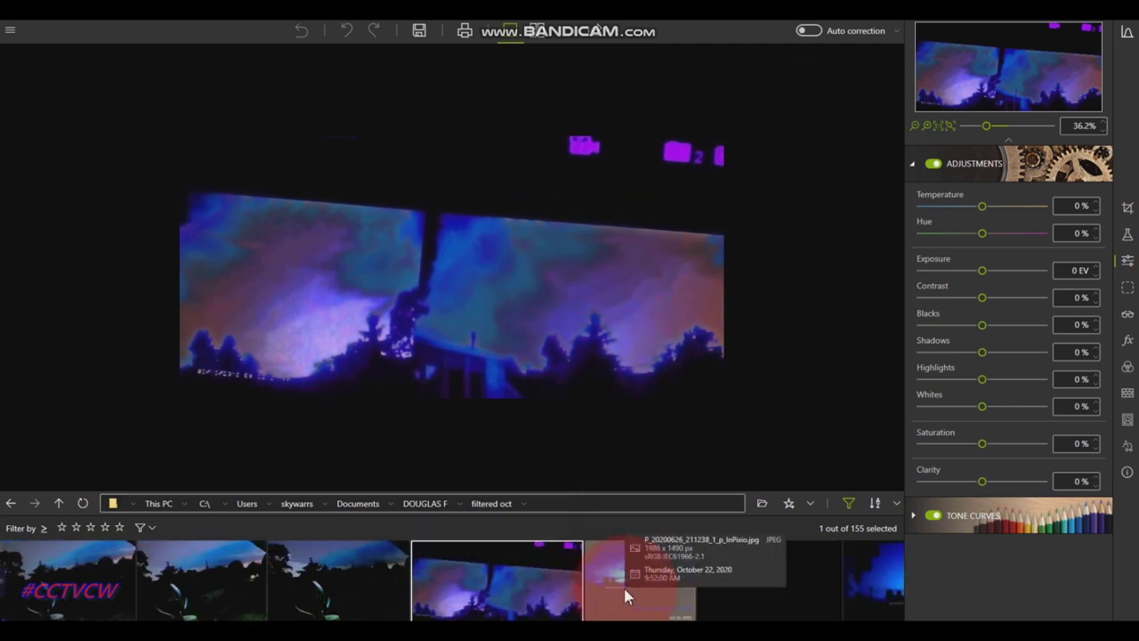
- Open the grey-toned Jun 26, 2020 photo and examine its bright blue clouds up close
left_click(625, 594)
left_click(625, 594)
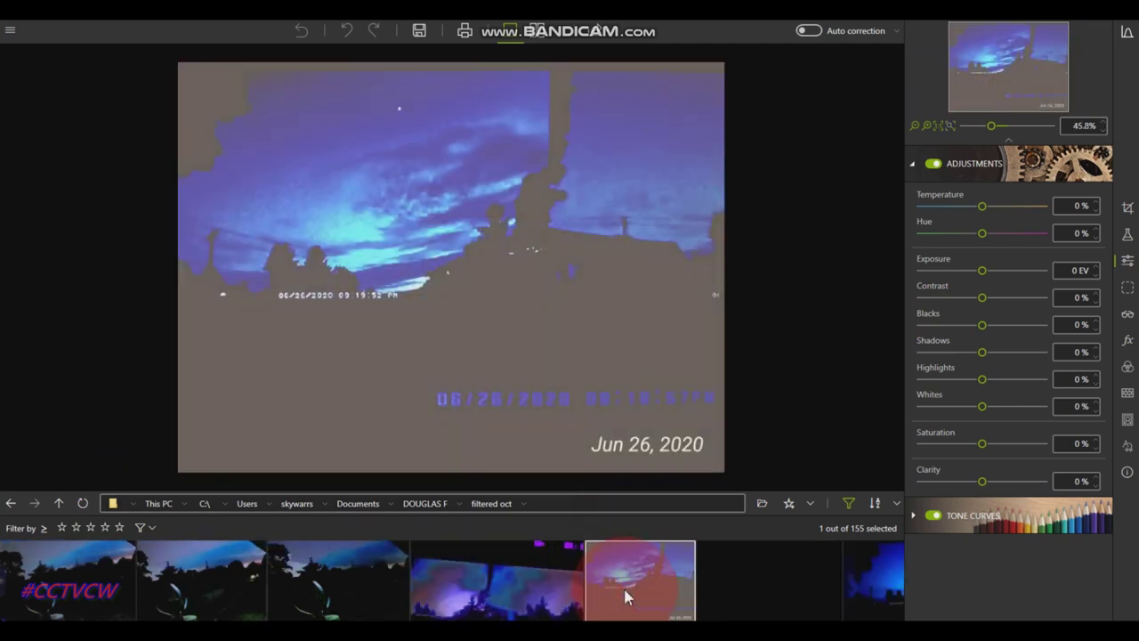
left_click_drag(485, 299, 371, 155)
scroll(371, 155, "up", 5)
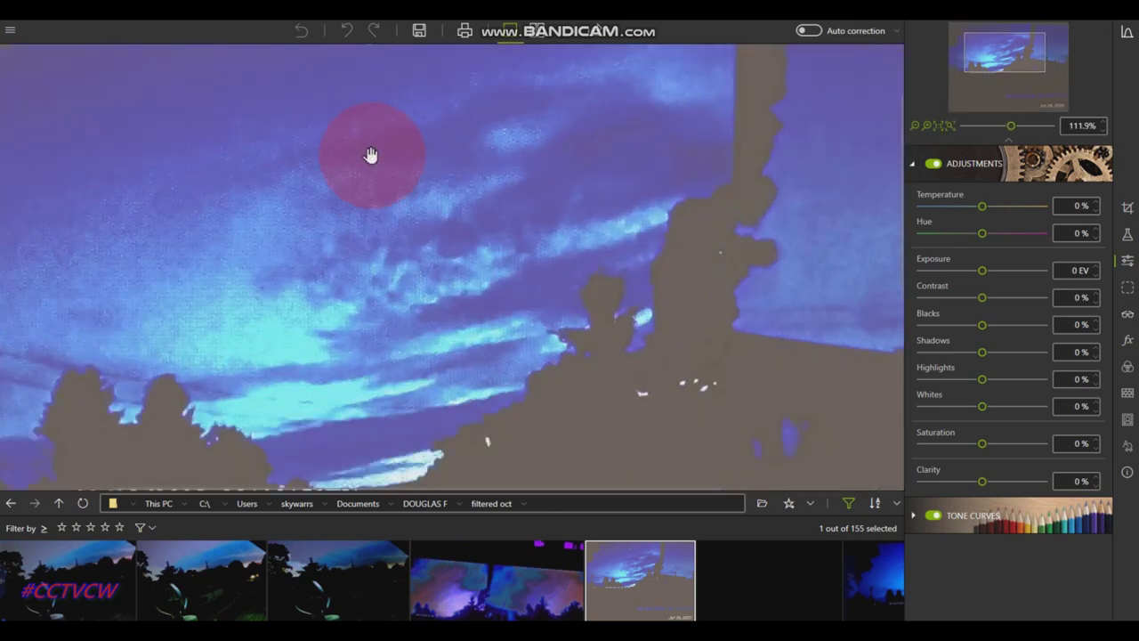
scroll(371, 155, "down", 3)
left_click_drag(387, 172, 277, 208)
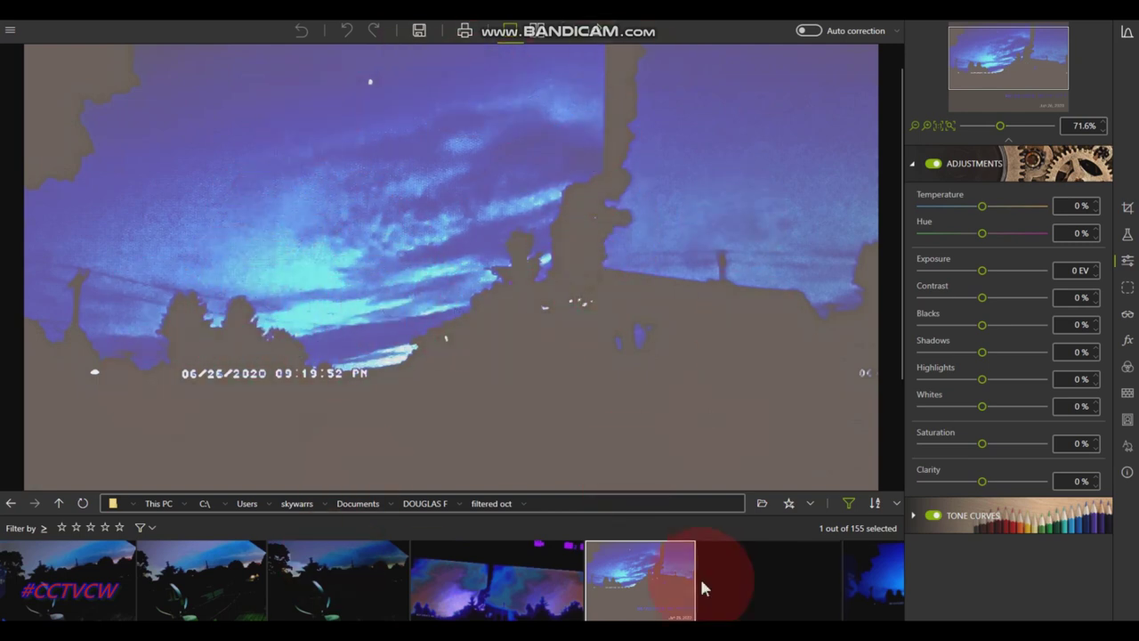
- Examine the grey-toned Jun 26, 2020 photo as a whole, including its time stamps and the clouds beside the tall tree
scroll(614, 583, "down", 2)
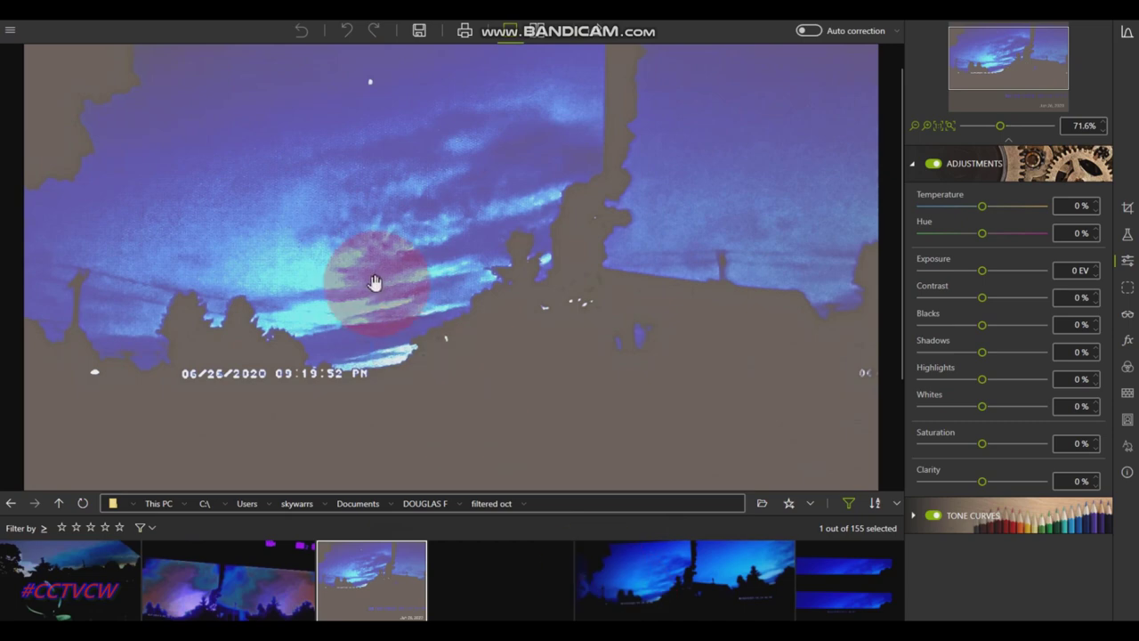
scroll(374, 282, "down", 3)
scroll(374, 282, "down", 1)
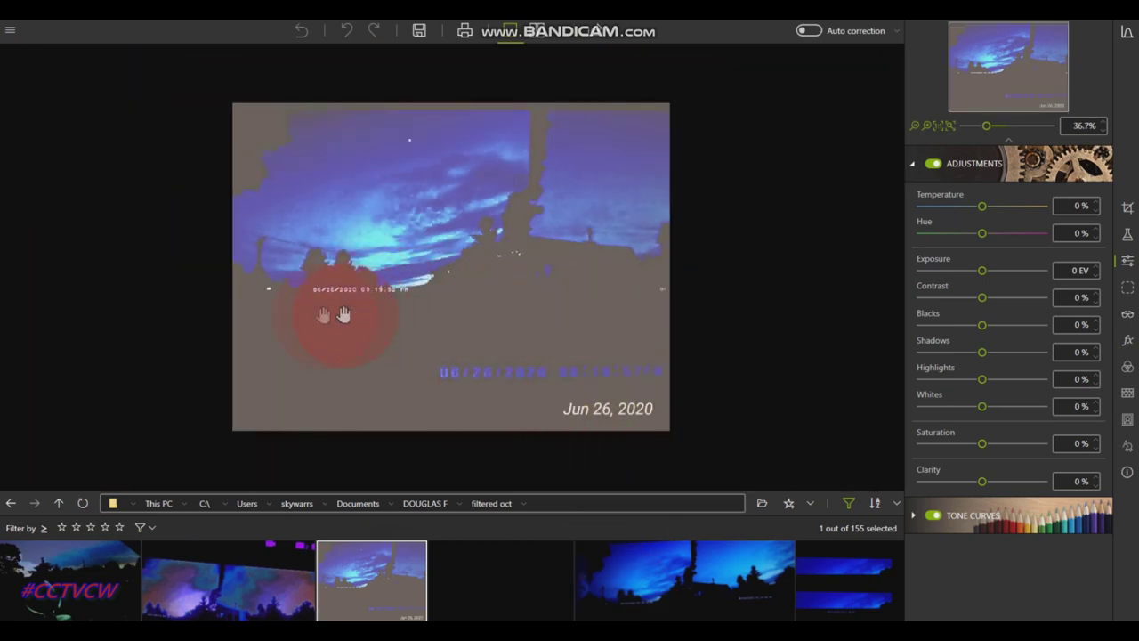
scroll(414, 299, "up", 2)
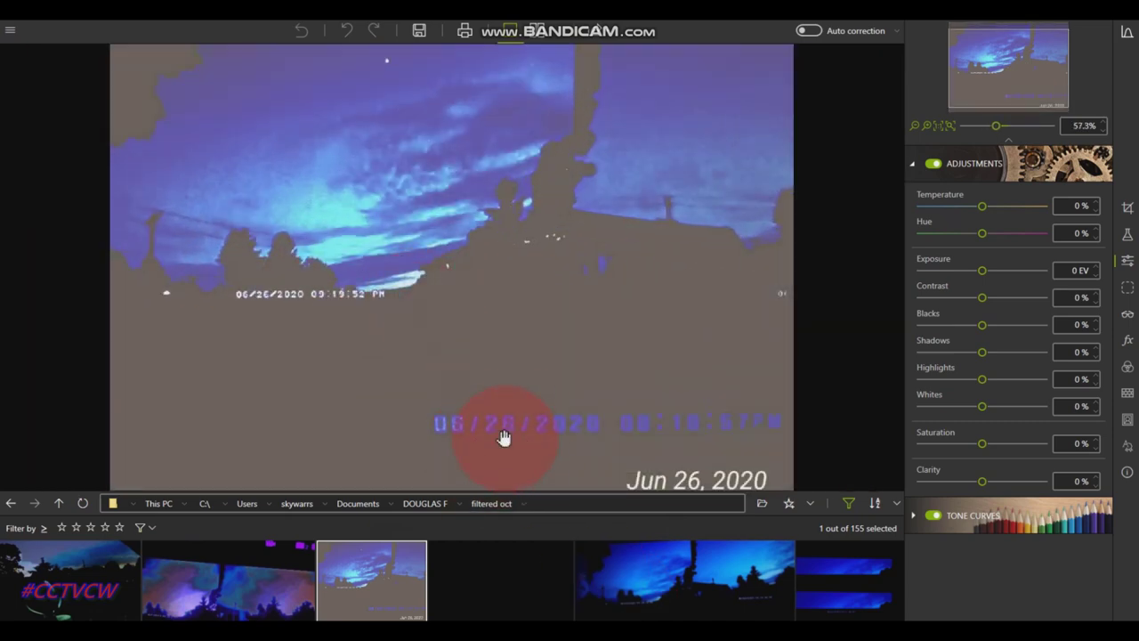
scroll(504, 438, "down", 2)
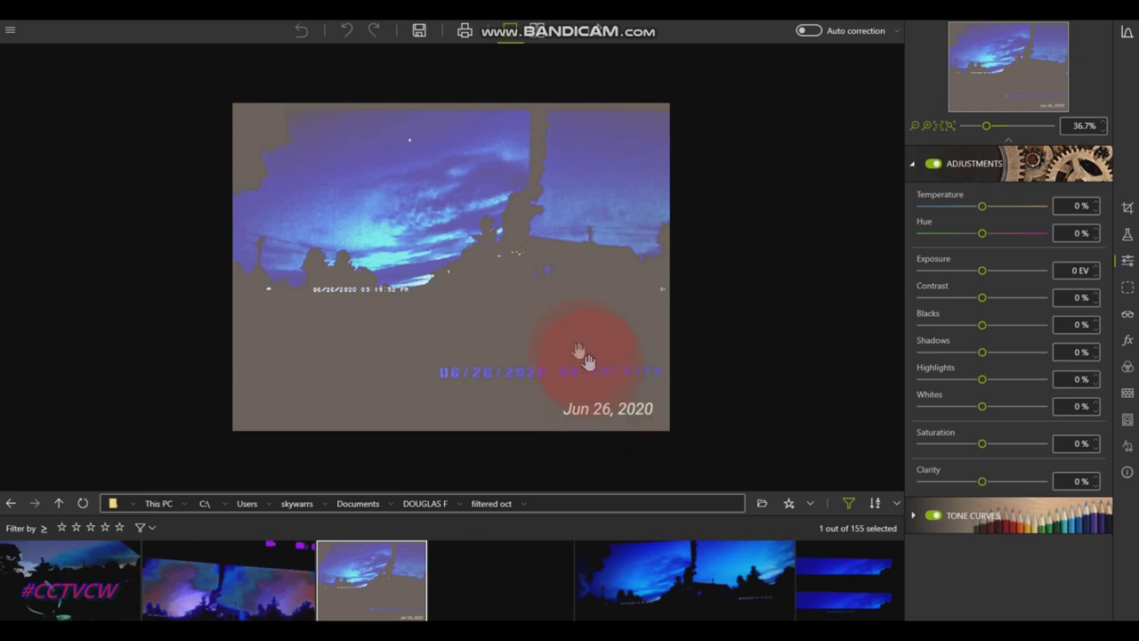
scroll(533, 287, "up", 3)
mouse_move(478, 224)
left_mouse_down()
mouse_move(470, 353)
mouse_move(485, 206)
left_mouse_up()
scroll(483, 203, "down", 5)
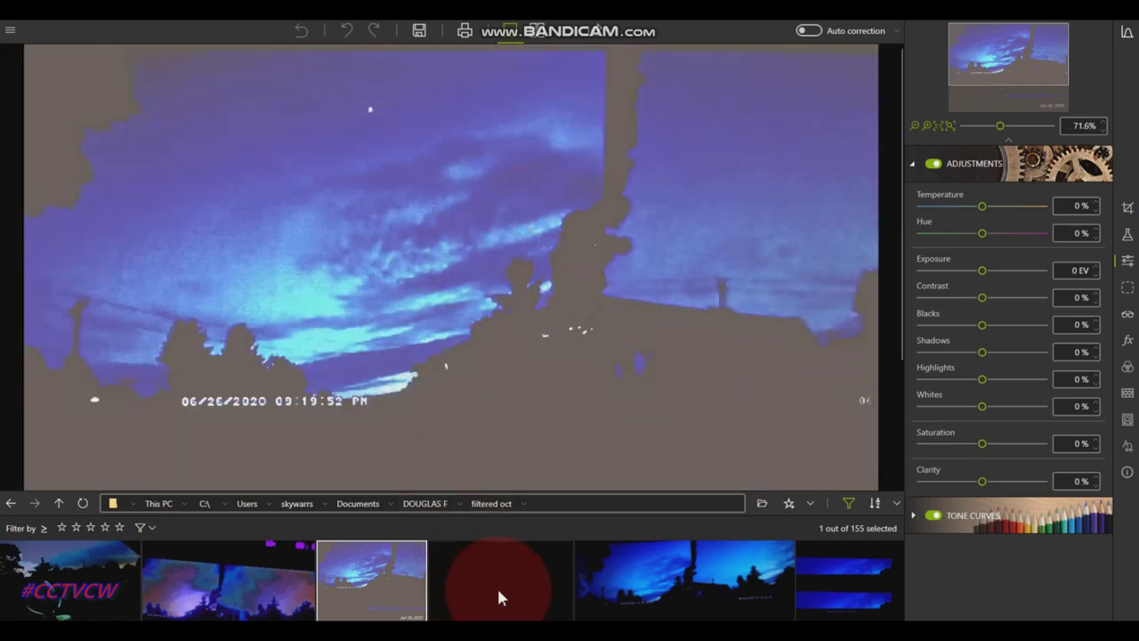
- Go past the black photo to the double blue-sky photo and examine the clouds beside its central tree
left_click(498, 595)
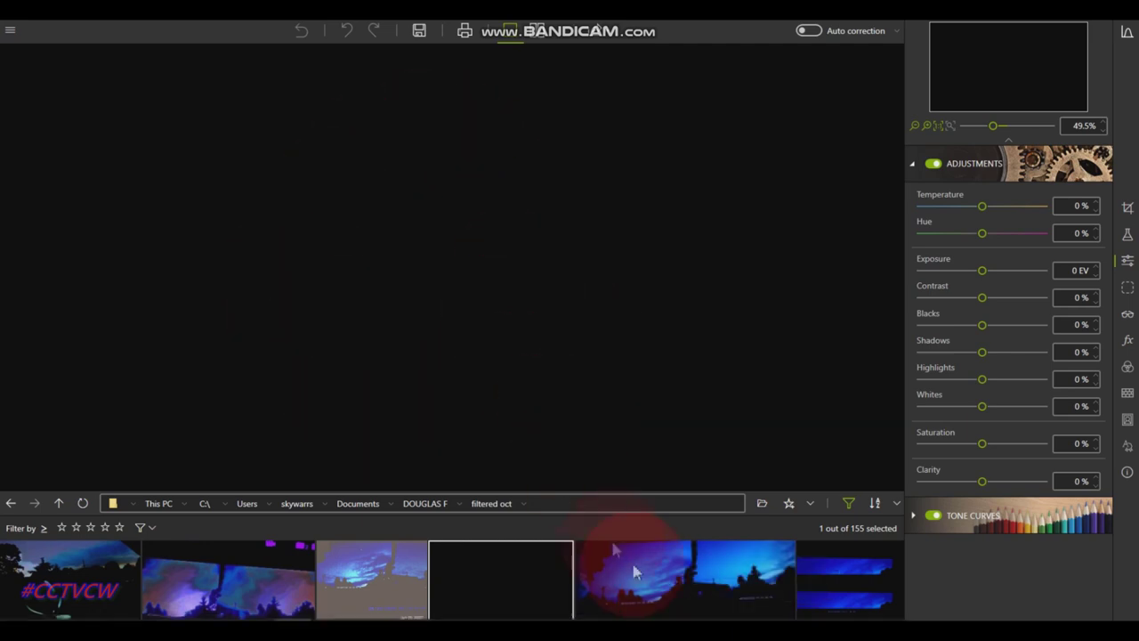
left_click(648, 581)
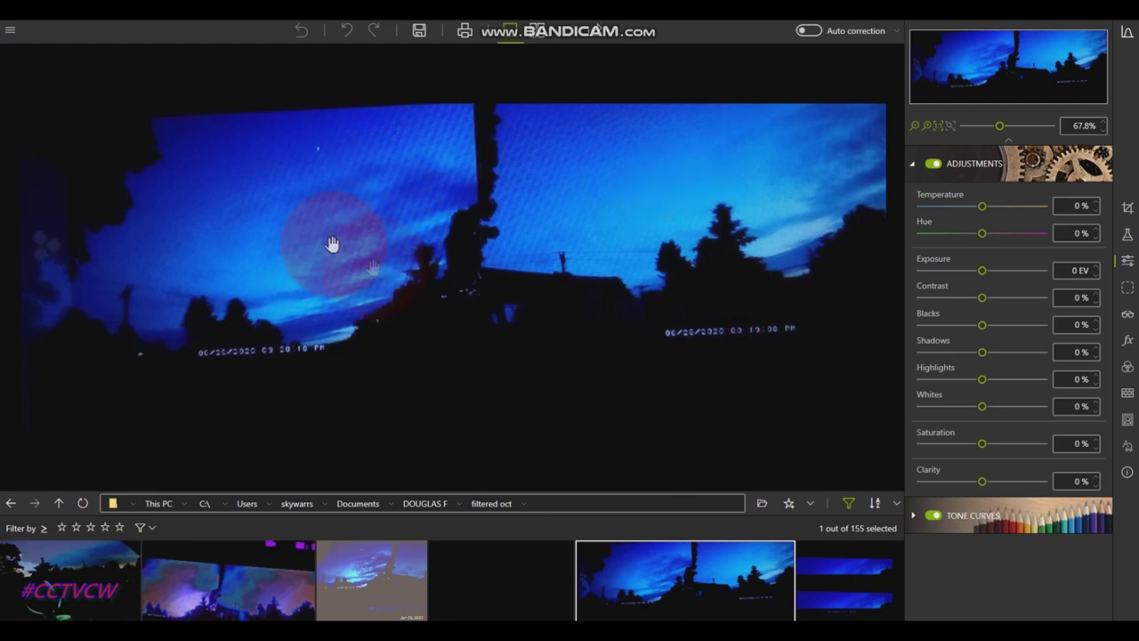
scroll(307, 231, "up", 2)
scroll(307, 232, "up", 1)
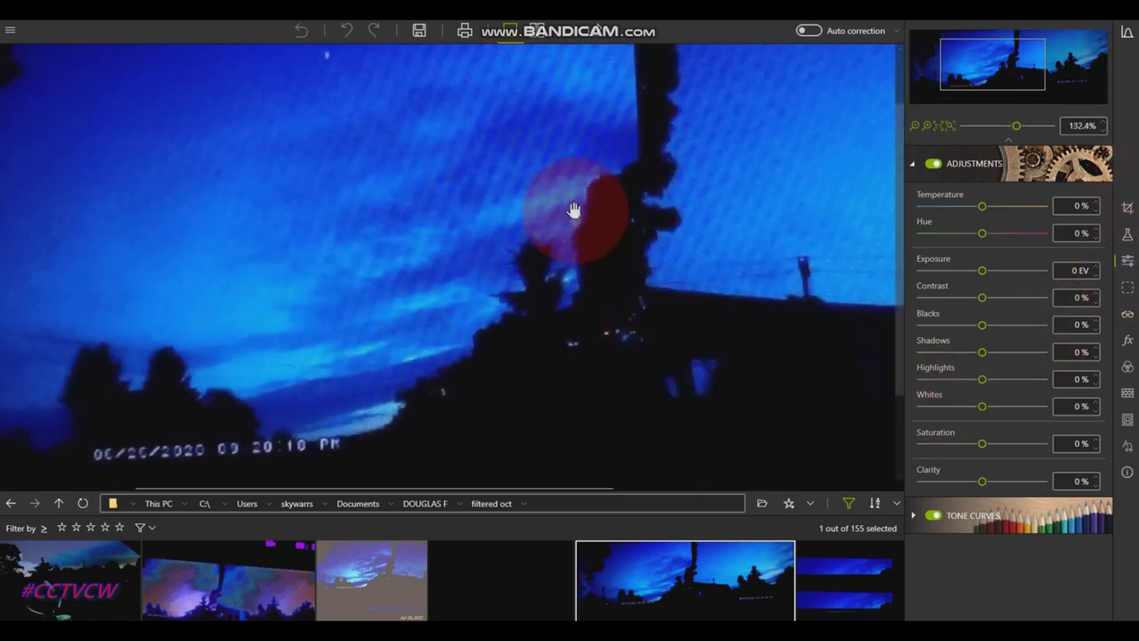
scroll(577, 212, "down", 3)
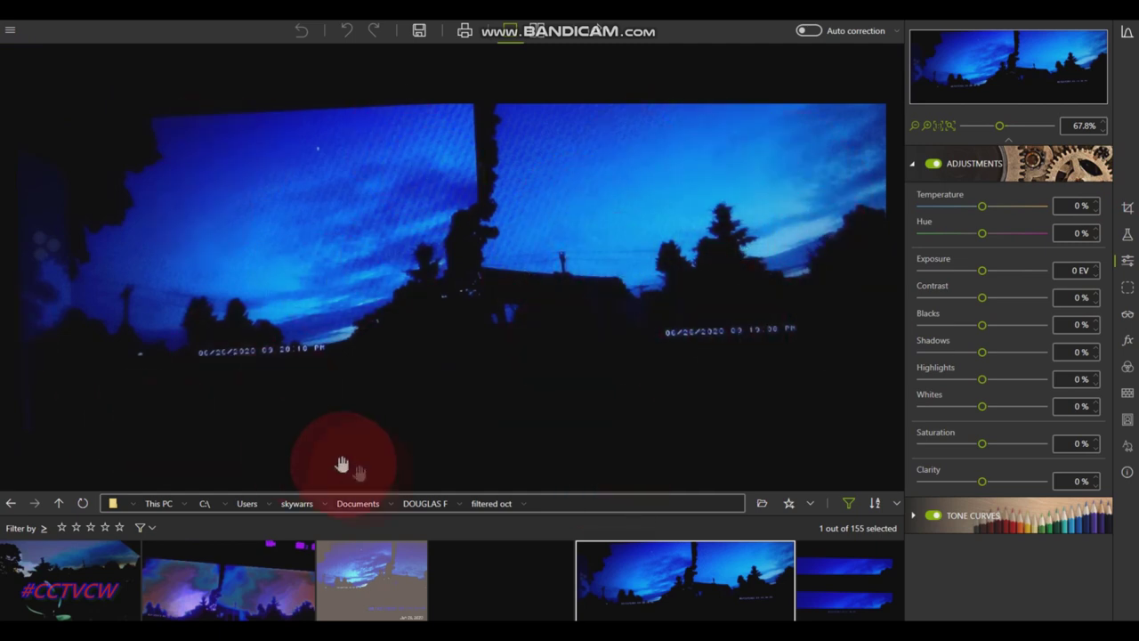
- Open and examine the photo with two horizontal strips of deep blue sky
scroll(604, 586, "down", 3)
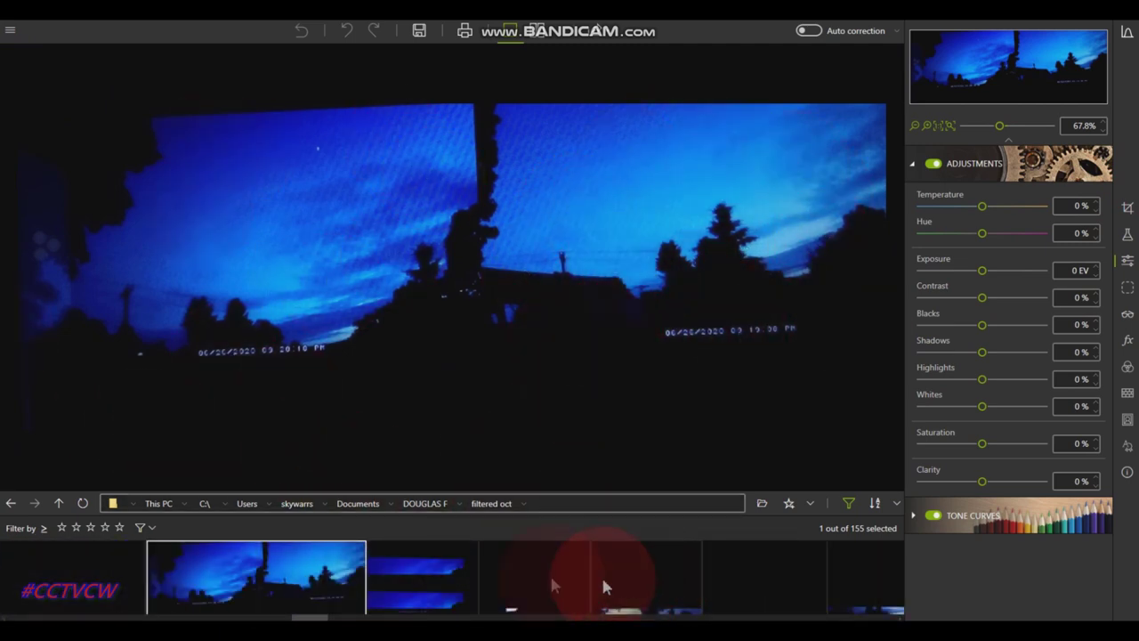
left_click(467, 609)
scroll(432, 204, "down", 3)
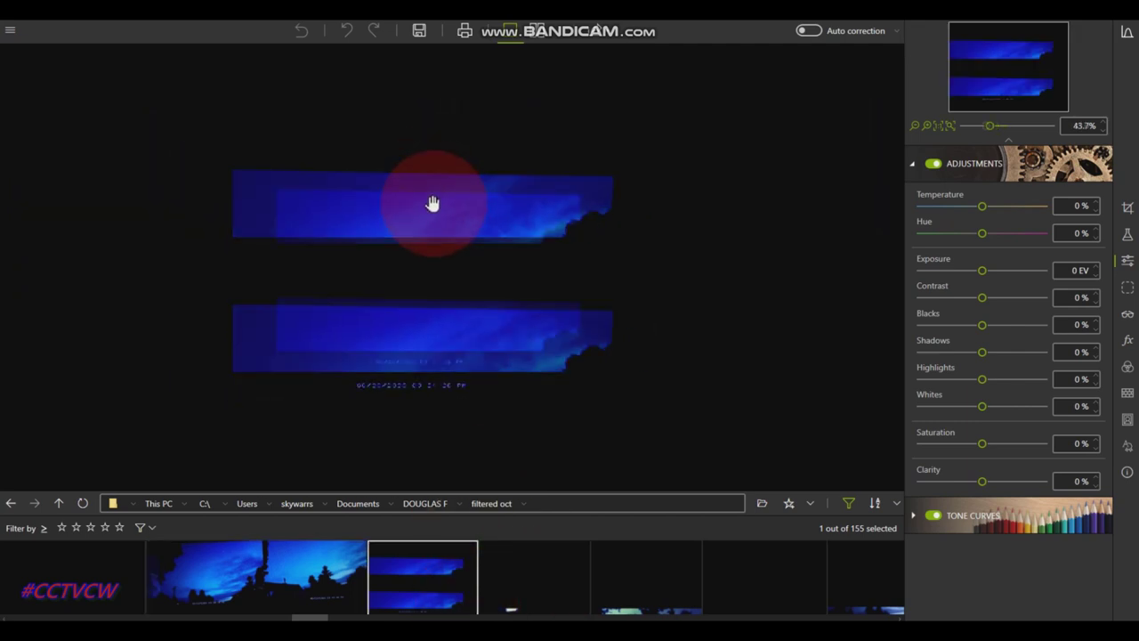
scroll(422, 244, "up", 2)
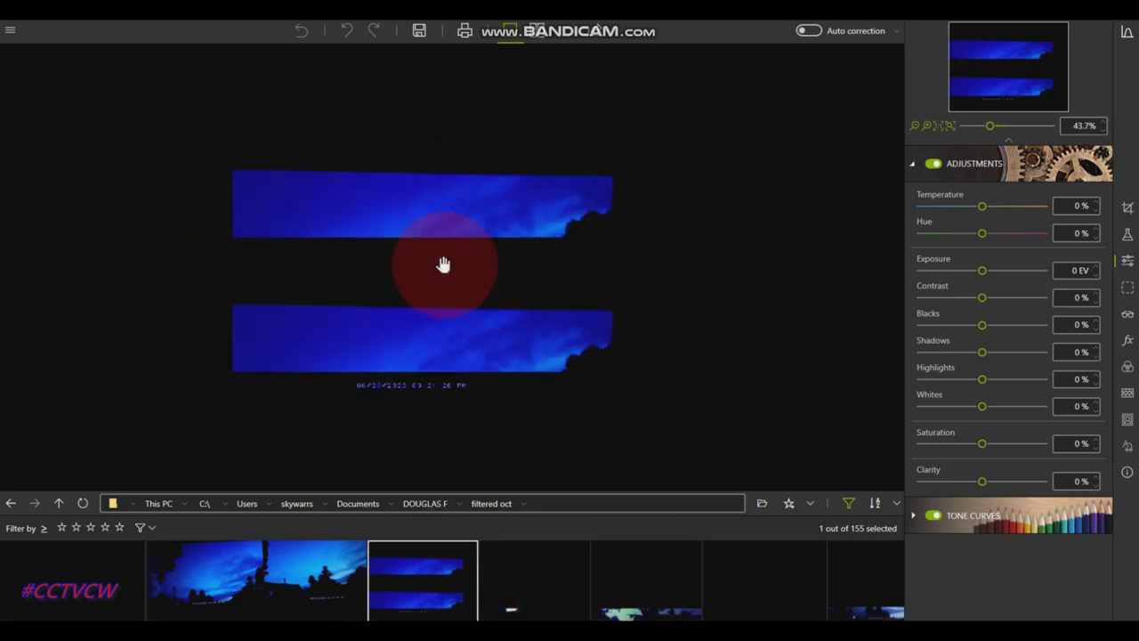
- View the following mostly black photos that show only a narrow strip of sky along their lower edge
left_click(576, 601)
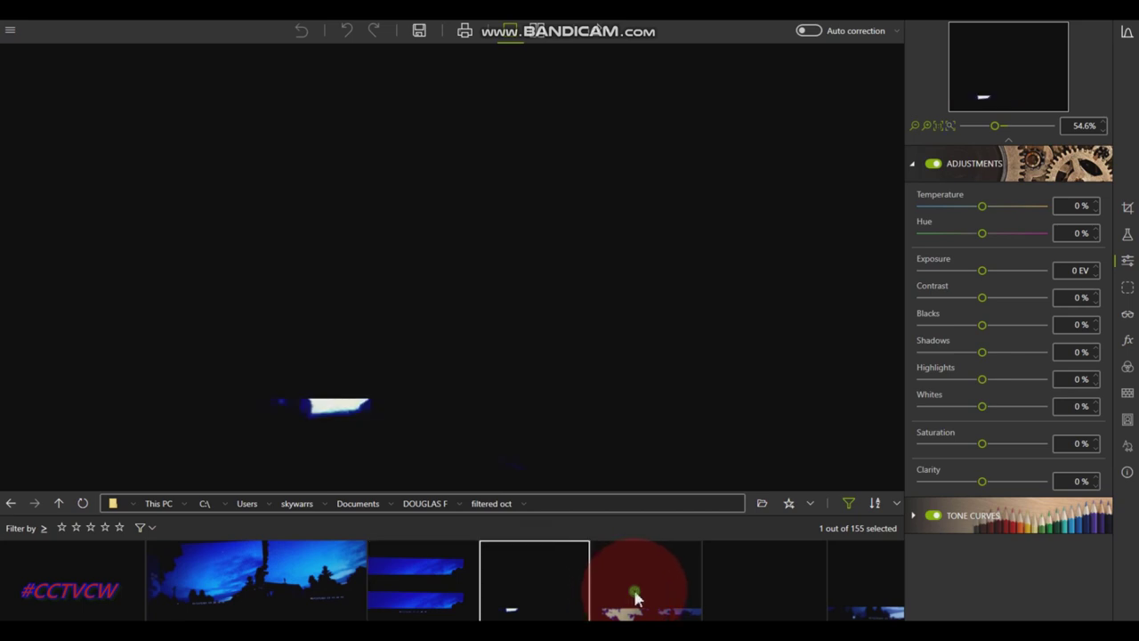
left_click(634, 587)
scroll(634, 591, "down", 3)
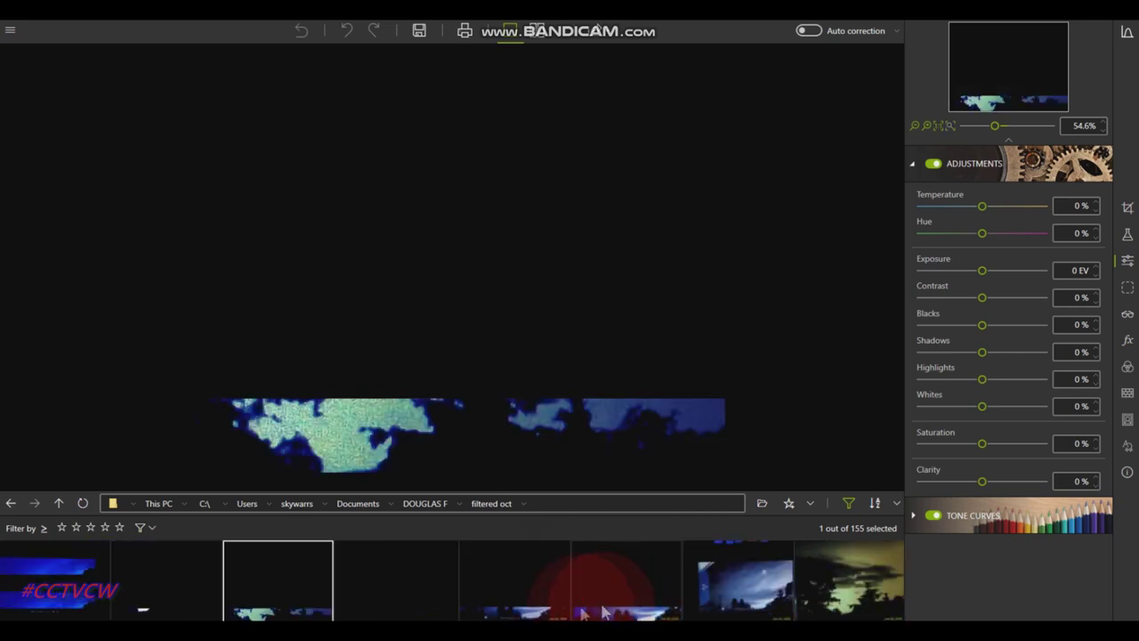
left_click(408, 585)
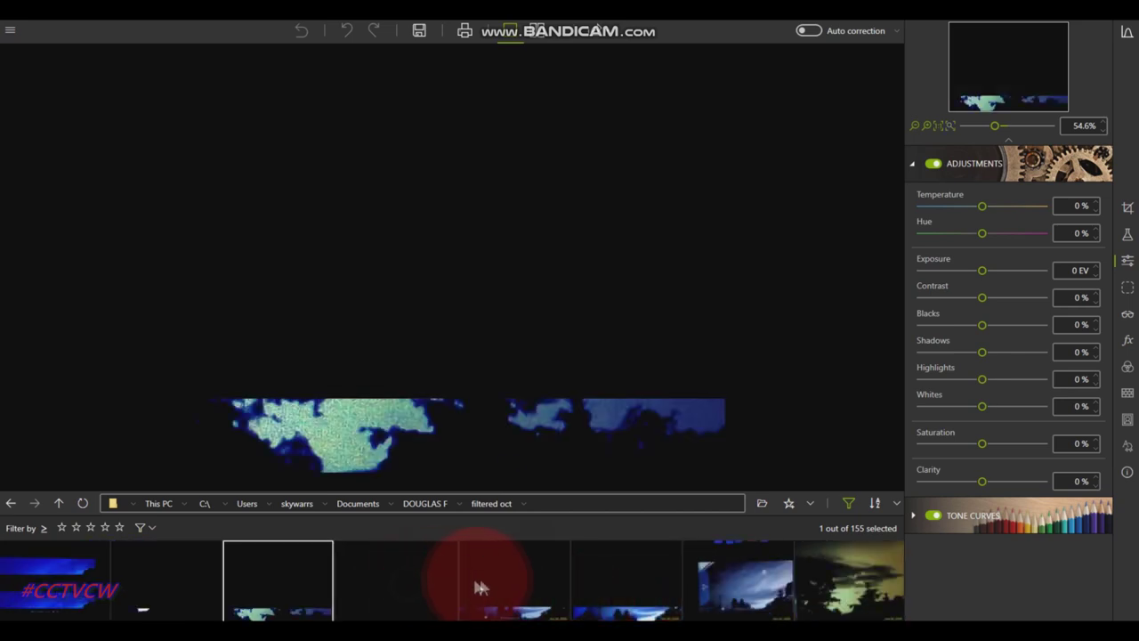
left_click(521, 588)
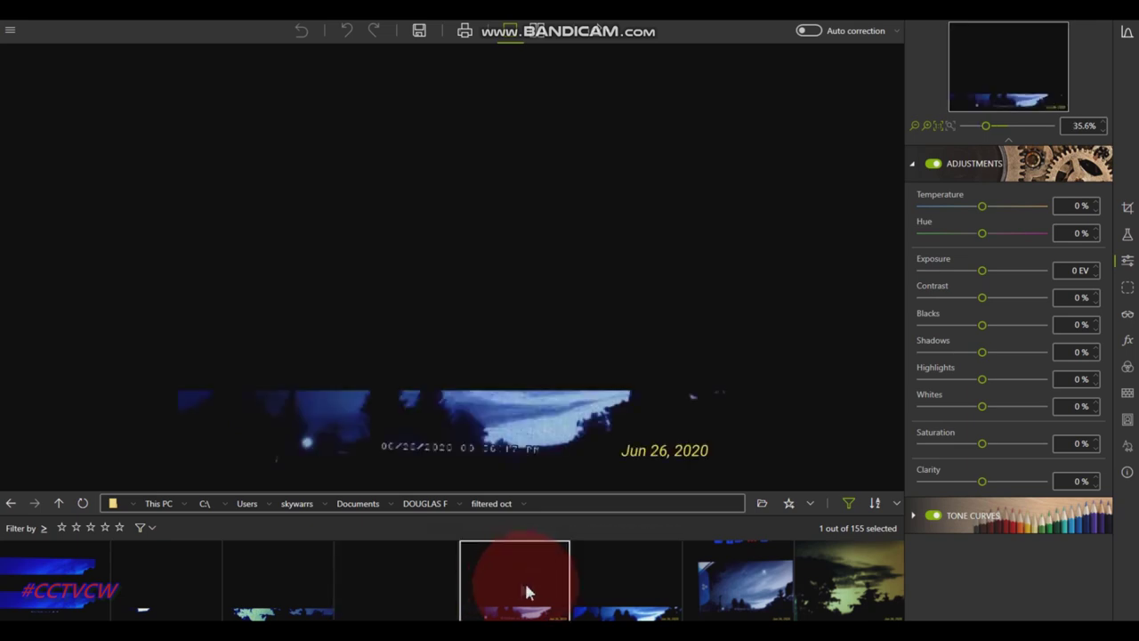
left_click(626, 601)
scroll(624, 602, "down", 3)
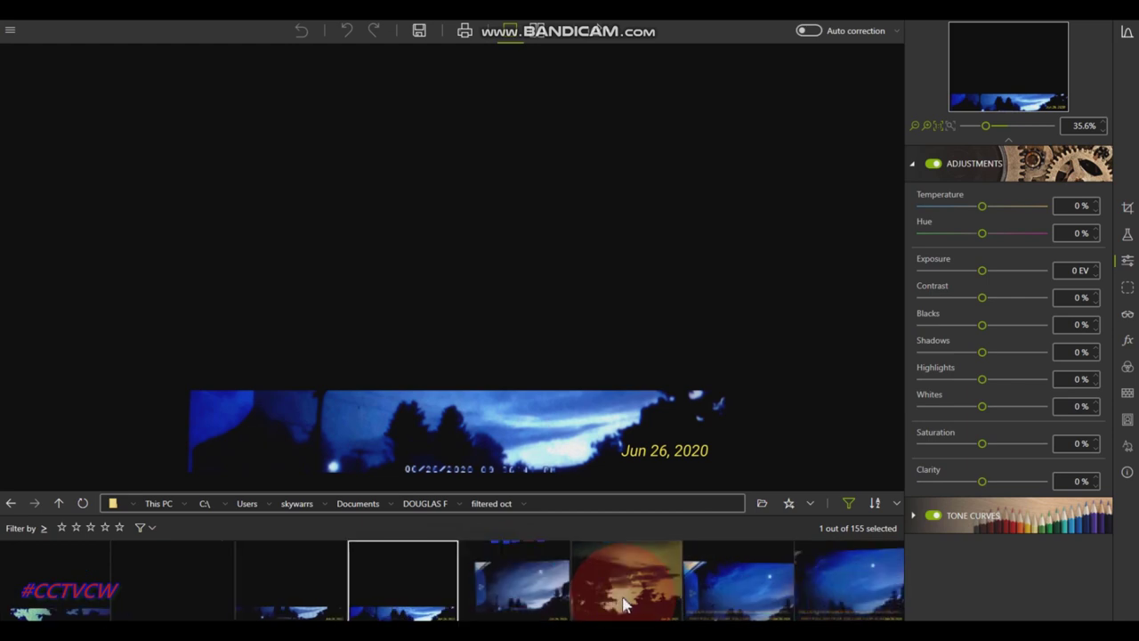
- Open the Jun 26, 2020 photo with the bright spot and trace the dark cloud's edge from the blue panel to the sky's upper border
left_click(441, 612)
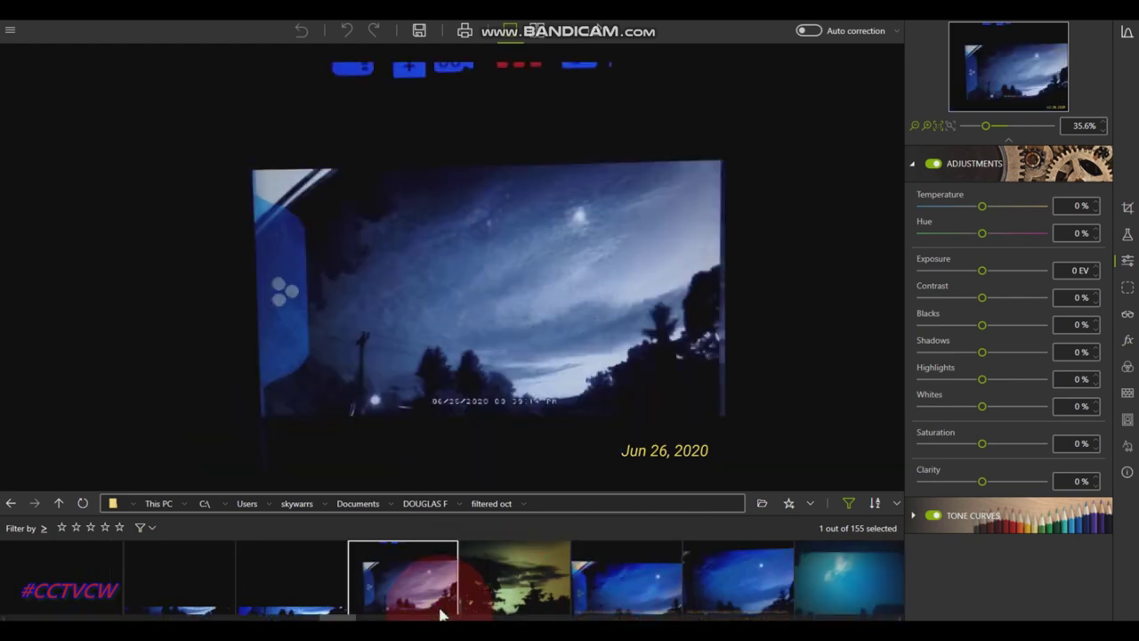
left_click(623, 204)
scroll(611, 203, "up", 1)
scroll(610, 202, "up", 2)
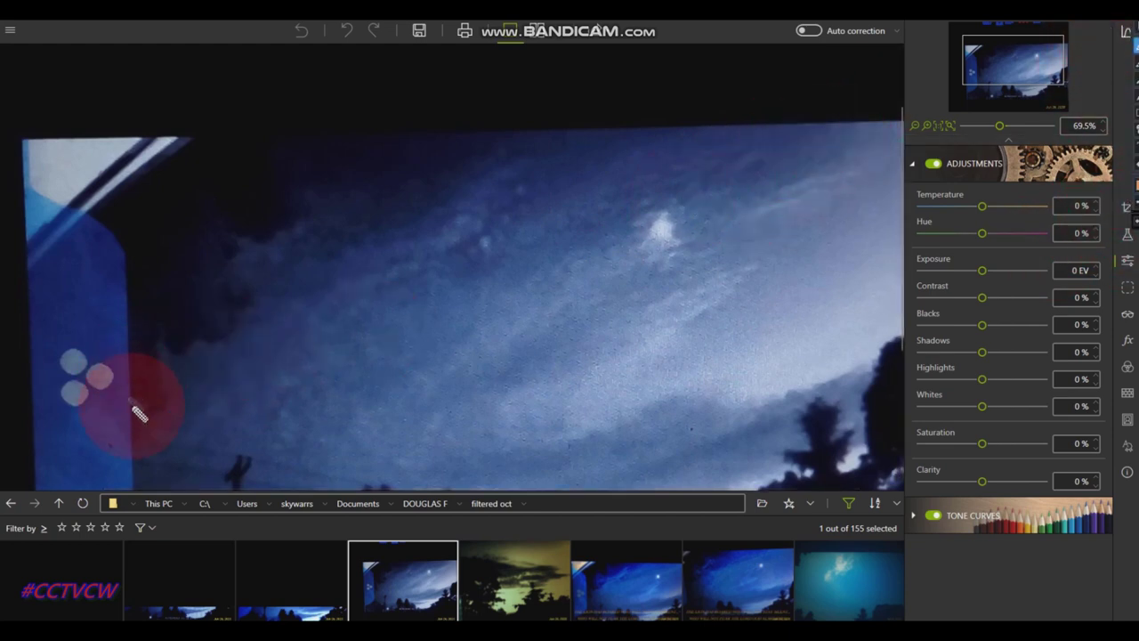
mouse_move(136, 411)
left_mouse_down()
mouse_move(210, 395)
mouse_move(410, 276)
mouse_move(492, 210)
mouse_move(525, 133)
left_mouse_up()
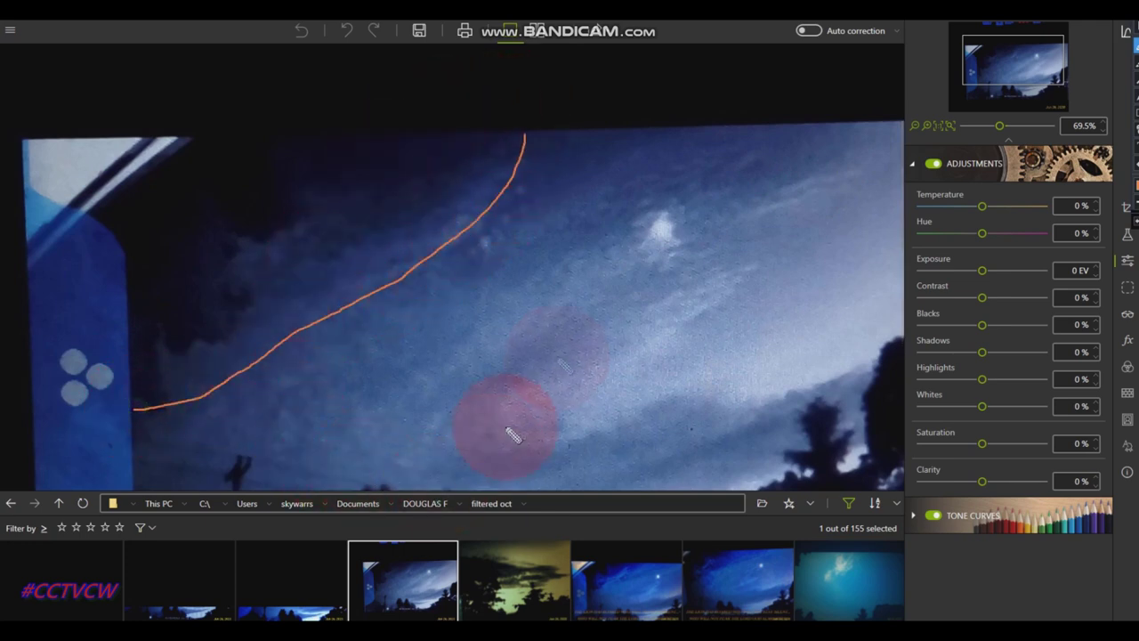
- Outline the bright spot, draw a long diagonal beneath it and a short line from it toward the sky's edge, and clear the markings
mouse_move(652, 198)
left_mouse_down()
mouse_move(637, 235)
mouse_move(675, 257)
mouse_move(688, 217)
left_mouse_up()
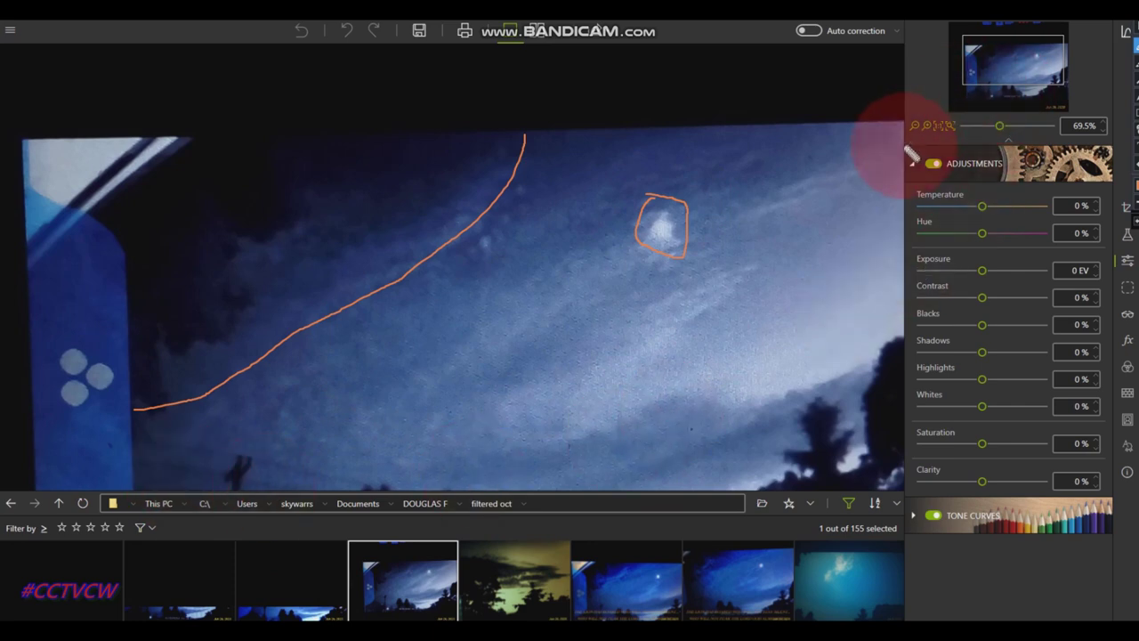
mouse_move(892, 153)
left_mouse_down()
mouse_move(839, 221)
mouse_move(640, 373)
mouse_move(349, 509)
mouse_move(277, 514)
left_mouse_up()
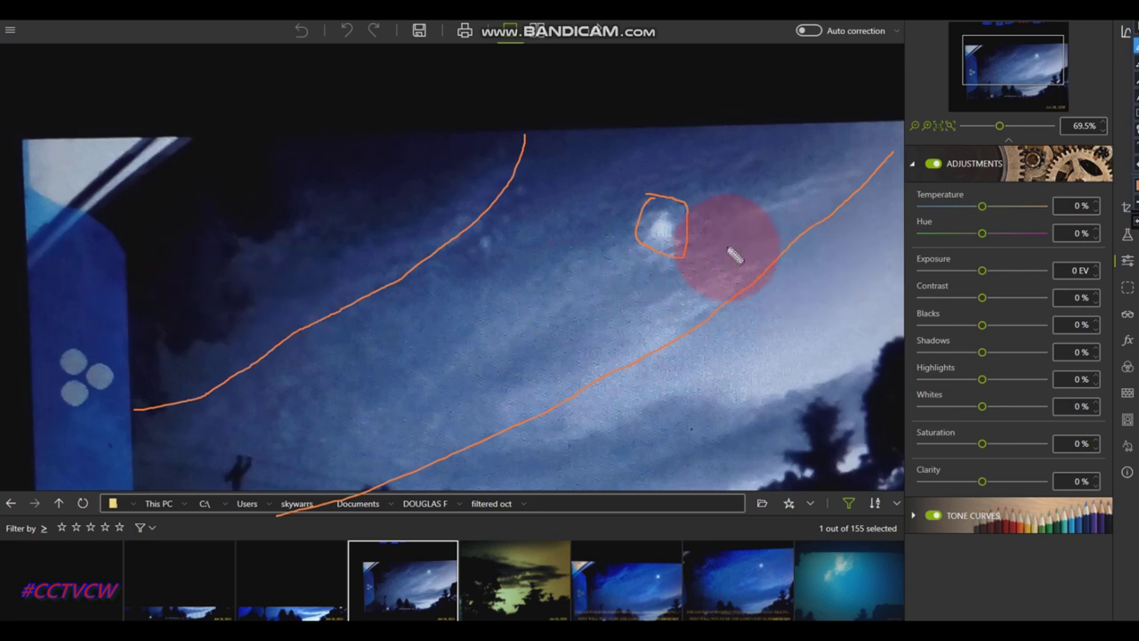
left_click_drag(712, 222, 881, 176)
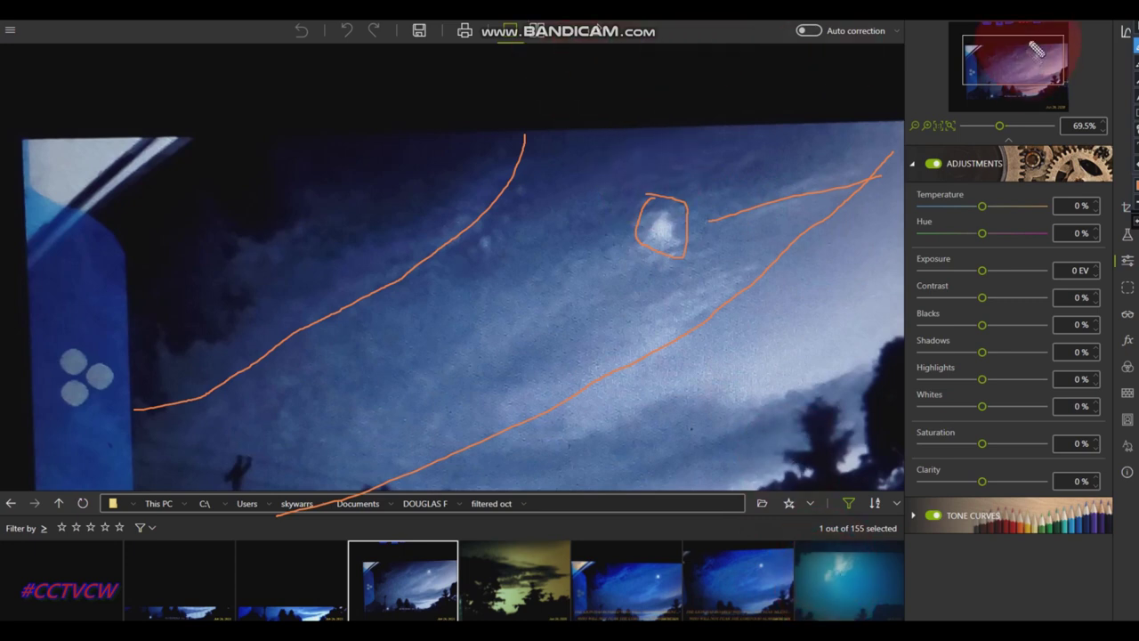
key("Escape")
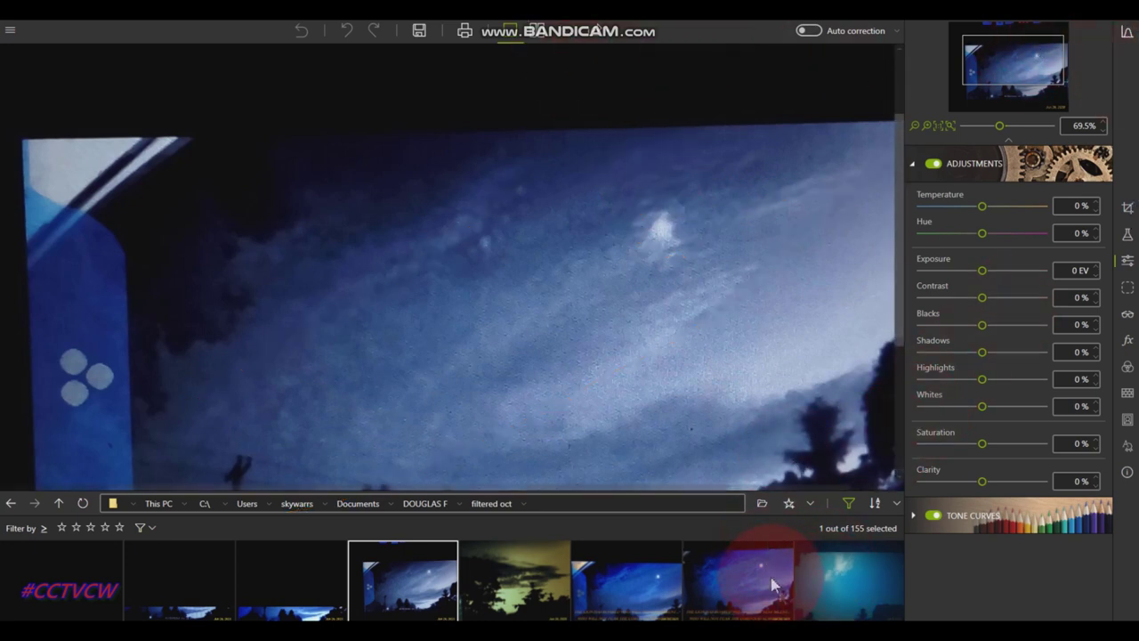
- Open the Jul 8, 2020 photo, examine its clouds and bring up the editing presets
left_click(827, 583)
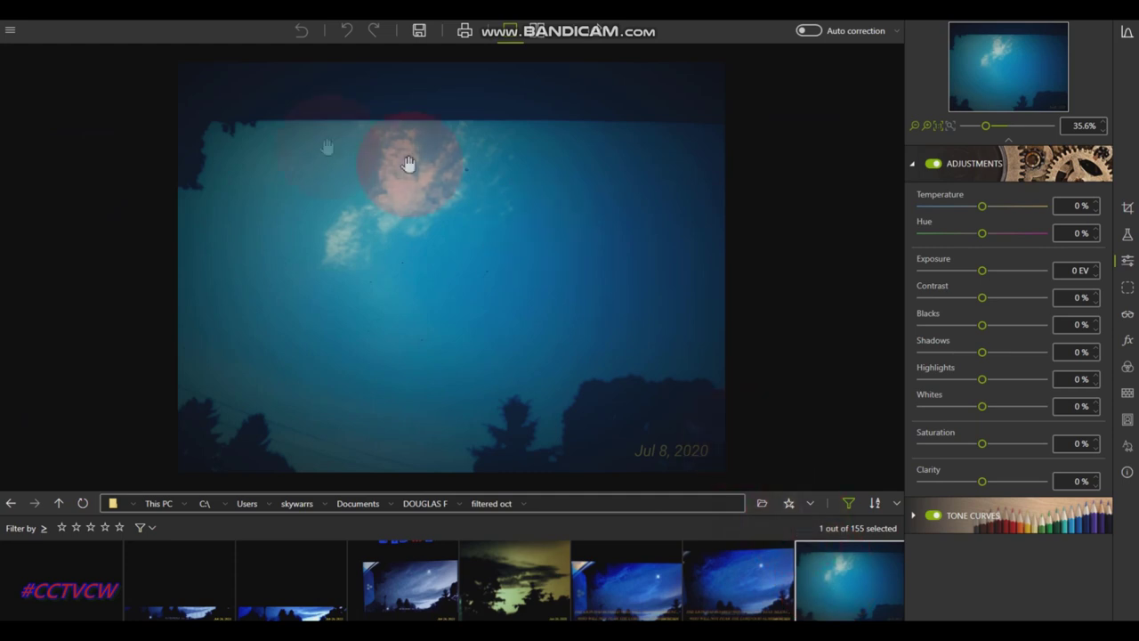
scroll(294, 166, "up", 2)
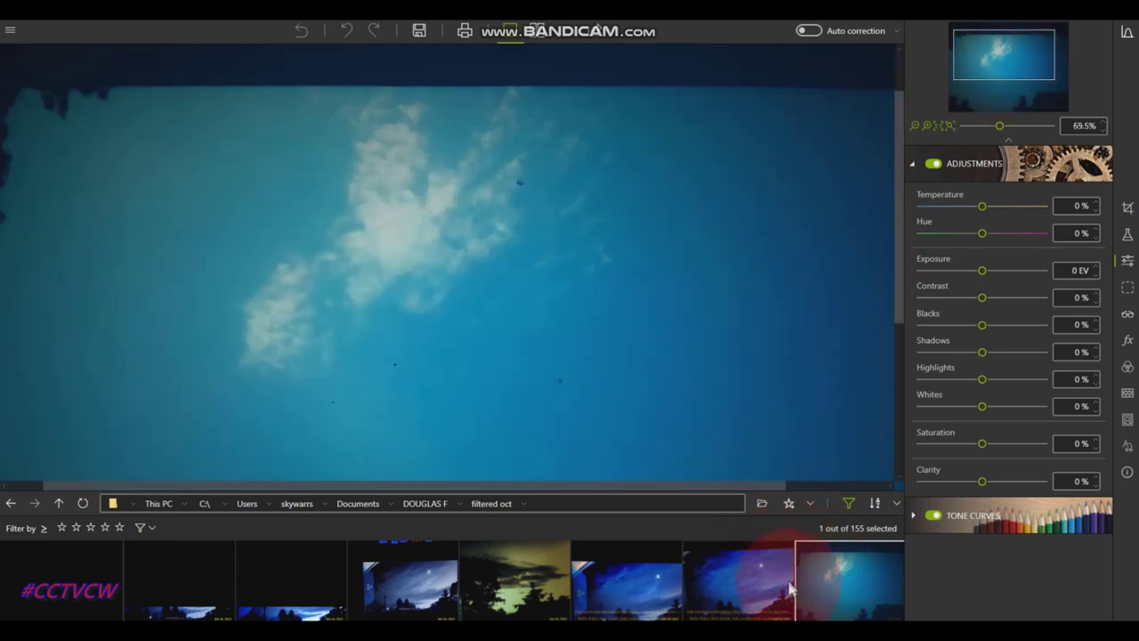
left_click(1127, 235)
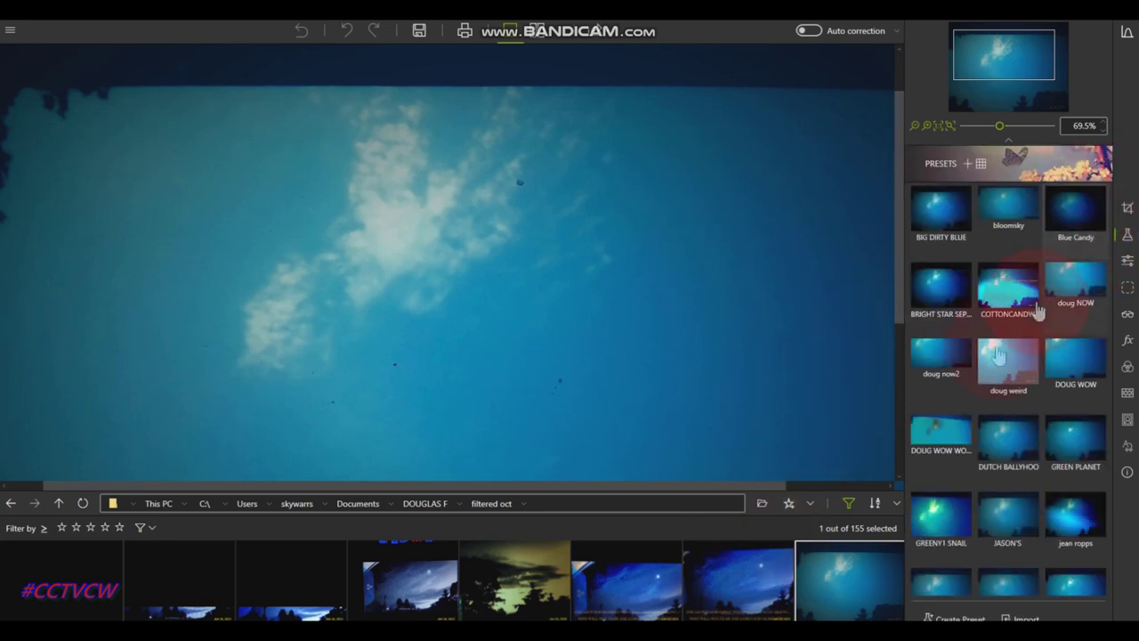
- Try the doug now2 user preset on the photo and revert it
scroll(961, 411, "down", 1)
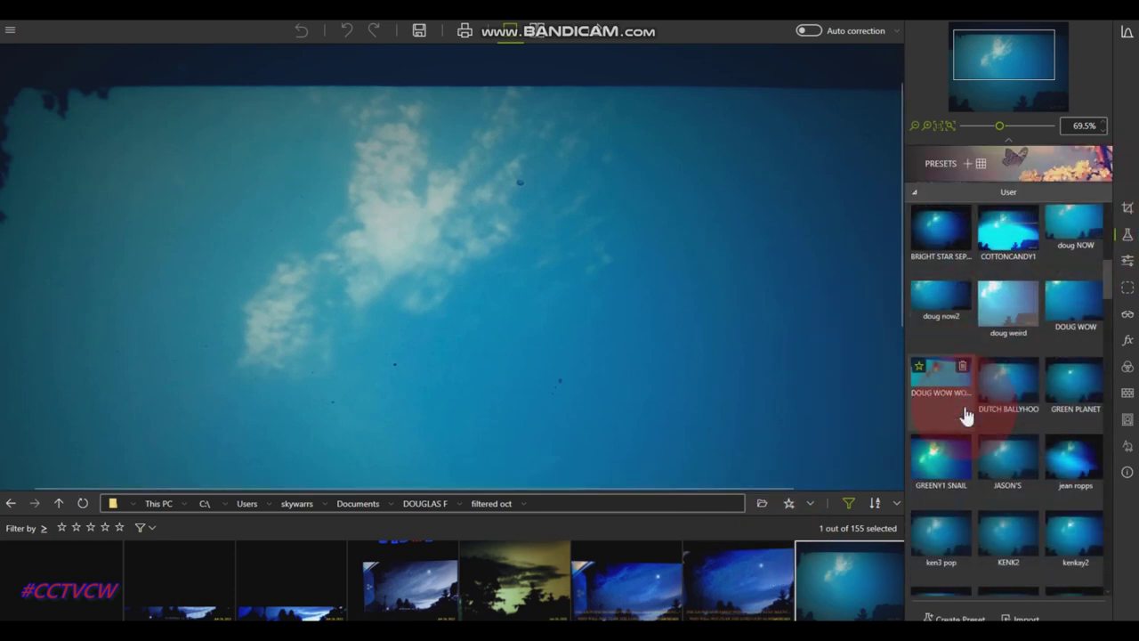
scroll(966, 416, "up", 1)
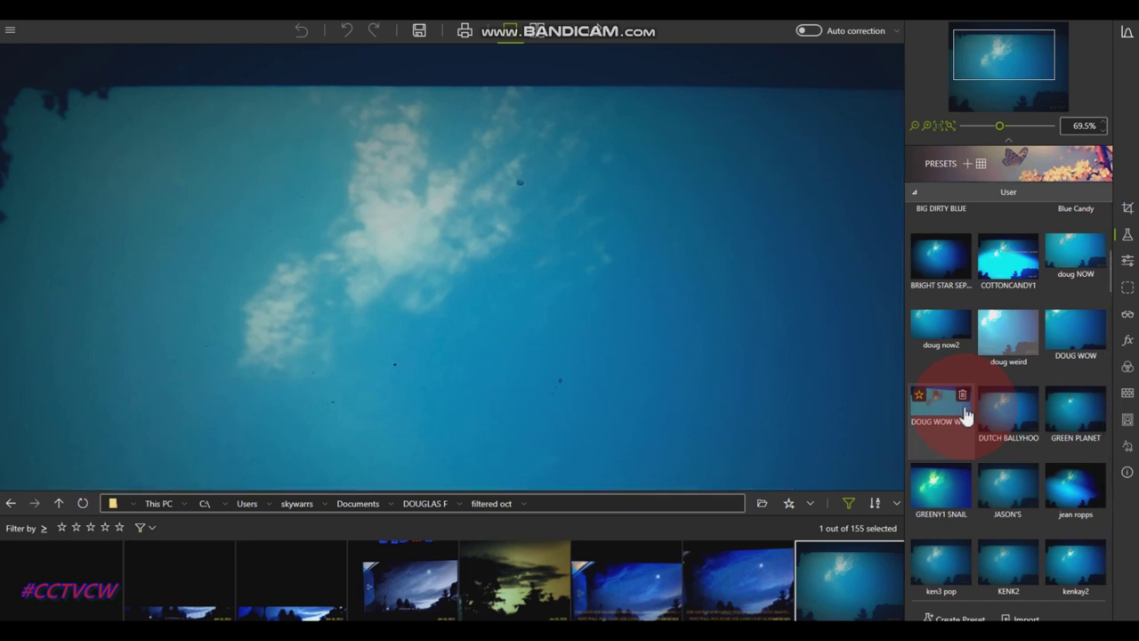
left_click(941, 352)
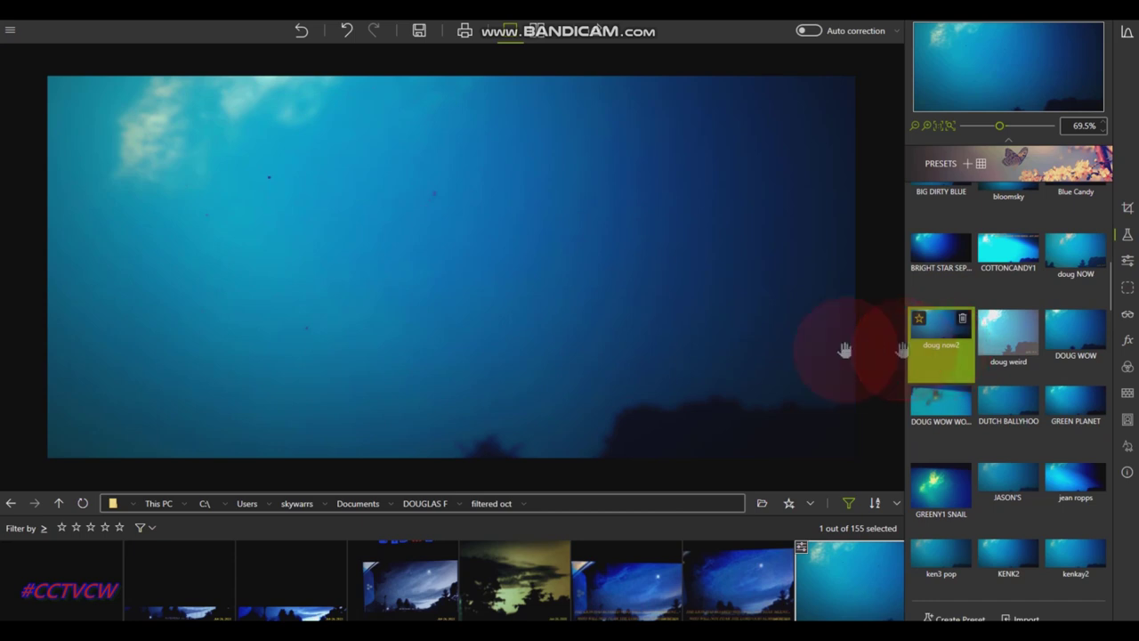
left_click(300, 30)
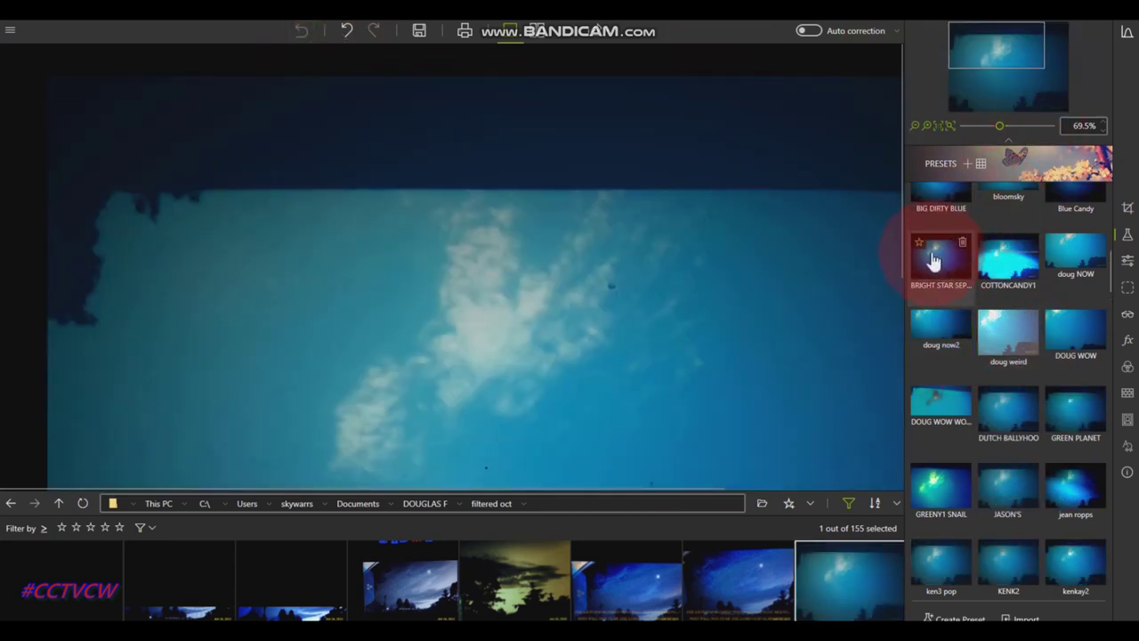
- Apply the BRIGHT STAR SEP preset to the Jul 8, 2020 photo and examine the clouds and the dark specks around them
left_click(950, 265)
left_click_drag(772, 367, 478, 198)
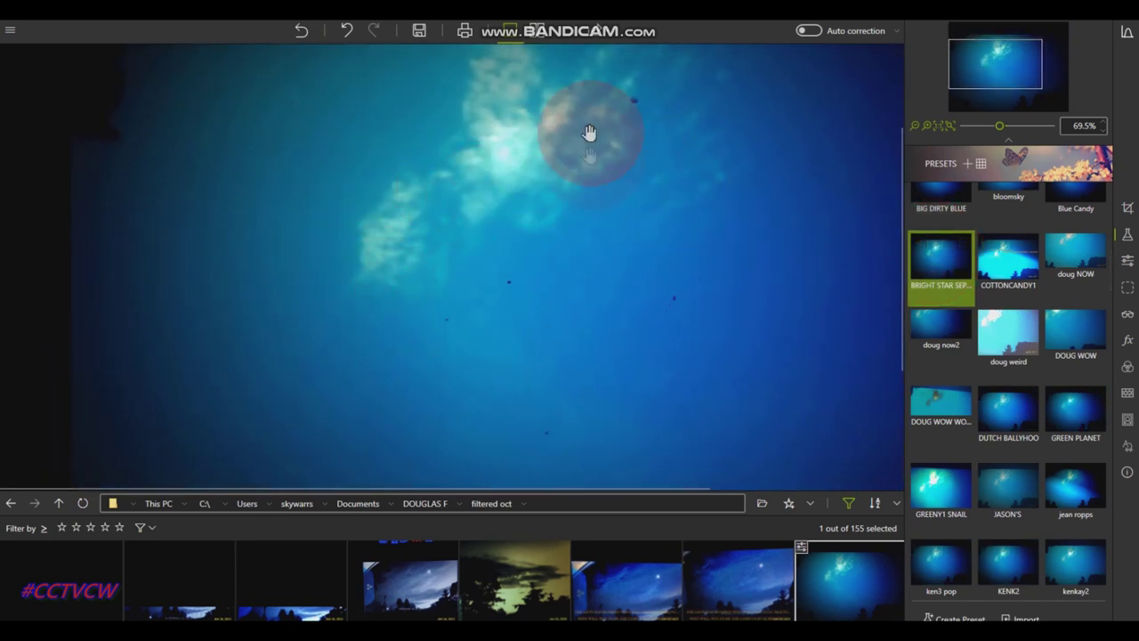
scroll(599, 188, "down", 5)
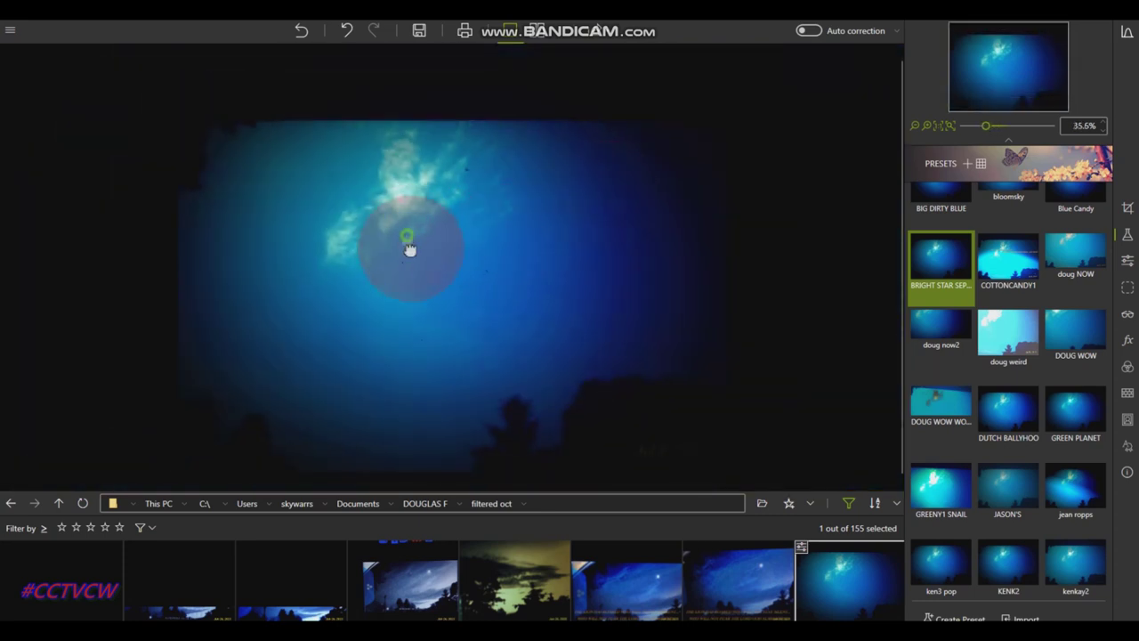
scroll(374, 214, "up", 5)
scroll(289, 186, "up", 1)
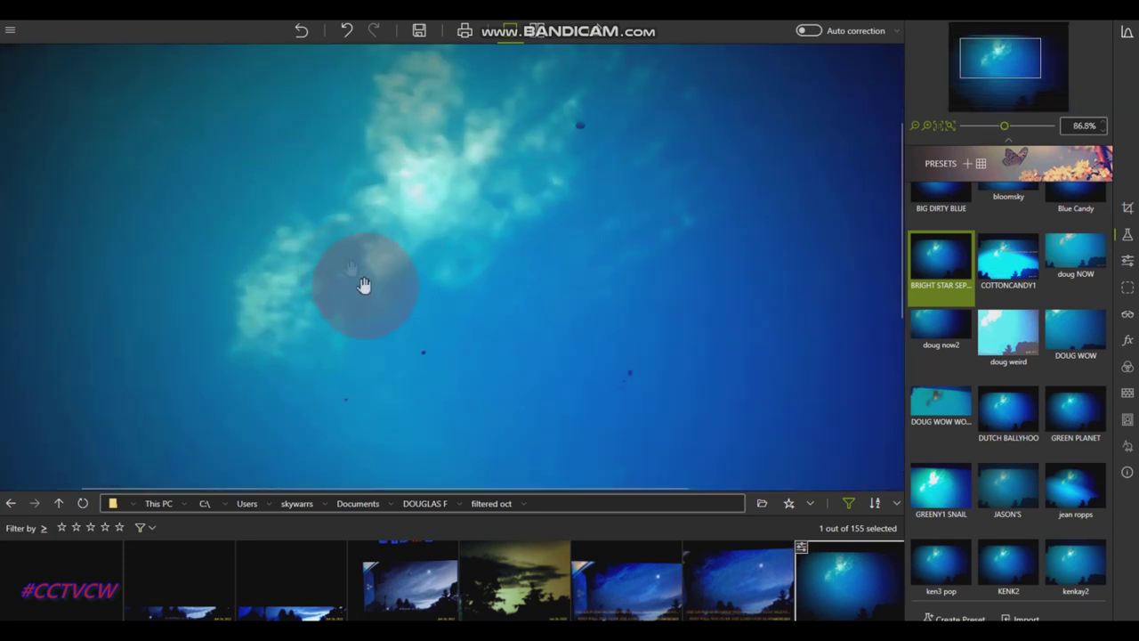
left_click_drag(404, 340, 486, 300)
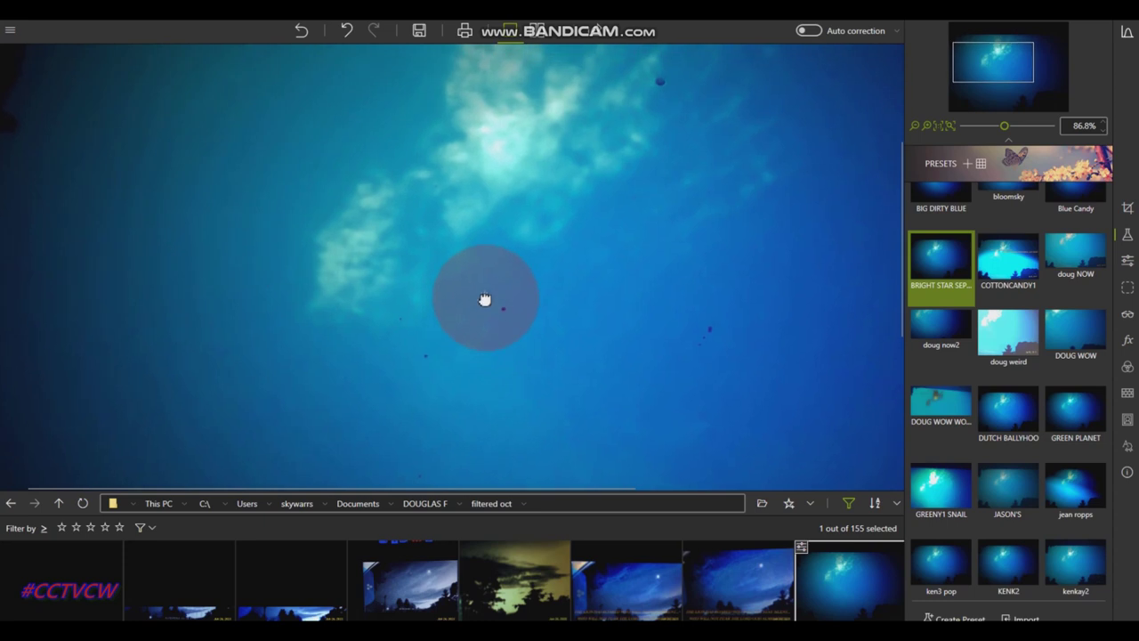
left_click(416, 32)
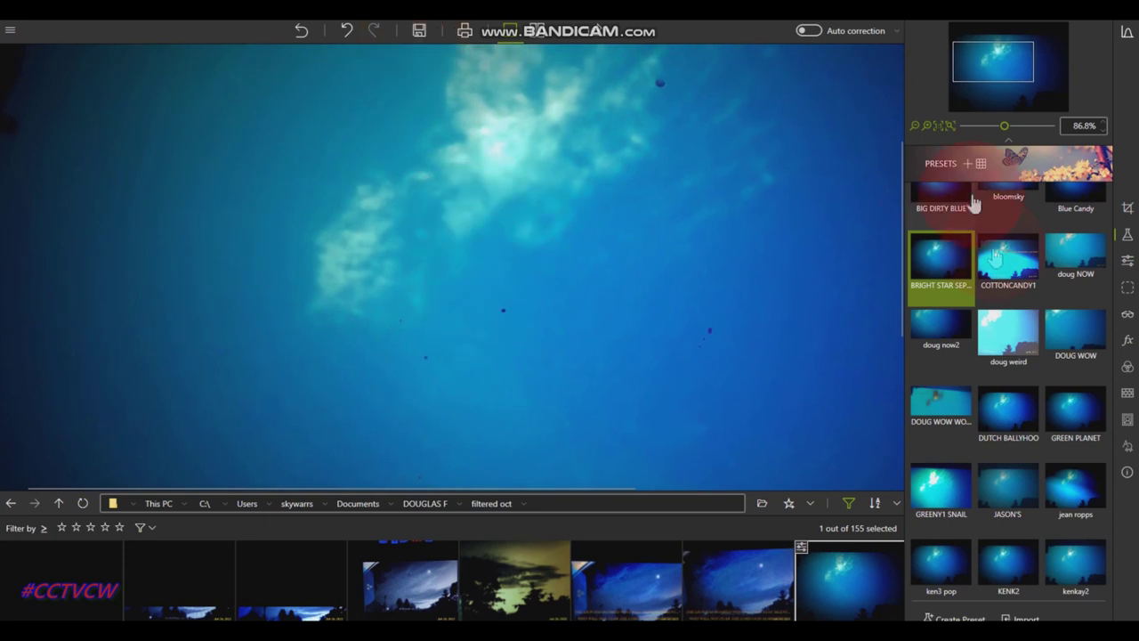
- Set the photo's contrast to +59 % and its exposure to -0.55 EV
left_click(1127, 258)
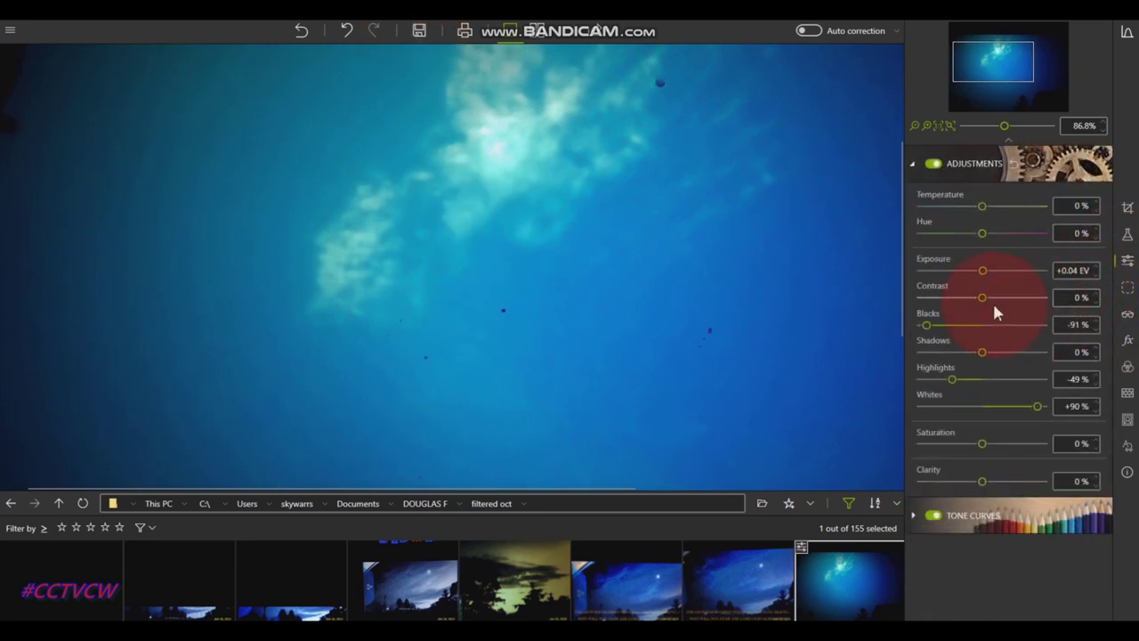
left_click_drag(981, 298, 1006, 299)
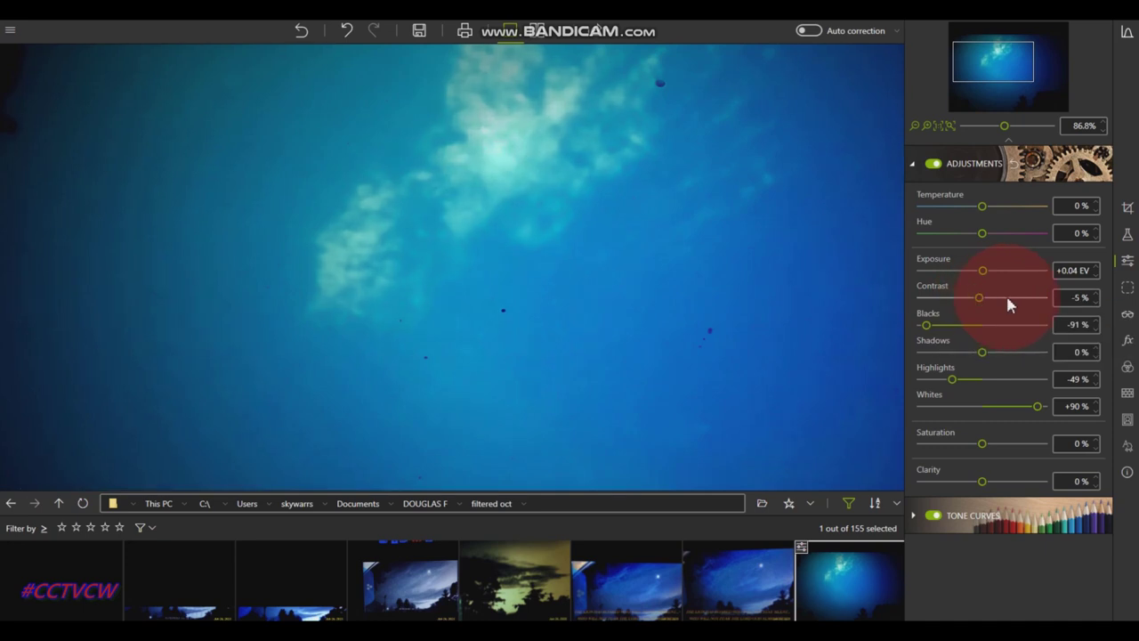
left_click_drag(1021, 302, 1015, 293)
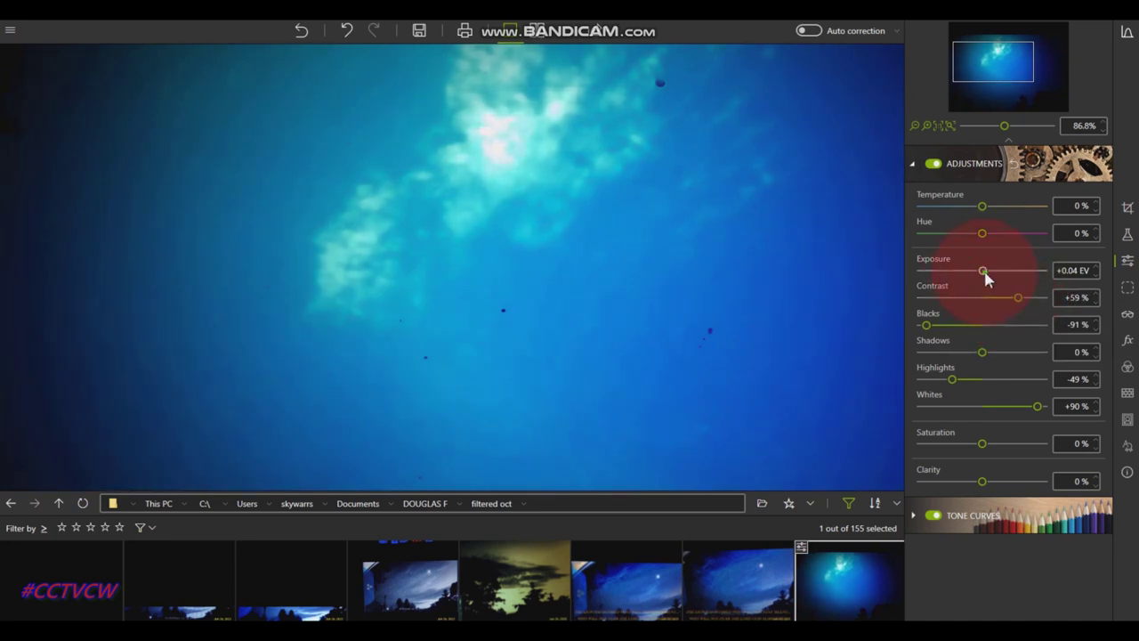
left_click(1001, 273)
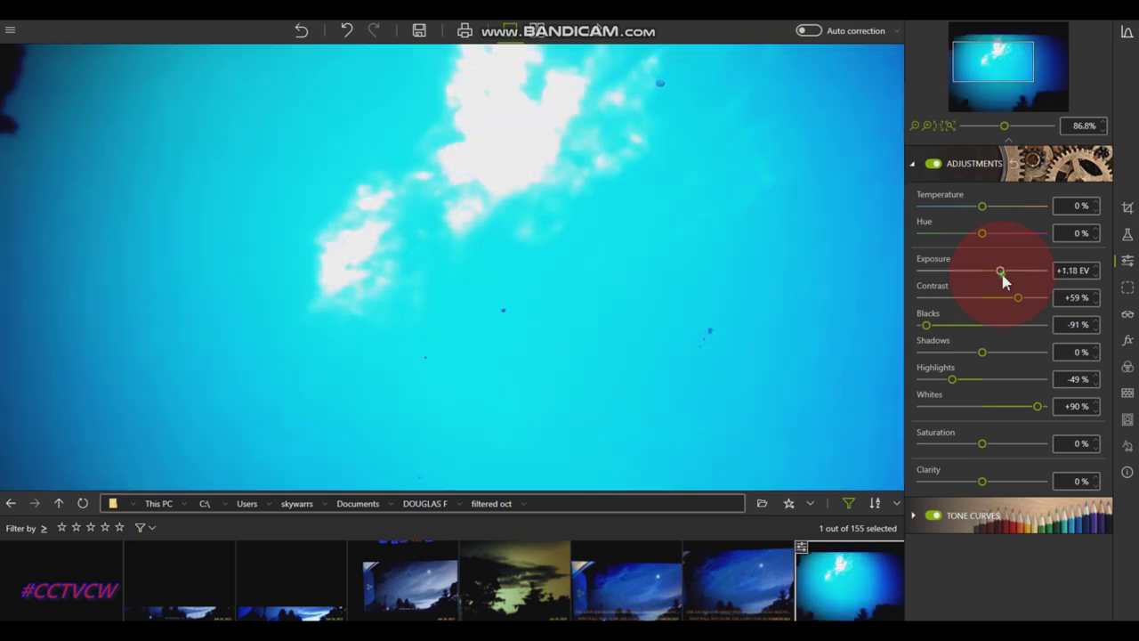
left_click_drag(975, 273, 974, 272)
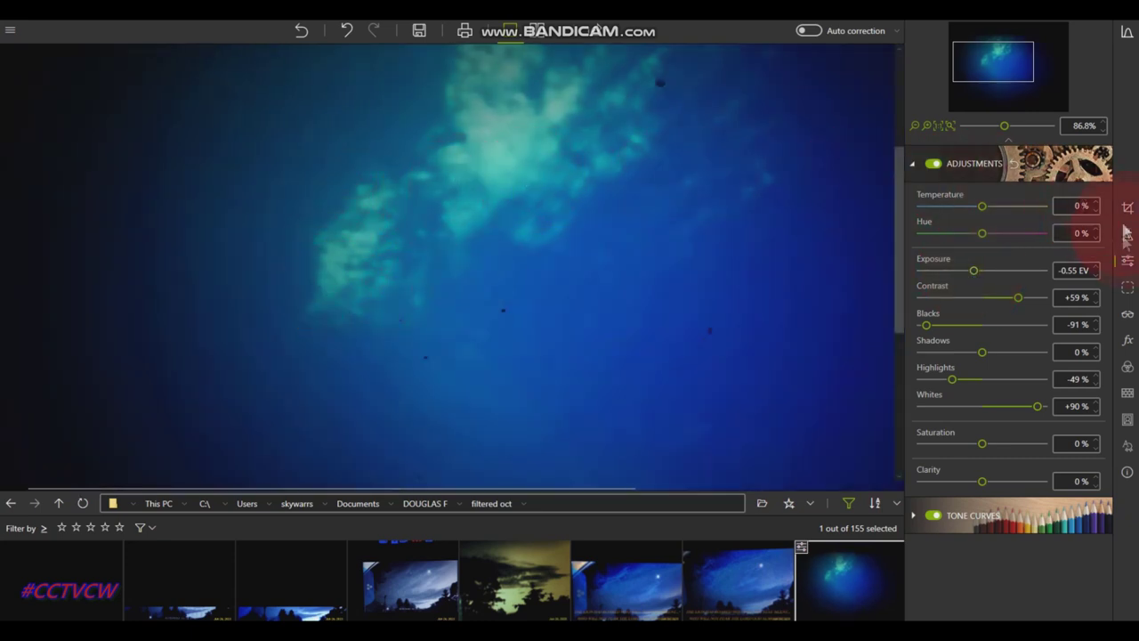
- Mark the outline of the smaller, lower cloud patch with dots and clear them
left_click(1126, 30)
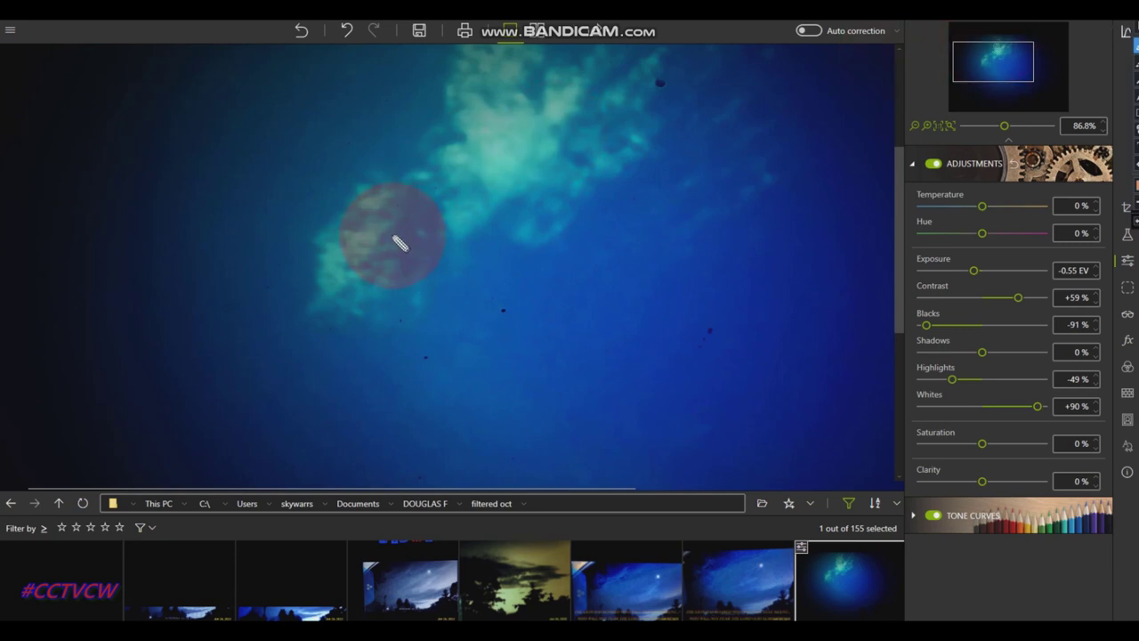
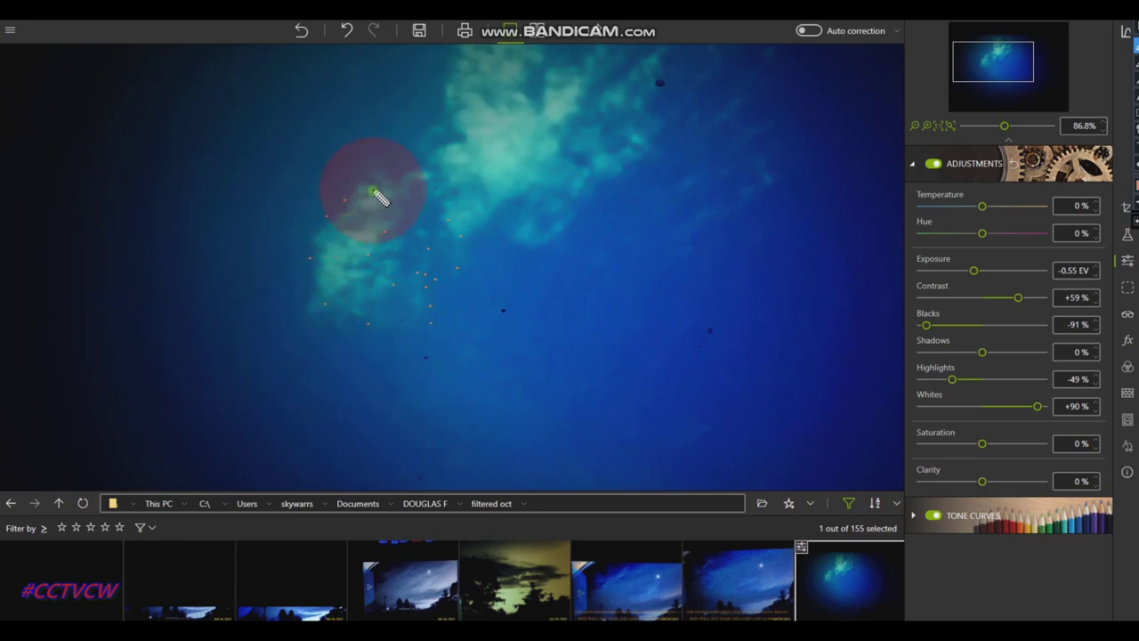
left_click(703, 368)
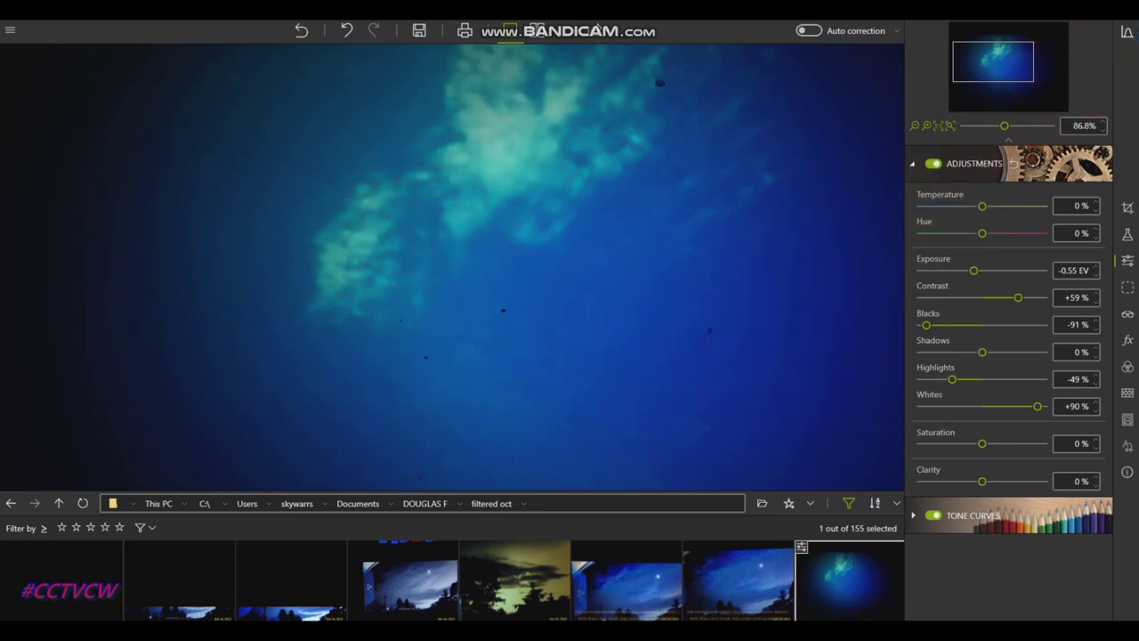
- Draw a large loop around the lower cloud patch with a smaller loop inside it, and clear the drawing
left_click_drag(648, 158, 246, 229)
scroll(247, 229, "up", 1)
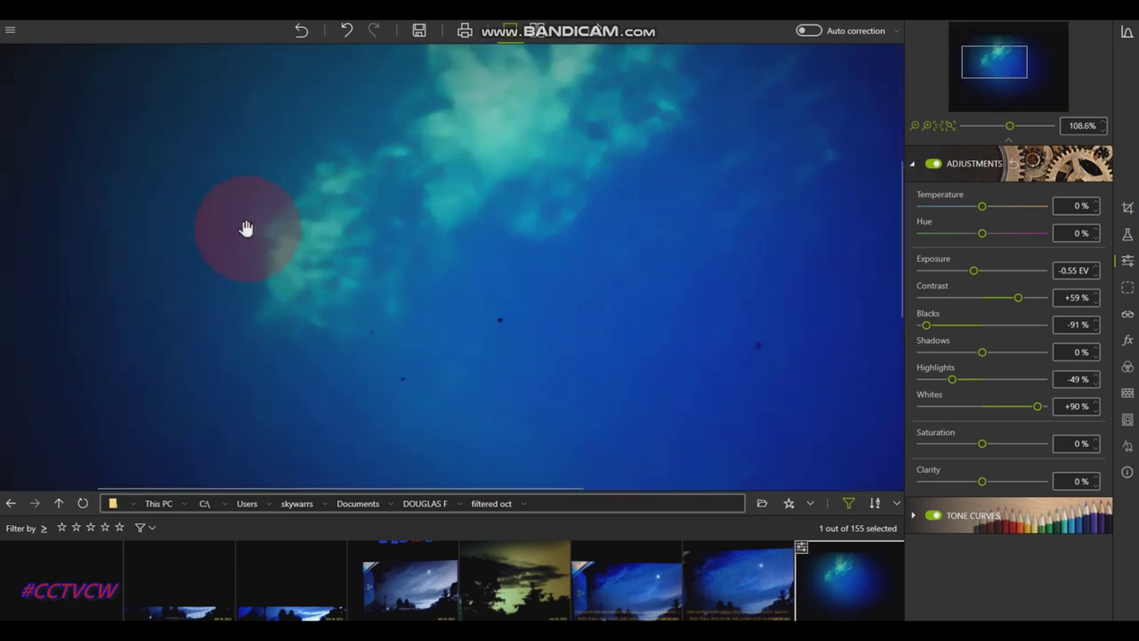
scroll(249, 229, "up", 1)
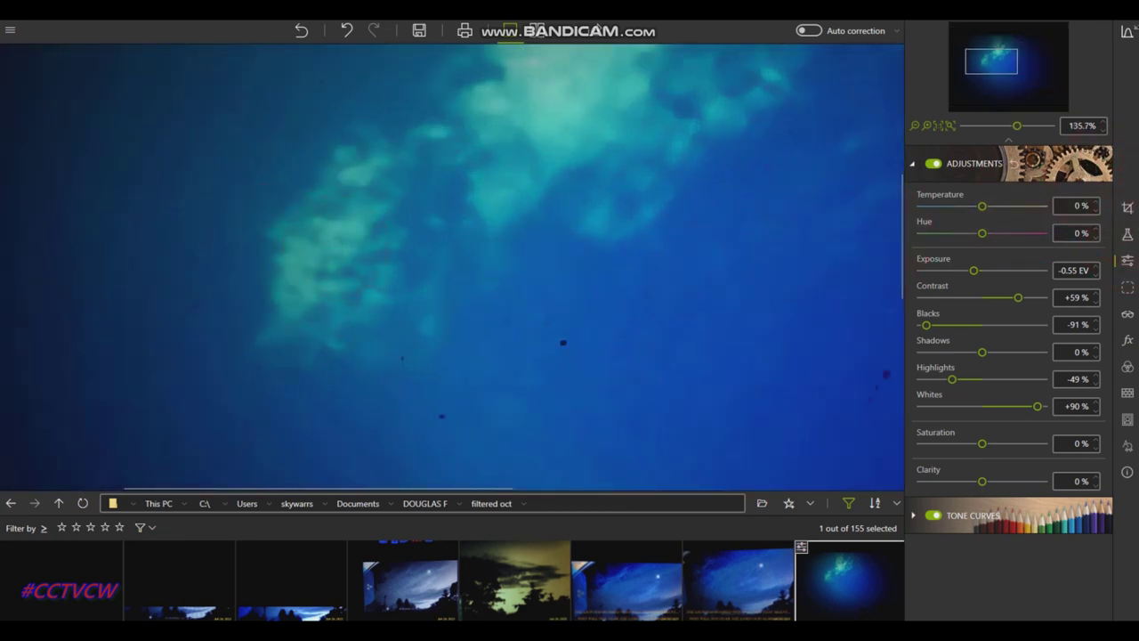
left_click_drag(330, 176, 289, 210)
mouse_move(499, 349)
left_mouse_down()
mouse_move(497, 266)
mouse_move(466, 200)
mouse_move(316, 164)
mouse_move(312, 215)
mouse_move(417, 312)
left_mouse_up()
left_click_drag(429, 233, 281, 274)
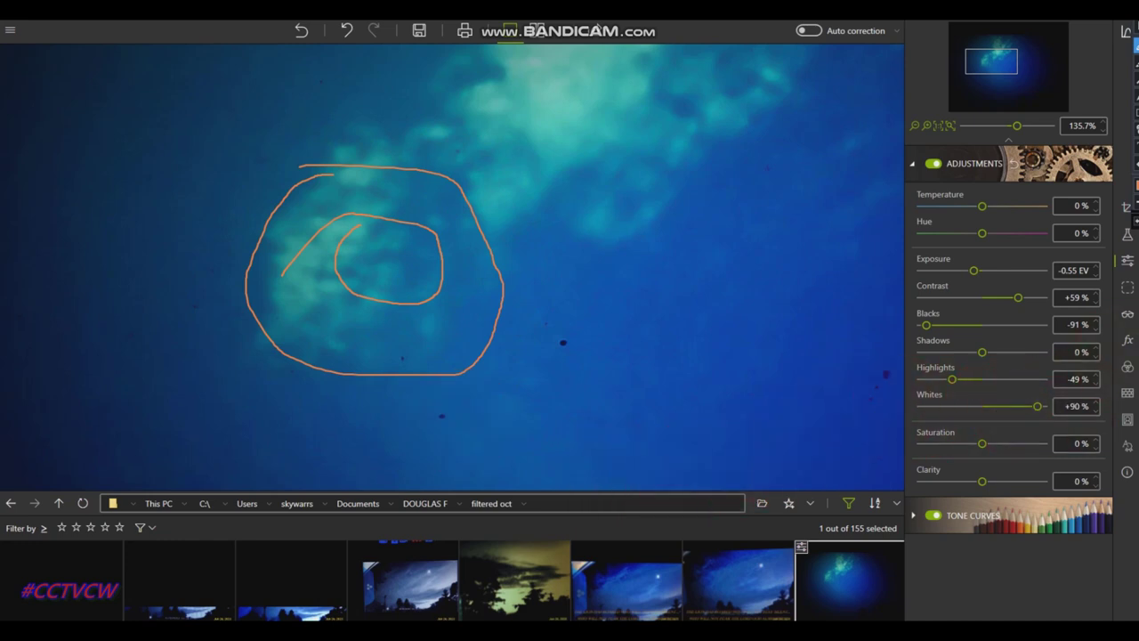
left_click(1137, 27)
- Open the following photo with the orange-edged cloud above the trees and examine the bright sky area
scroll(697, 545, "down", 3)
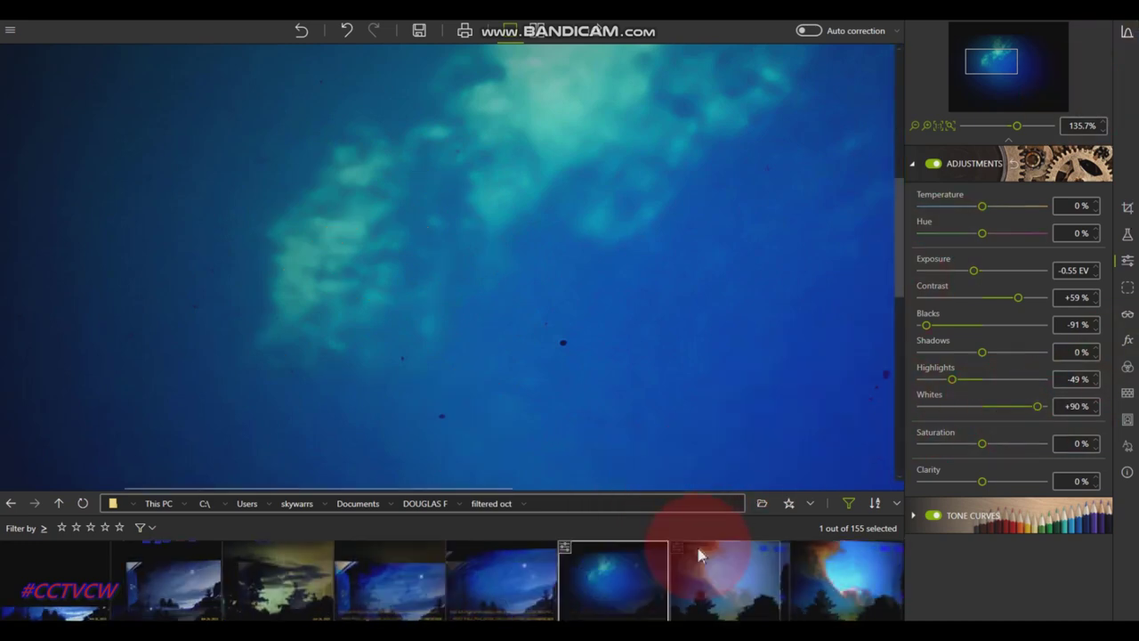
left_click(647, 591)
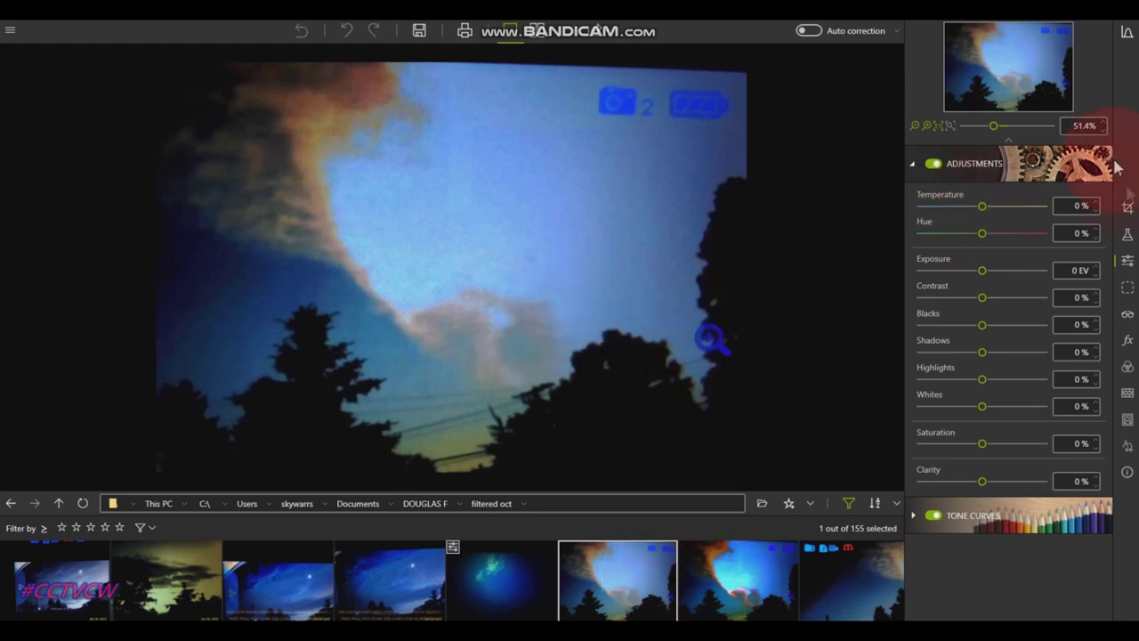
scroll(458, 242, "up", 2)
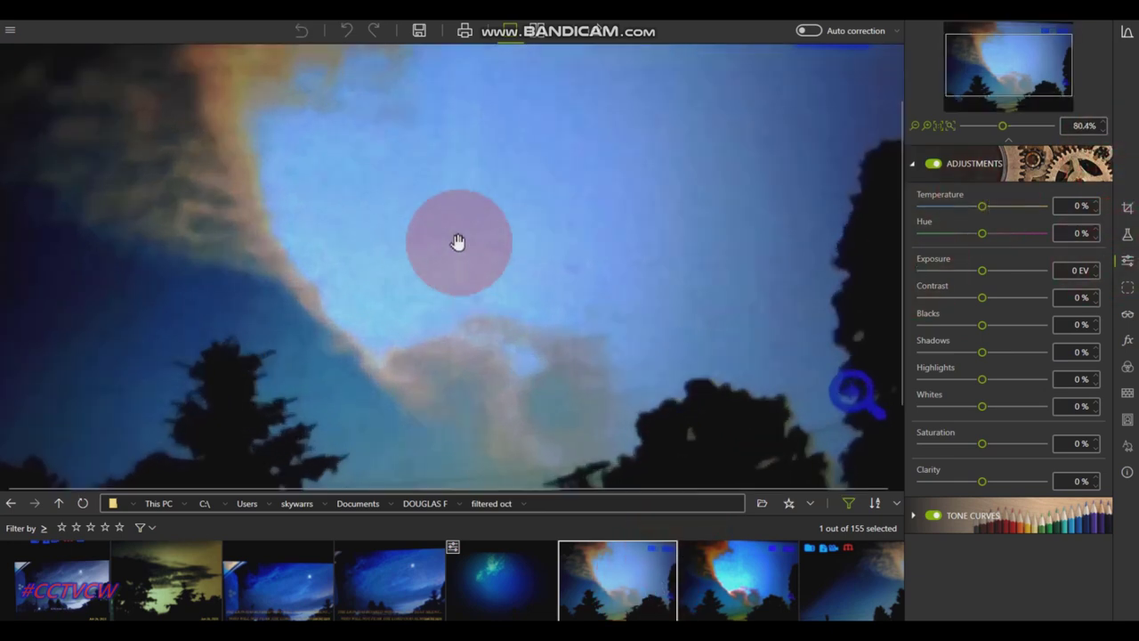
scroll(457, 242, "down", 4)
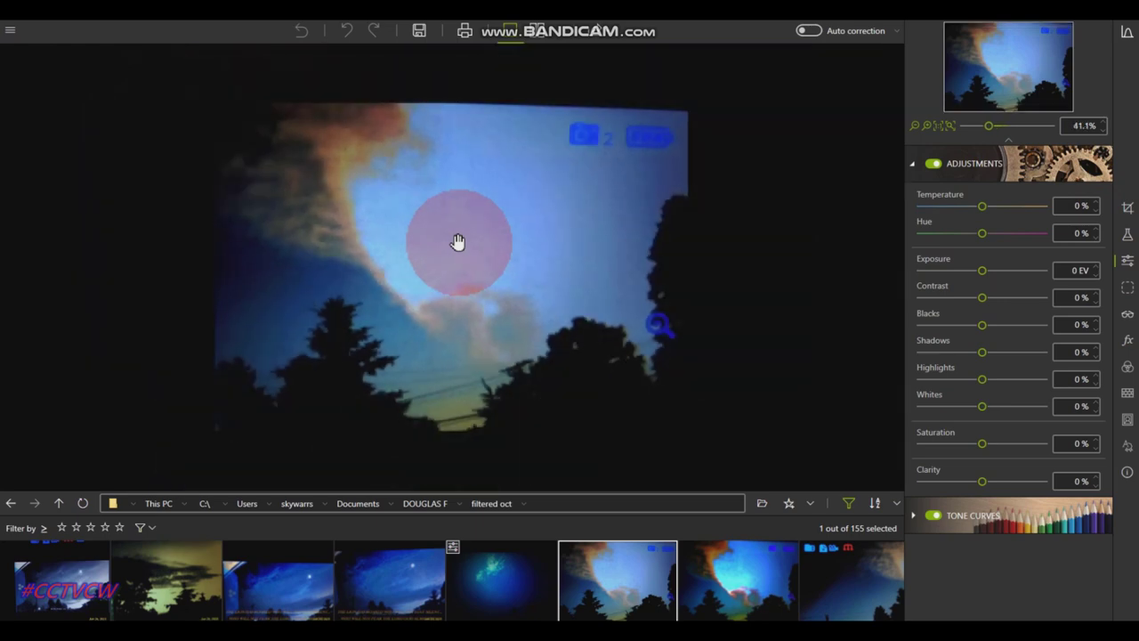
scroll(458, 242, "up", 3)
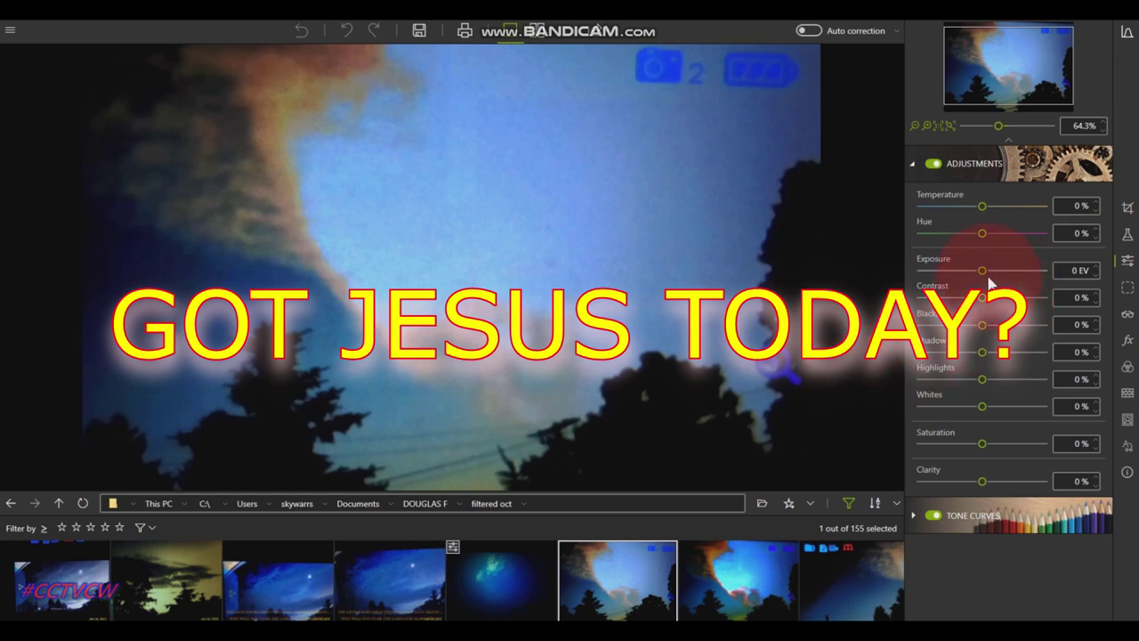
- Lower the orange-cloud photo's exposure to -1.45 EV and examine the small cloud above the trees
left_click_drag(984, 276, 976, 276)
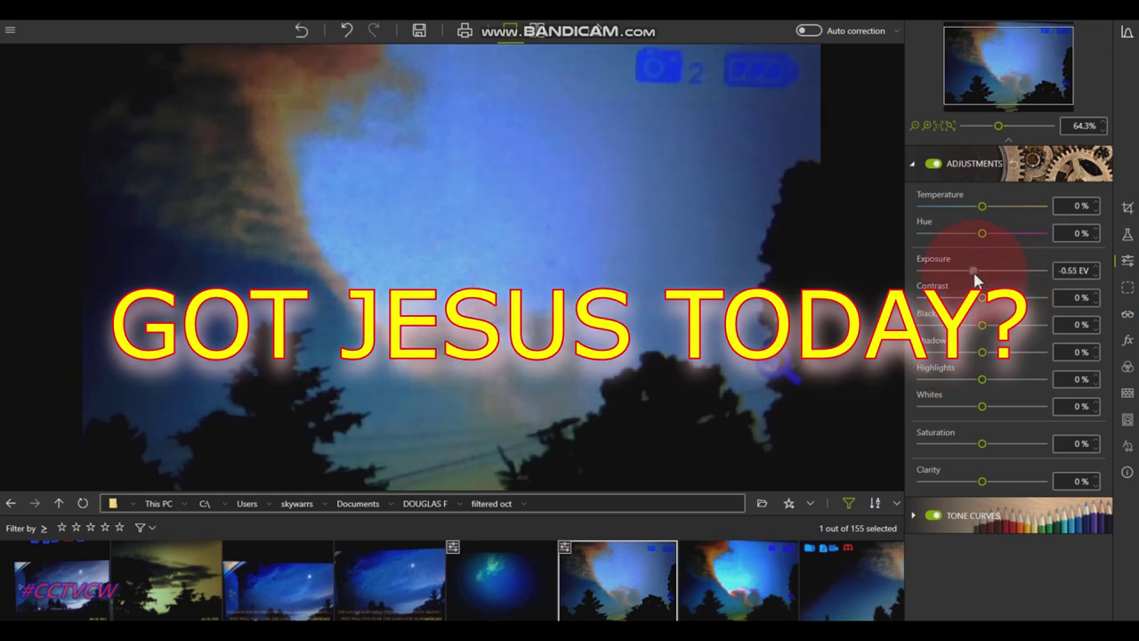
left_click_drag(970, 281, 966, 283)
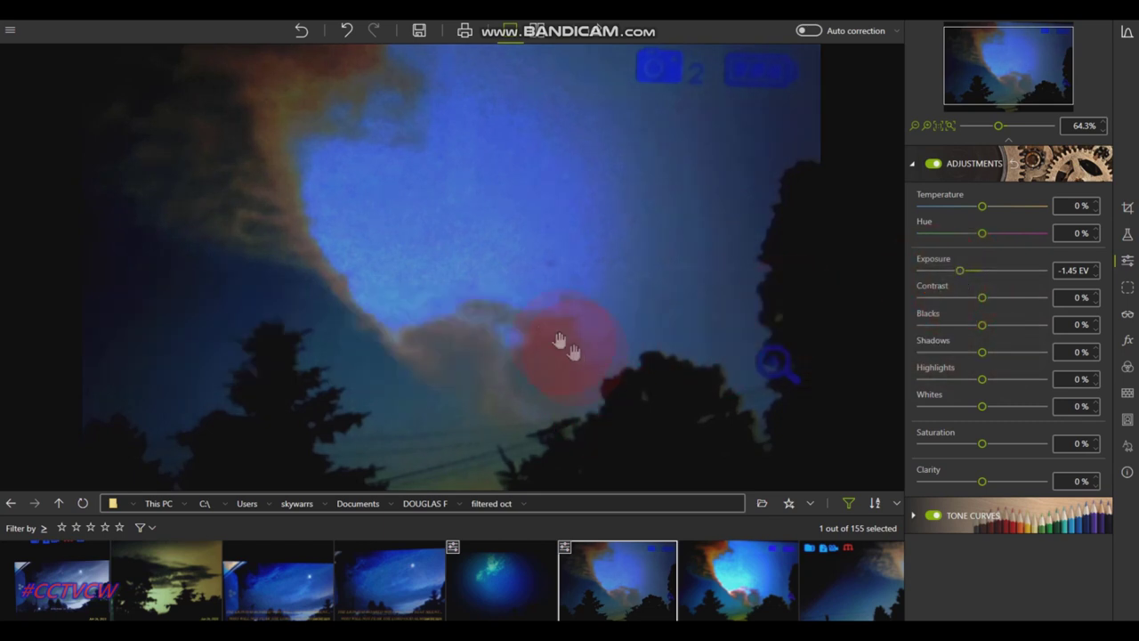
left_click_drag(518, 400, 532, 366)
left_click_drag(454, 374, 1101, 290)
- Open the more saturated version of the orange-cloud photo that follows
mouse_move(1125, 431)
left_mouse_down()
mouse_move(831, 490)
mouse_move(735, 583)
left_mouse_up()
left_click(735, 582)
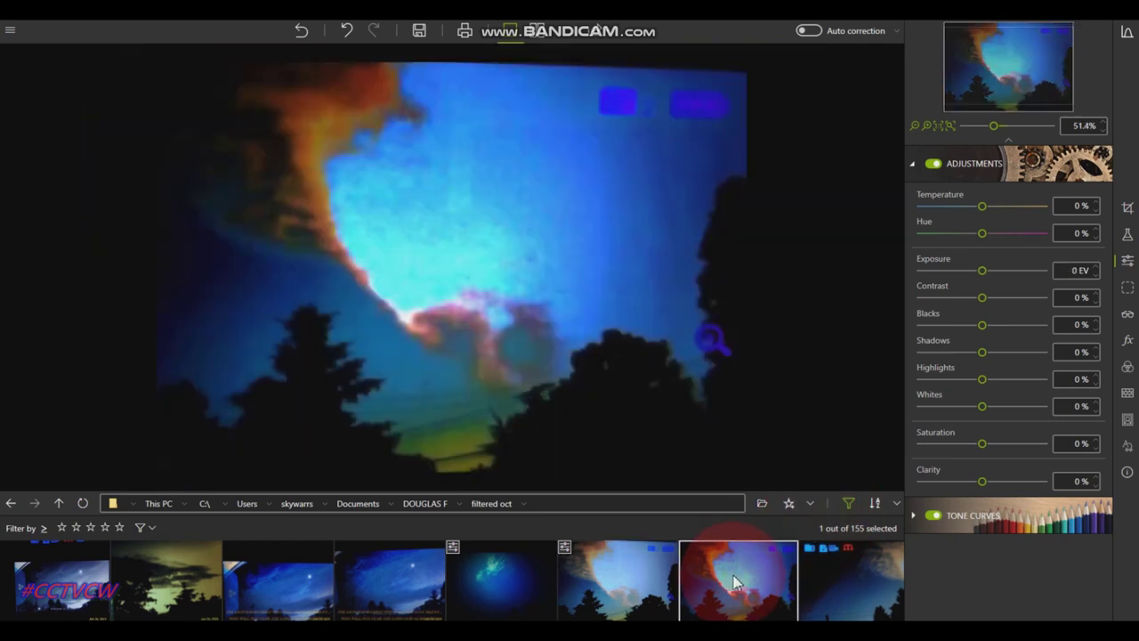
- Examine the cloud edge and bright sky in the saturated orange-cloud photo, and open the following darker photo with the red icon
left_click_drag(735, 583, 352, 107)
scroll(351, 107, "up", 3)
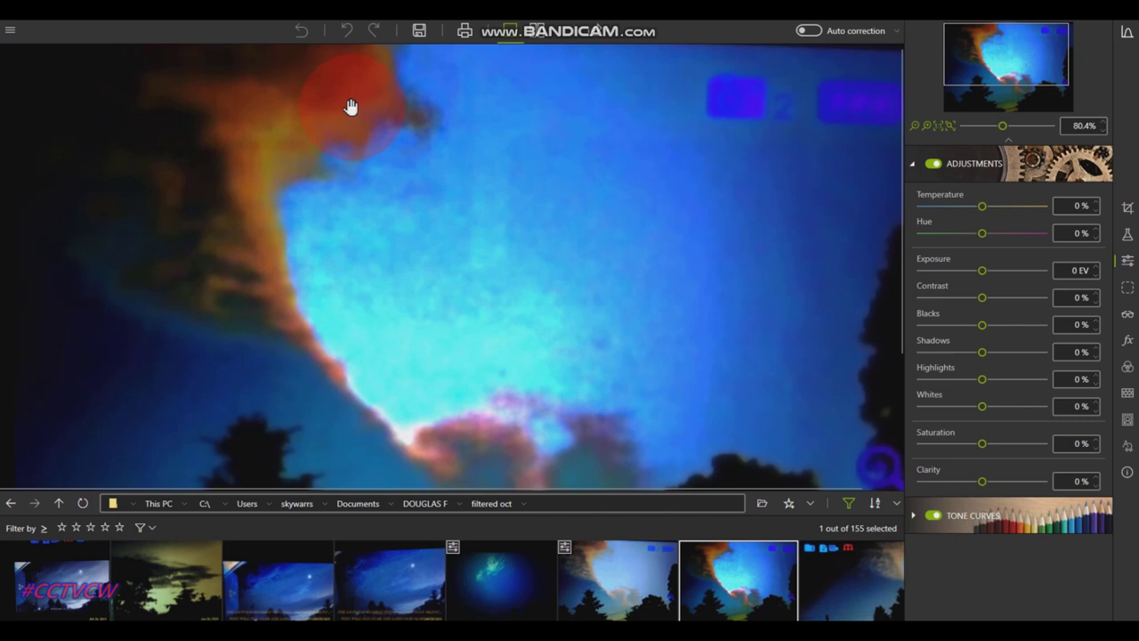
scroll(389, 249, "down", 6)
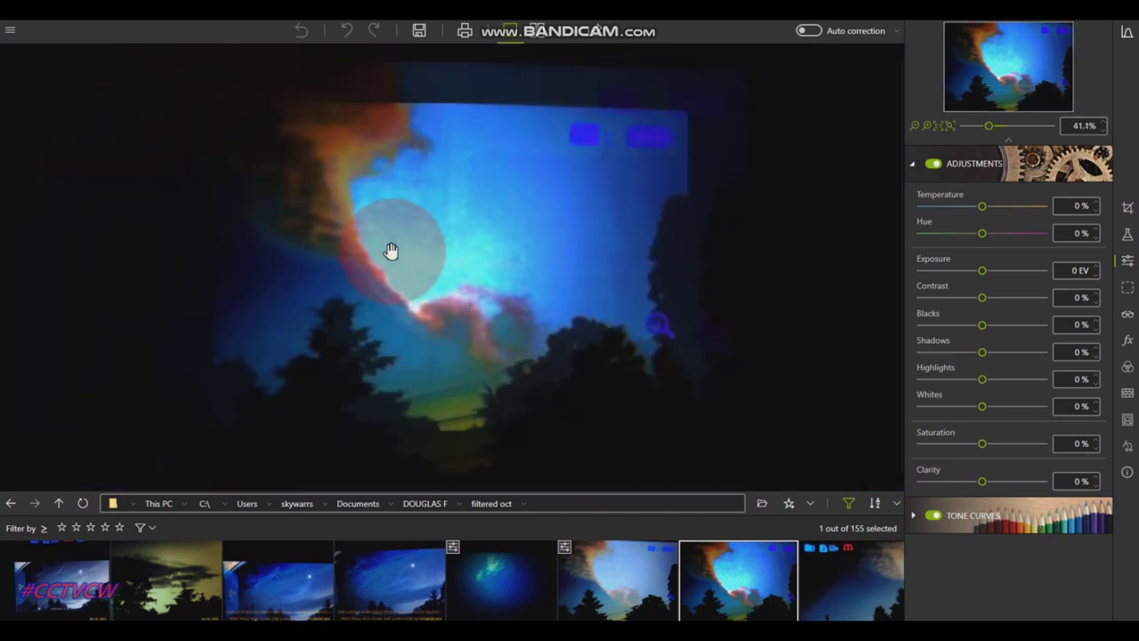
scroll(655, 297, "up", 1)
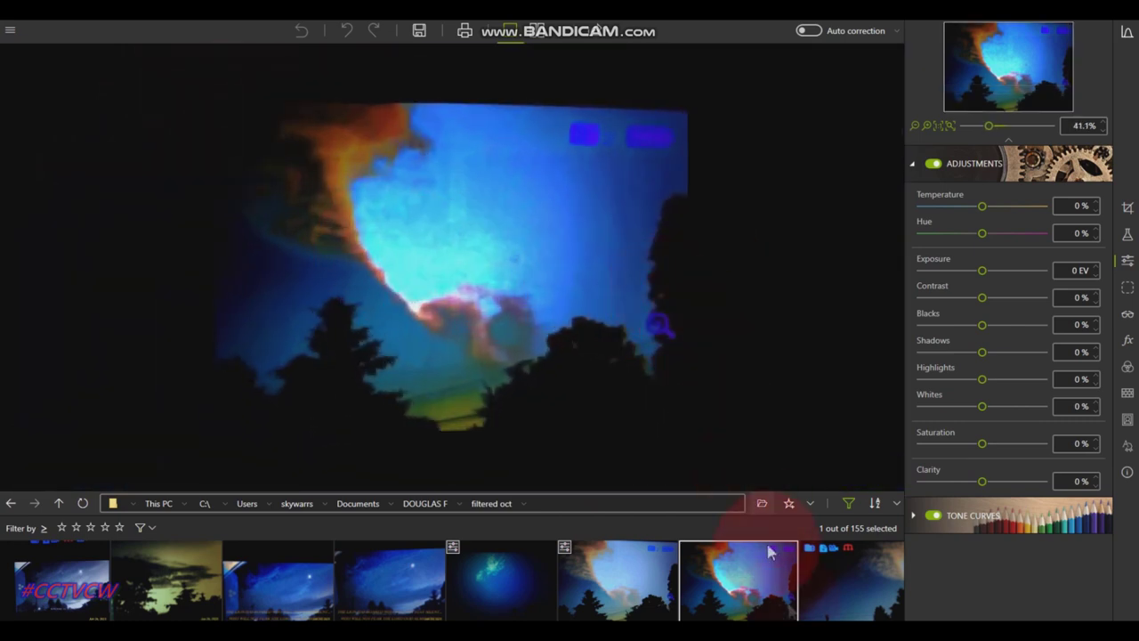
scroll(676, 596, "down", 2)
left_click(654, 574)
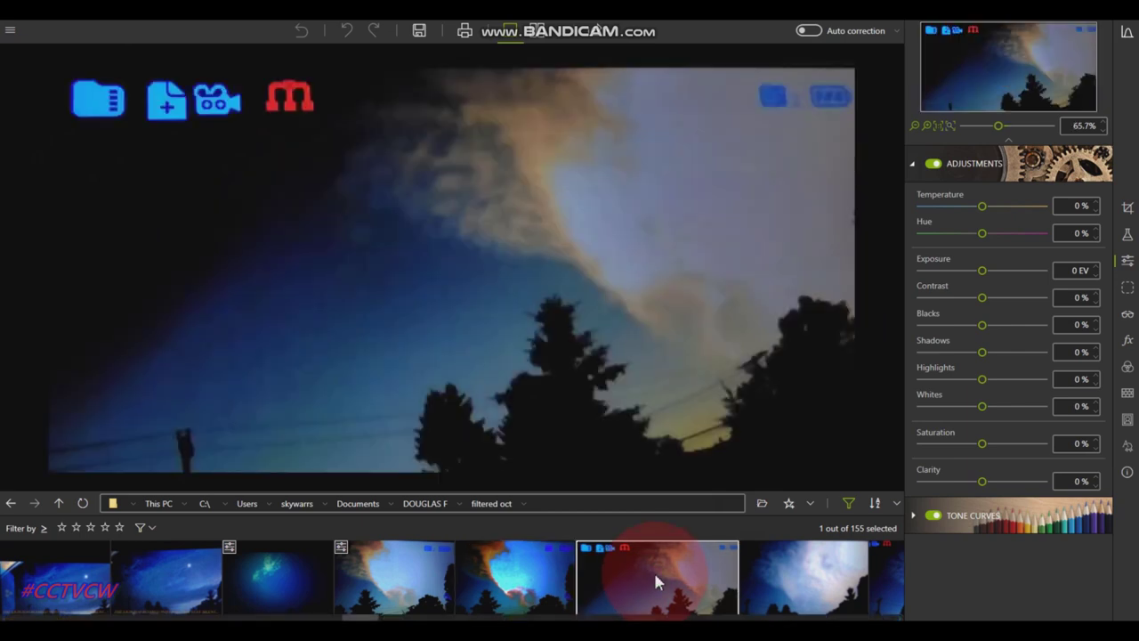
- Try the DOUG WOW WO... and GREENY1 SNAIL presets on the dark orange-cloud photo, and revert it to the original
left_click(1128, 234)
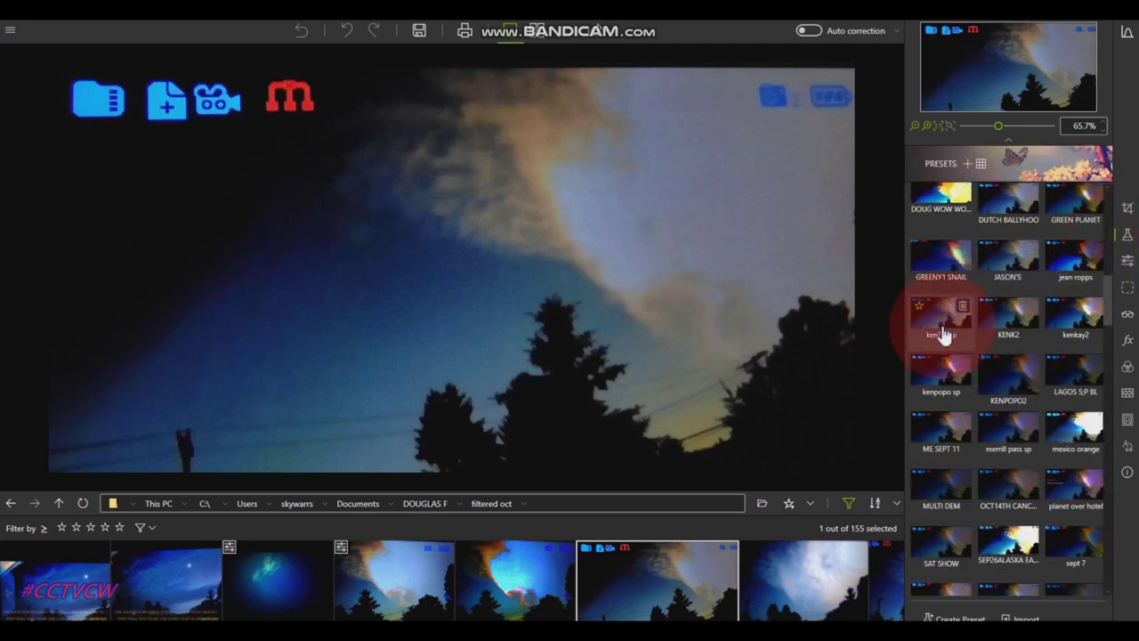
left_click(934, 204)
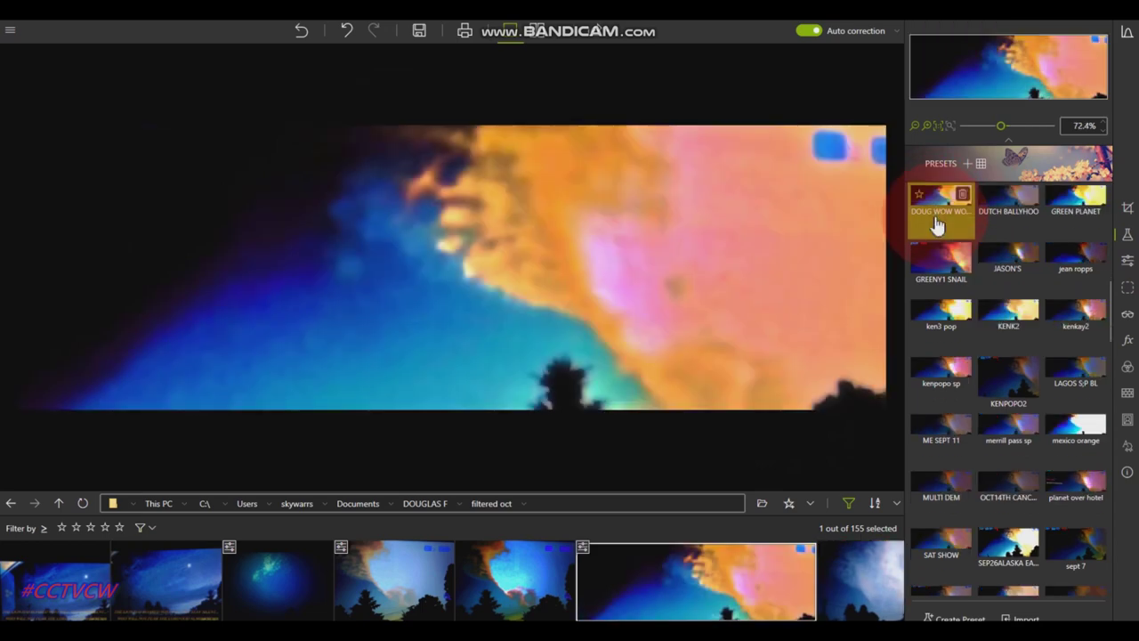
left_click(952, 258)
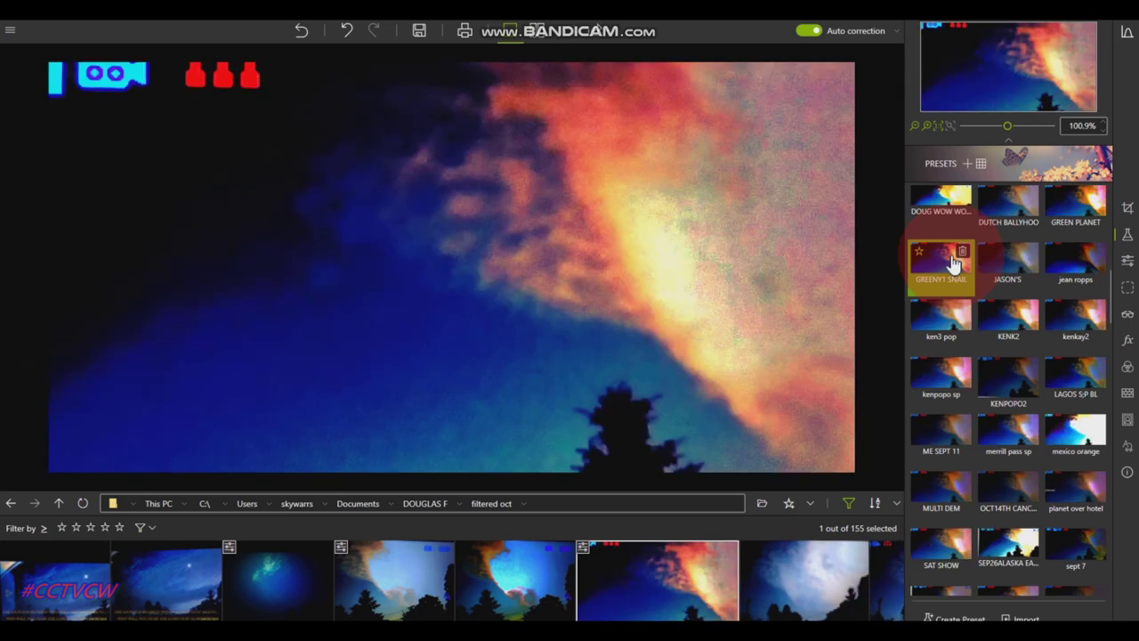
scroll(631, 265, "down", 3)
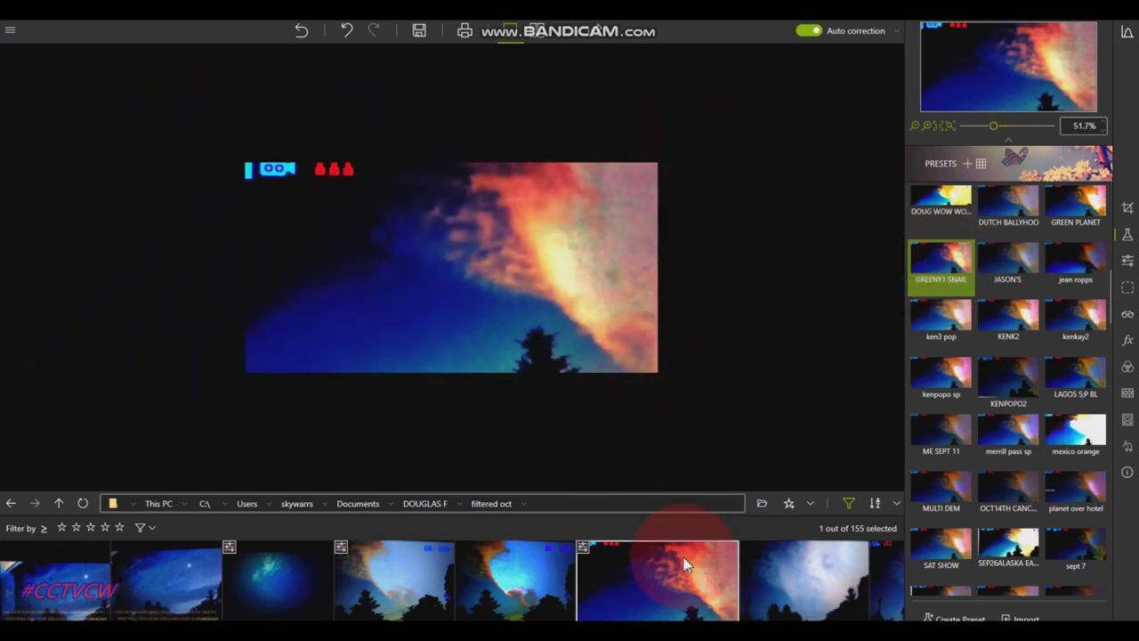
left_click(301, 31)
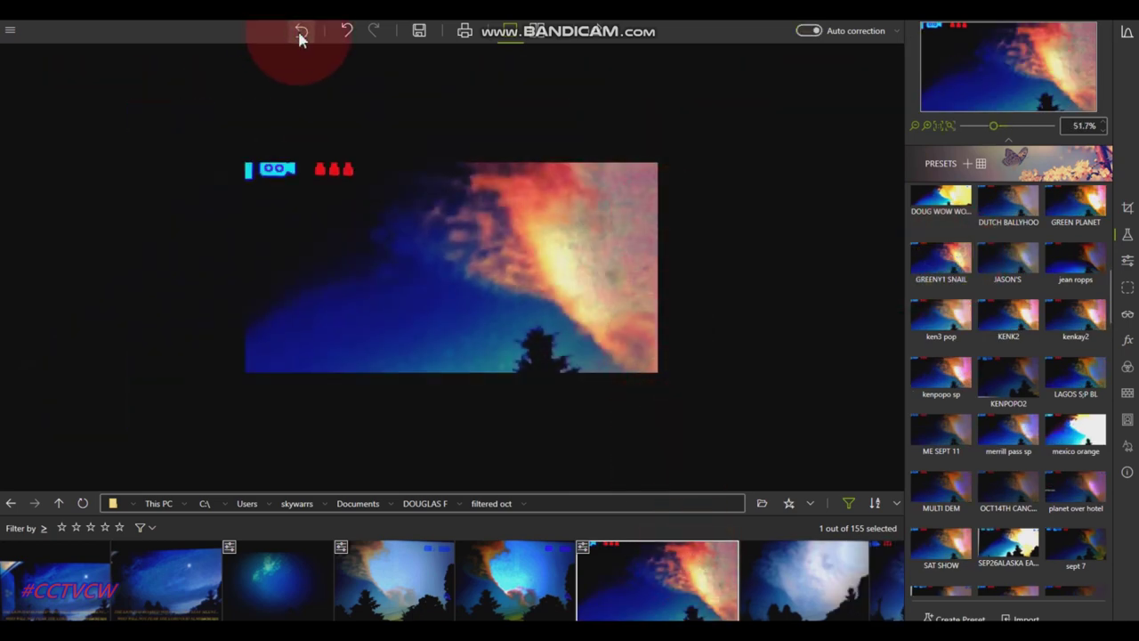
- Enable auto correction on the dark orange-cloud photo and examine the sky above the trees
left_click(812, 31)
left_click_drag(521, 190, 510, 119)
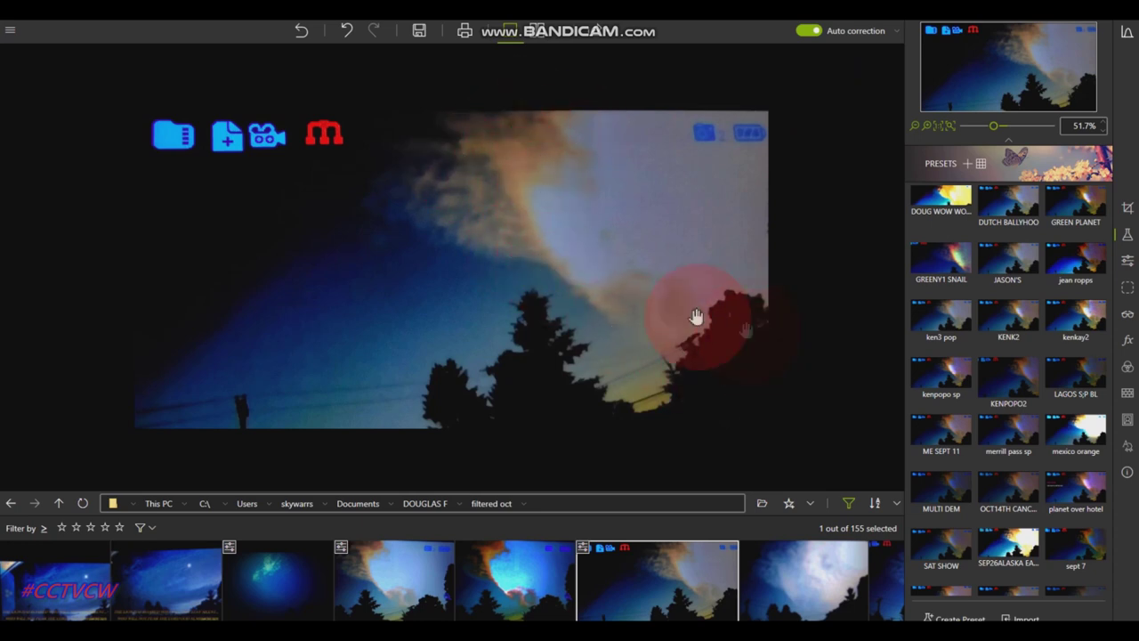
left_click_drag(735, 561, 673, 285)
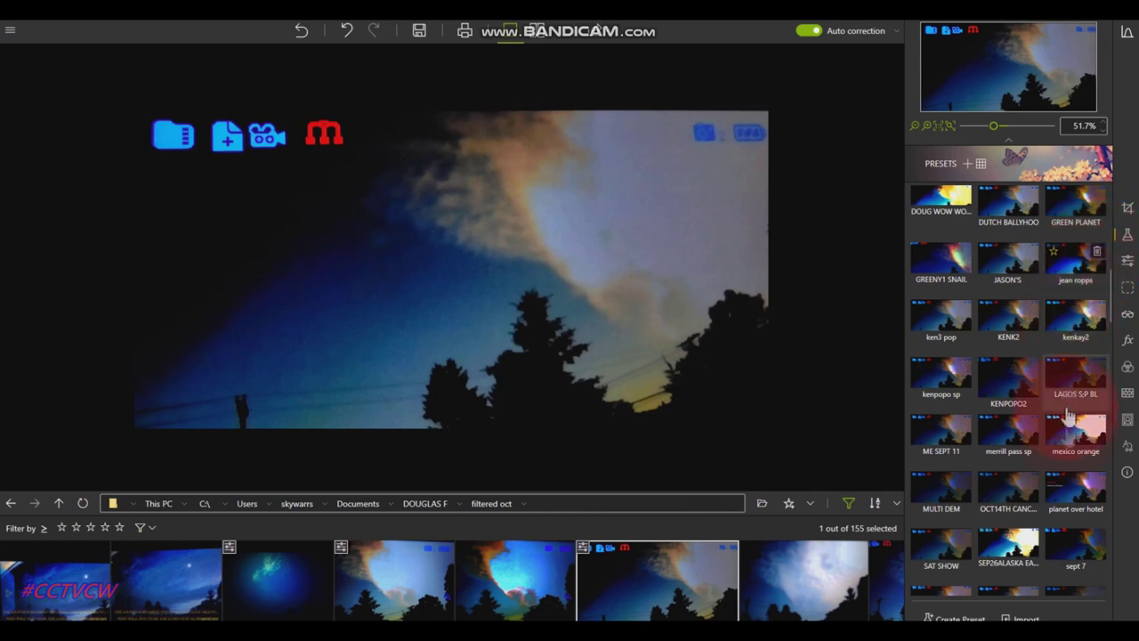
- Try the 2suns user preset on the auto-corrected photo and undo it
scroll(1064, 433, "down", 1)
scroll(1064, 433, "up", 3)
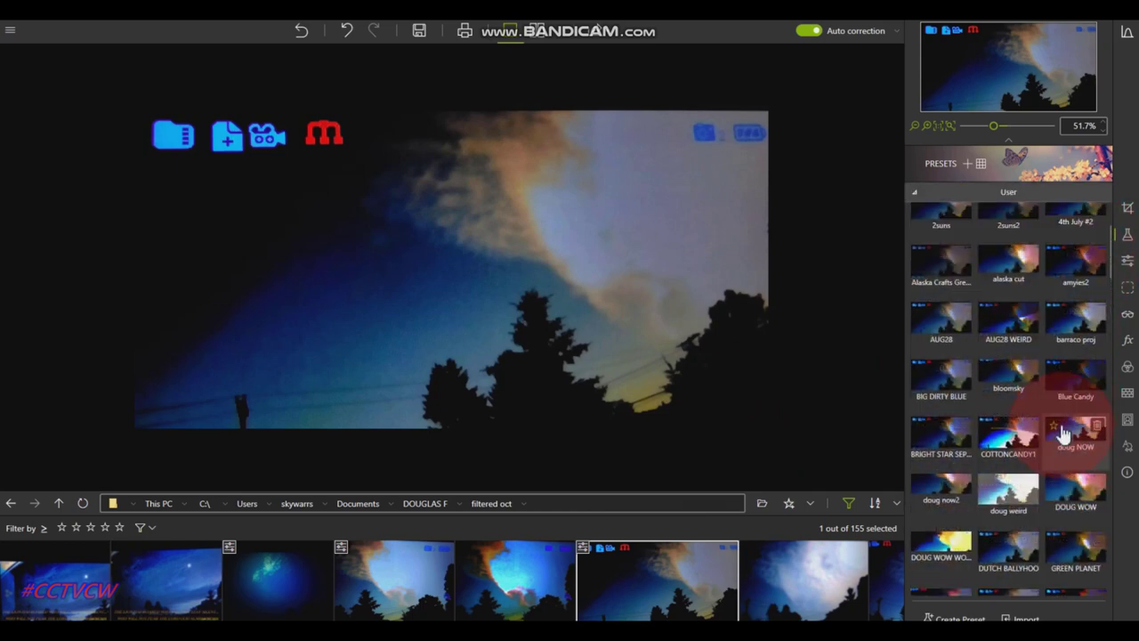
scroll(1064, 433, "up", 5)
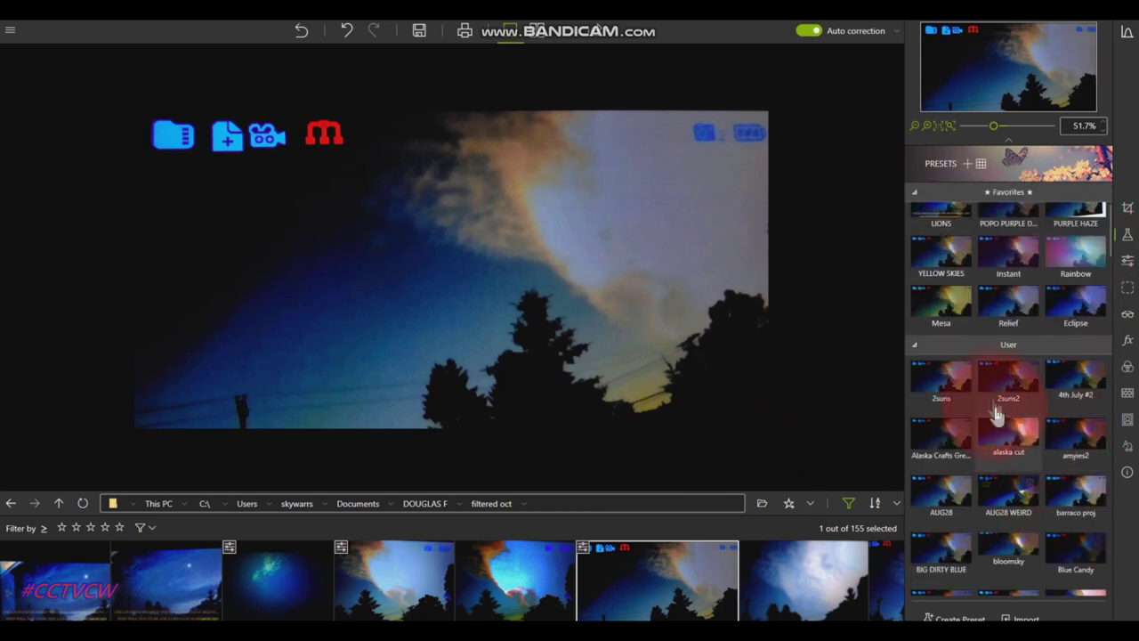
left_click(951, 388)
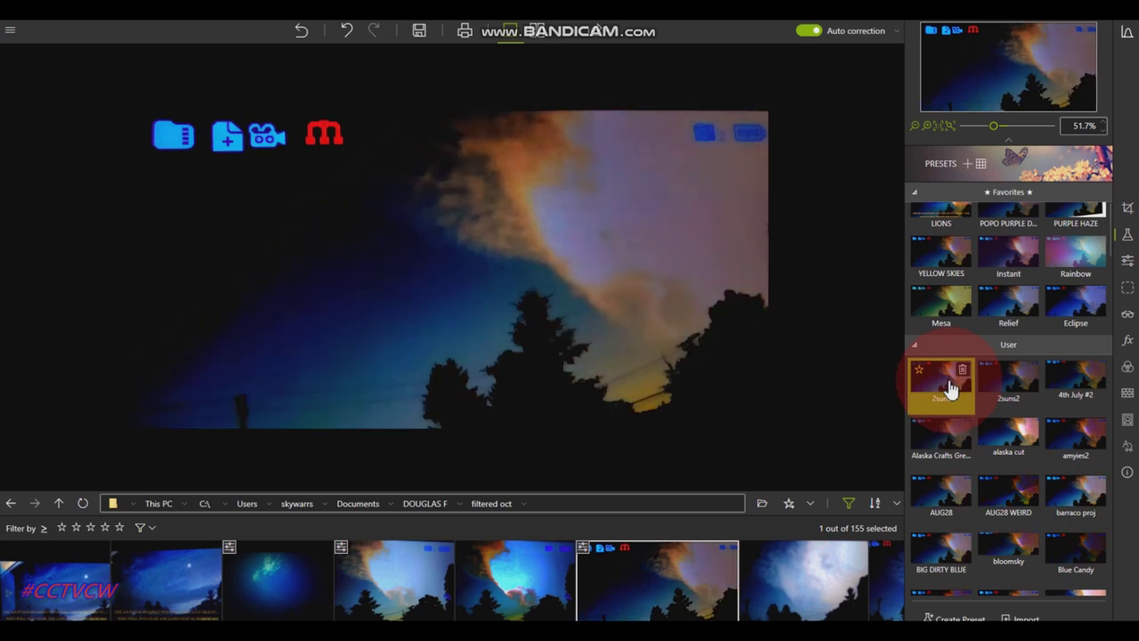
left_click(346, 30)
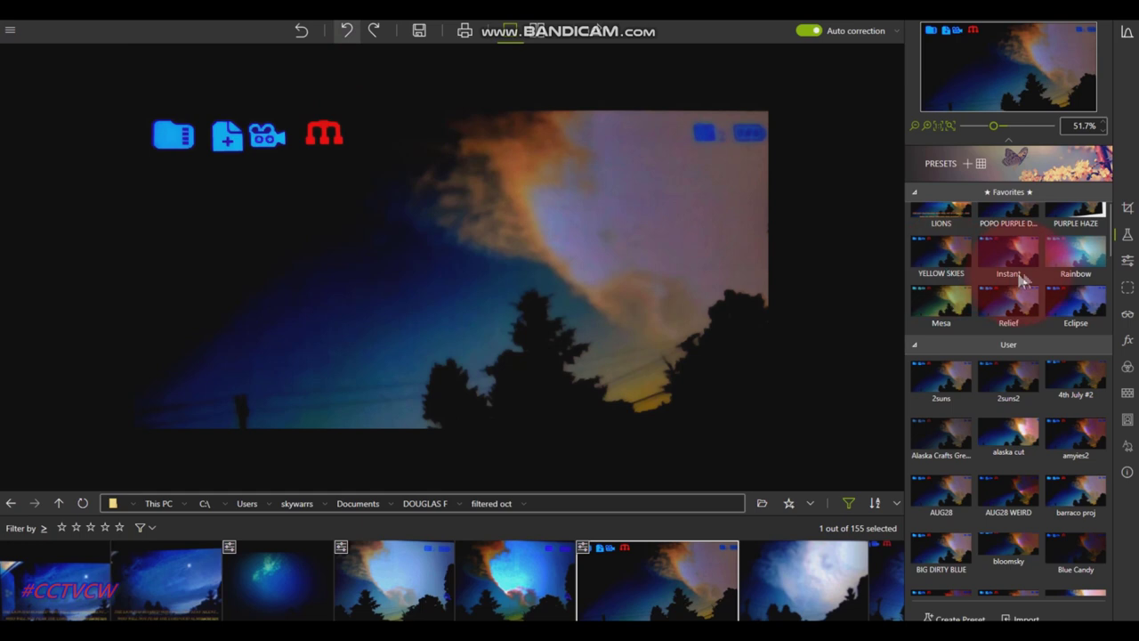
- Set the photo's Dehaze amount to 63%
left_click(1128, 314)
left_click(978, 350)
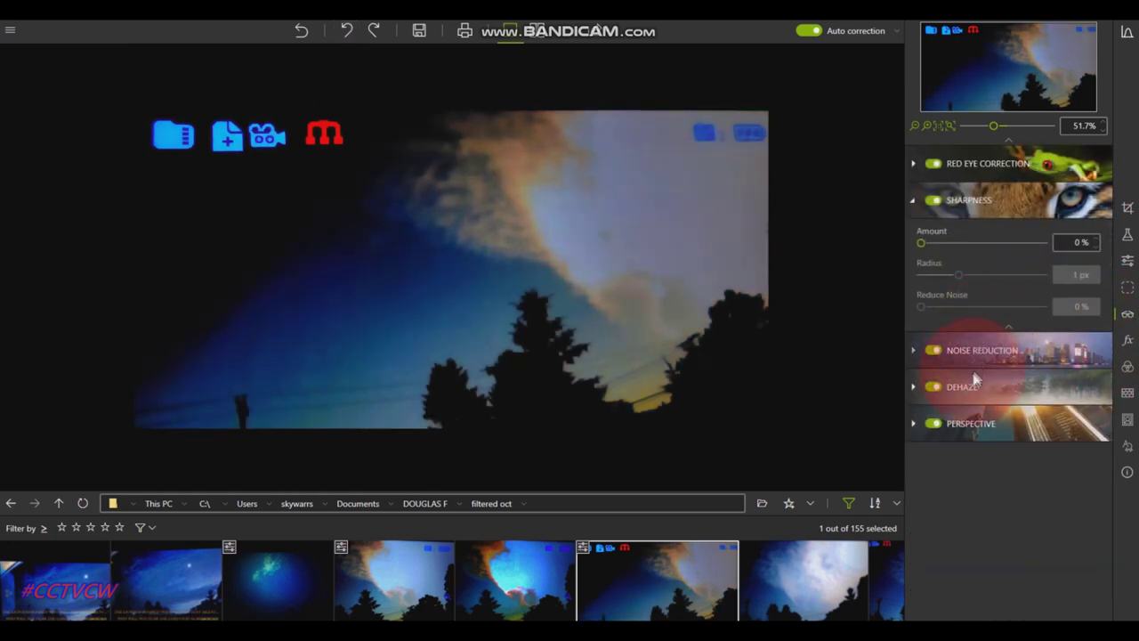
left_click(959, 388)
left_click(982, 317)
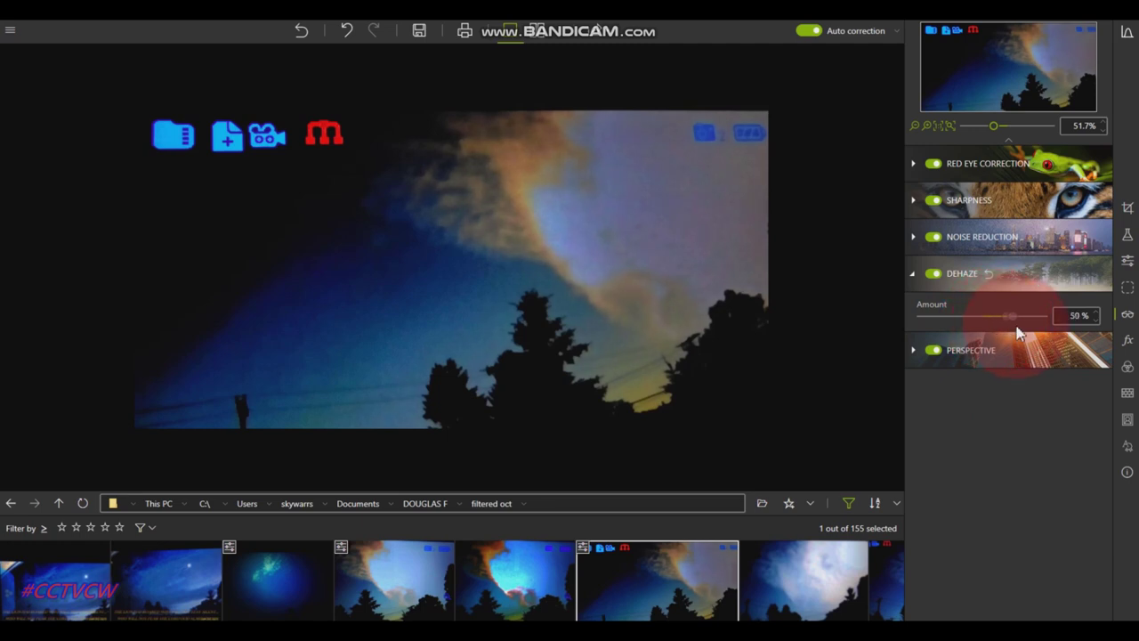
left_click_drag(1018, 333, 1023, 334)
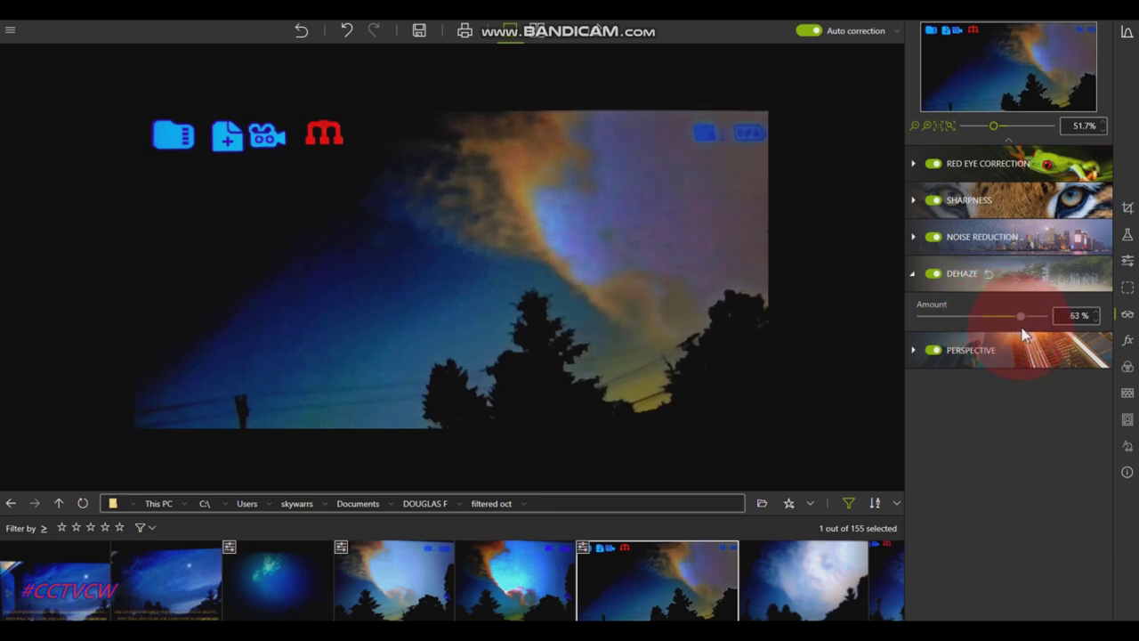
left_click(810, 32)
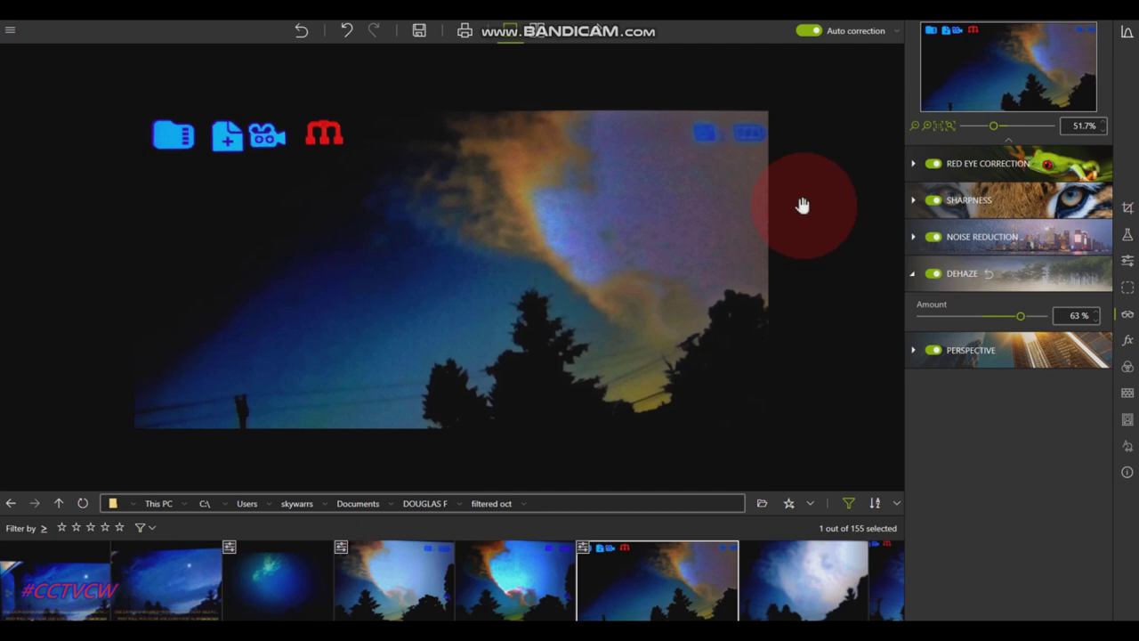
- Compare the dehazed photo with the earlier orange-cloud photo that shows the magnifier icon
scroll(614, 196, "down", 2)
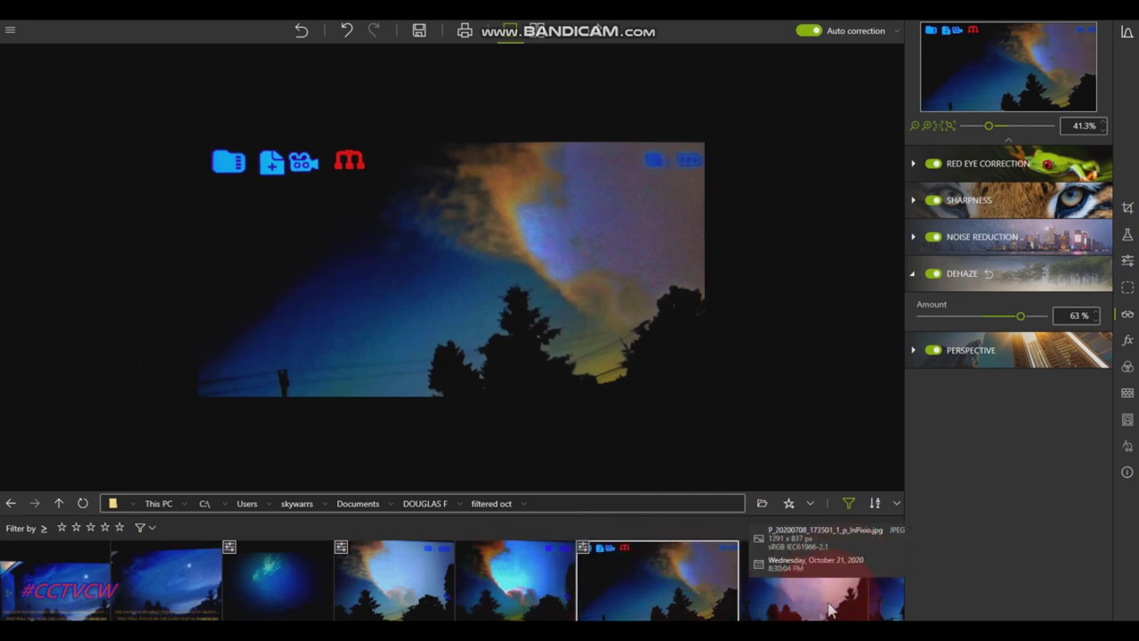
left_click(419, 594)
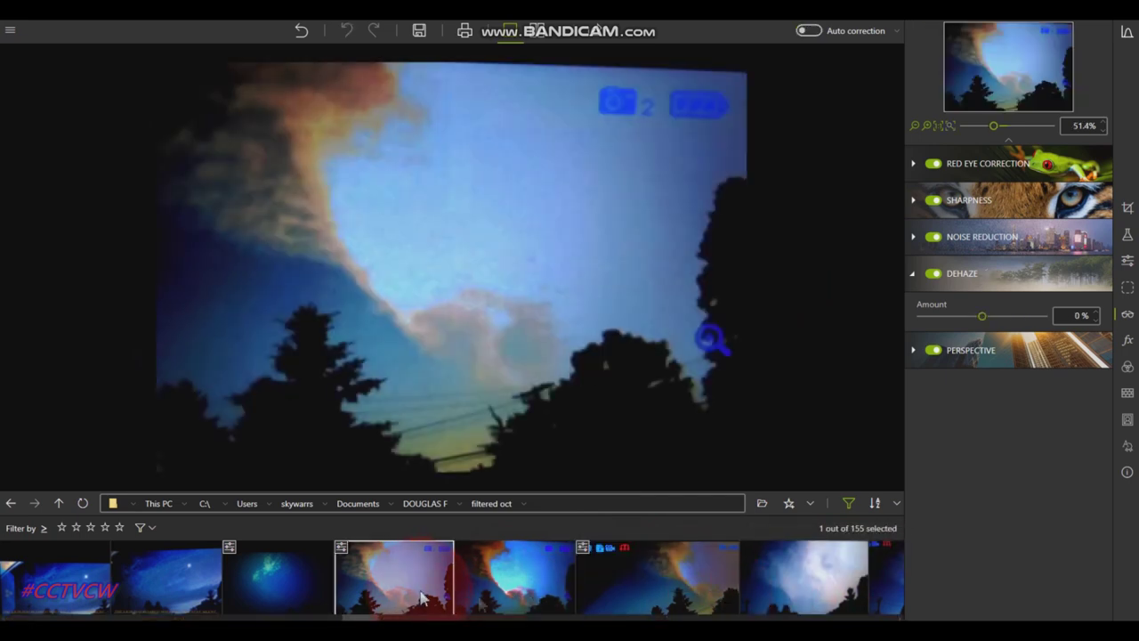
left_click(694, 579)
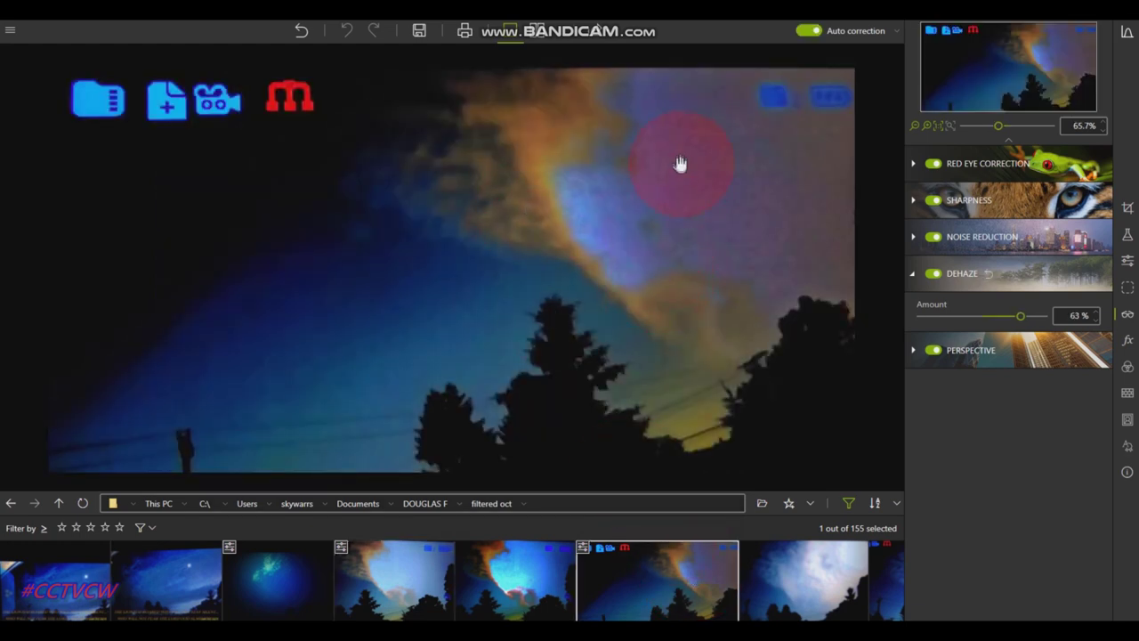
- Raise the dehazed photo's Whites to +46%
left_click(1126, 267)
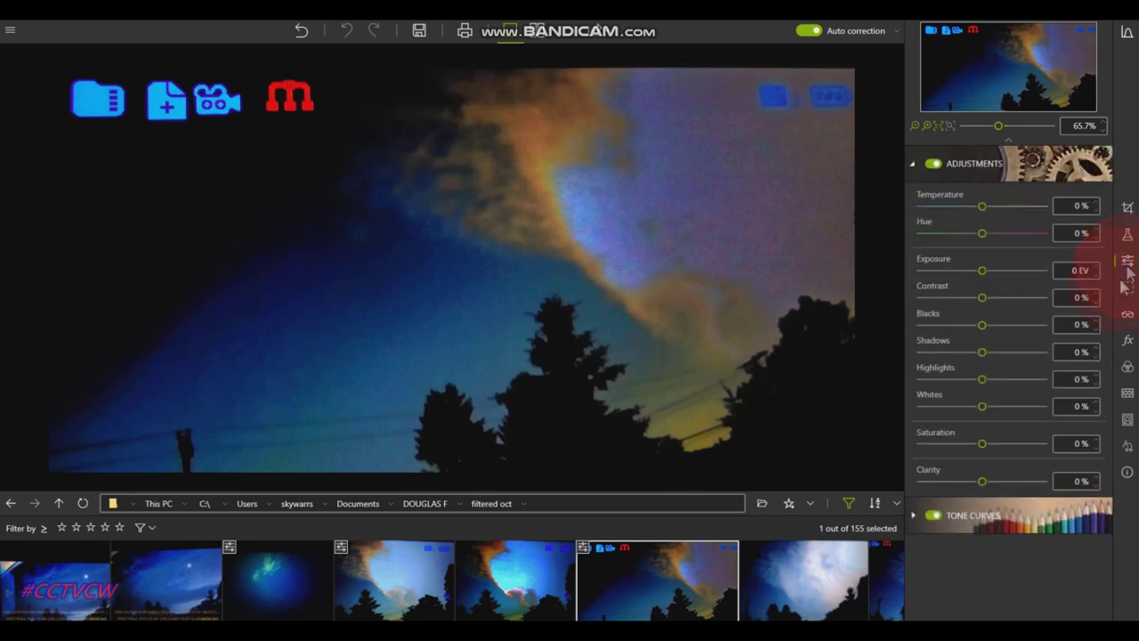
left_click_drag(982, 406, 1011, 408)
left_click(392, 44)
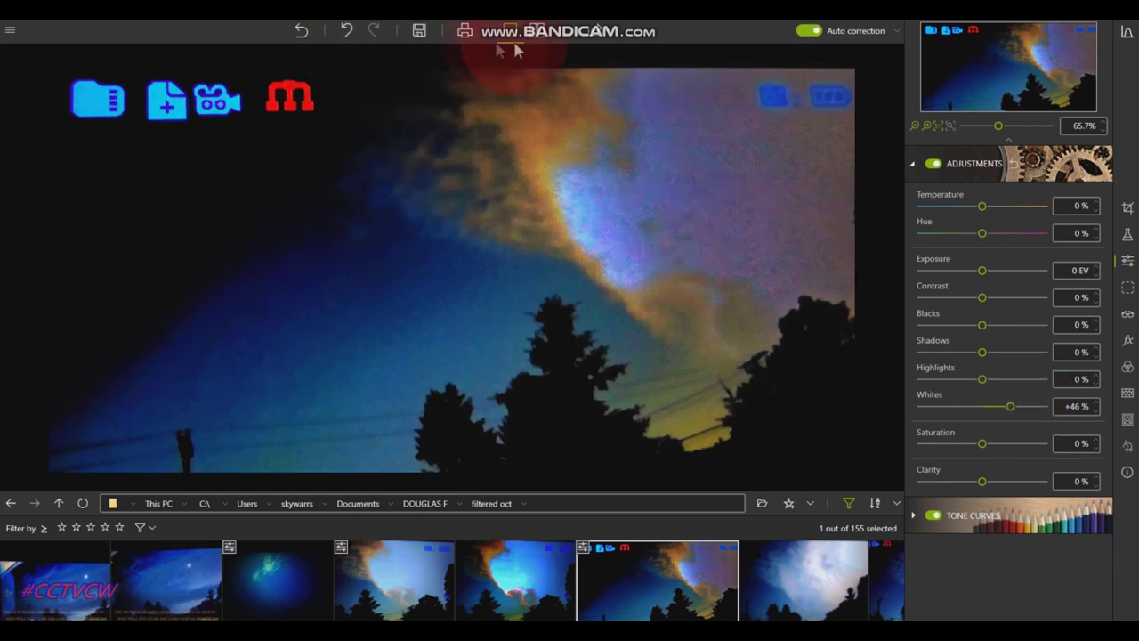
- Compare the cloud and treetops side by side before and after the edits, and open the following bright-cloud photo
left_click(541, 38)
left_click_drag(740, 320, 362, 296)
scroll(363, 297, "up", 3)
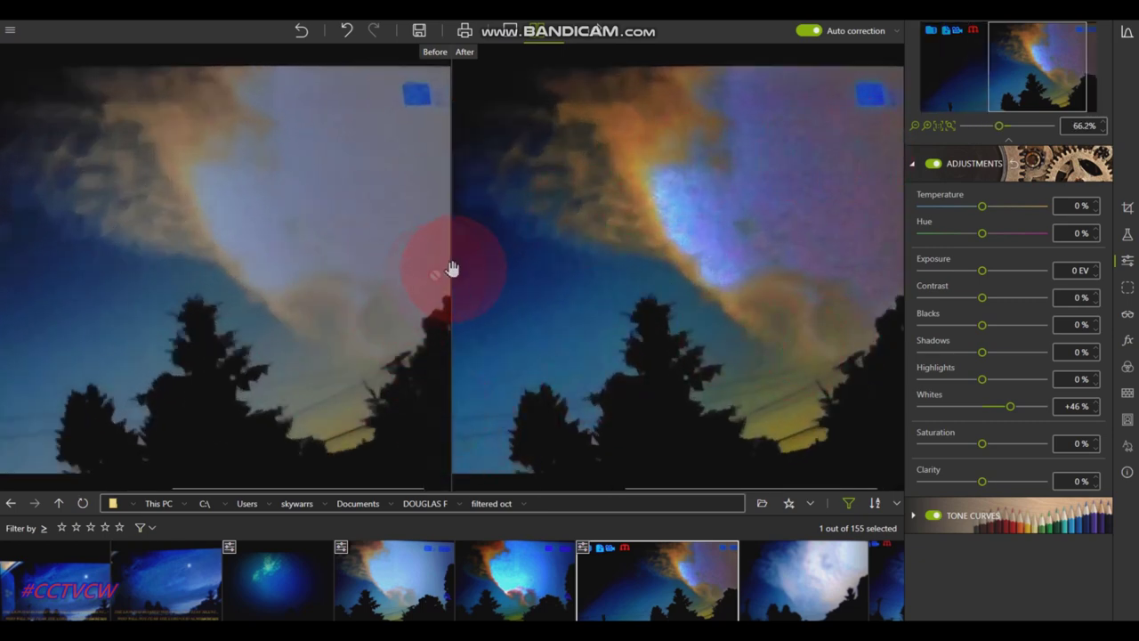
scroll(453, 264, "down", 1)
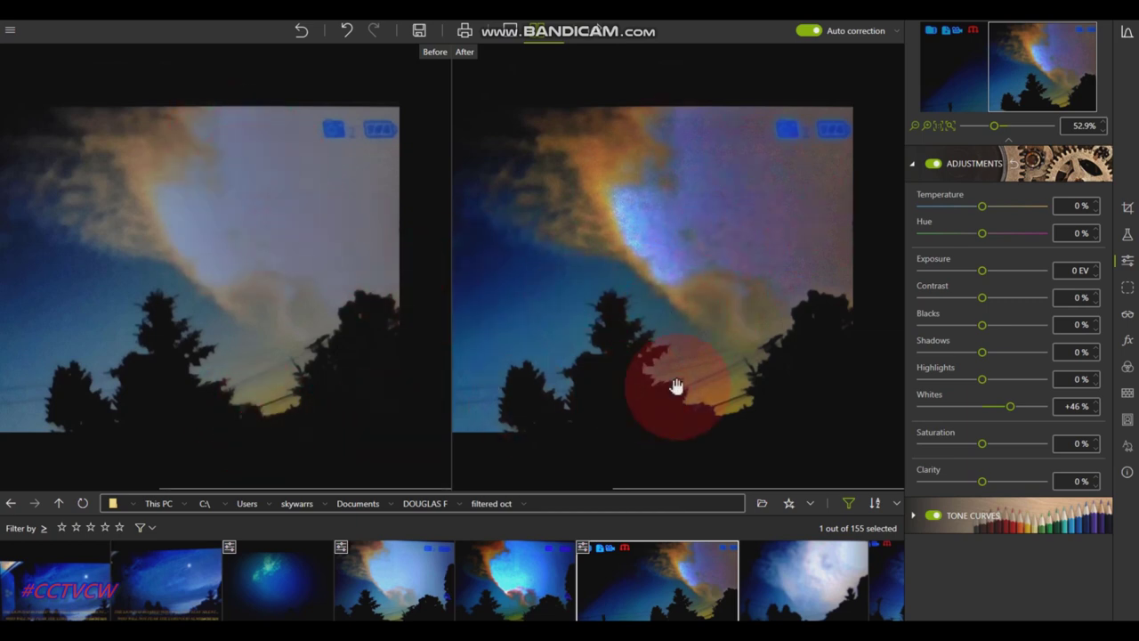
scroll(735, 412, "up", 5)
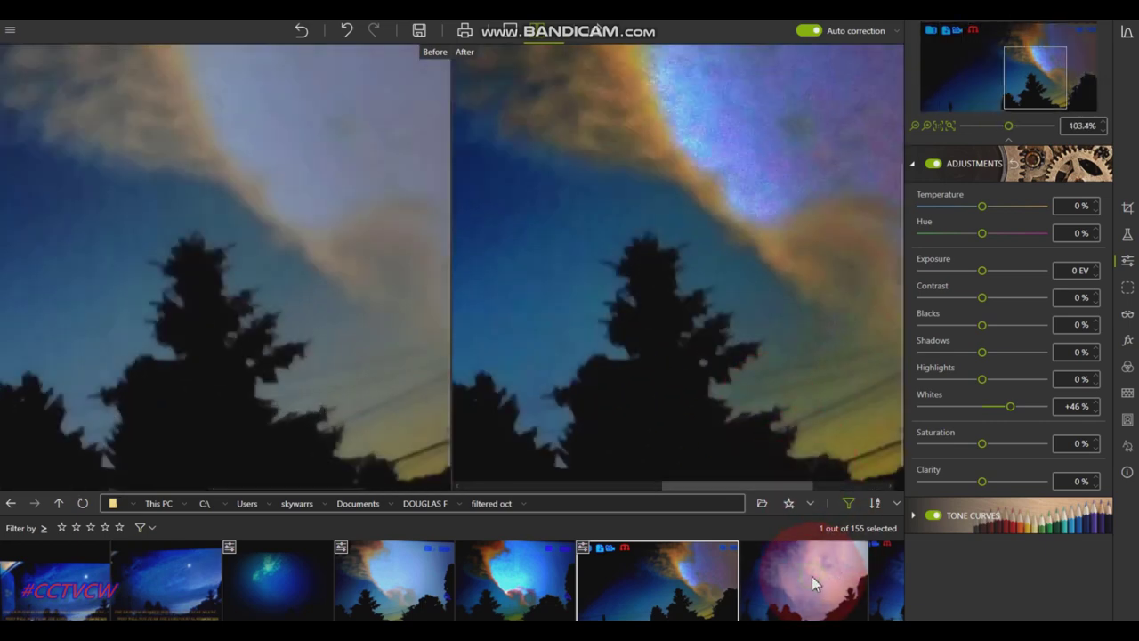
left_click(811, 576)
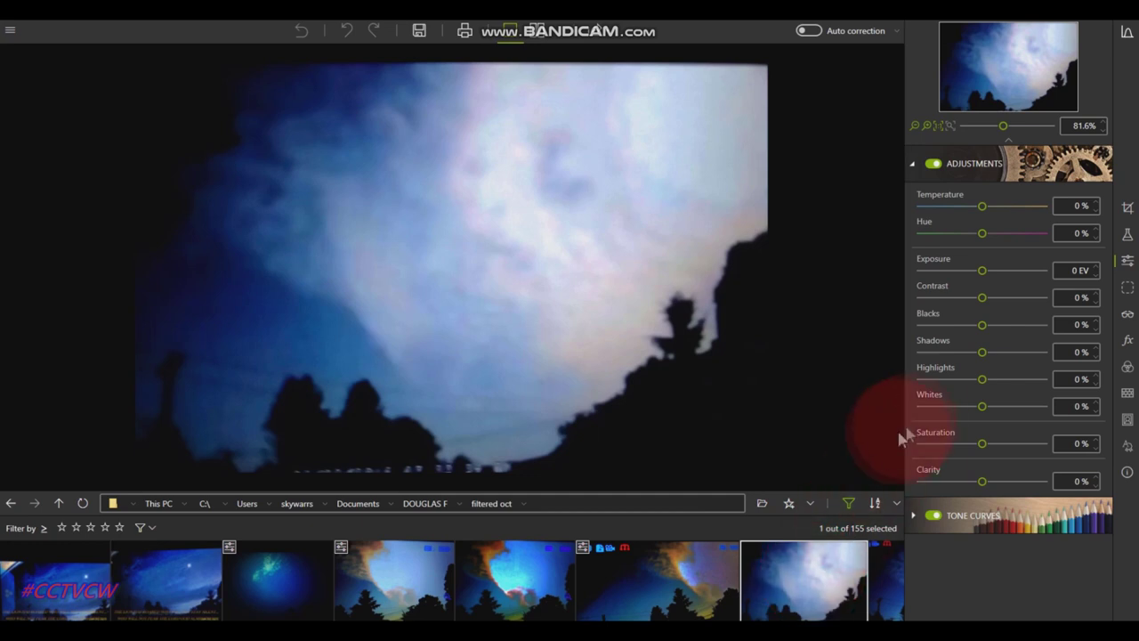
- Try the DOUG WOW WO... user preset on the bright-cloud photo, and revert the photo to the original
left_click(1126, 234)
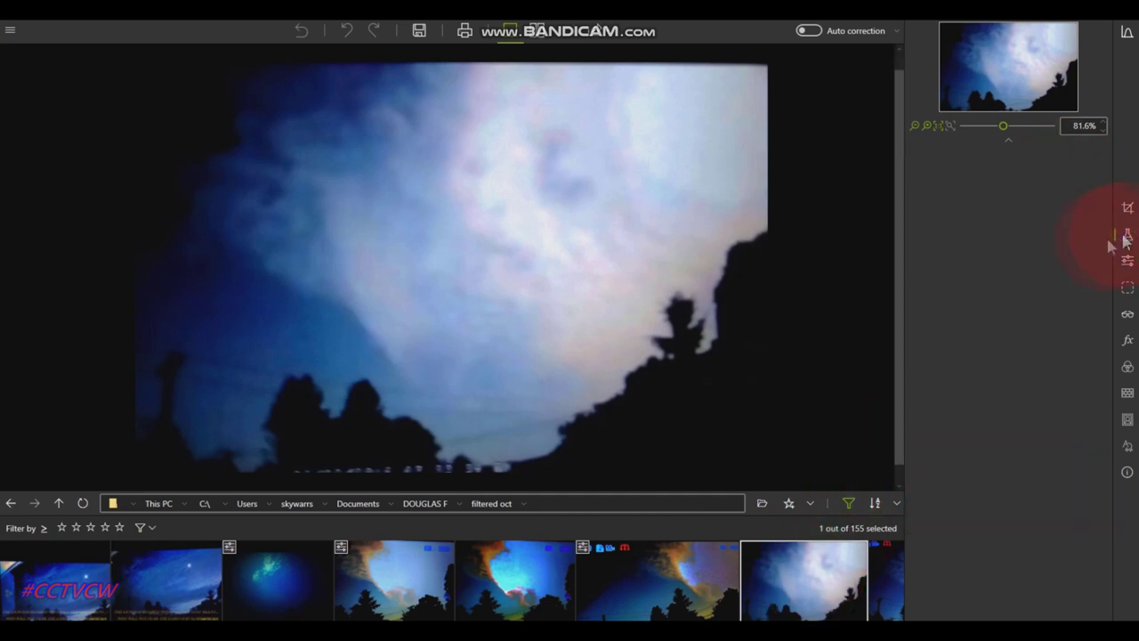
scroll(978, 334, "up", 2)
scroll(978, 334, "down", 6)
scroll(977, 334, "up", 7)
scroll(977, 332, "up", 1)
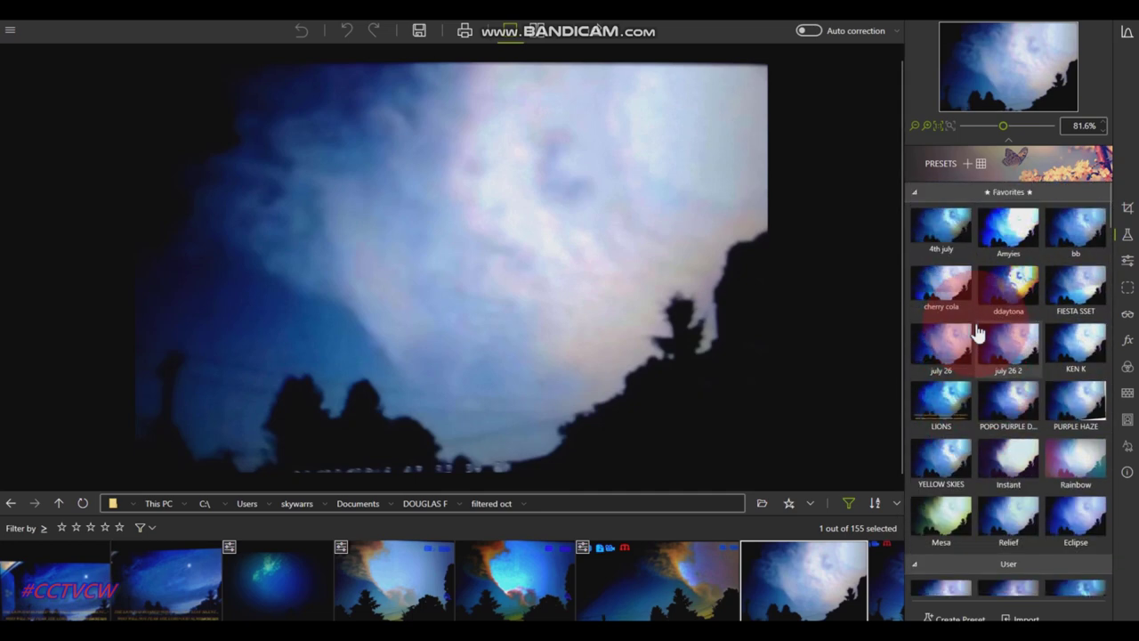
scroll(977, 332, "down", 8)
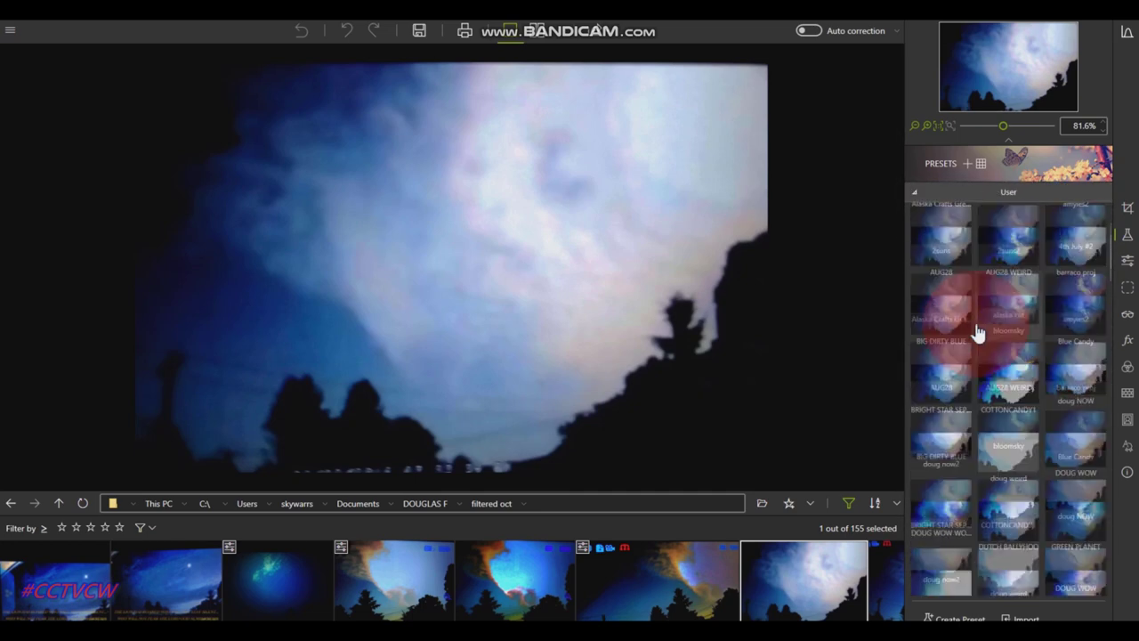
scroll(977, 331, "down", 2)
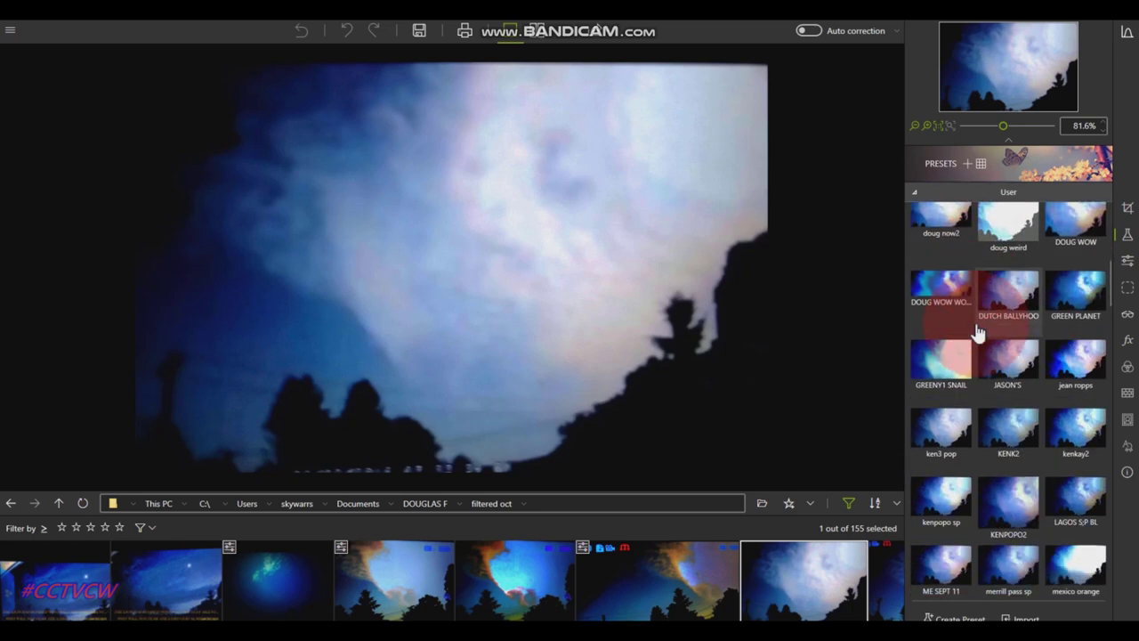
left_click(942, 298)
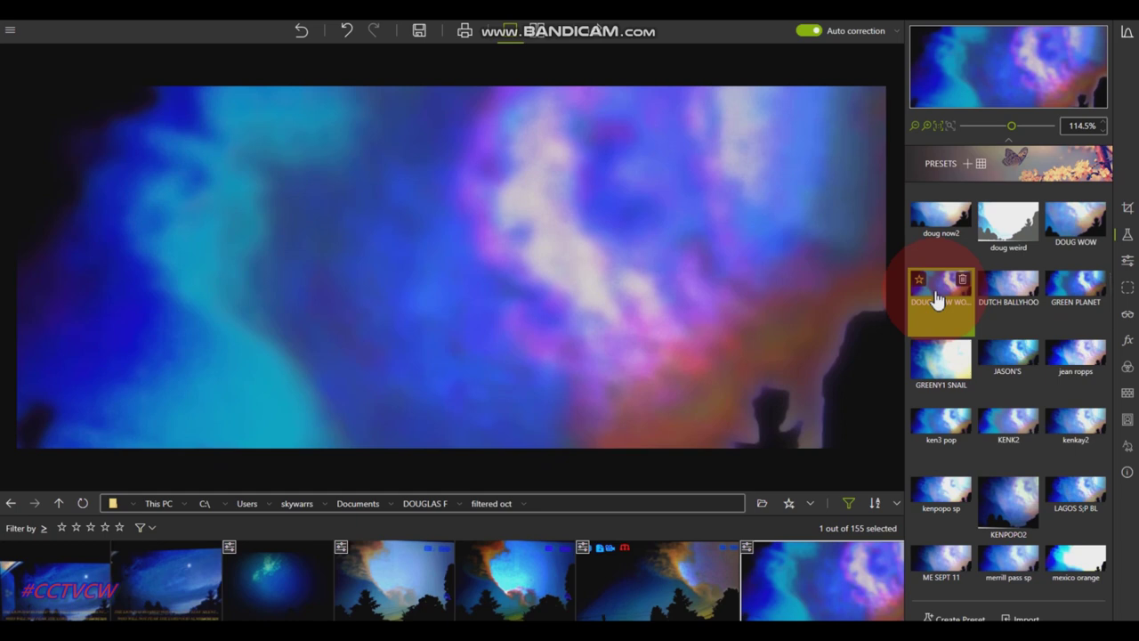
left_click(718, 284)
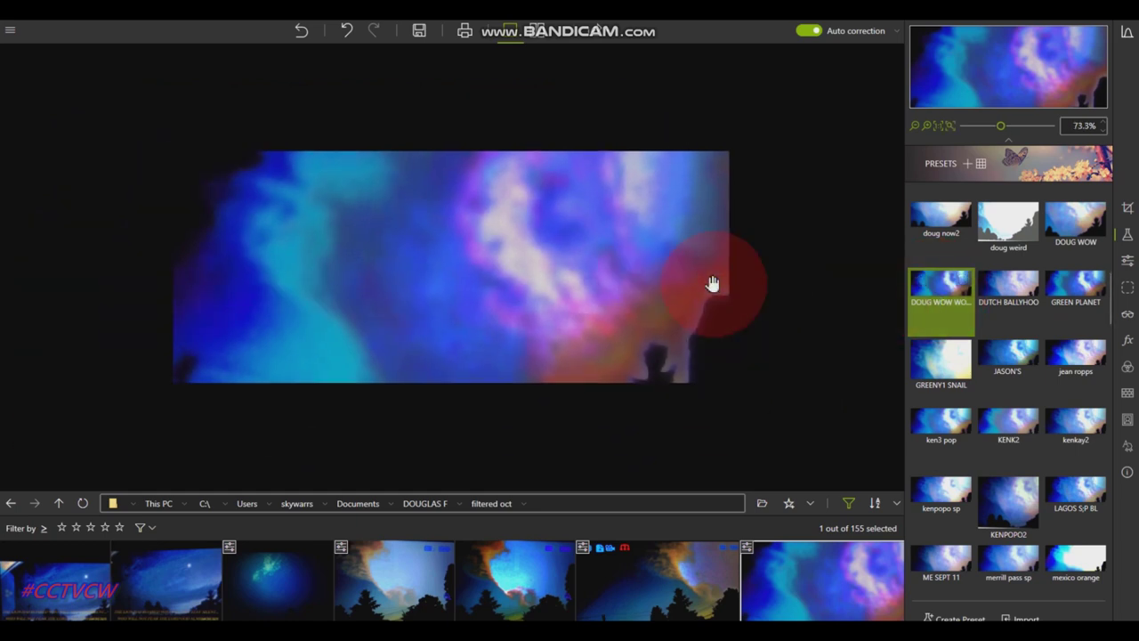
left_click(301, 33)
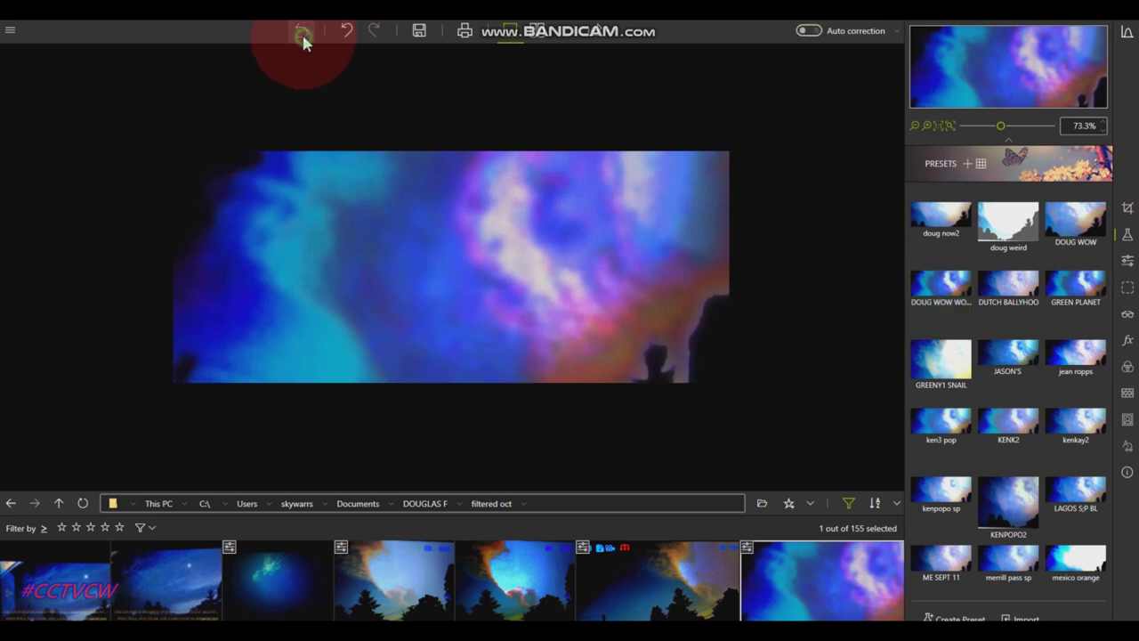
- Examine the bright-cloud photo's sky and treetops, and open the following version with the camera, battery and magnifier icons
scroll(592, 290, "down", 2)
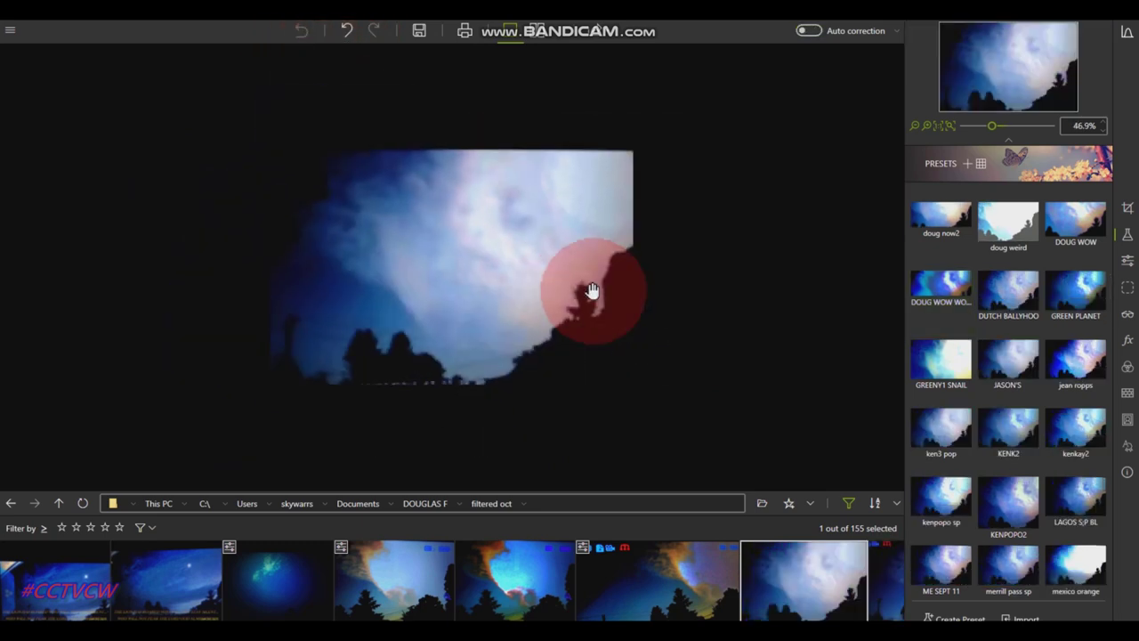
left_click(593, 291)
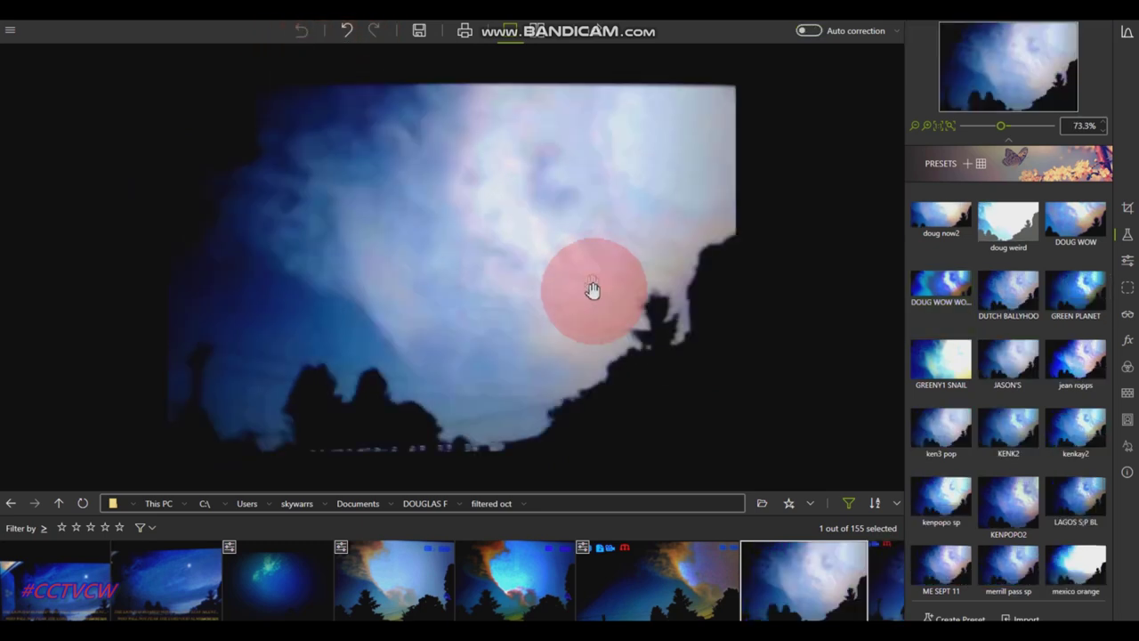
left_click(775, 603)
scroll(776, 603, "down", 2)
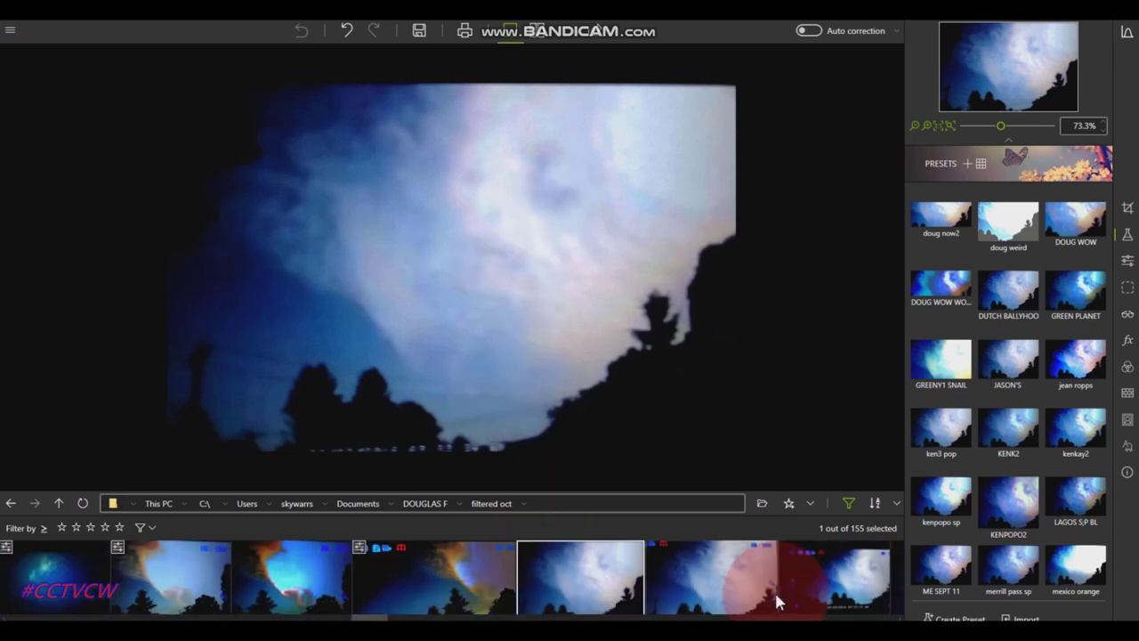
left_click(714, 584)
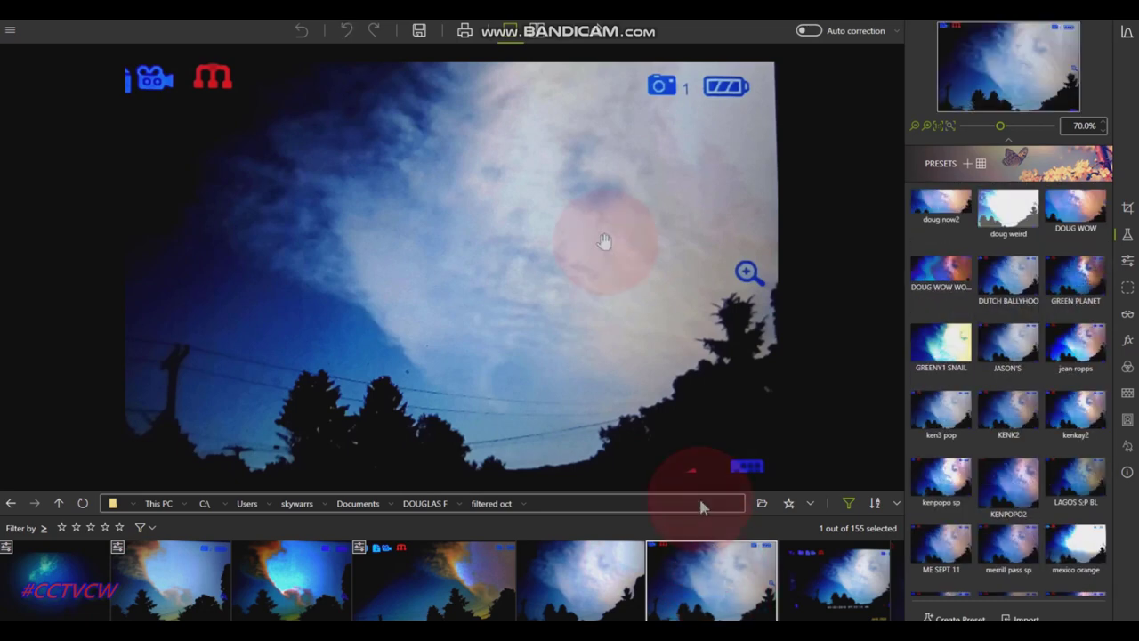
- Compare the photo stamped 03/22/2016 07:33:33 AM with the bright-cloud close-up following it, and inspect its cloud details
left_click(870, 606)
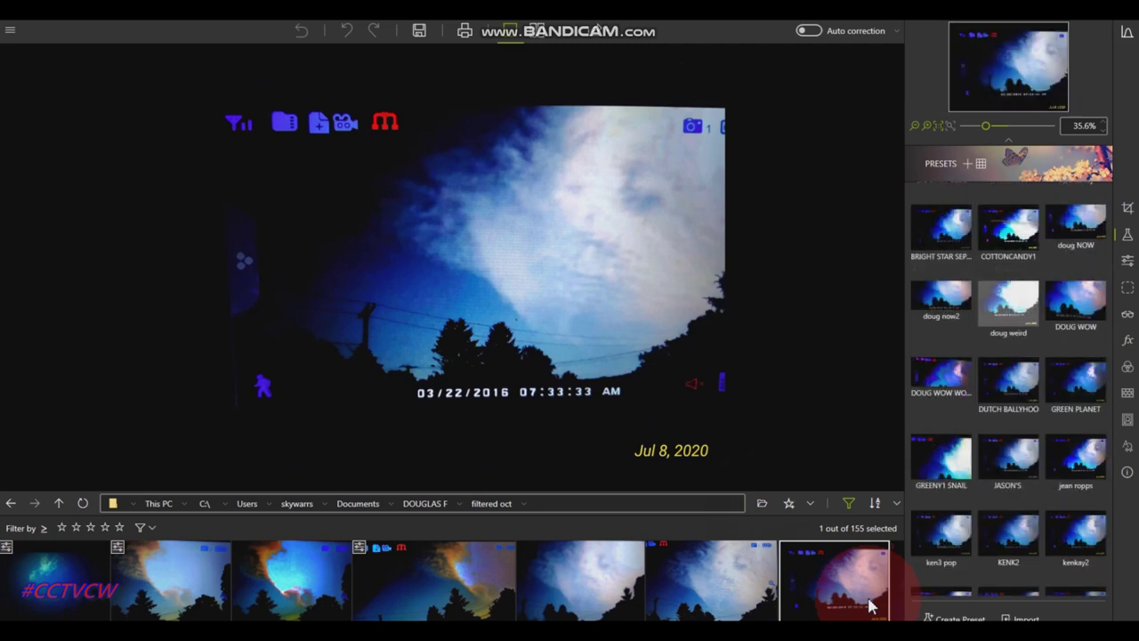
left_click(588, 596)
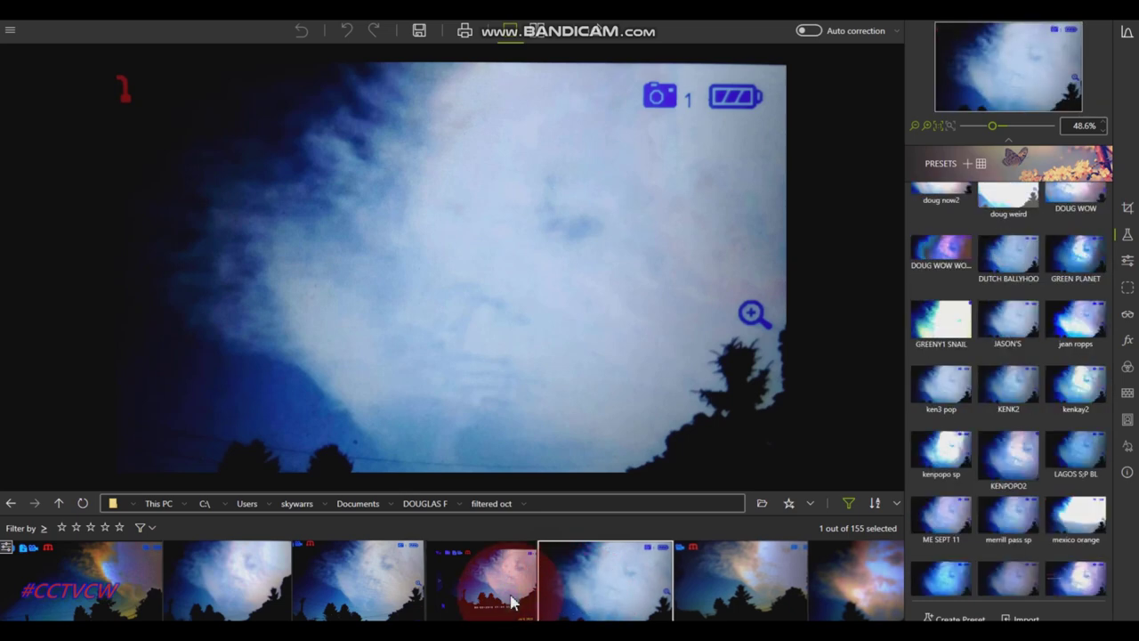
left_click(512, 604)
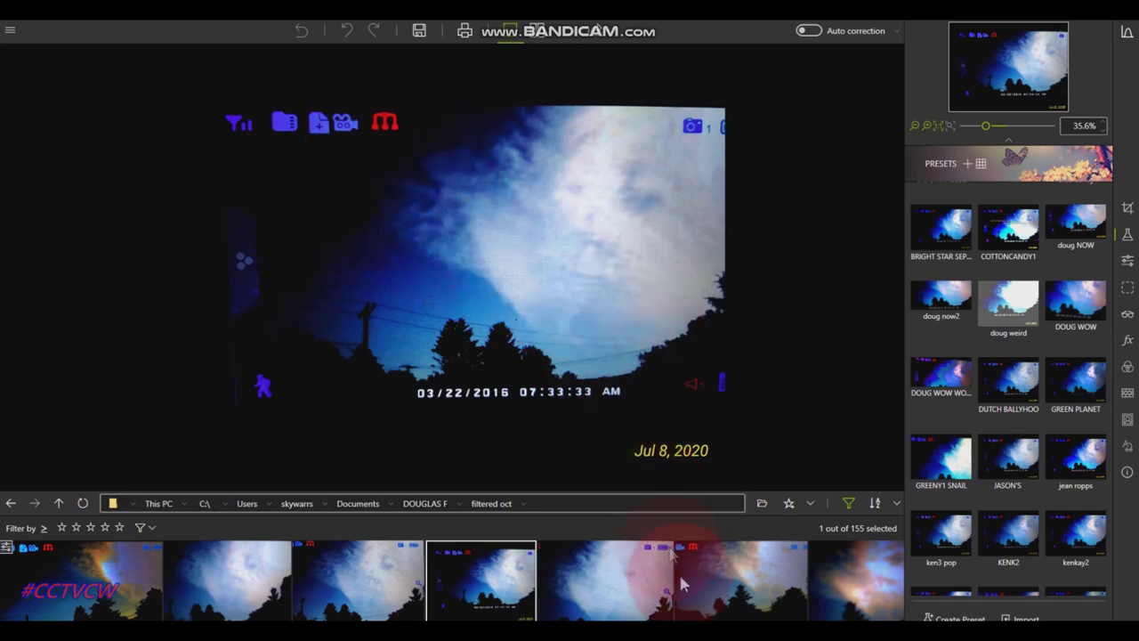
scroll(552, 249, "up", 3)
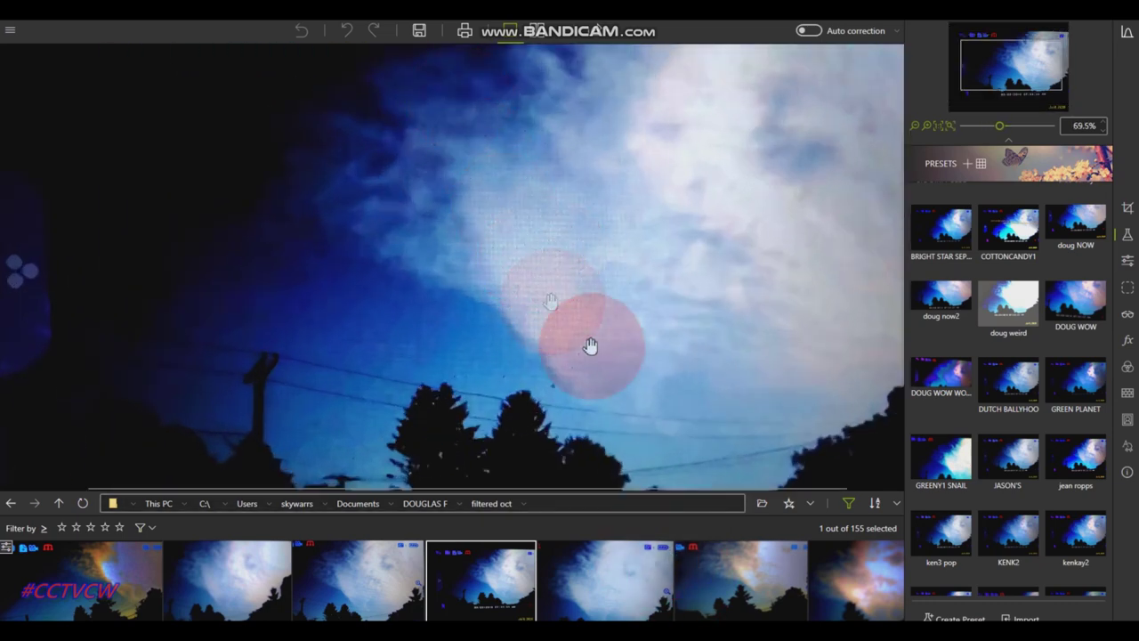
scroll(719, 394, "down", 2)
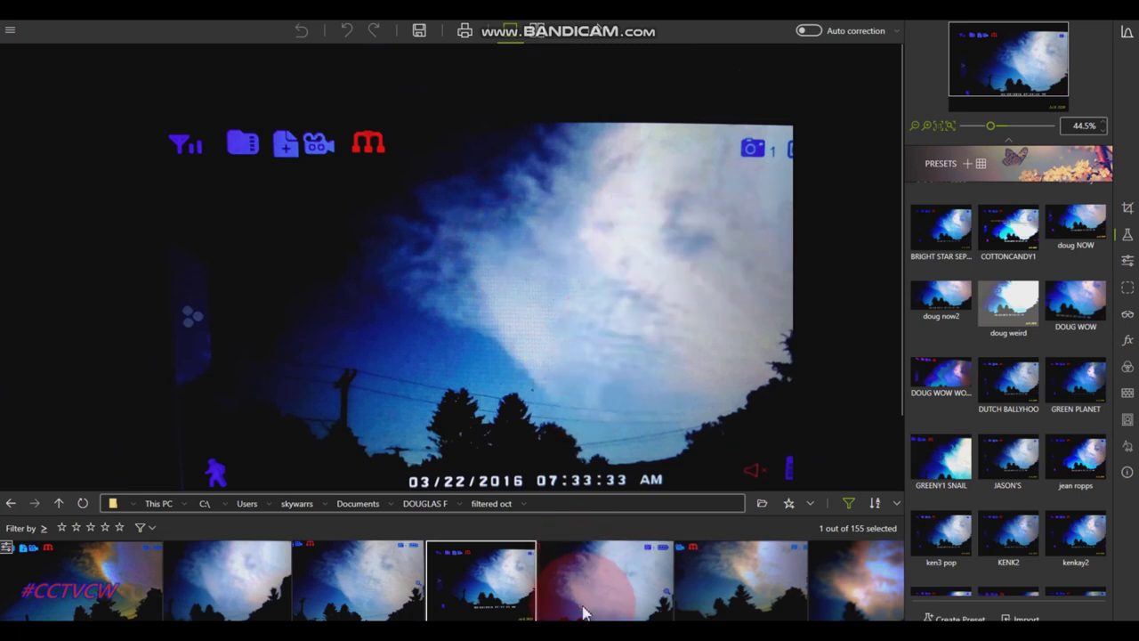
mouse_move(388, 630)
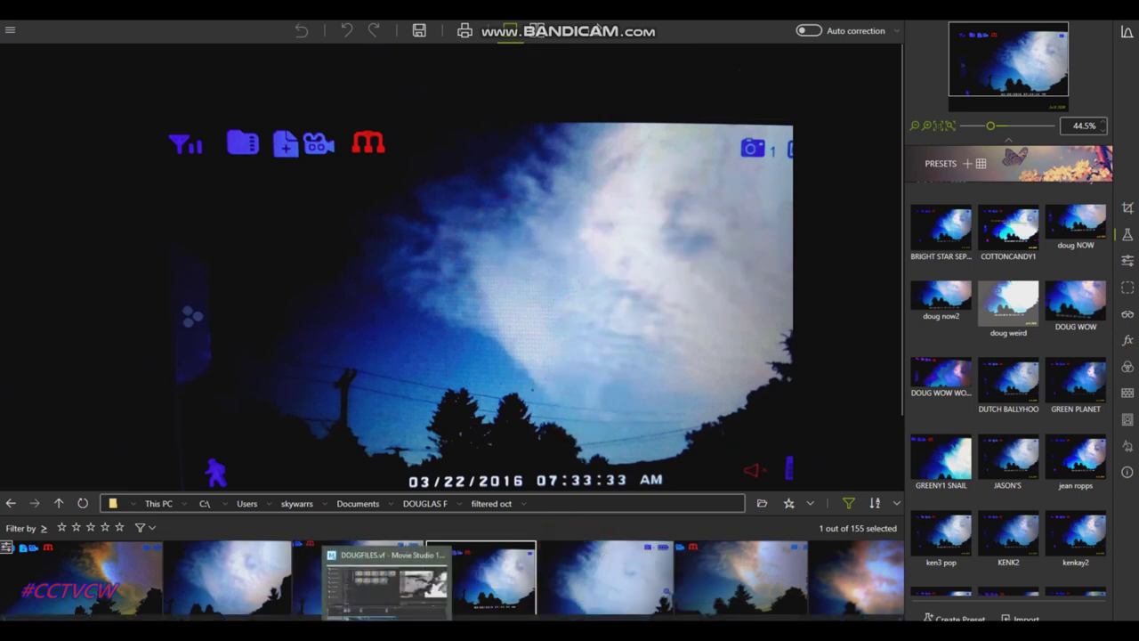
left_click(187, 630)
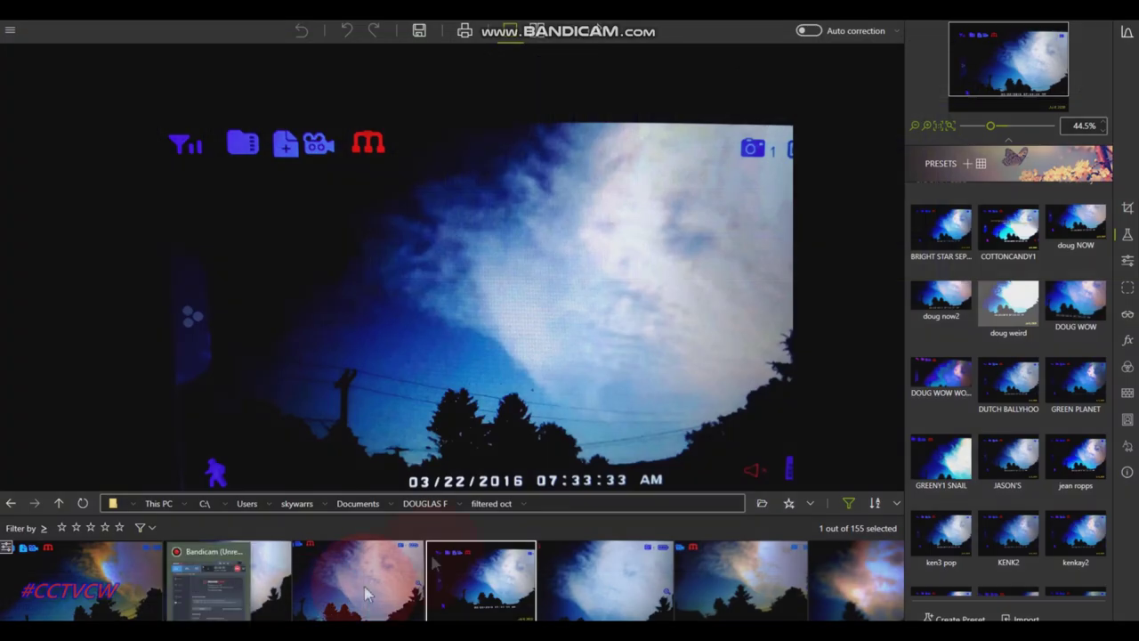
- View the auto-corrected orange-cloud photo, and compare the three differently colored cloud close-ups dated Jul 8, 2020 that follow it
left_click(650, 586)
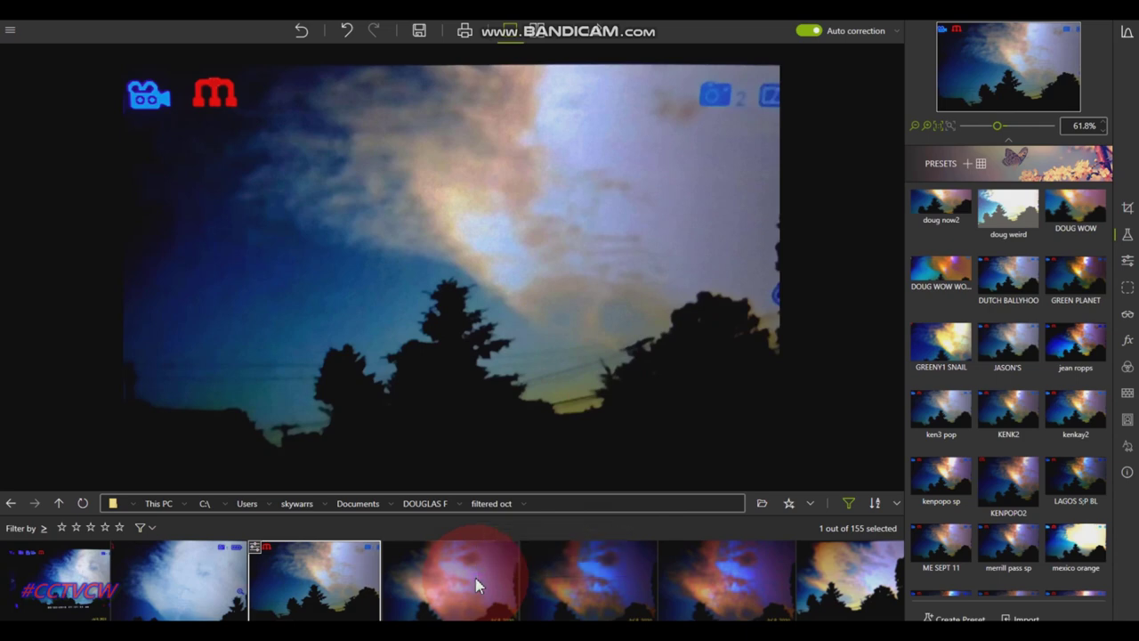
left_click(475, 577)
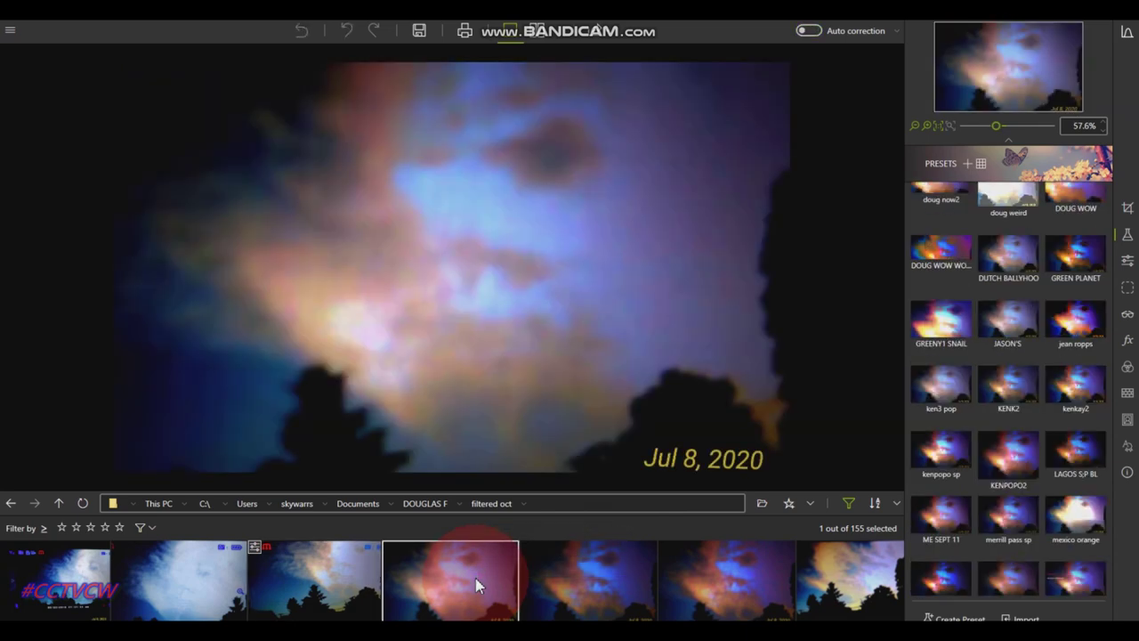
scroll(475, 577, "down", 3)
left_click(346, 586)
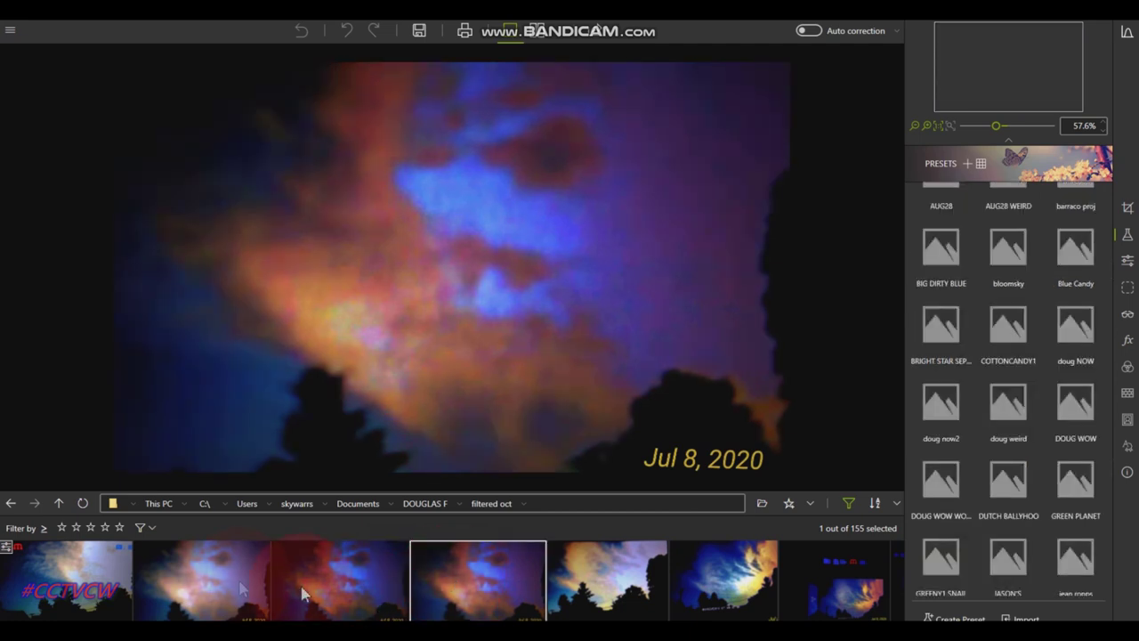
left_click(203, 580)
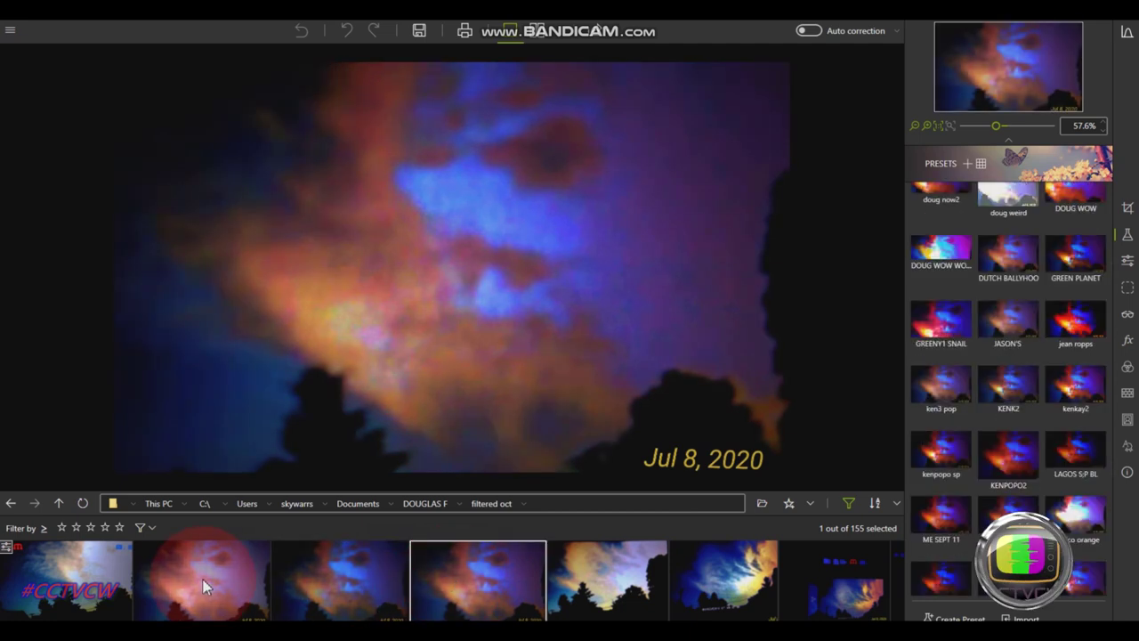
left_click_drag(421, 412, 475, 153)
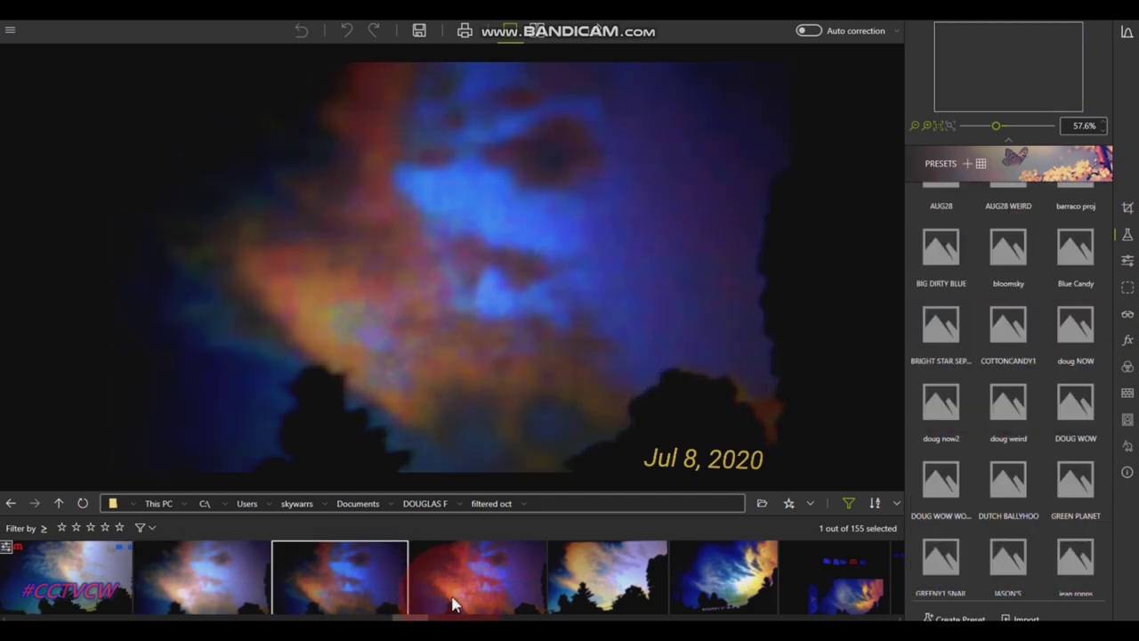
left_click(513, 594)
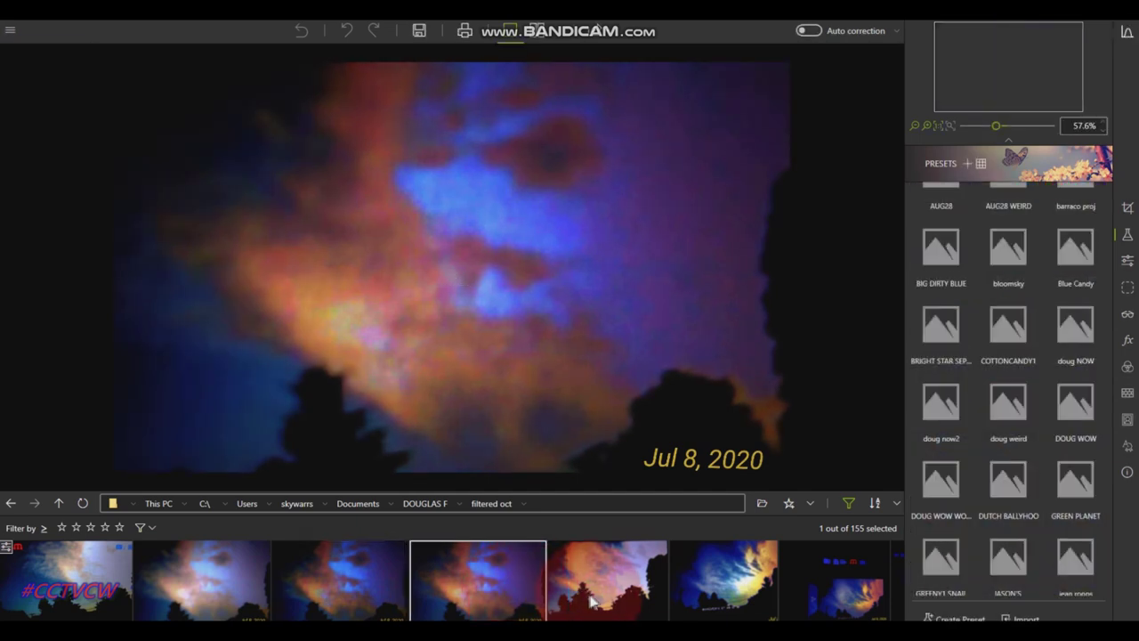
- View the orange sky photo with tree silhouettes, and examine the cloud streaks in the blue-and-yellow sky photo following it
left_click(590, 603)
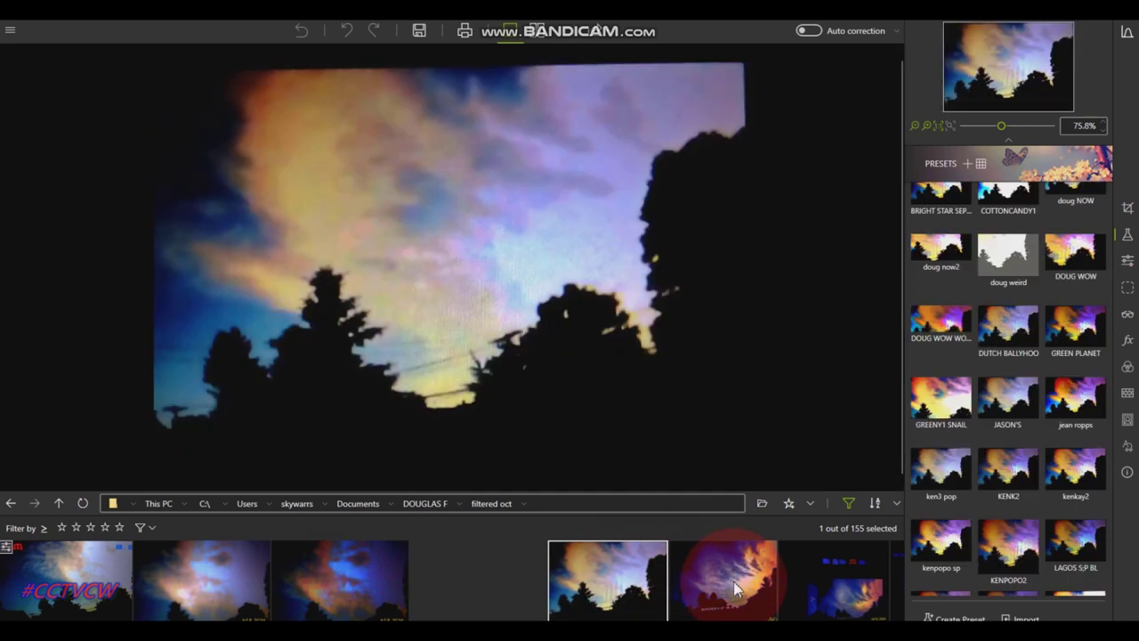
mouse_move(734, 581)
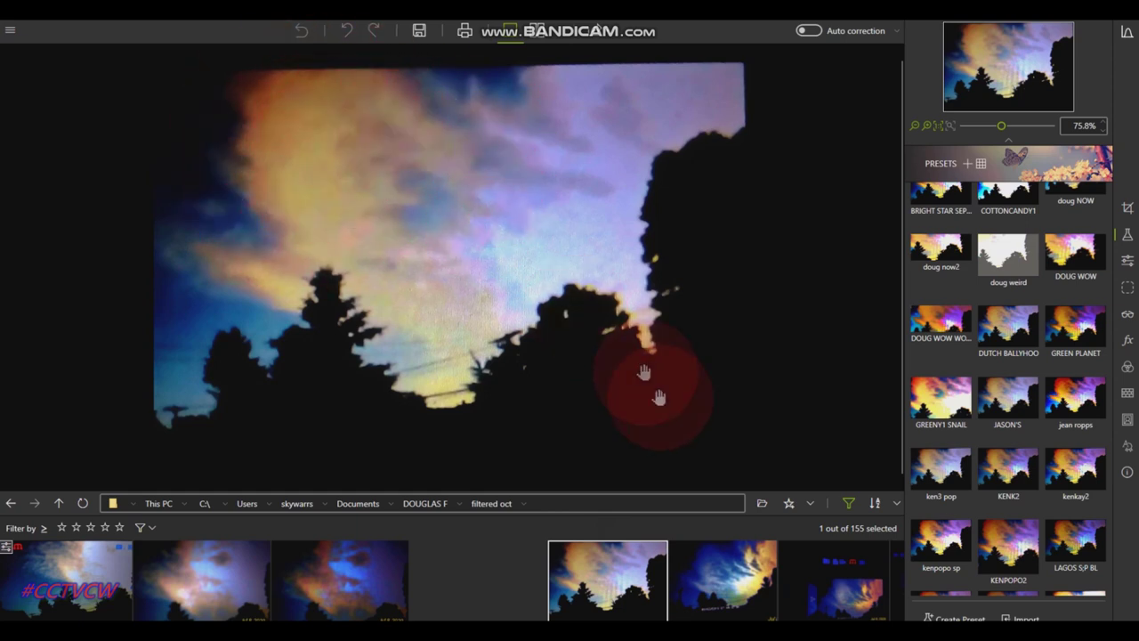
left_click(728, 591)
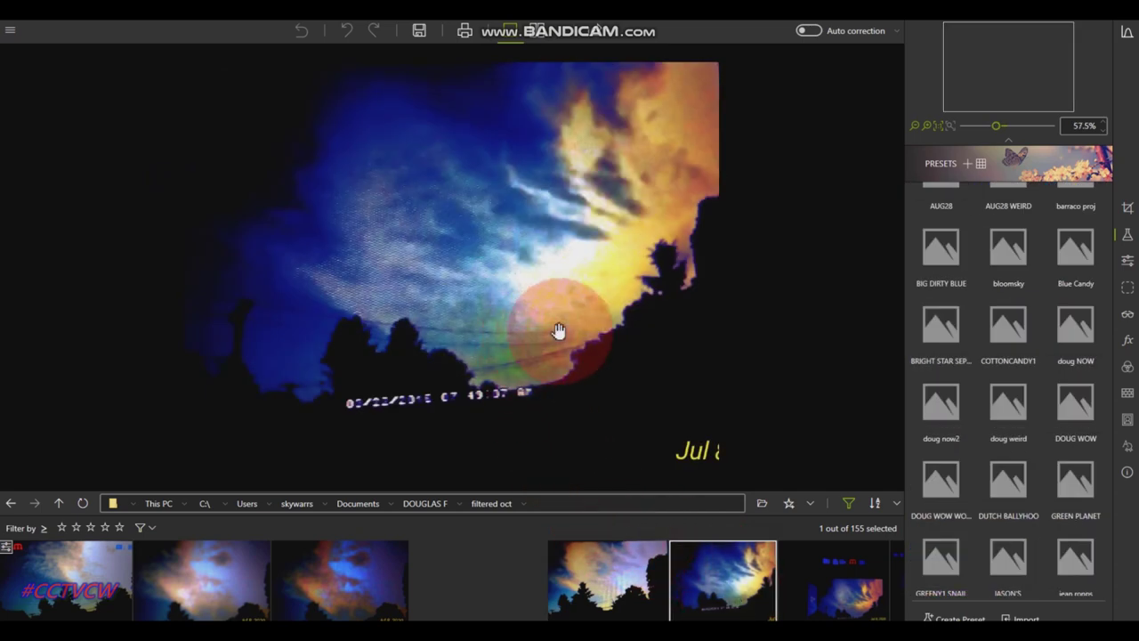
scroll(559, 330, "down", 1)
scroll(559, 330, "up", 2)
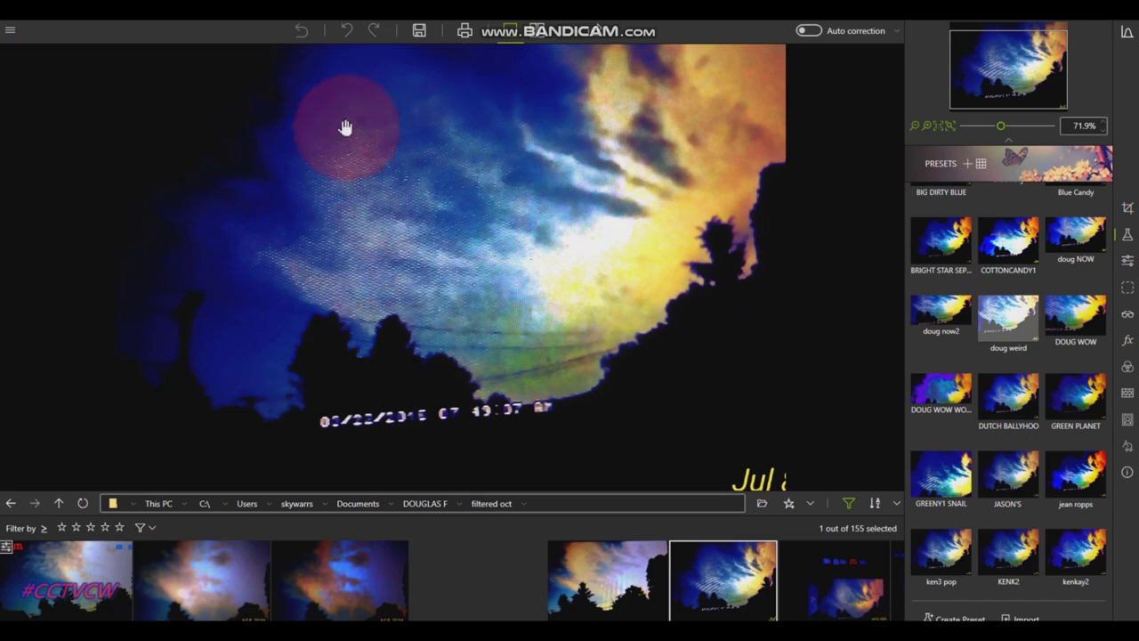
left_click_drag(398, 182, 468, 217)
scroll(468, 217, "down", 3)
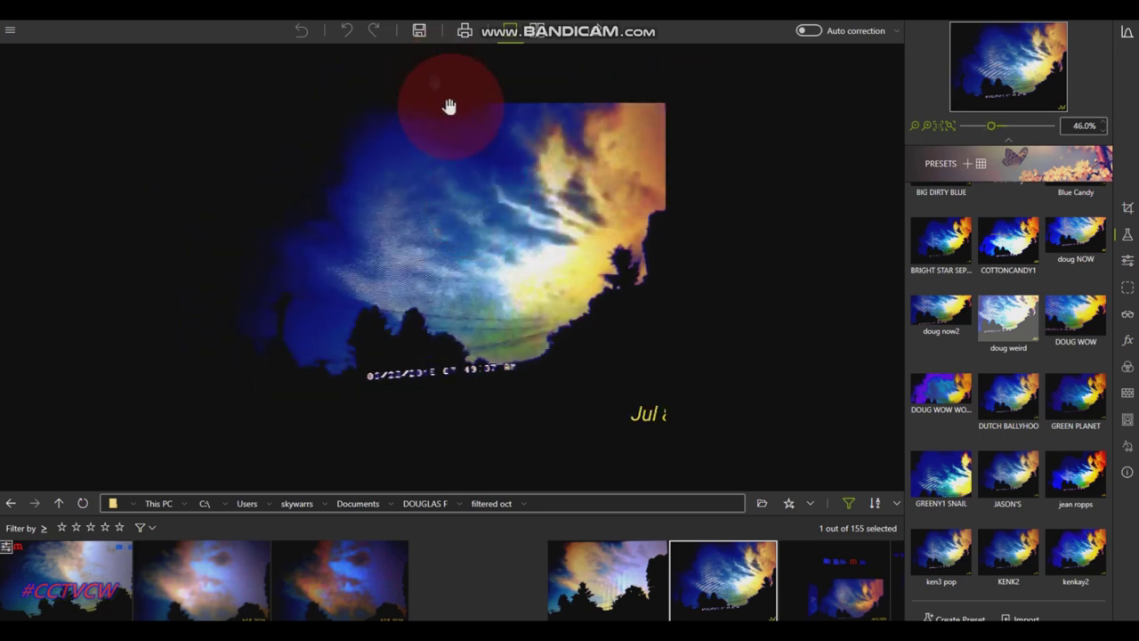
- Examine the clouds in the dark Jul 8, 2020 photo showing a single sky image below blue and red icons
left_click(827, 592)
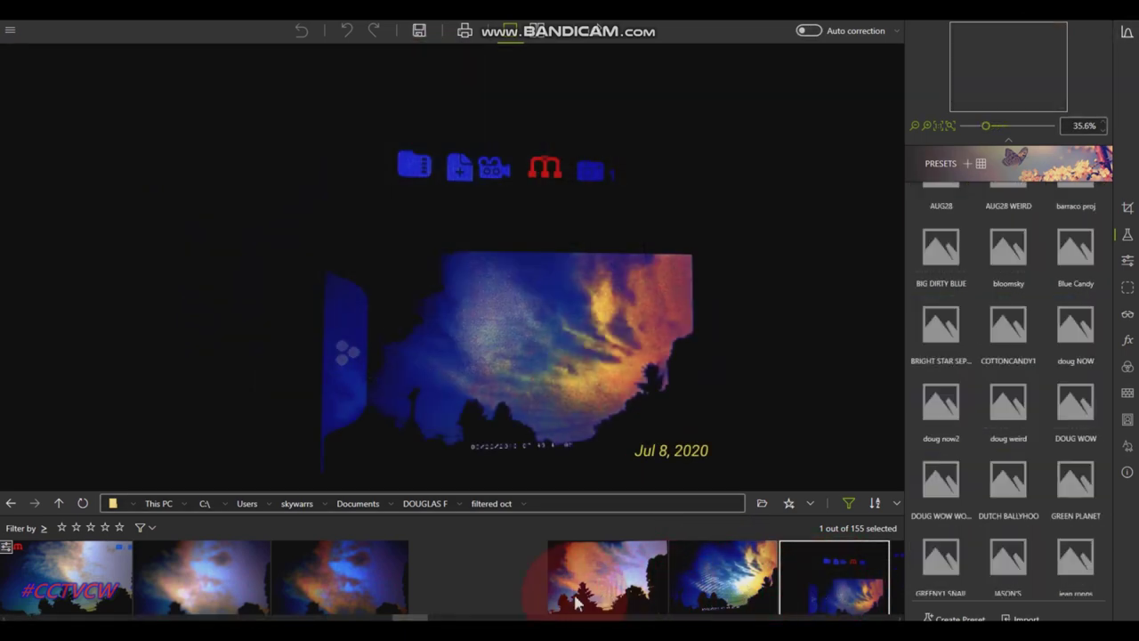
left_click(179, 545)
left_click(503, 283)
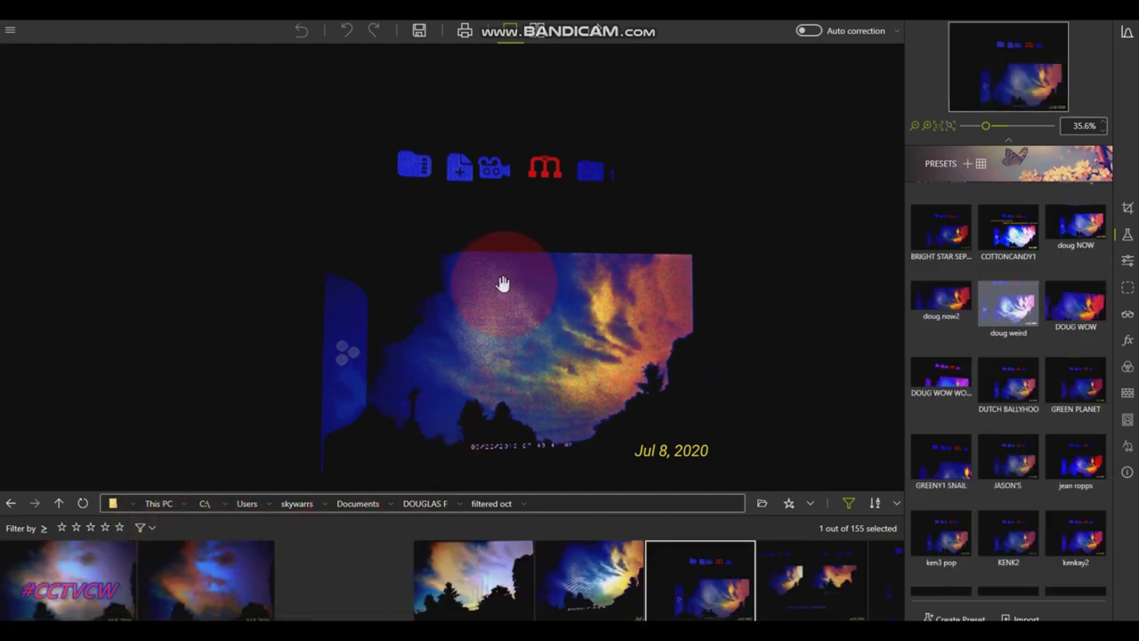
scroll(503, 283, "up", 1)
scroll(503, 283, "up", 1)
left_click(814, 294)
left_click(720, 233)
left_click(465, 281)
left_click(876, 463)
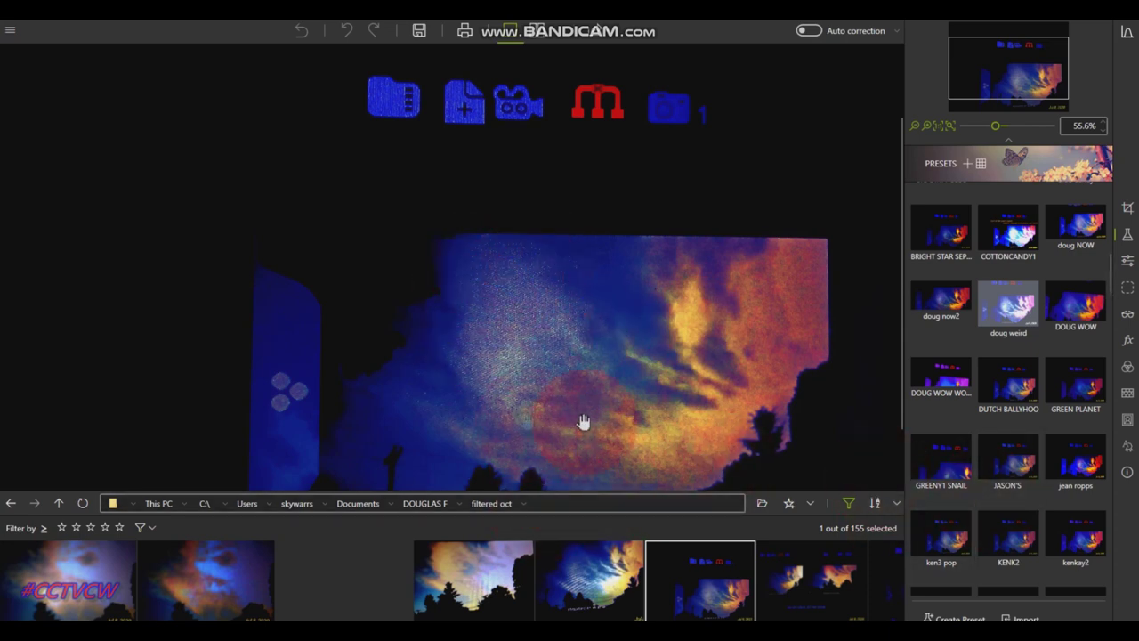
scroll(641, 578, "down", 2)
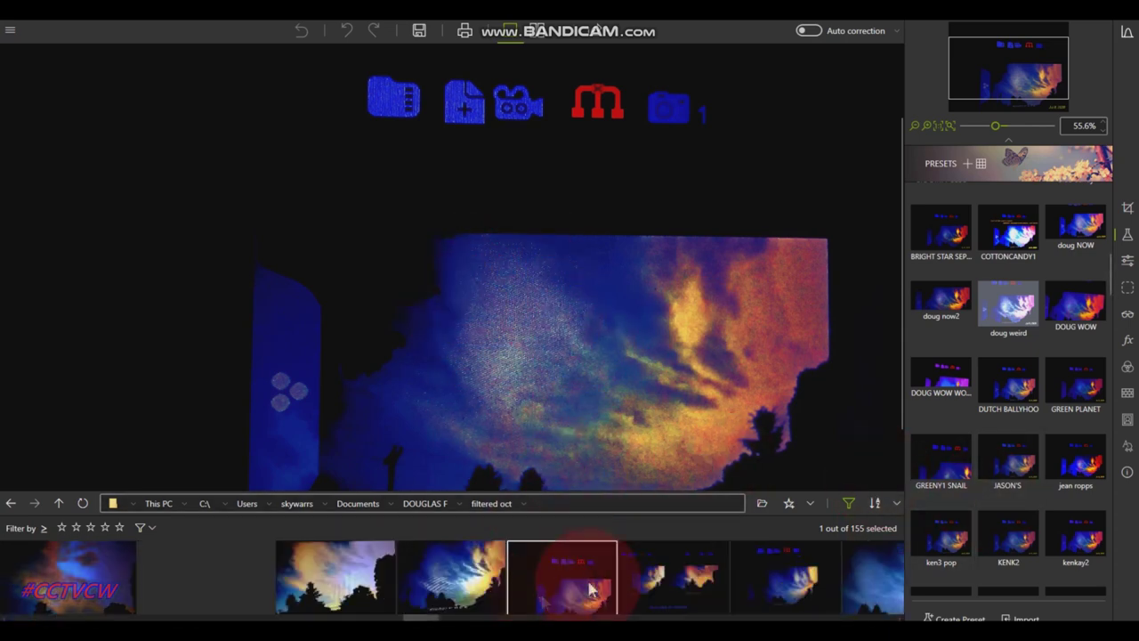
- View the two-sky photo stamped 03/22/2016 07:49:54AM, and examine the white cloud patches in the dark single-sky photo following it
left_click(686, 584)
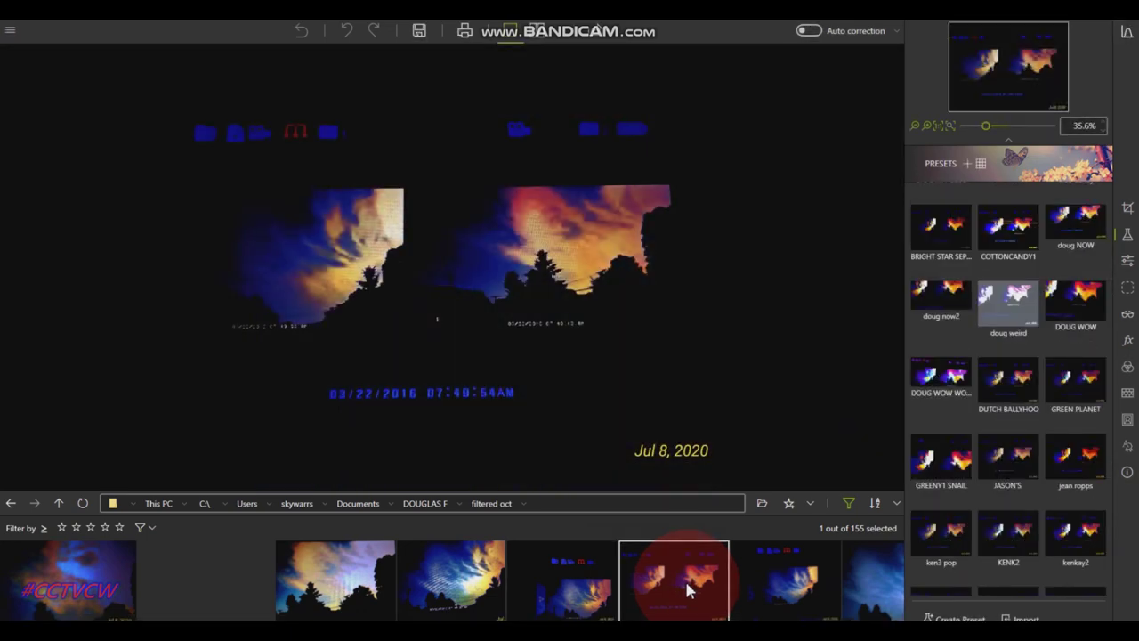
scroll(686, 583, "down", 1)
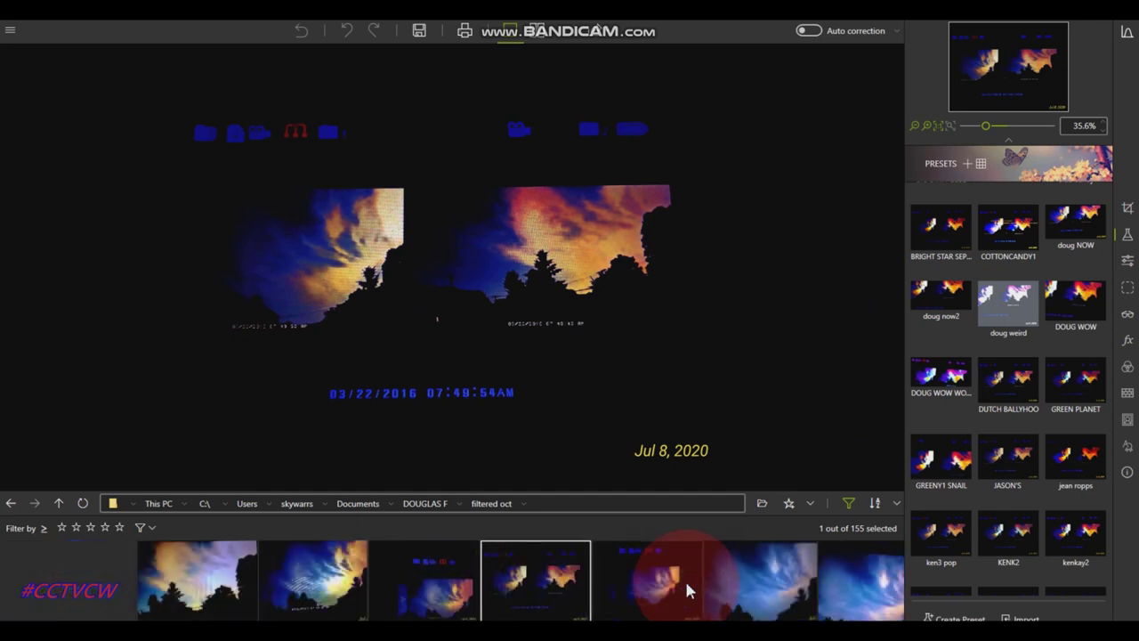
left_click(684, 577)
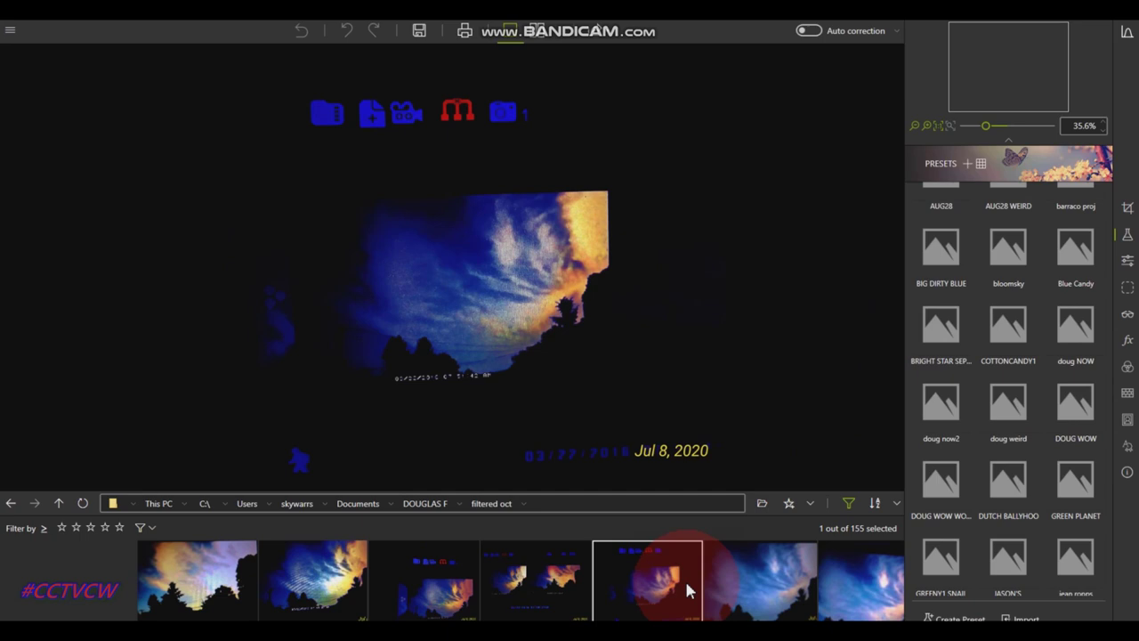
left_click(570, 353)
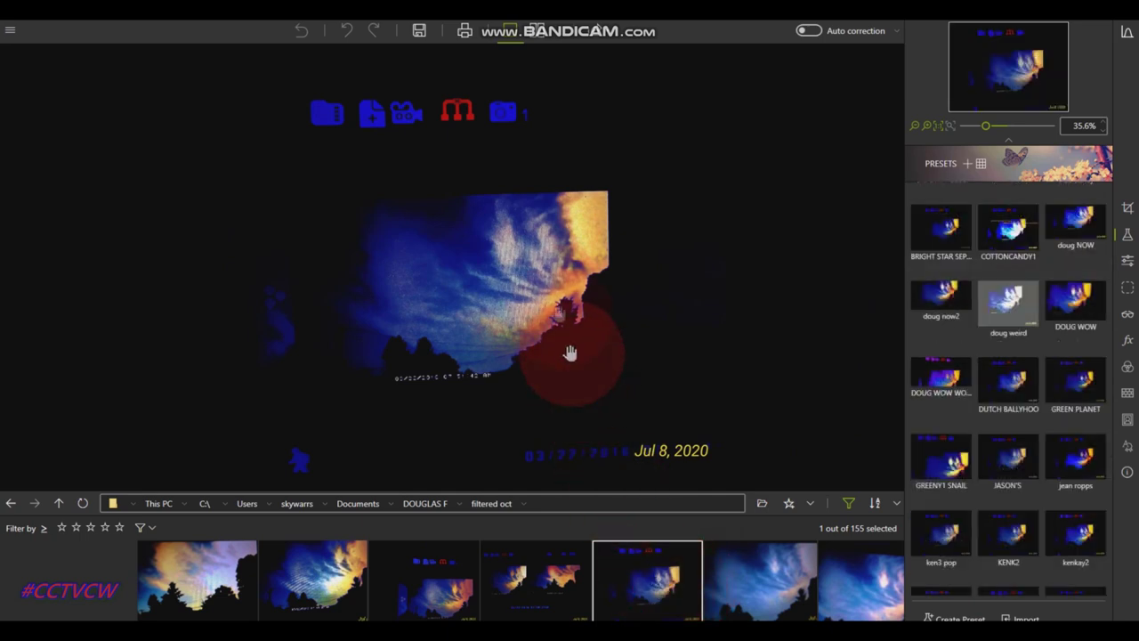
scroll(503, 230, "up", 3)
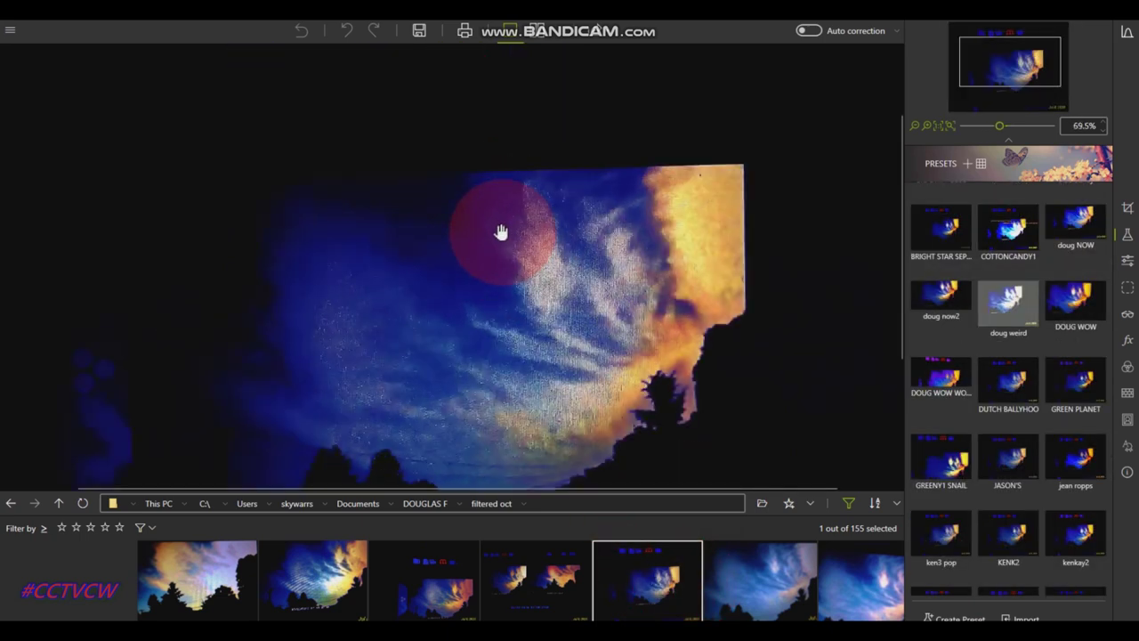
scroll(502, 232, "down", 1)
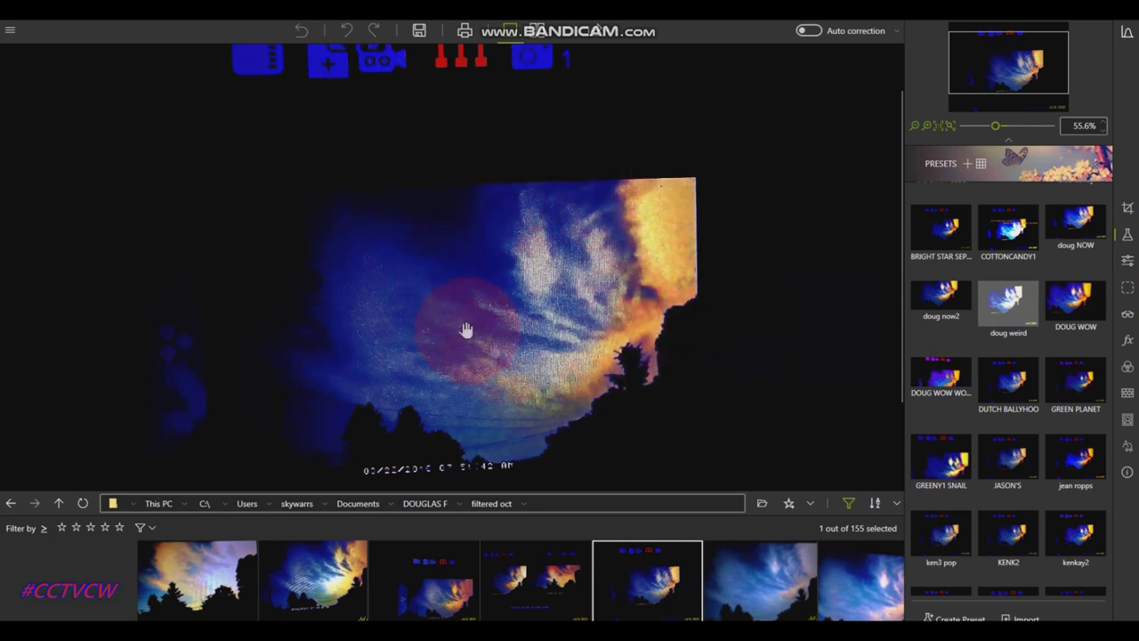
- Open the larger blue-sky photo with pinkish clouds behind the trees and view the whole picture
left_click(803, 602)
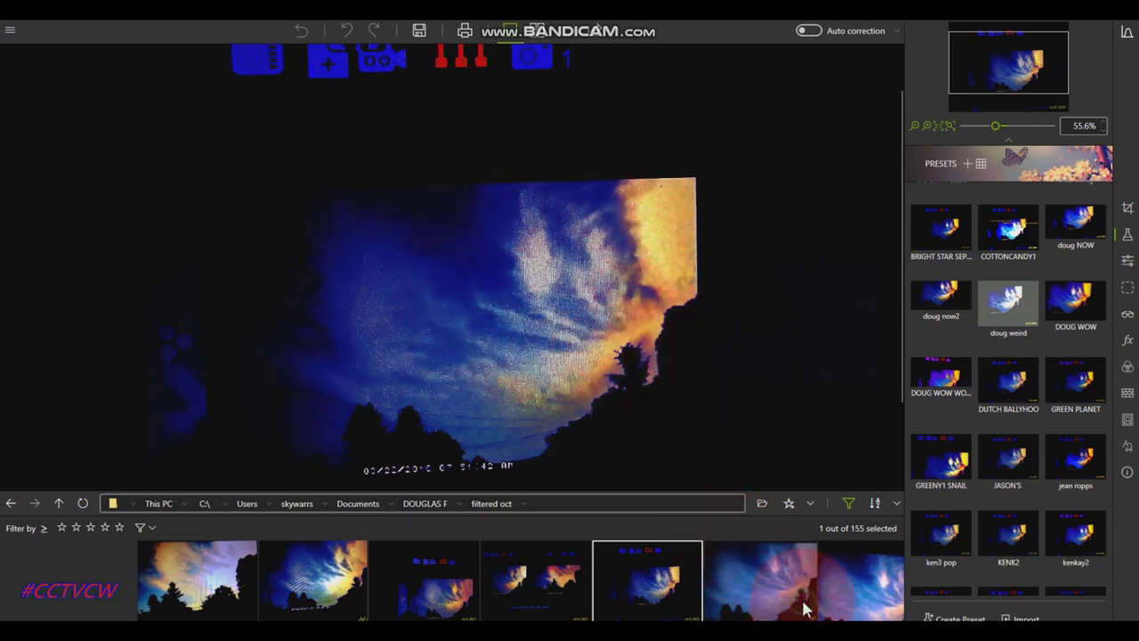
left_click(798, 608)
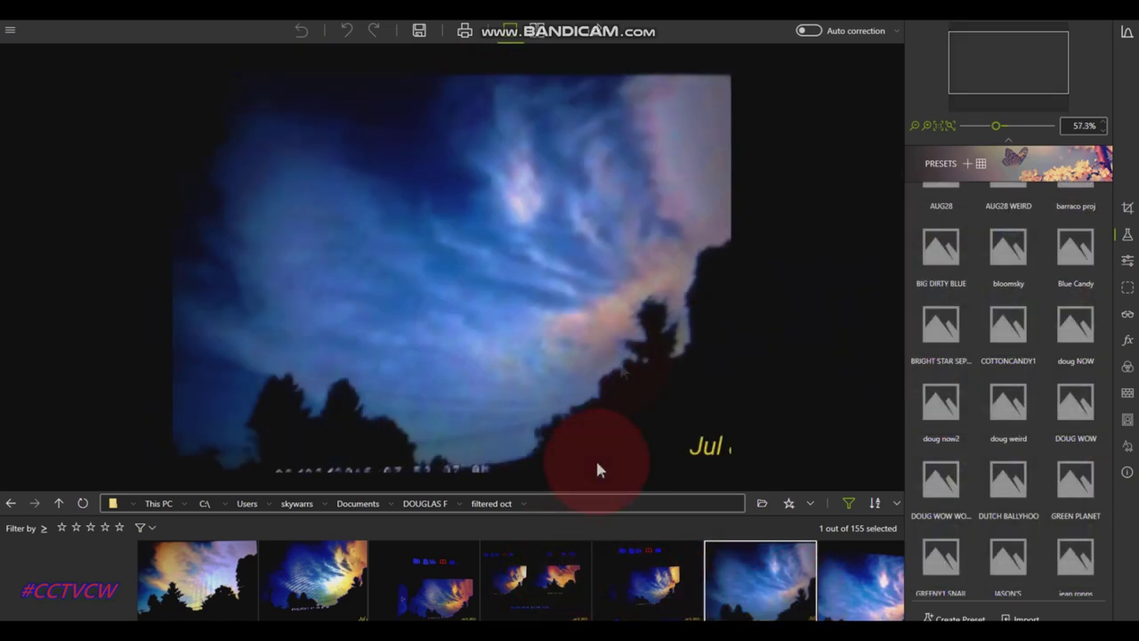
scroll(626, 227, "down", 2)
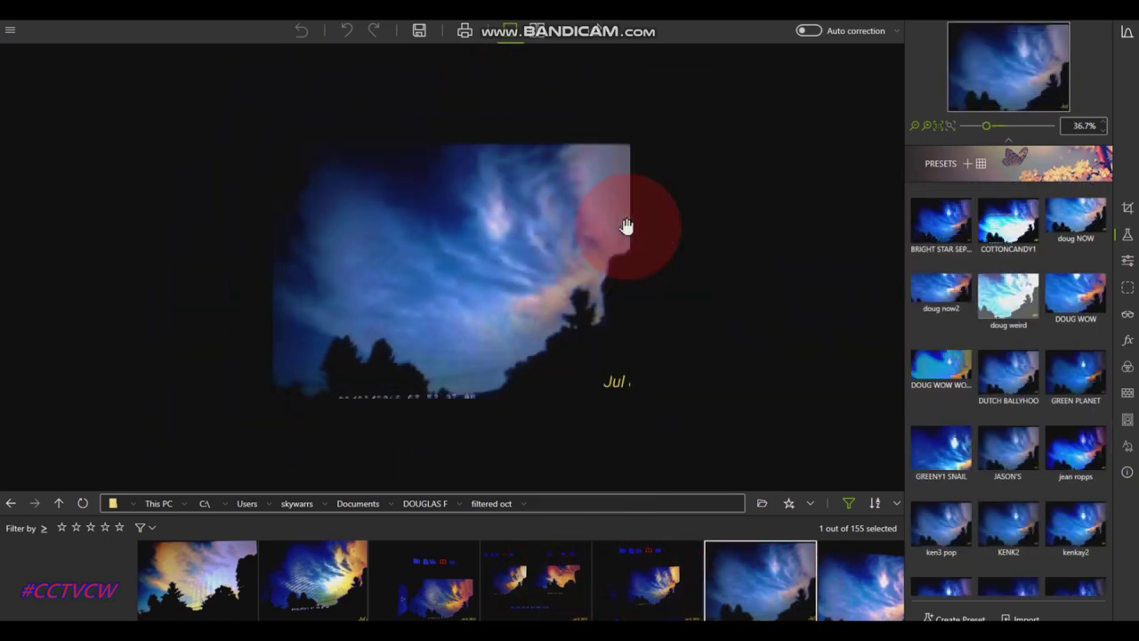
- Examine the bright cloud in the blue-sky photo up close, and open the slanted blue-and-pink sky photo following it
scroll(577, 226, "up", 4)
scroll(576, 226, "down", 1)
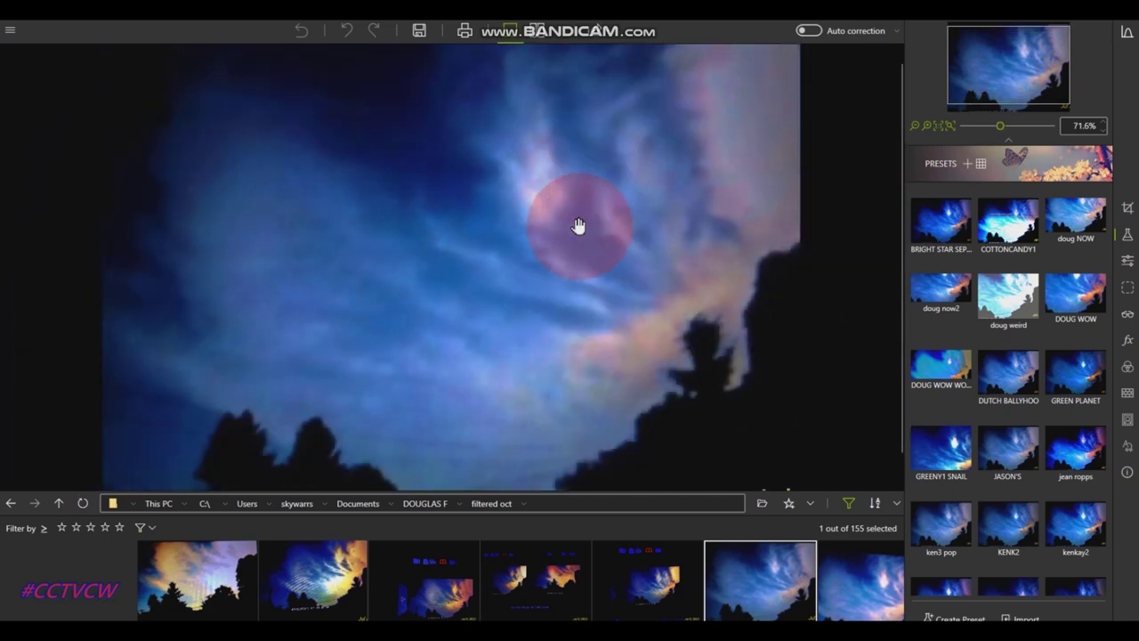
left_click(844, 611)
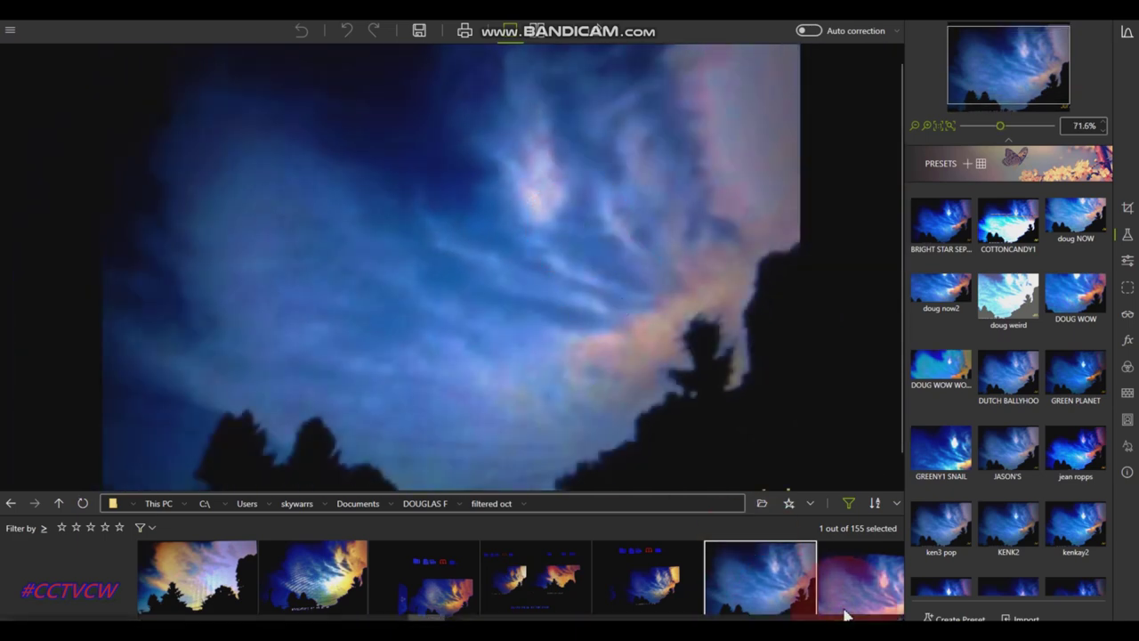
left_click(844, 612)
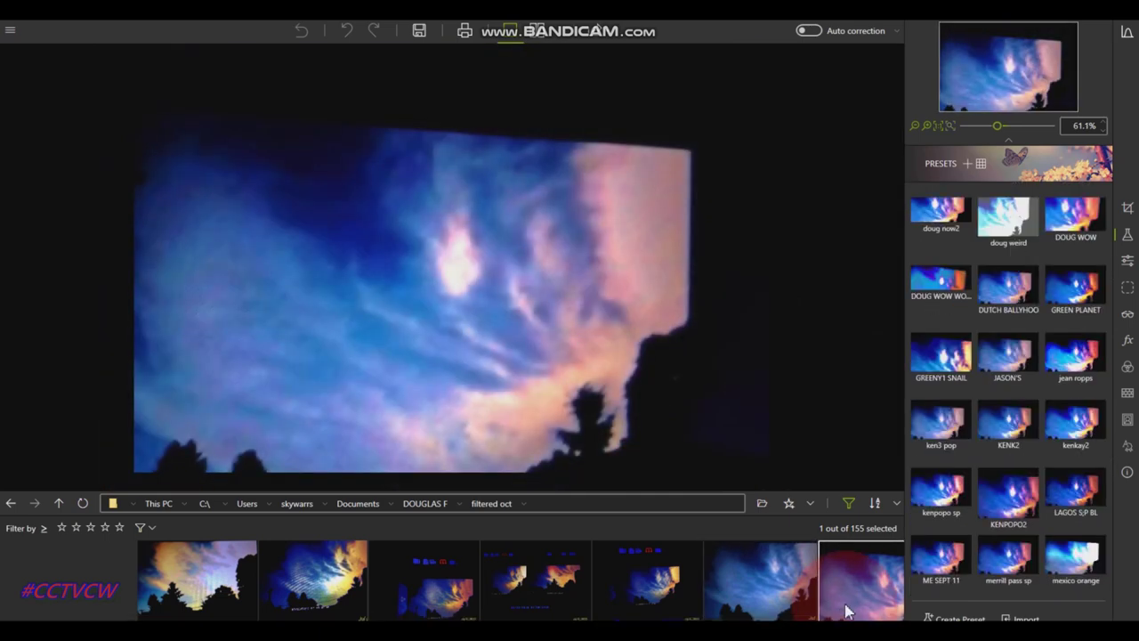
- Examine the bright spot and cloud streaks in the slanted blue-and-pink sky photo at different magnifications
scroll(843, 610, "down", 2)
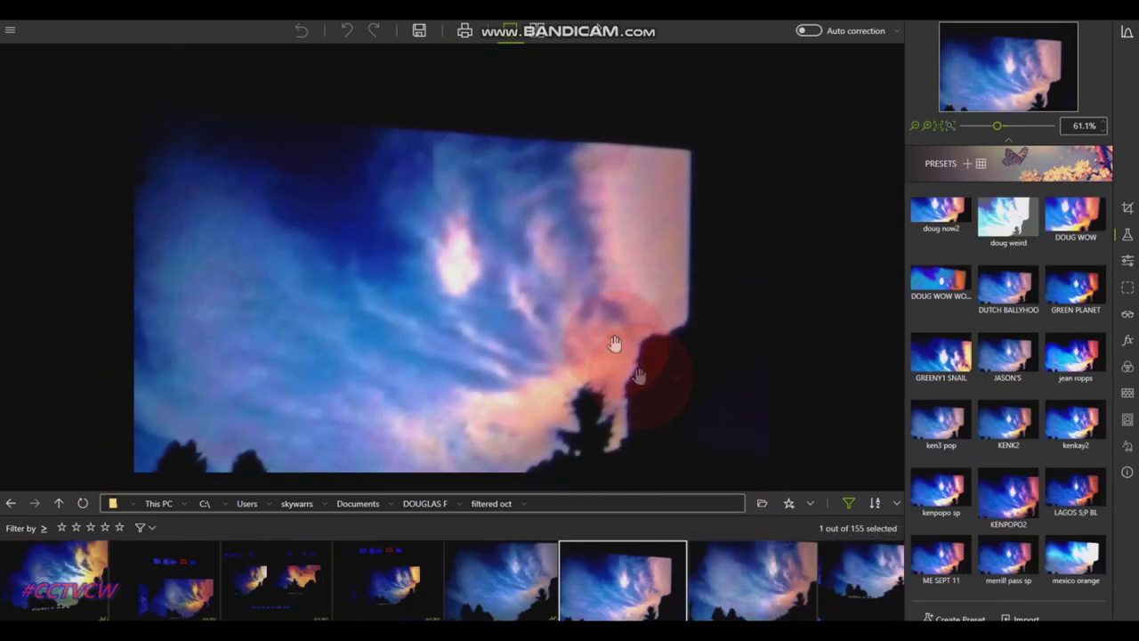
left_click_drag(585, 219, 564, 347)
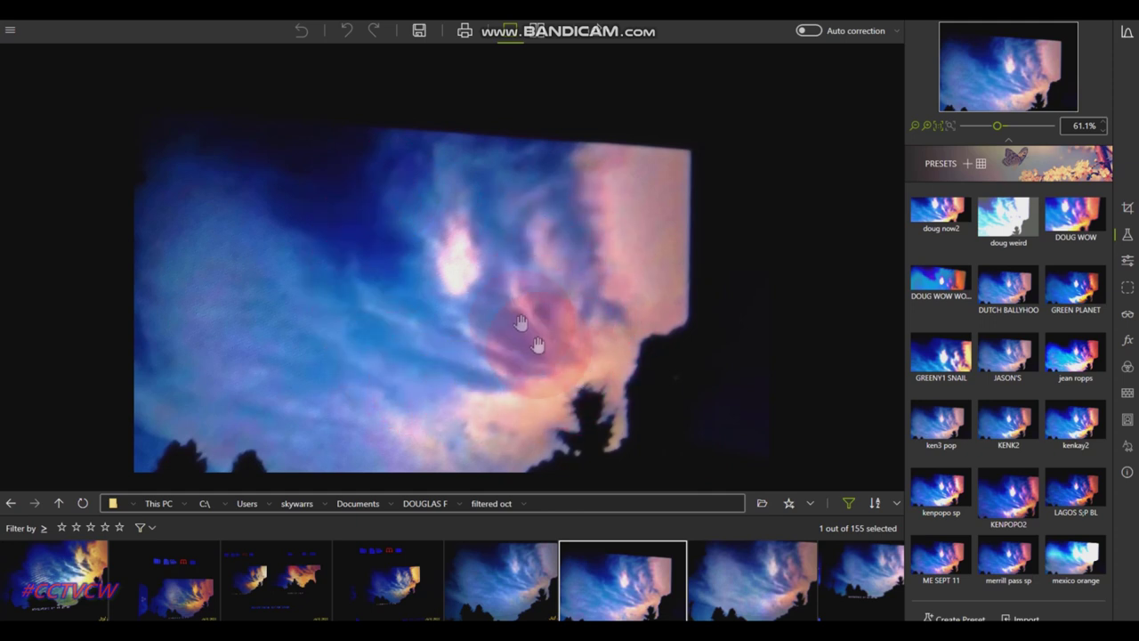
left_click_drag(505, 358, 486, 318)
scroll(489, 317, "down", 2)
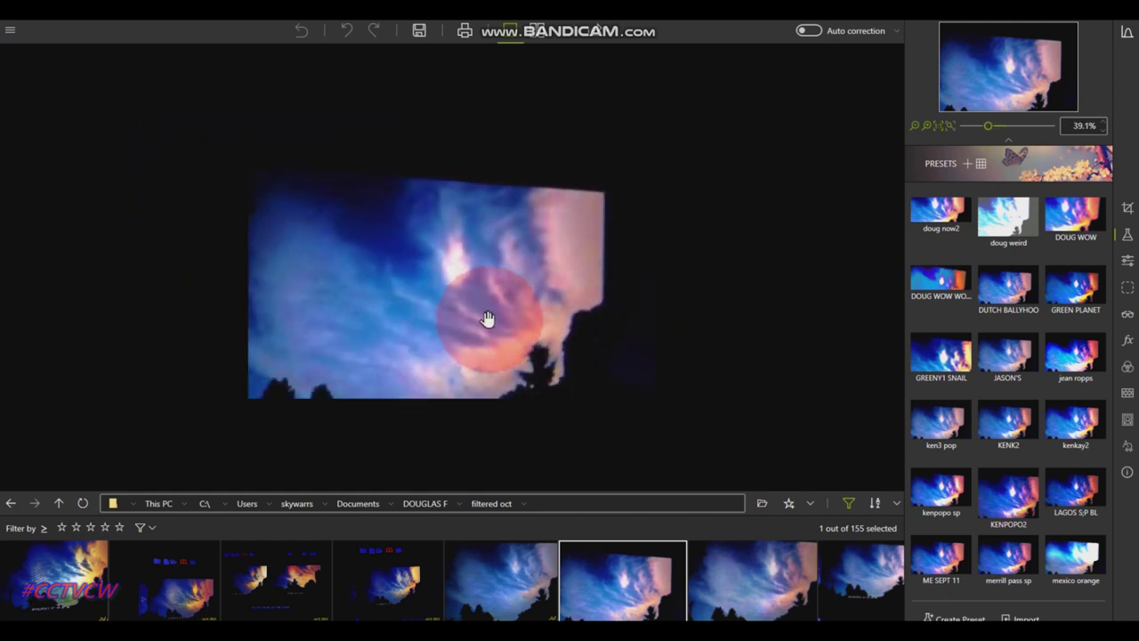
scroll(488, 319, "up", 1)
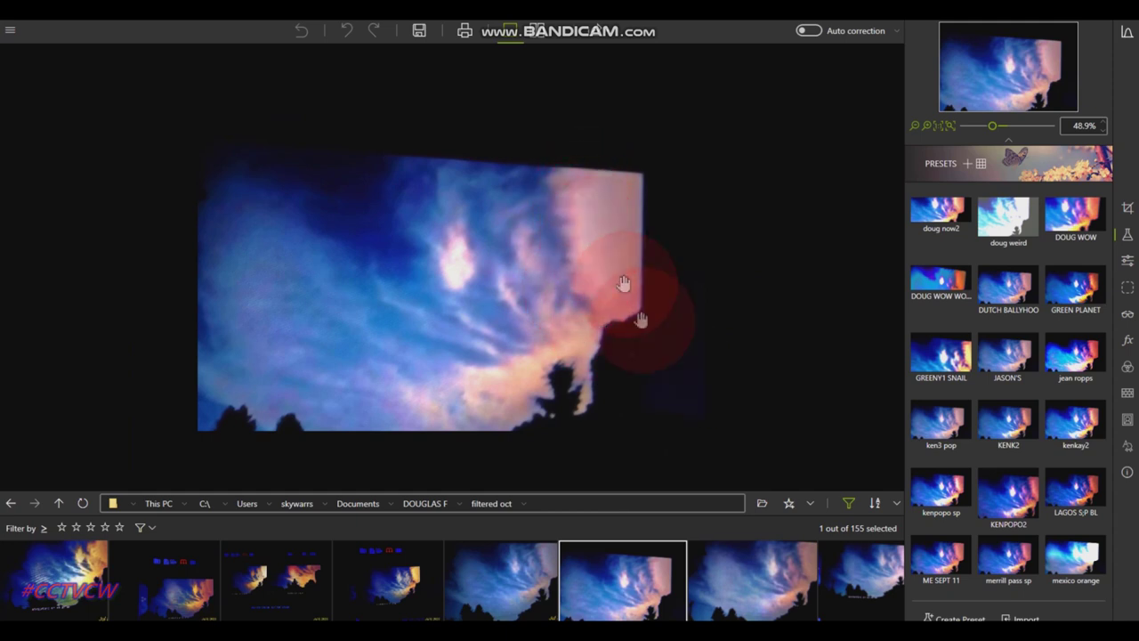
- Open the next photo, the grainy blue-and-orange sky with tree silhouettes, and examine its clouds near the orange area
left_click(758, 577)
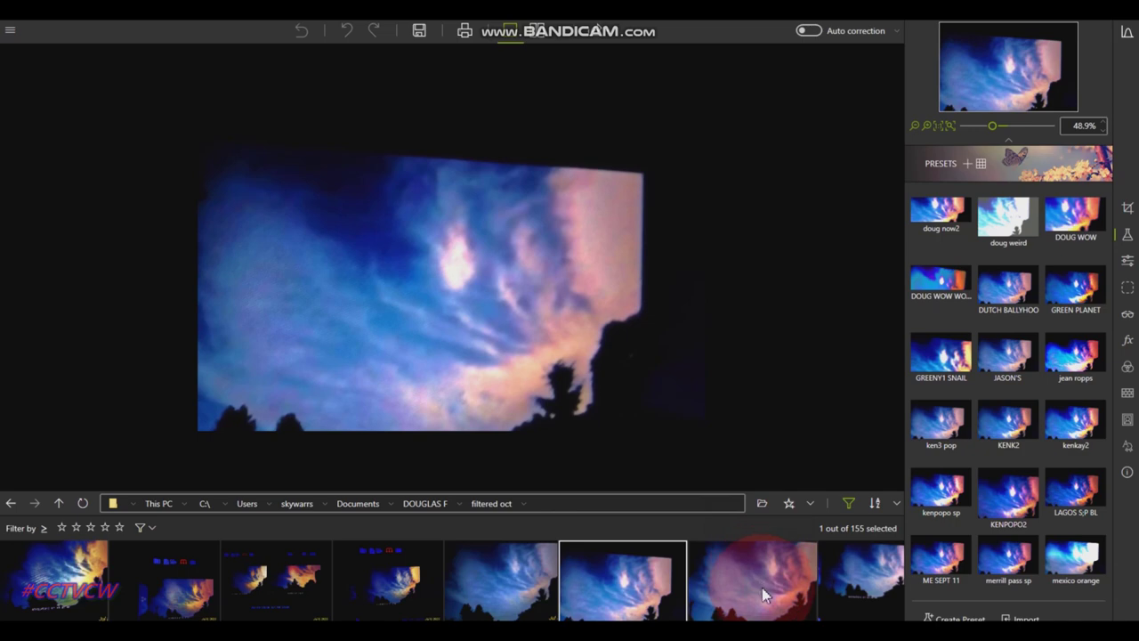
left_click(764, 594)
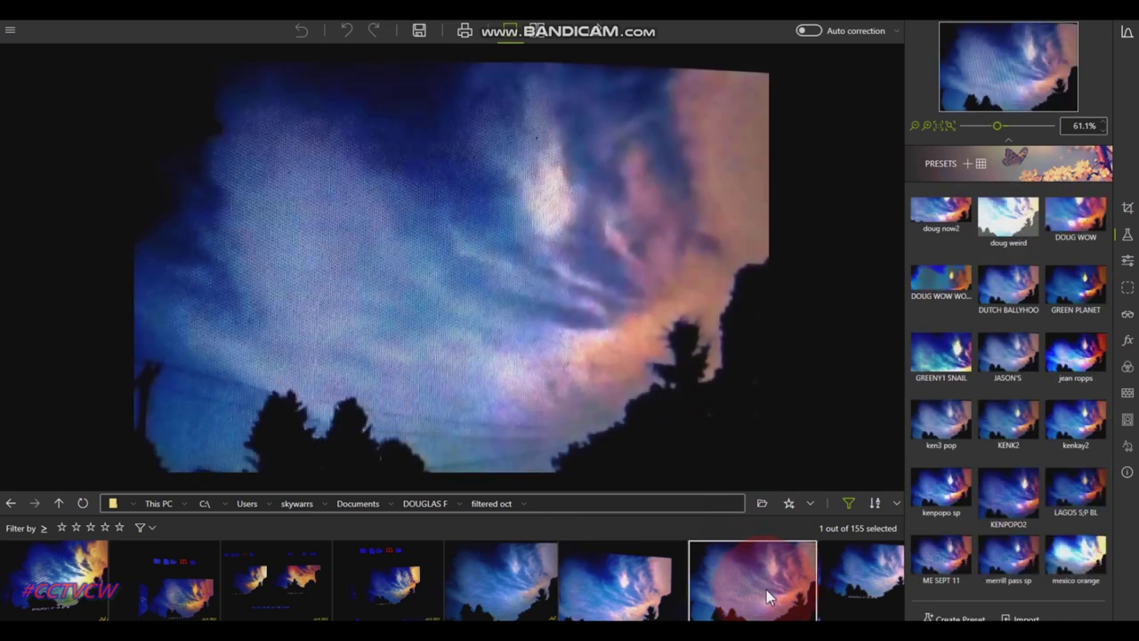
left_click(649, 595)
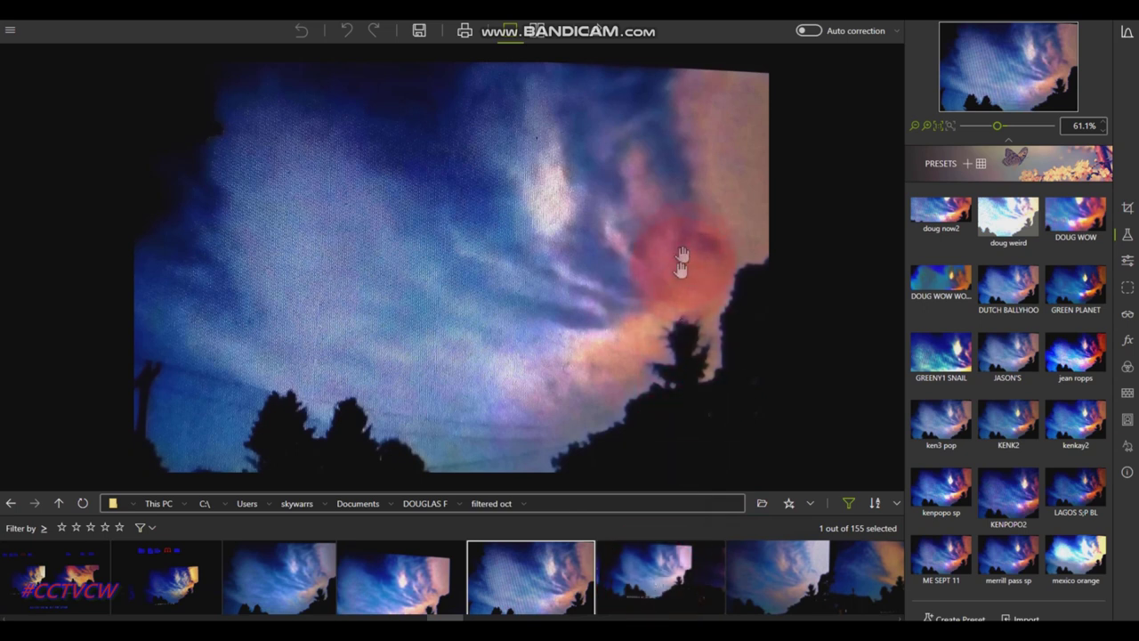
left_click(679, 172)
left_click_drag(680, 171, 704, 136)
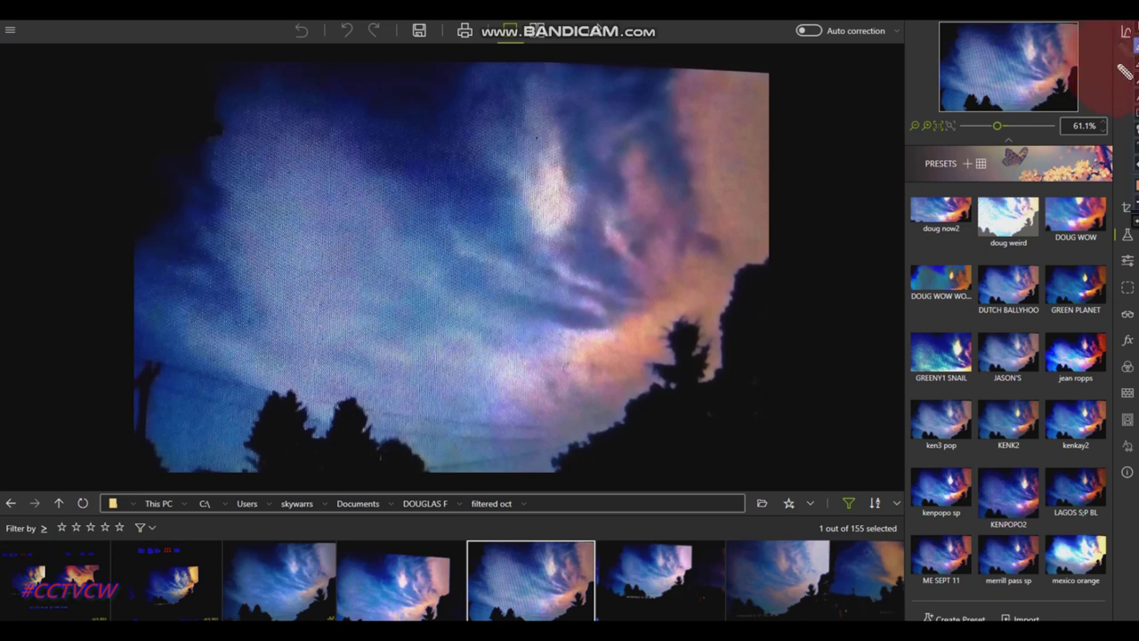
- Circle the bright cloud and pink streaks with a yellow freehand outline, clearing the first large circle and redrawing it tighter
left_click(1136, 63)
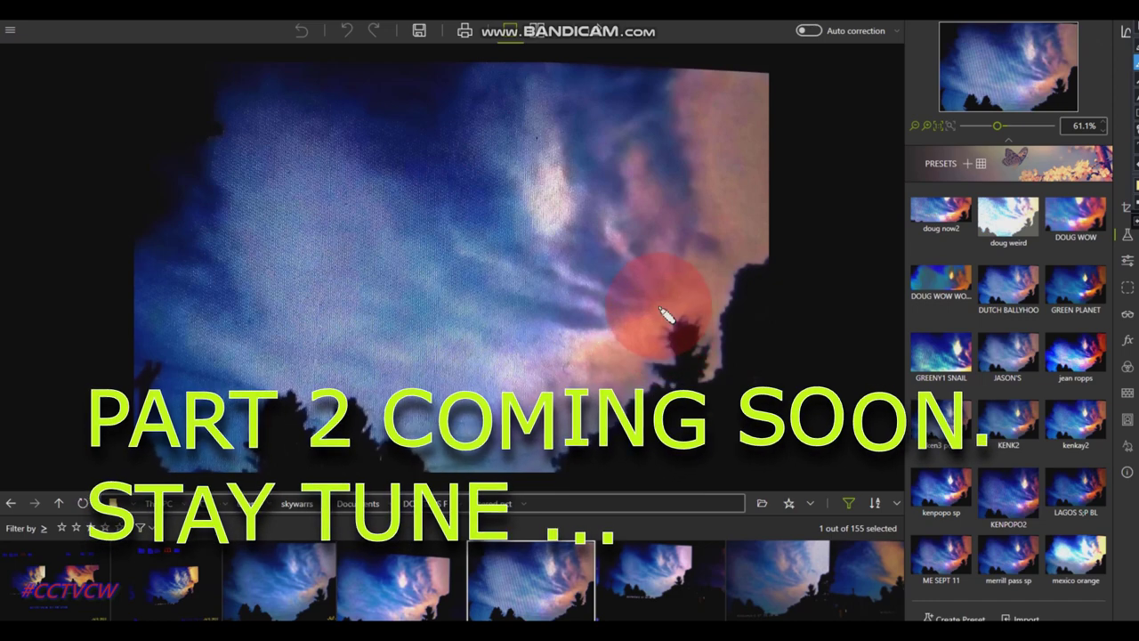
mouse_move(666, 314)
left_mouse_down()
mouse_move(616, 338)
mouse_move(553, 343)
mouse_move(482, 303)
mouse_move(442, 243)
mouse_move(436, 147)
mouse_move(482, 108)
mouse_move(532, 92)
mouse_move(629, 92)
mouse_move(672, 109)
left_mouse_up()
mouse_move(721, 169)
left_mouse_down()
mouse_move(733, 211)
mouse_move(709, 270)
mouse_move(682, 318)
mouse_move(638, 328)
left_mouse_up()
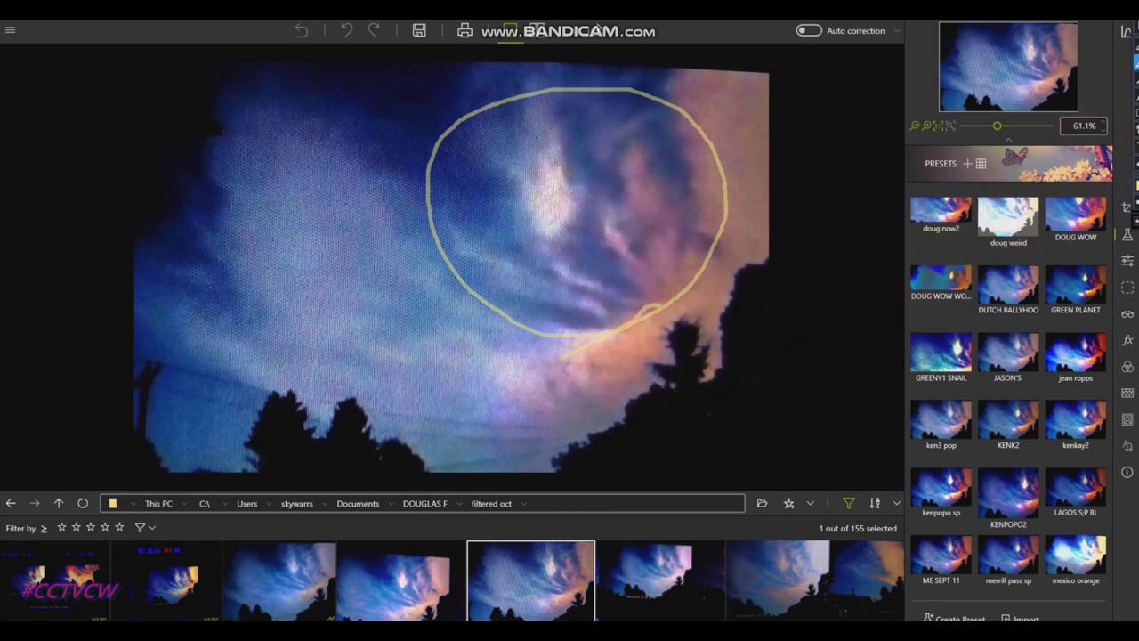
left_click(1137, 25)
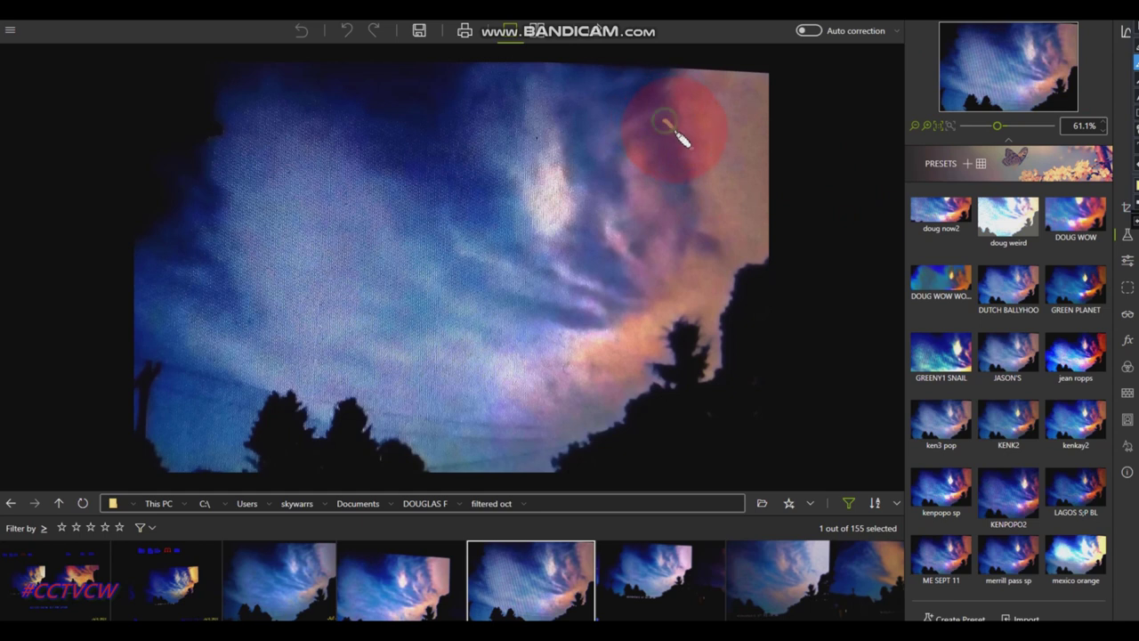
mouse_move(709, 200)
left_mouse_down()
mouse_move(708, 260)
mouse_move(674, 301)
mouse_move(618, 329)
mouse_move(576, 331)
mouse_move(516, 296)
mouse_move(476, 202)
mouse_move(484, 151)
mouse_move(543, 107)
mouse_move(632, 116)
left_mouse_up()
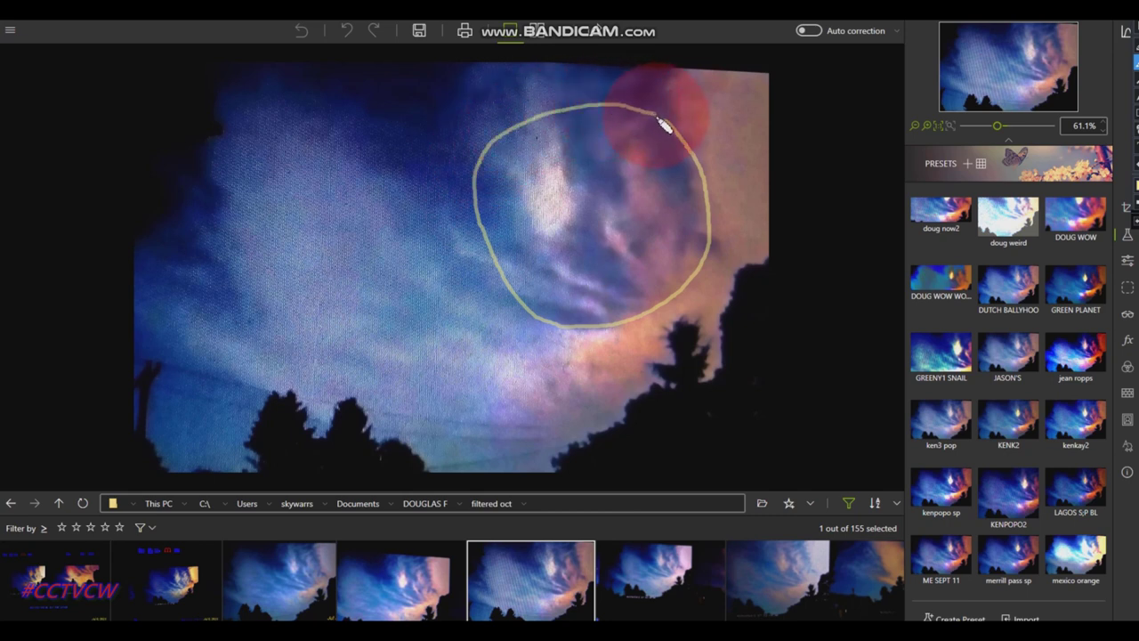
left_click_drag(674, 132, 676, 133)
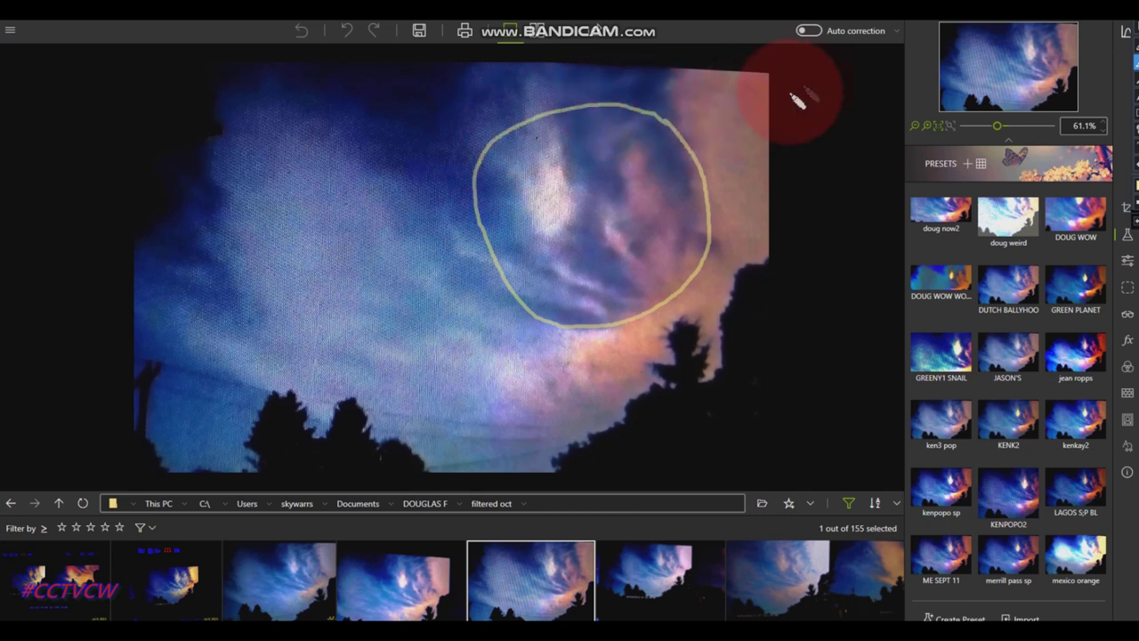